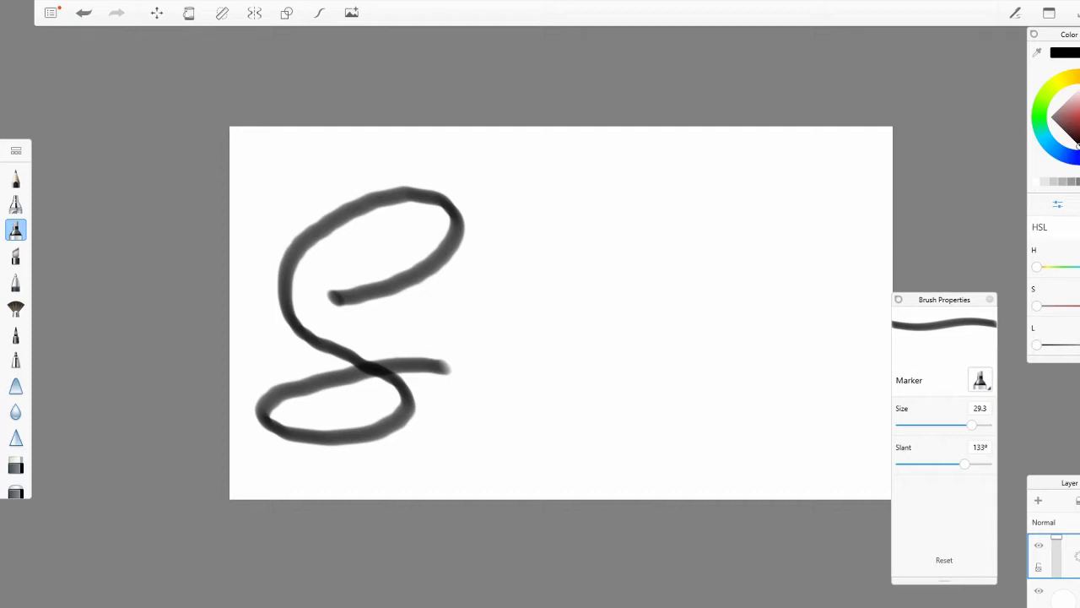
drag(537, 314, 492, 401)
key(ctrl+z)
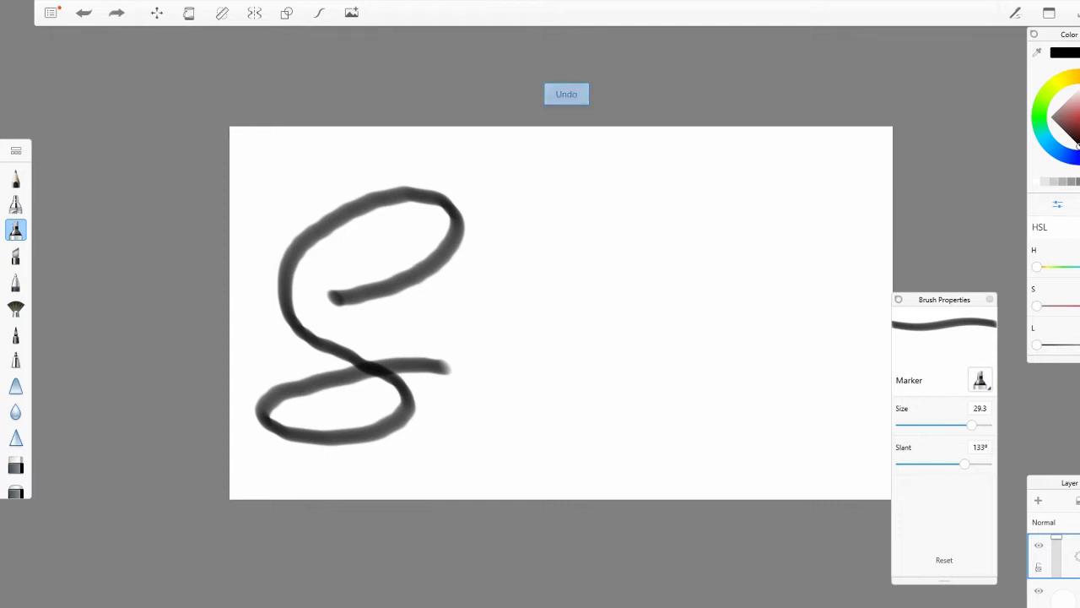
drag(536, 316, 495, 373)
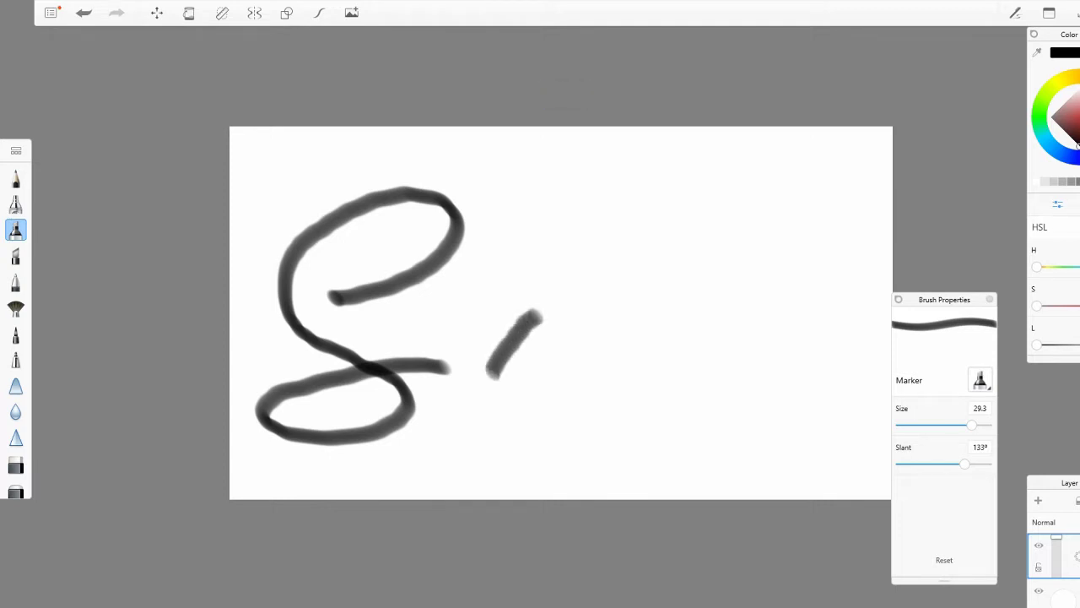
key(ctrl+z)
Hand-letter a script "age" after the S with the marker, joining the letters to complete the word "Sage".
mouse_move(551, 311)
mouse_down()
mouse_move(521, 395)
mouse_move(527, 423)
mouse_move(609, 327)
mouse_move(645, 325)
mouse_move(660, 346)
mouse_up()
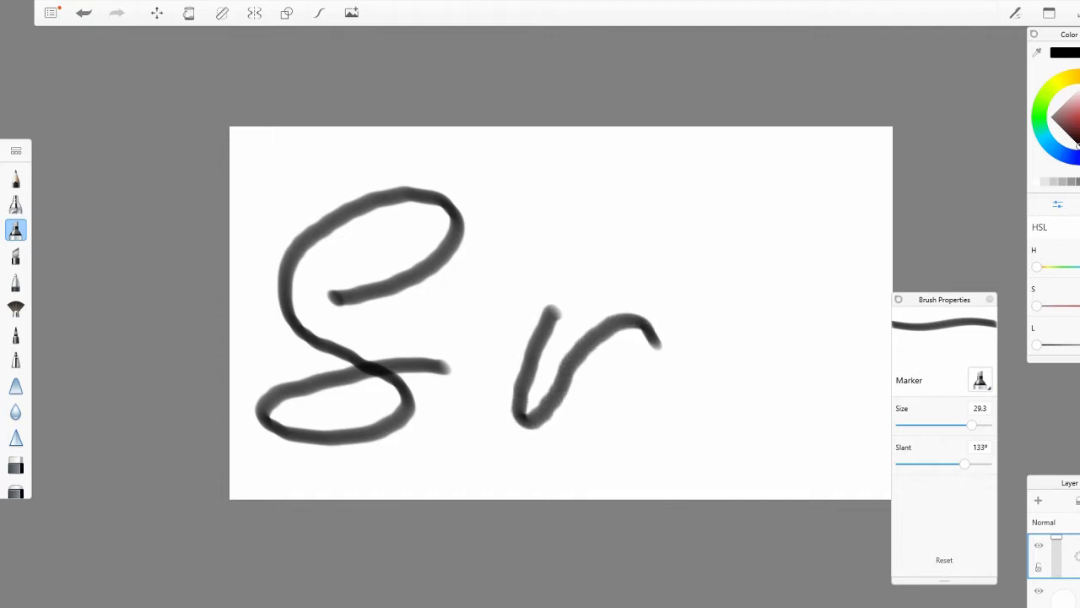
mouse_move(574, 353)
mouse_down()
mouse_move(566, 395)
mouse_move(599, 409)
mouse_move(660, 349)
mouse_move(666, 314)
mouse_move(666, 365)
mouse_move(621, 441)
mouse_move(546, 491)
mouse_move(500, 489)
mouse_move(489, 469)
mouse_move(524, 446)
mouse_move(663, 476)
mouse_move(721, 471)
mouse_move(770, 432)
mouse_up()
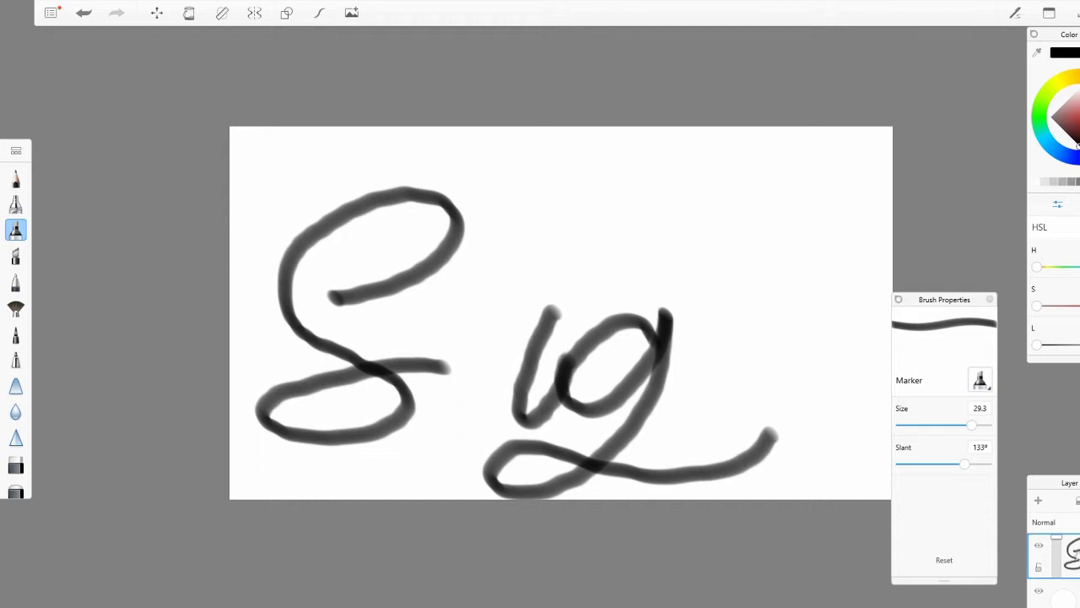
mouse_move(642, 408)
mouse_down()
mouse_move(694, 407)
mouse_move(745, 365)
mouse_move(756, 337)
mouse_move(732, 327)
mouse_move(698, 357)
mouse_move(686, 396)
mouse_move(709, 419)
mouse_move(763, 389)
mouse_up()
key(ctrl+z)
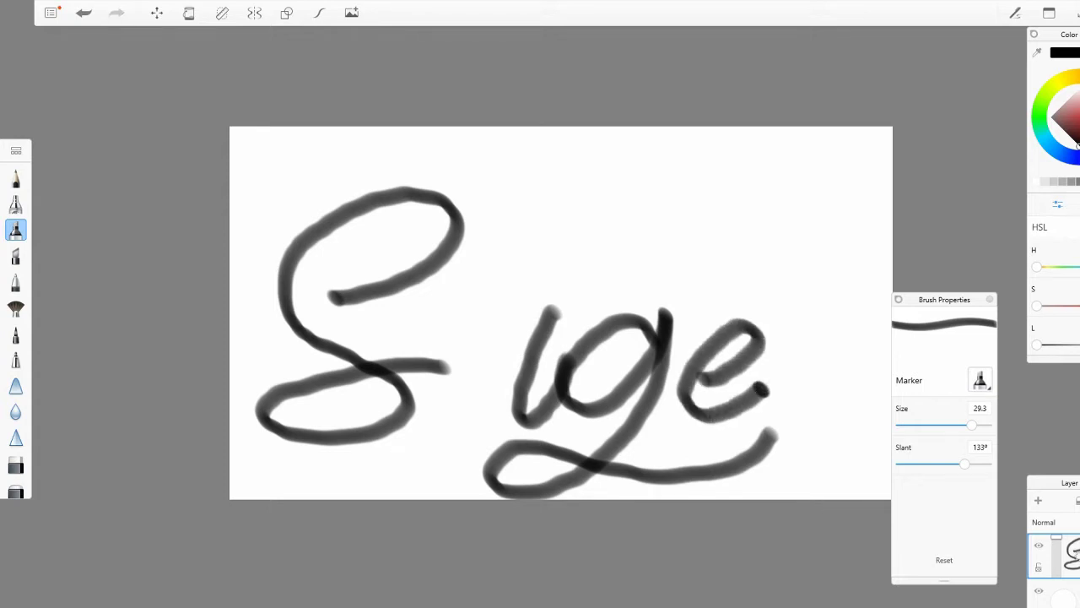
drag(679, 386, 687, 390)
key(ctrl+z)
mouse_move(643, 388)
mouse_down()
mouse_move(665, 415)
mouse_move(694, 385)
mouse_up()
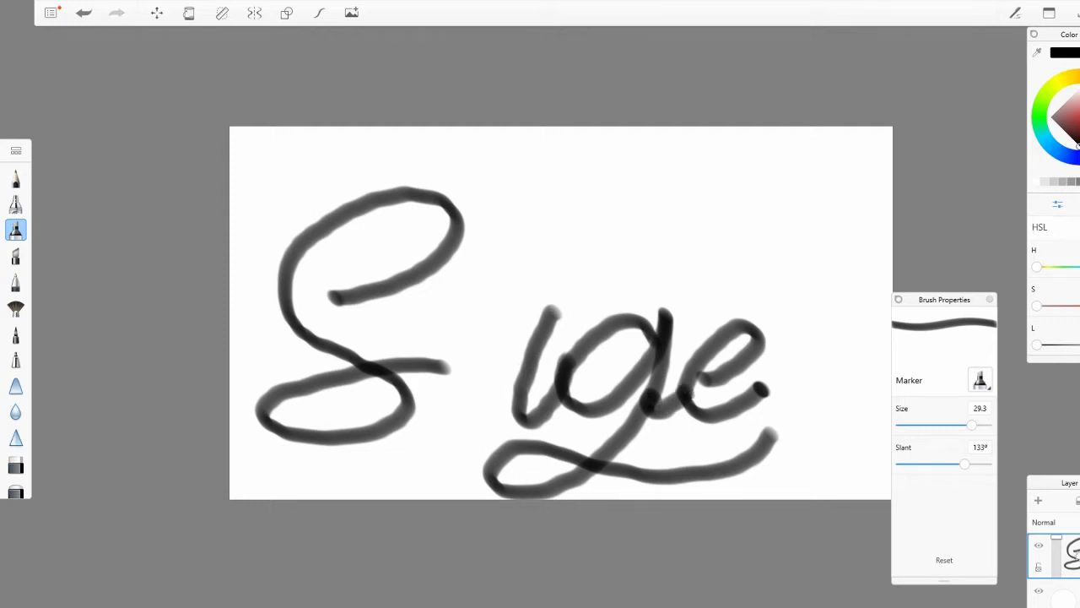
mouse_move(547, 317)
mouse_down()
mouse_move(489, 316)
mouse_move(476, 330)
mouse_move(449, 368)
mouse_move(451, 414)
mouse_move(470, 411)
mouse_move(533, 363)
mouse_up()
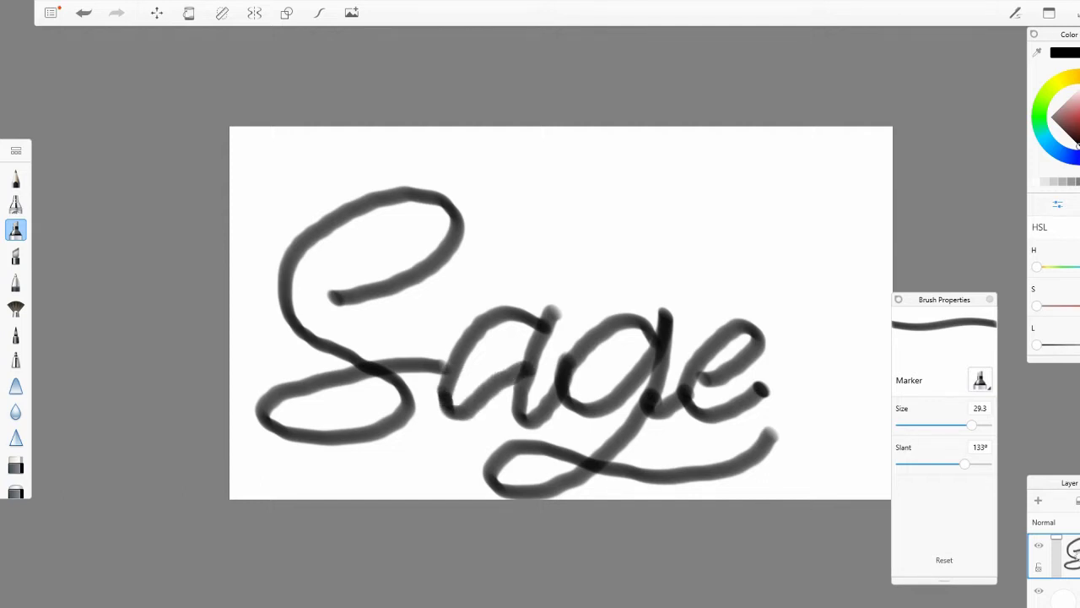
Save a copy of the "Sage" lettering sketch.
click(52, 15)
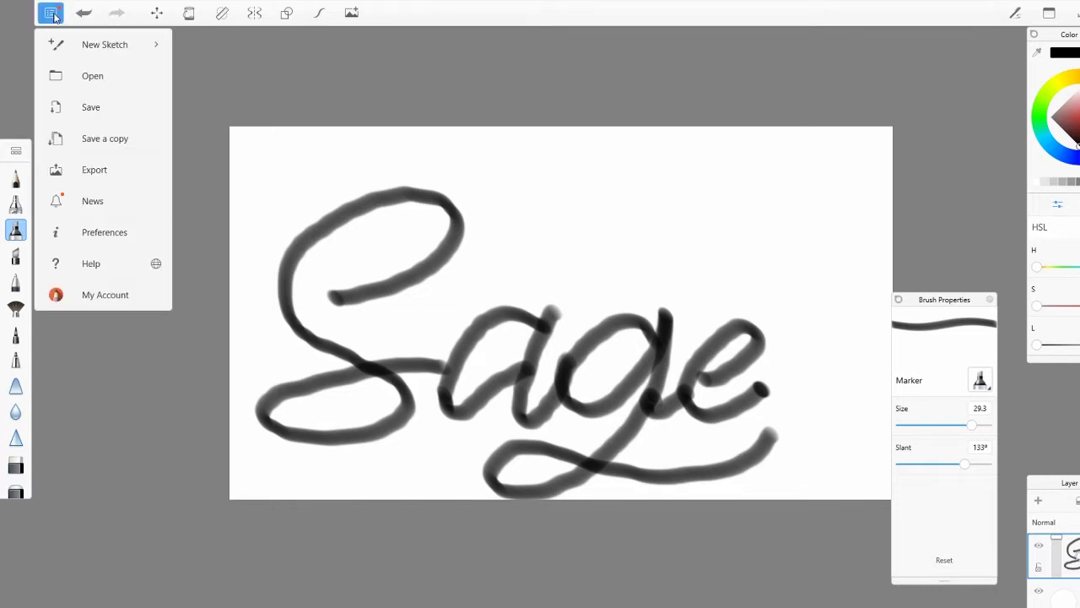
click(93, 107)
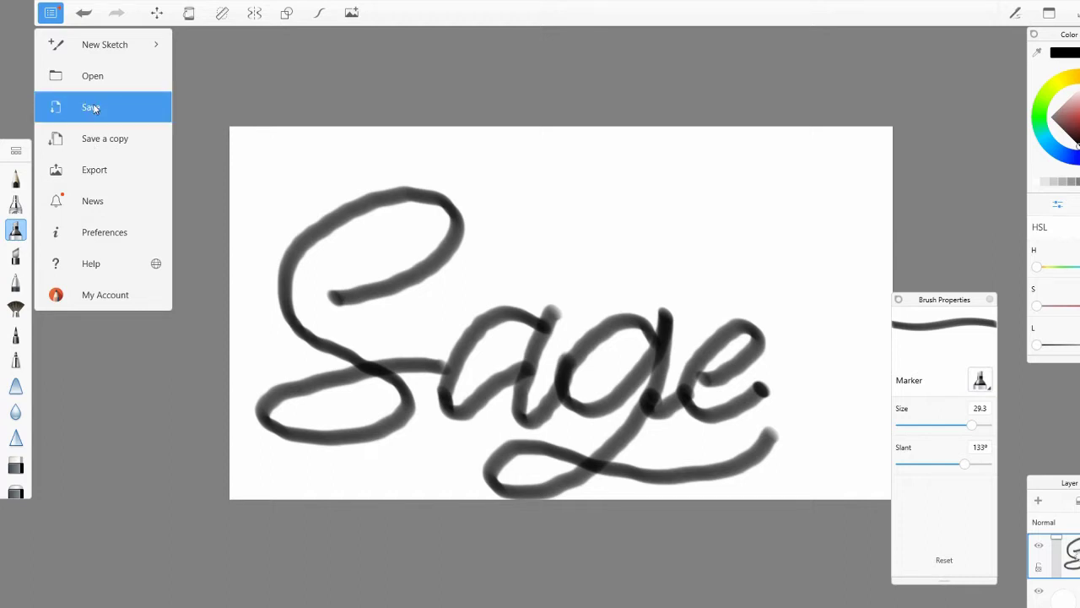
click(103, 138)
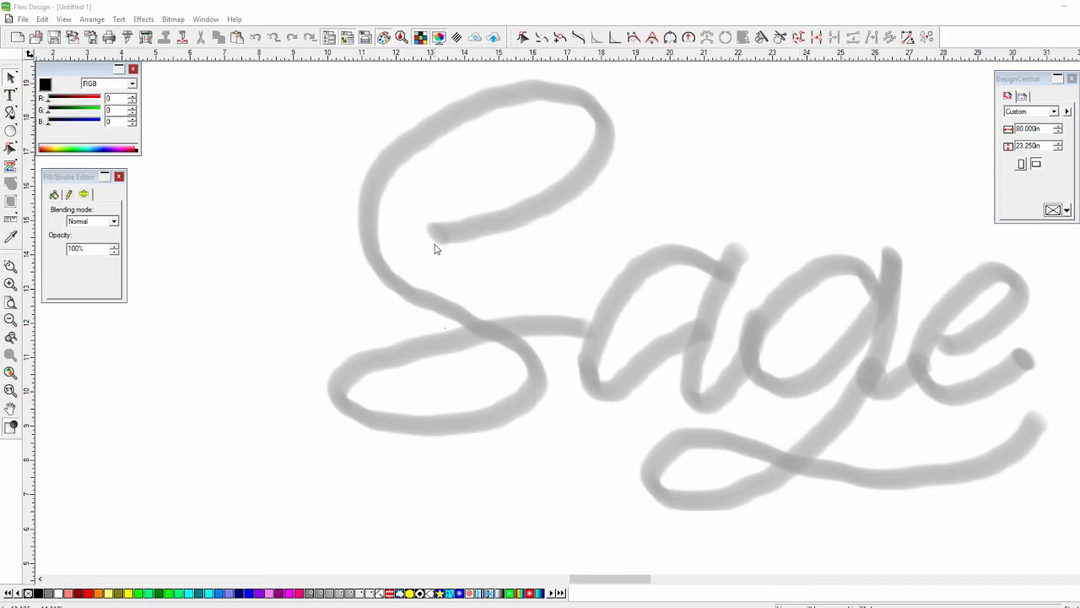
In Flexi, start a Bezier path at the S's inner terminal and trace the outer edge to the upper loop's right side.
click(11, 95)
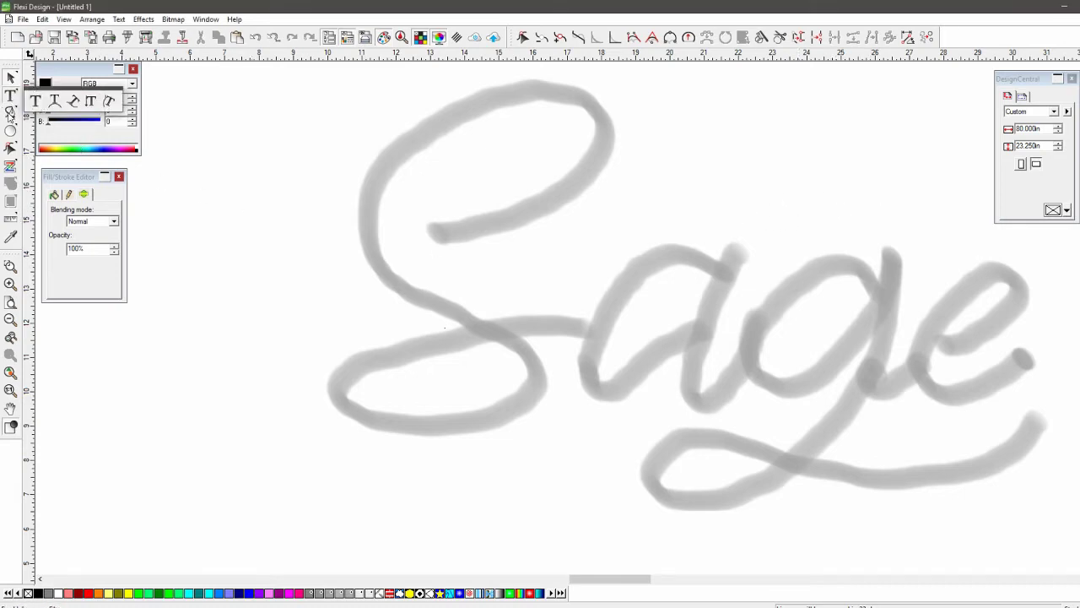
click(10, 114)
click(421, 219)
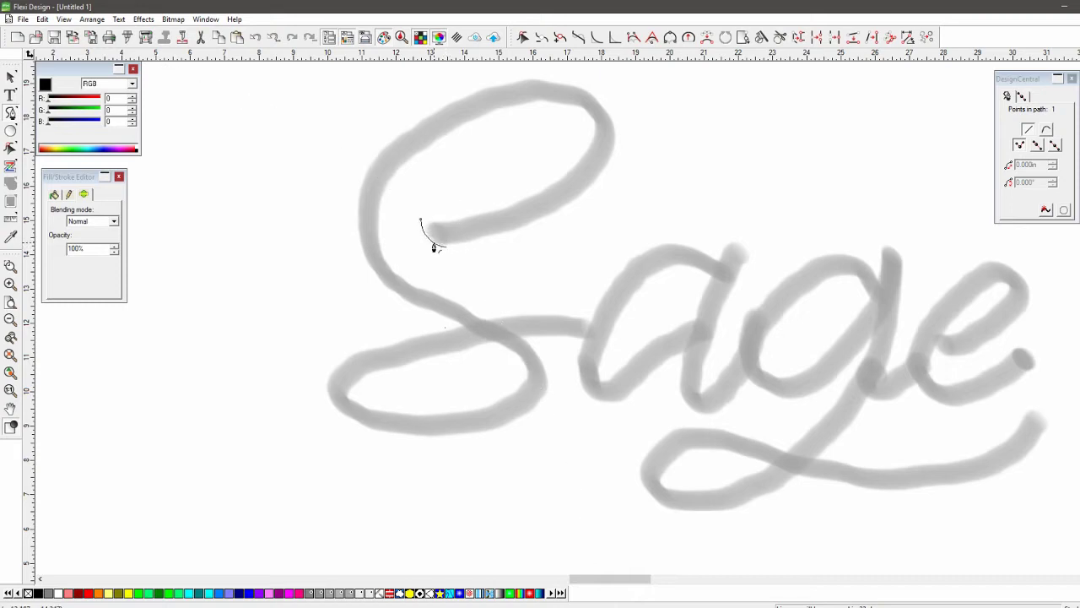
drag(446, 245, 462, 246)
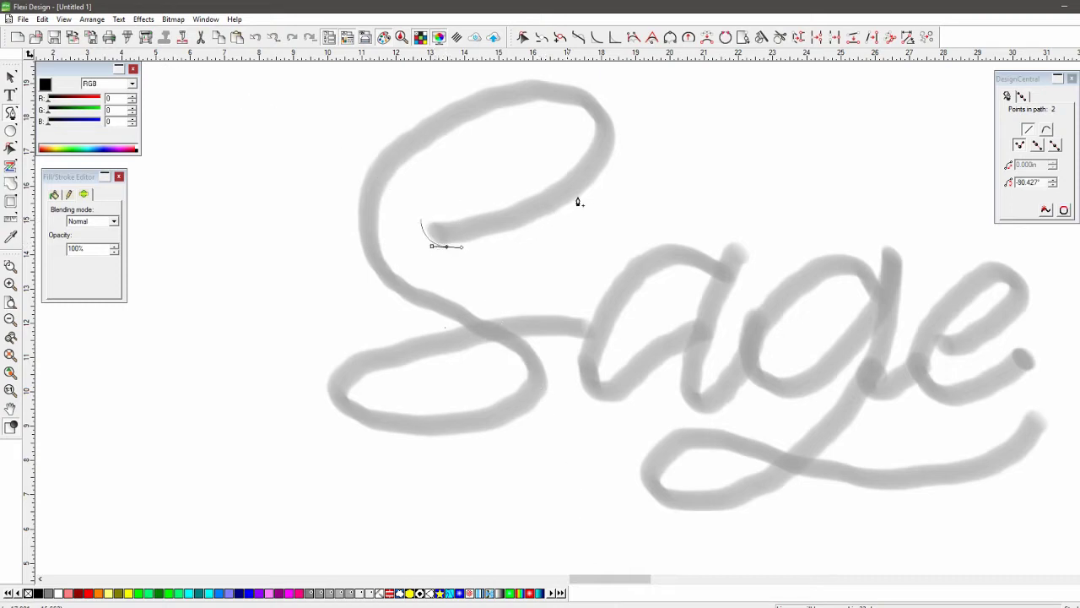
drag(604, 167, 645, 109)
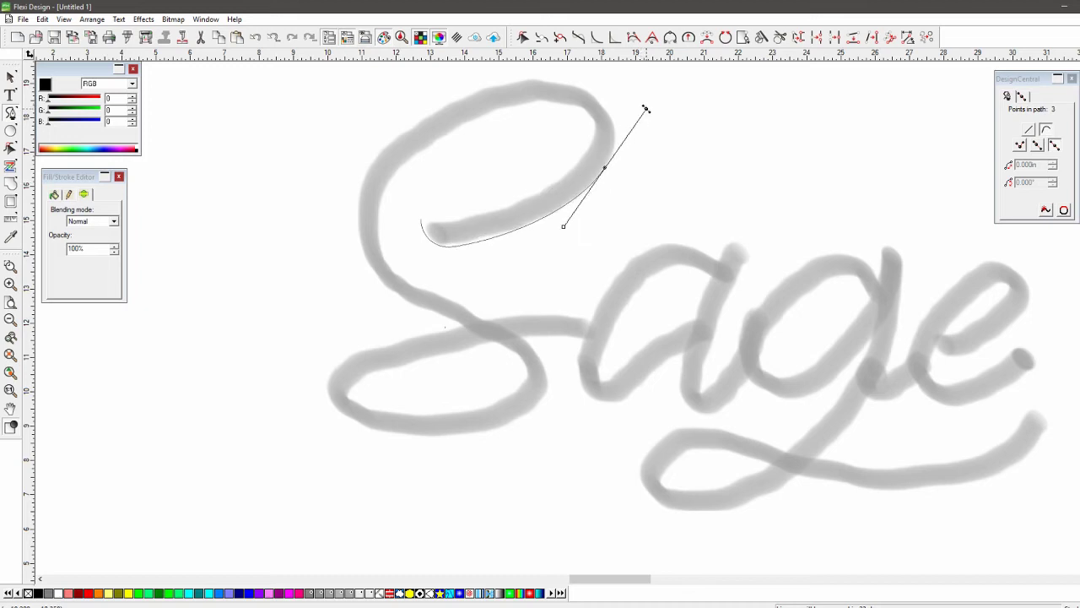
click(609, 157)
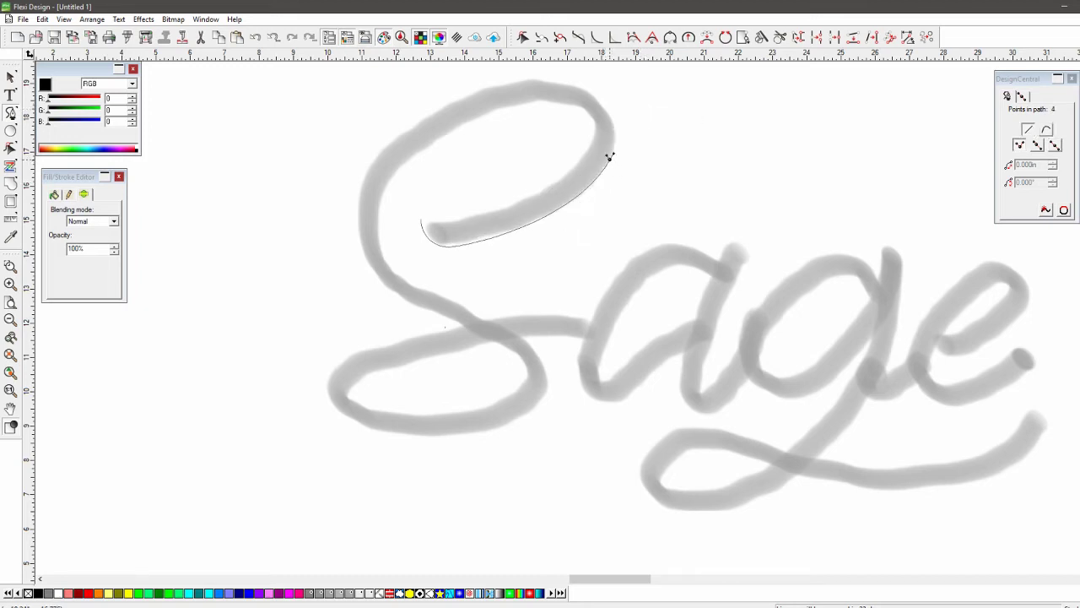
Continue the path over the top of the S and down the left edge of its spine to the central crossing.
drag(535, 78, 422, 73)
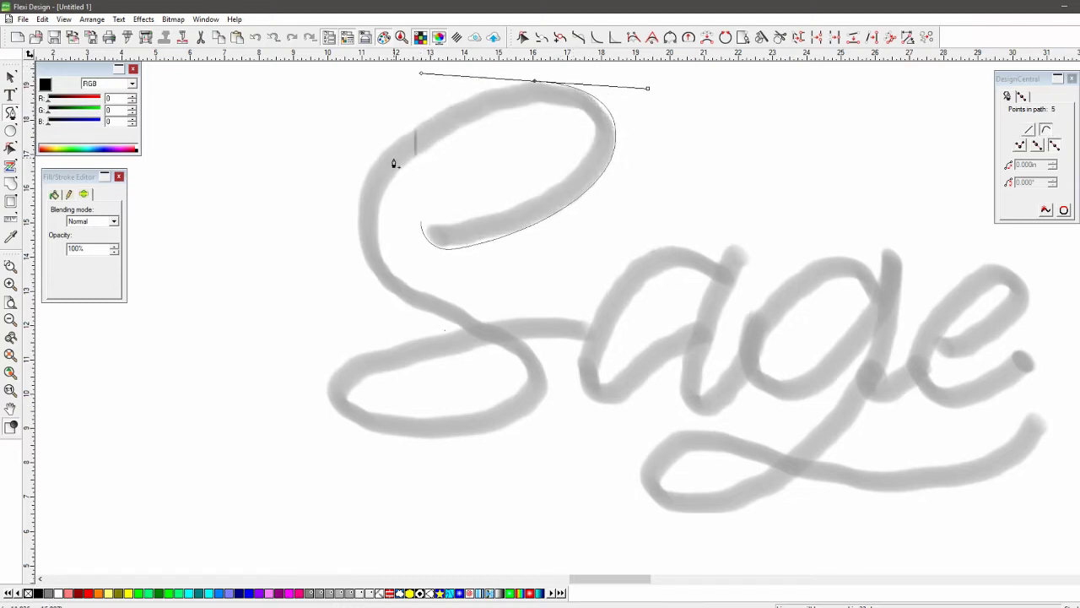
click(521, 83)
drag(358, 217, 364, 314)
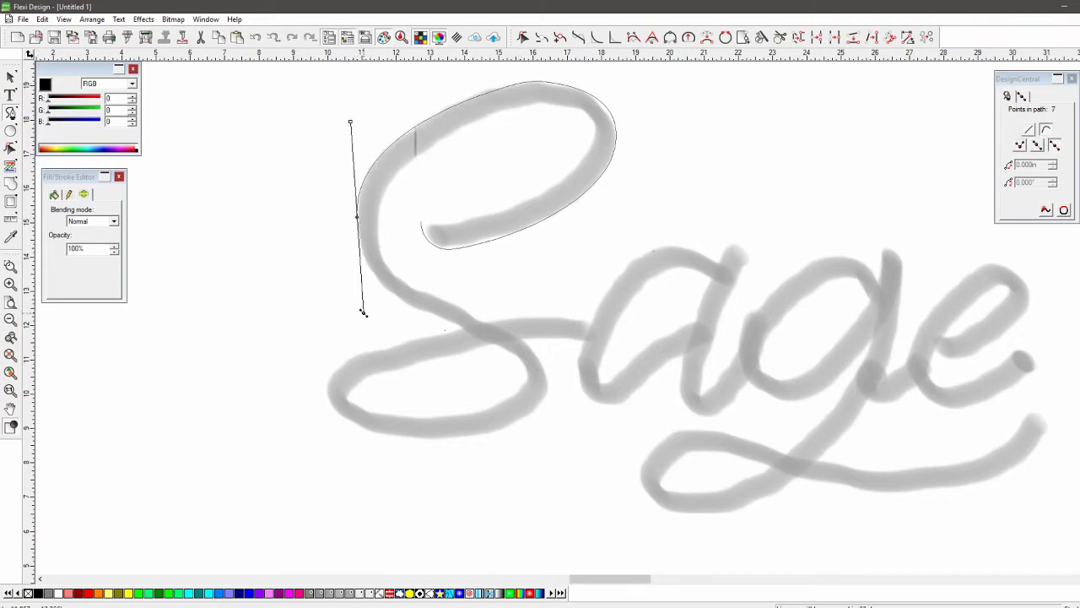
click(358, 230)
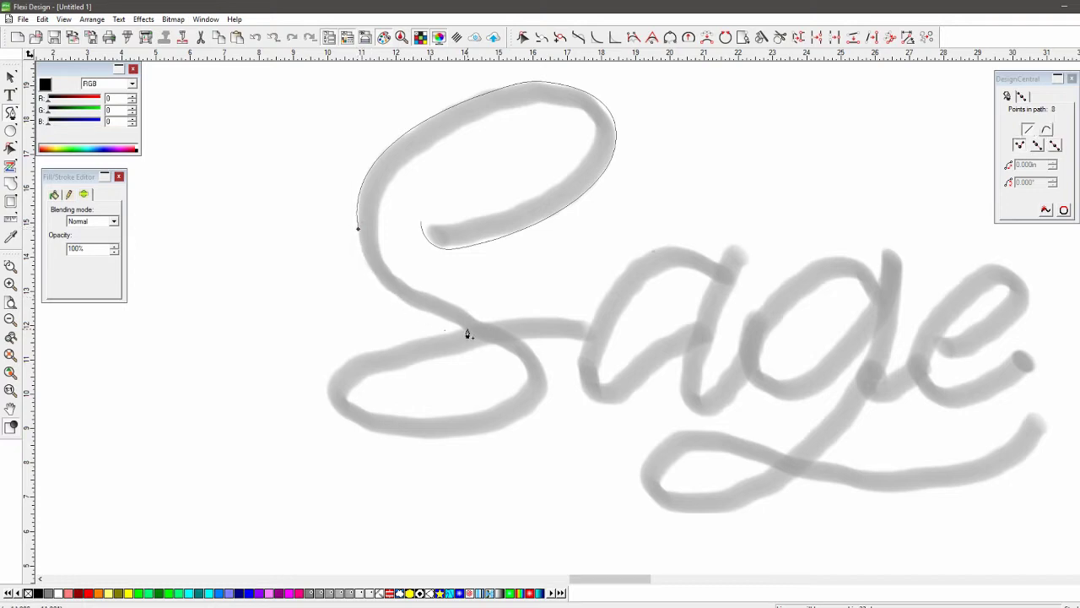
drag(462, 328, 571, 369)
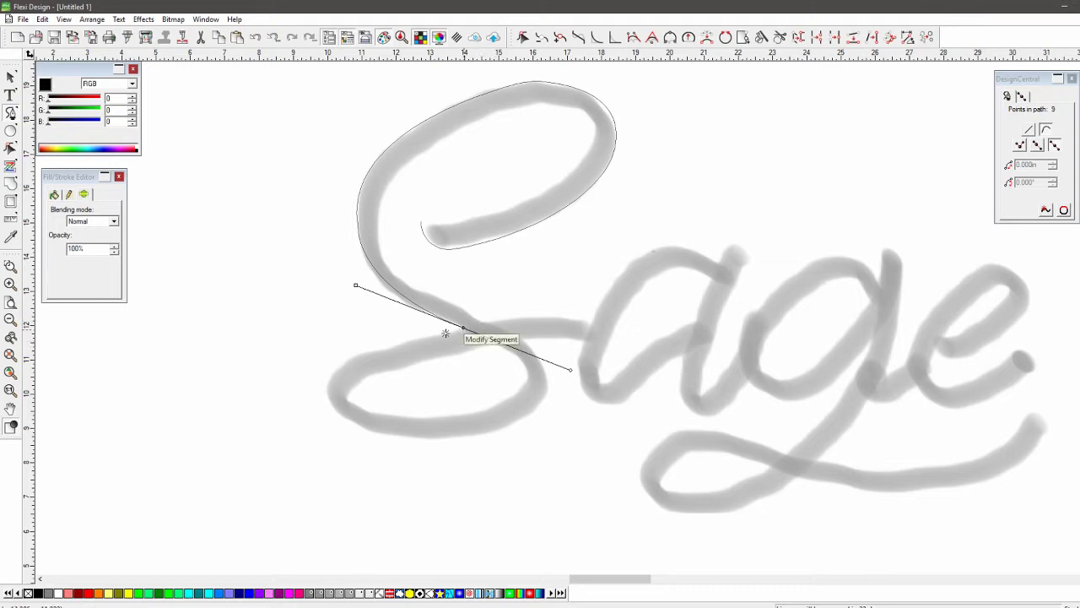
drag(326, 387, 292, 427)
key(ctrl+z)
click(446, 330)
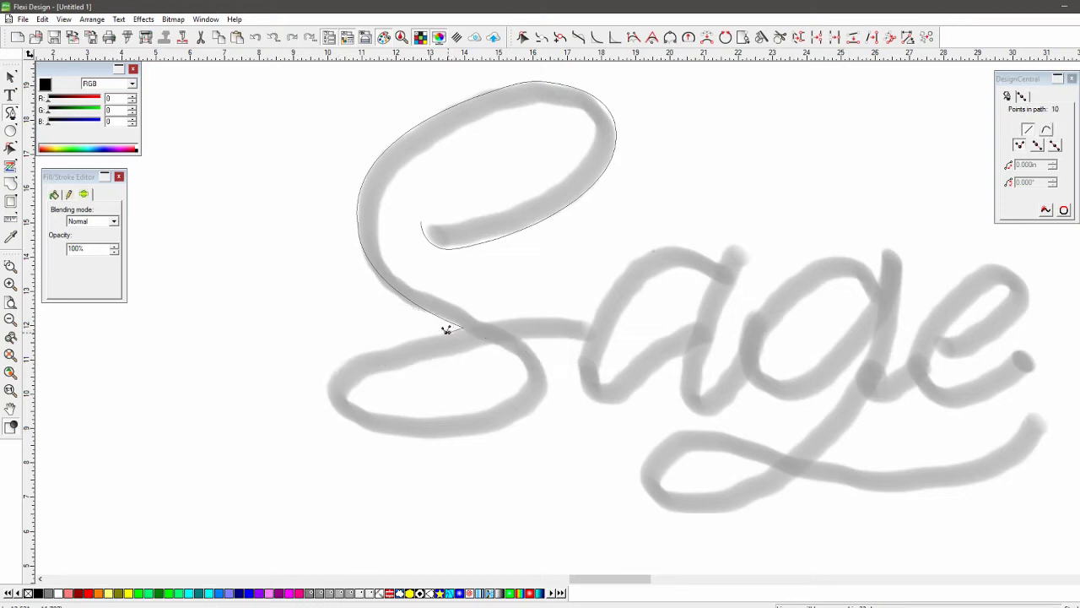
key(ctrl+z)
Trace the outer edge of the S's lower loop from the central crossing around to the loop's right side.
click(430, 331)
click(429, 332)
drag(341, 412, 414, 468)
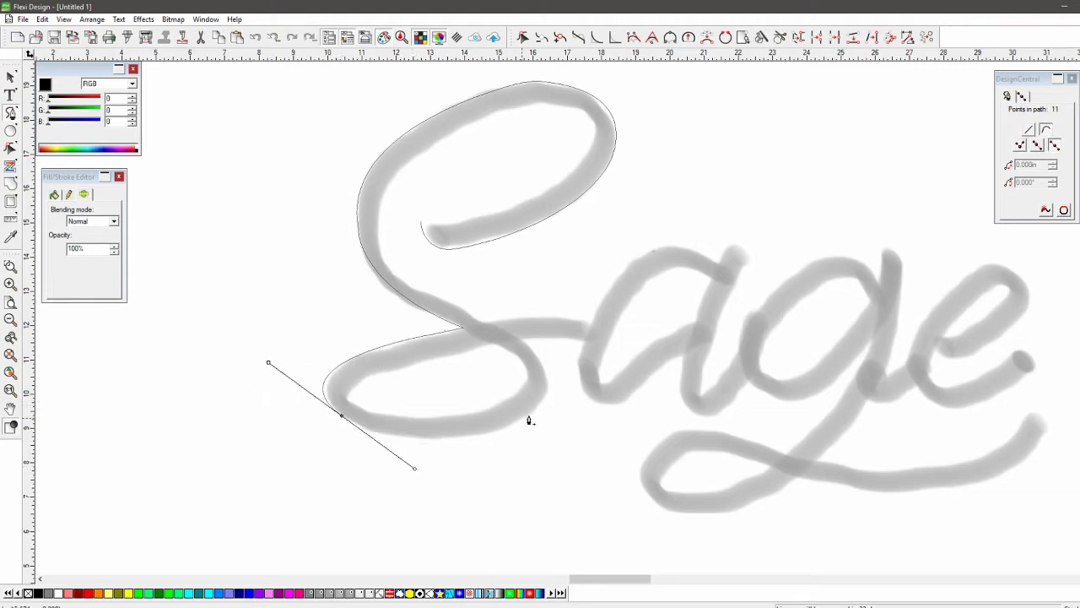
click(353, 420)
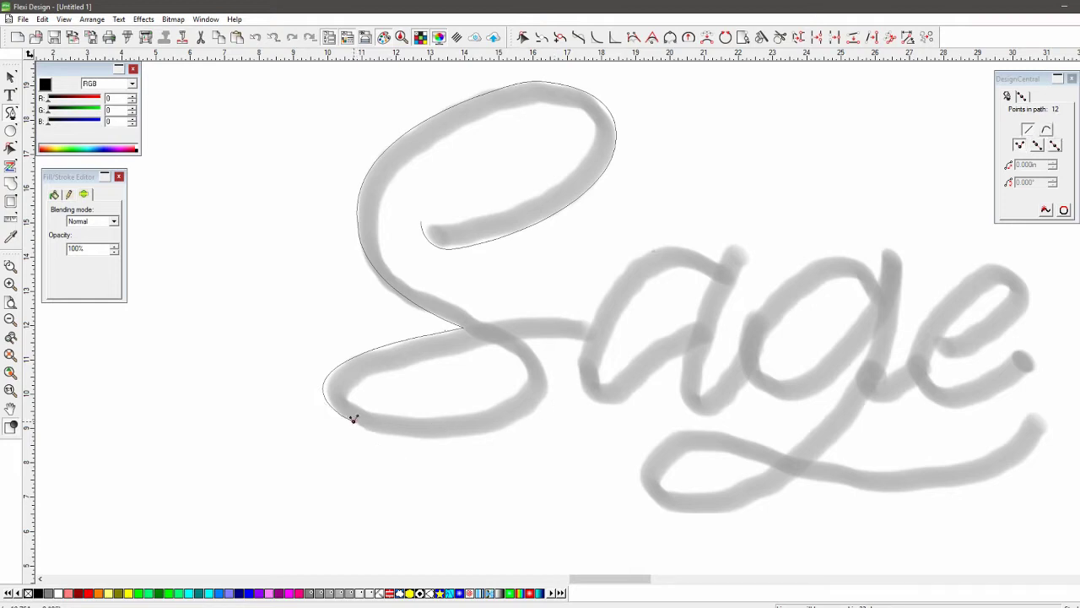
drag(549, 391, 616, 299)
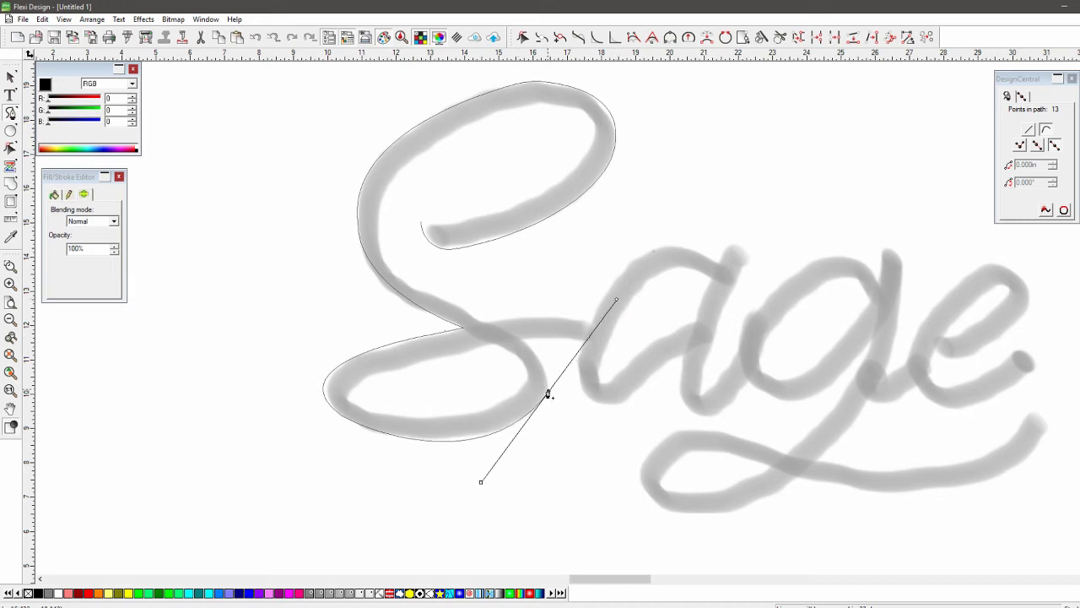
Outline the S's connecting stroke out to the letter a and back along its upper edge to the central crossing.
mouse_move(520, 341)
mouse_down()
mouse_move(540, 369)
mouse_move(537, 349)
mouse_move(582, 351)
mouse_move(574, 342)
mouse_up()
click(605, 326)
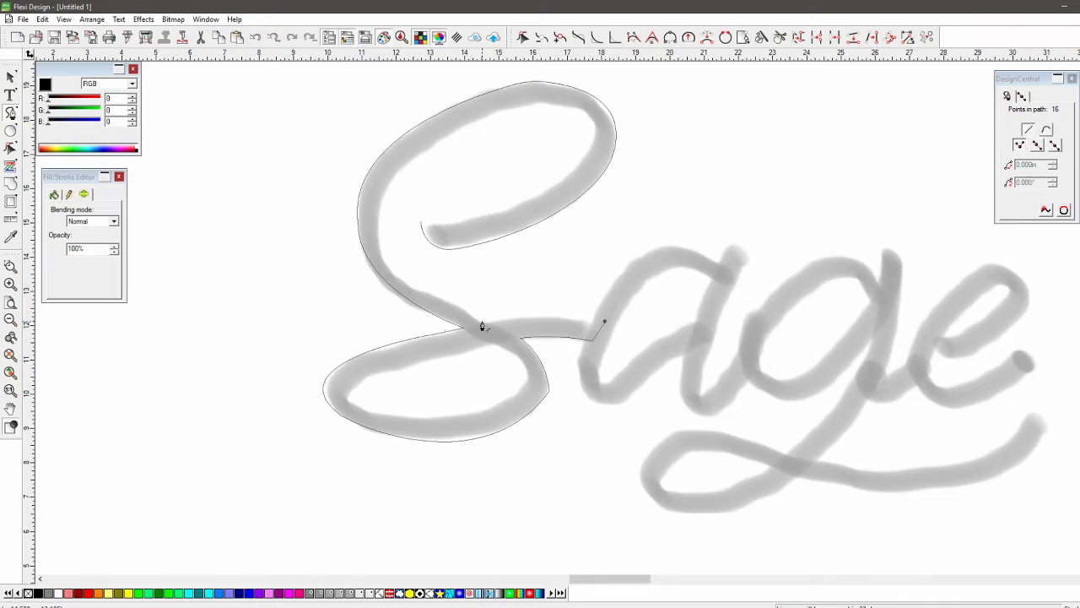
drag(481, 326, 519, 325)
click(438, 293)
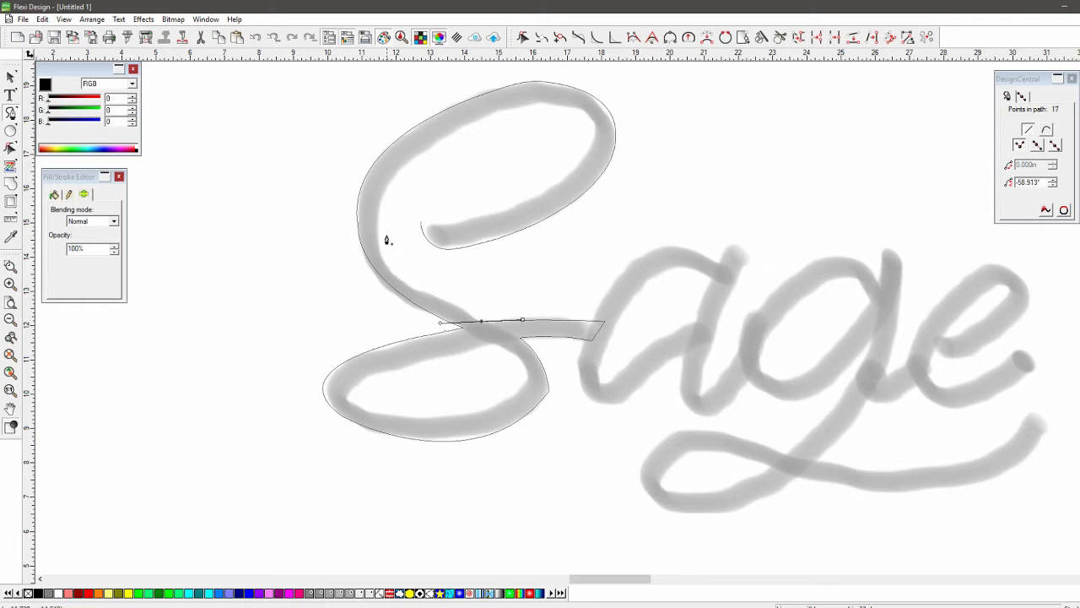
drag(377, 221, 383, 270)
key(ctrl+z)
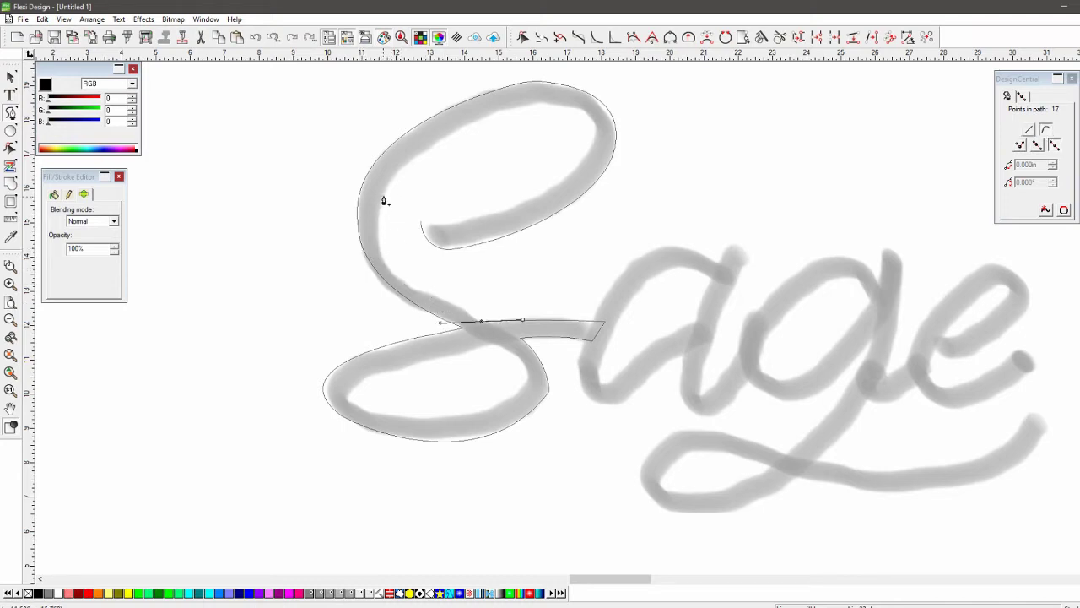
Add a corner above the central crossing and trace the right edge of the S's spine up to the upper loop.
double_click(473, 320)
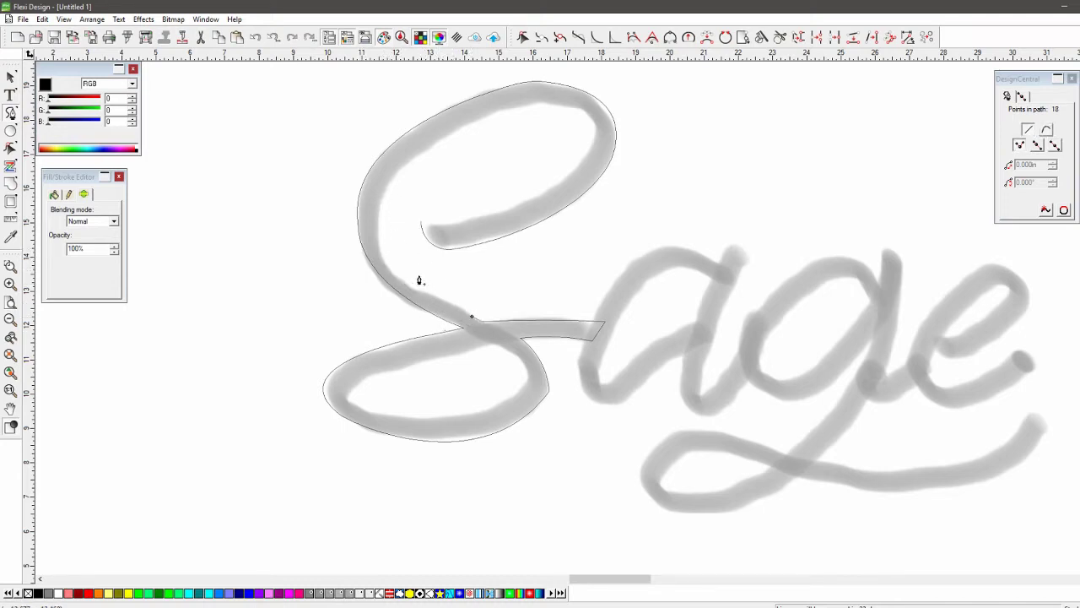
drag(387, 196, 443, 127)
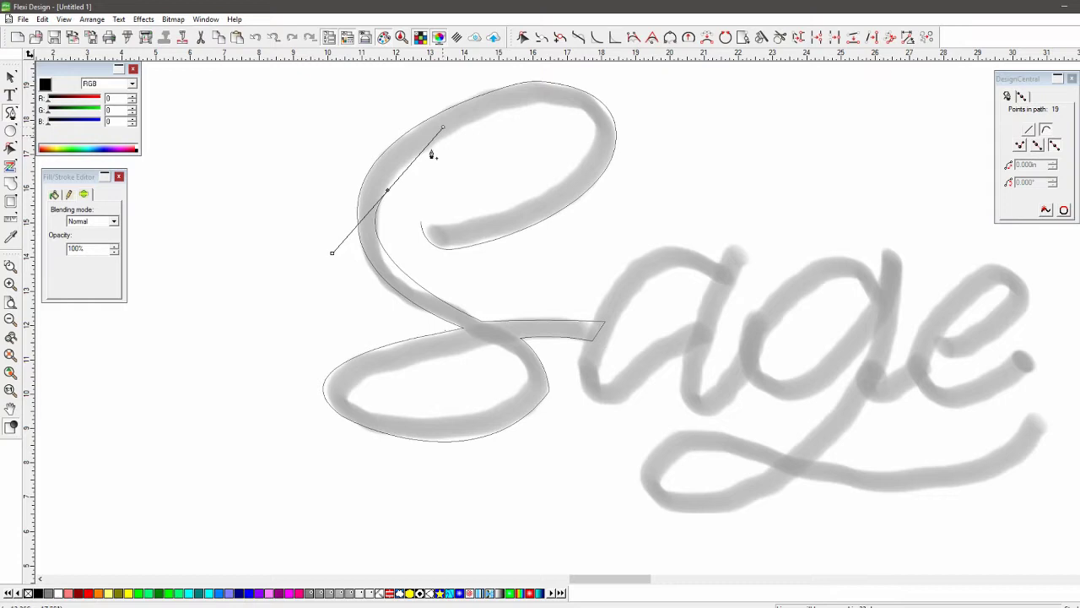
click(392, 178)
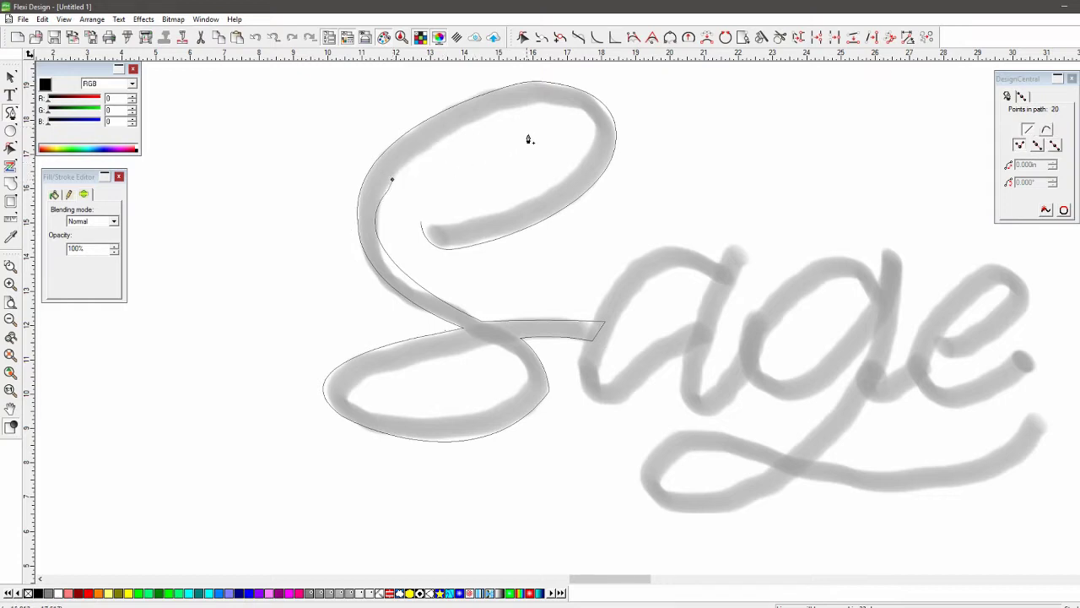
key(ctrl+z)
click(400, 173)
key(ctrl+z)
drag(589, 122, 475, 128)
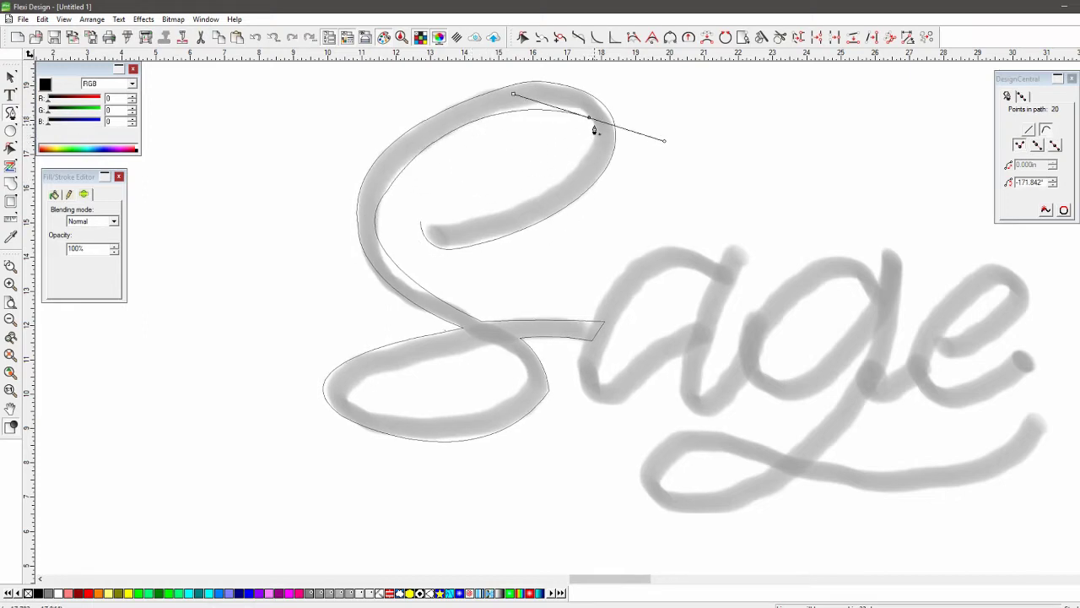
key(Delete)
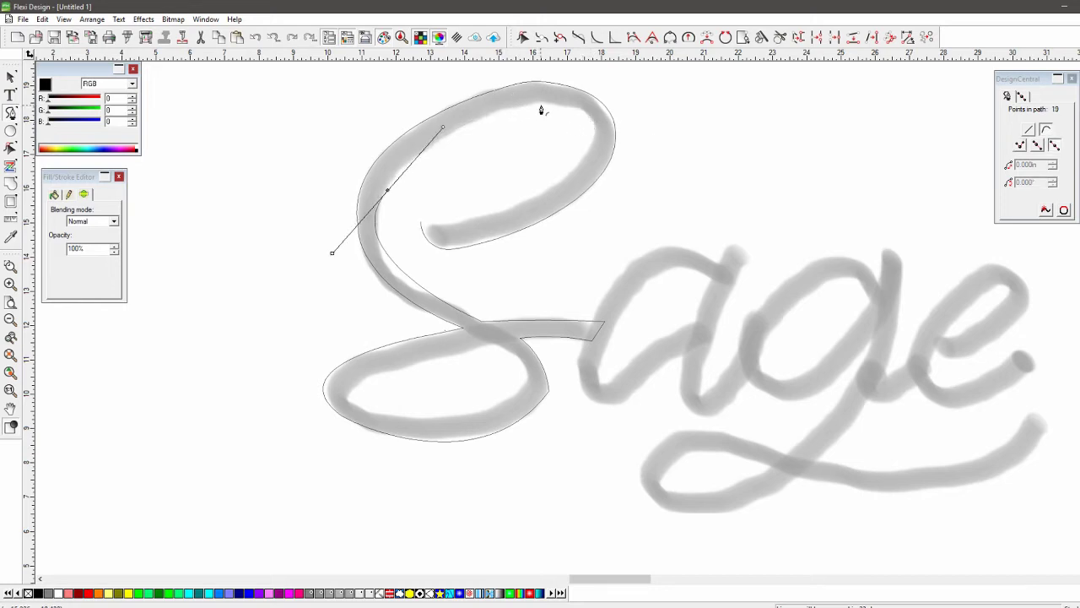
Trace the inner edge of the S's upper loop back to the starting terminal and close the path there.
drag(544, 108, 465, 140)
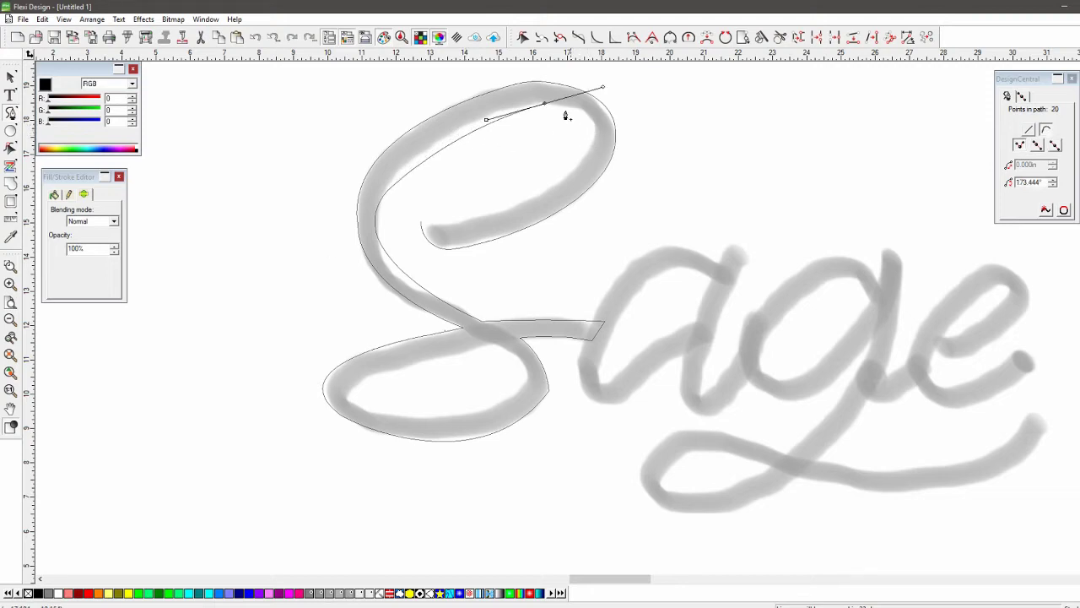
drag(578, 171, 593, 155)
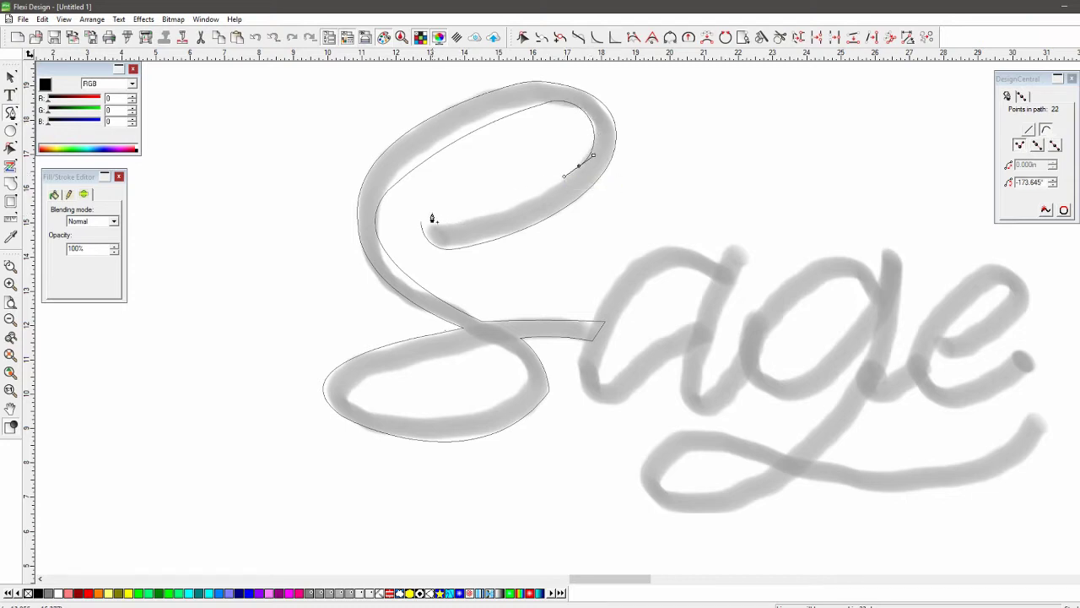
drag(423, 209, 372, 192)
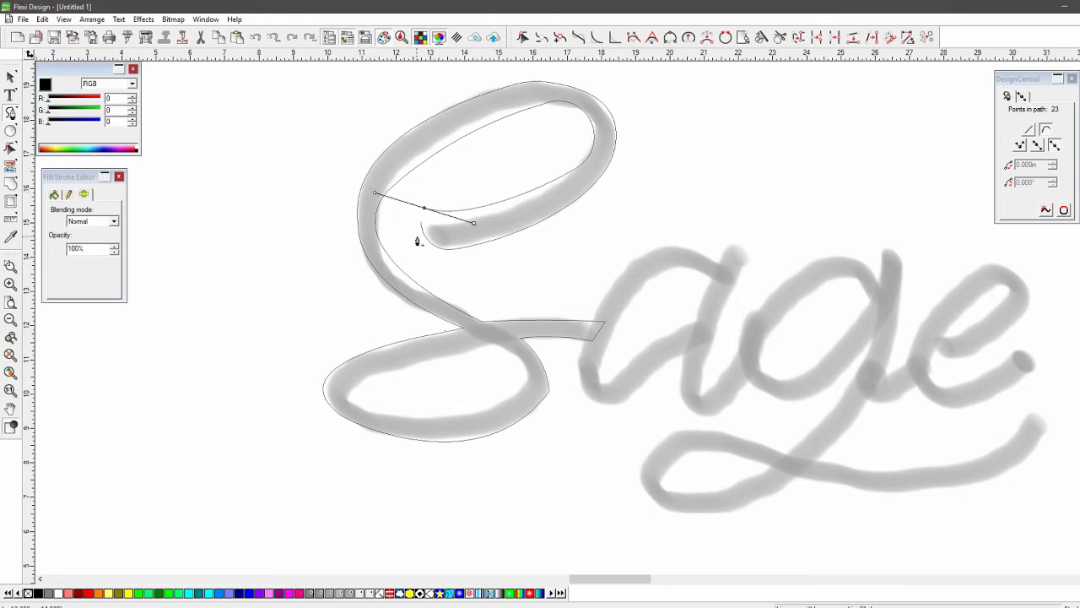
drag(421, 224, 422, 221)
key(ctrl+z)
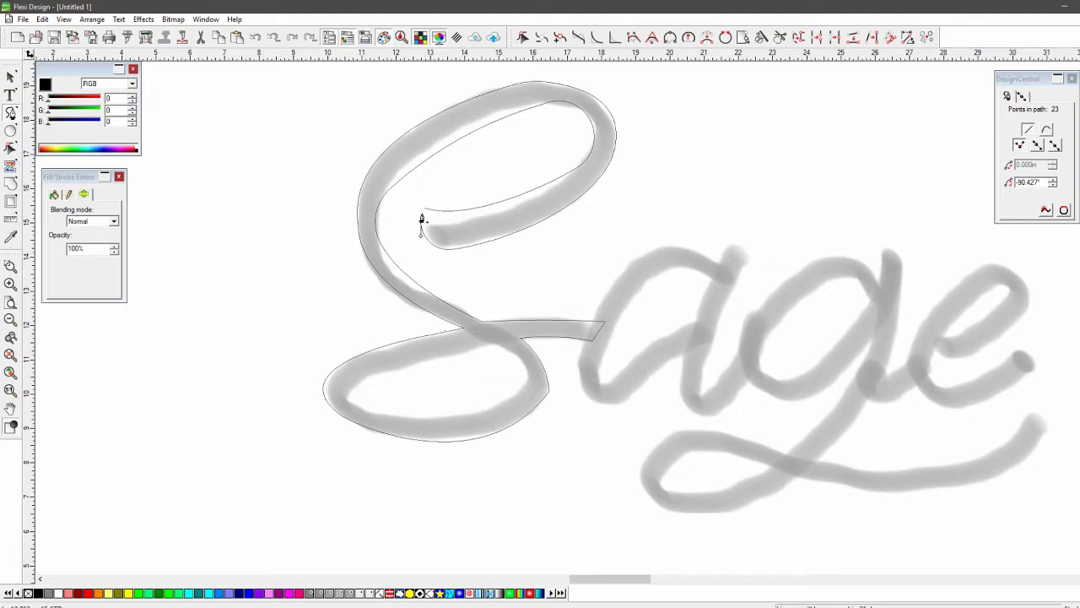
Finish closing the S outline at its starting terminal and display the shape as a wireframe.
click(421, 211)
click(422, 225)
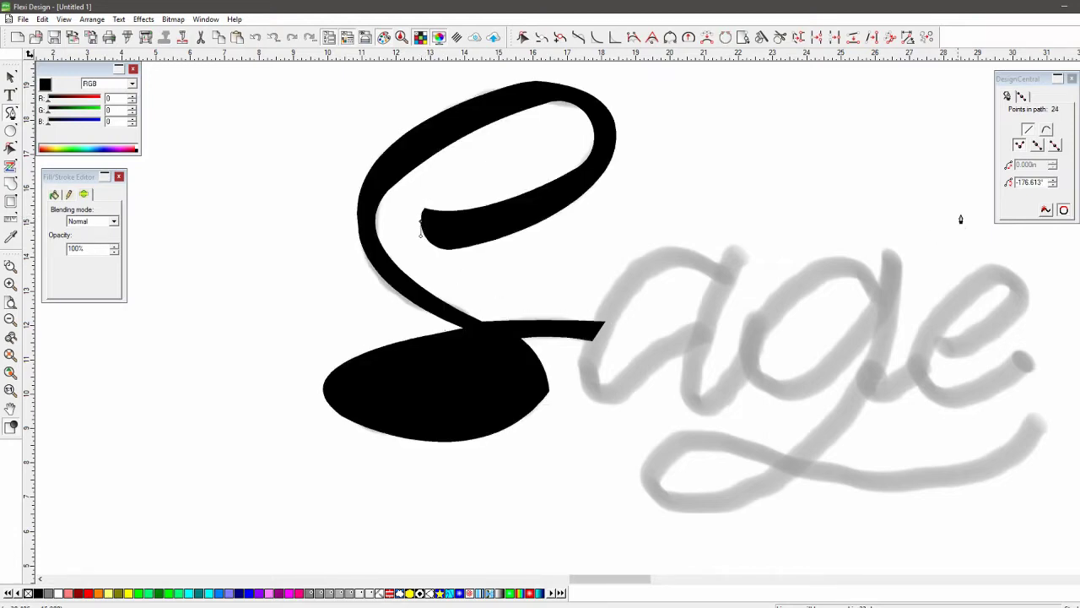
click(55, 195)
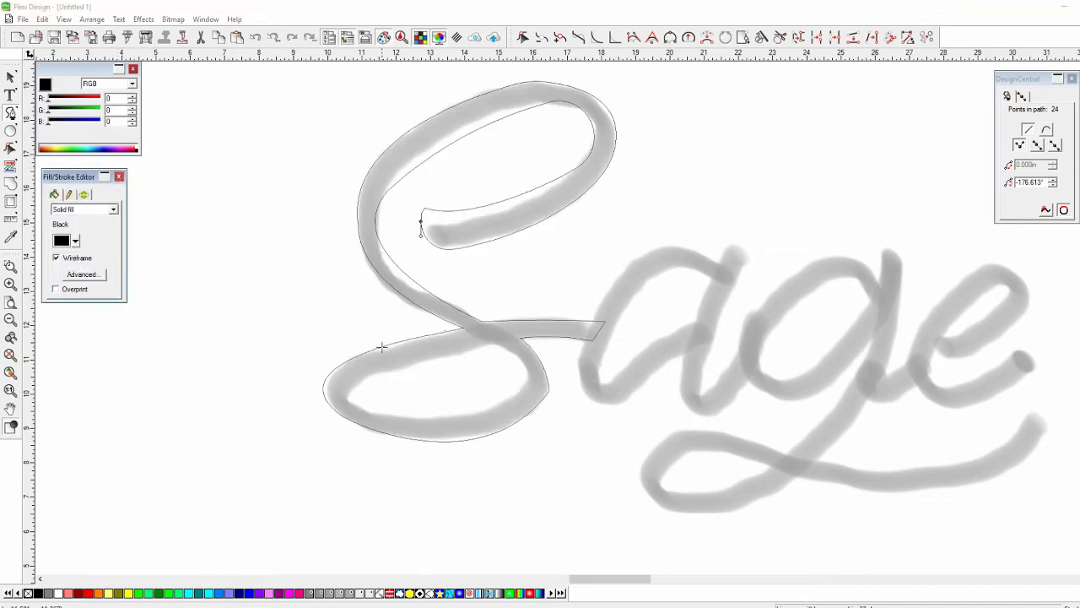
Trace the counter inside the S's lower loop as a closed path starting just below the central crossing.
click(494, 350)
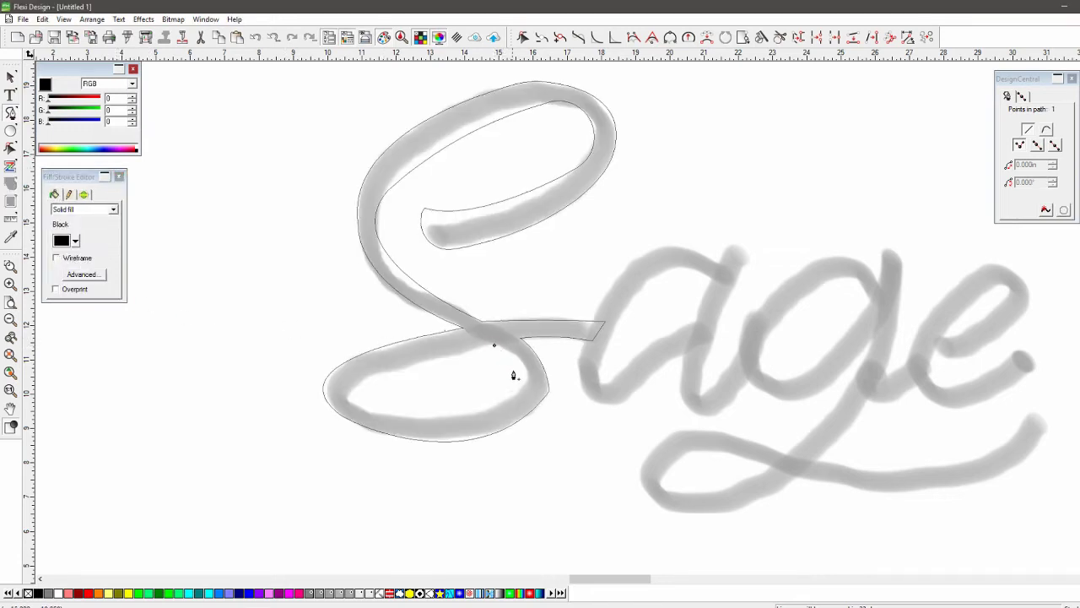
drag(524, 386, 525, 385)
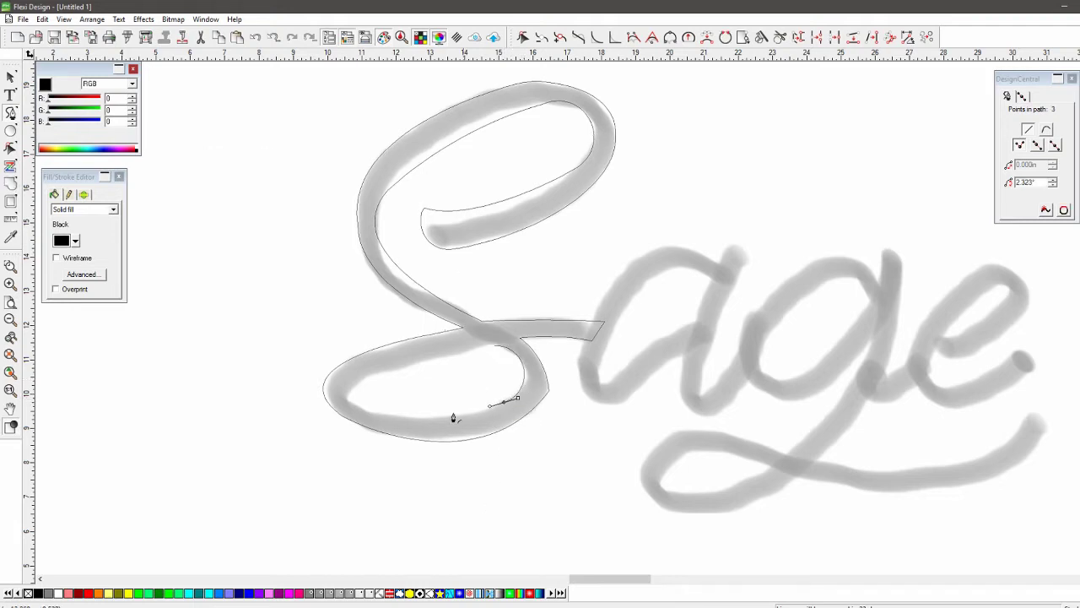
drag(348, 402, 267, 365)
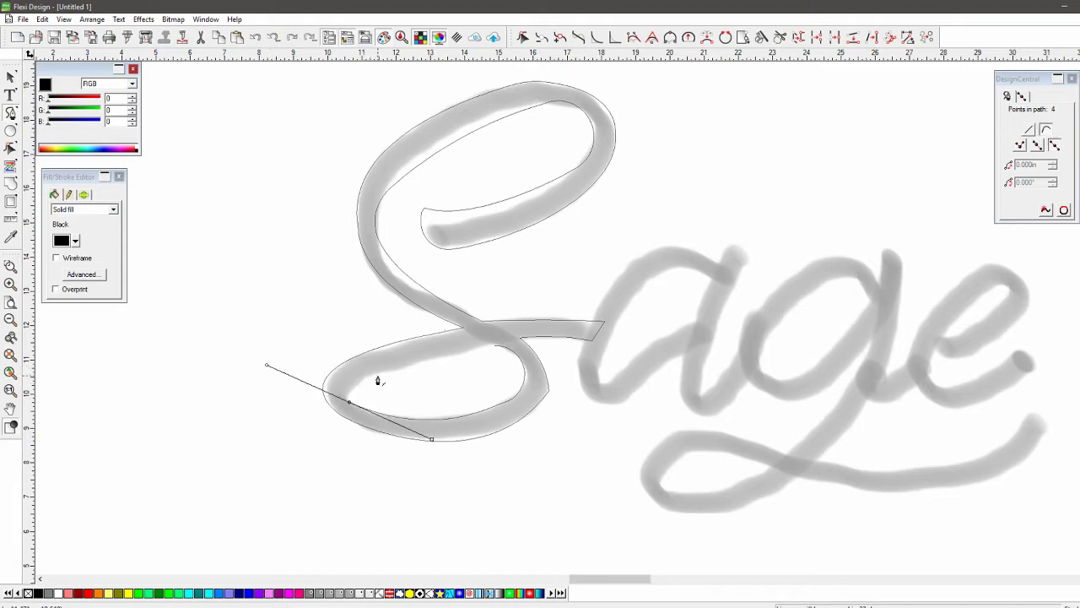
click(377, 376)
click(495, 345)
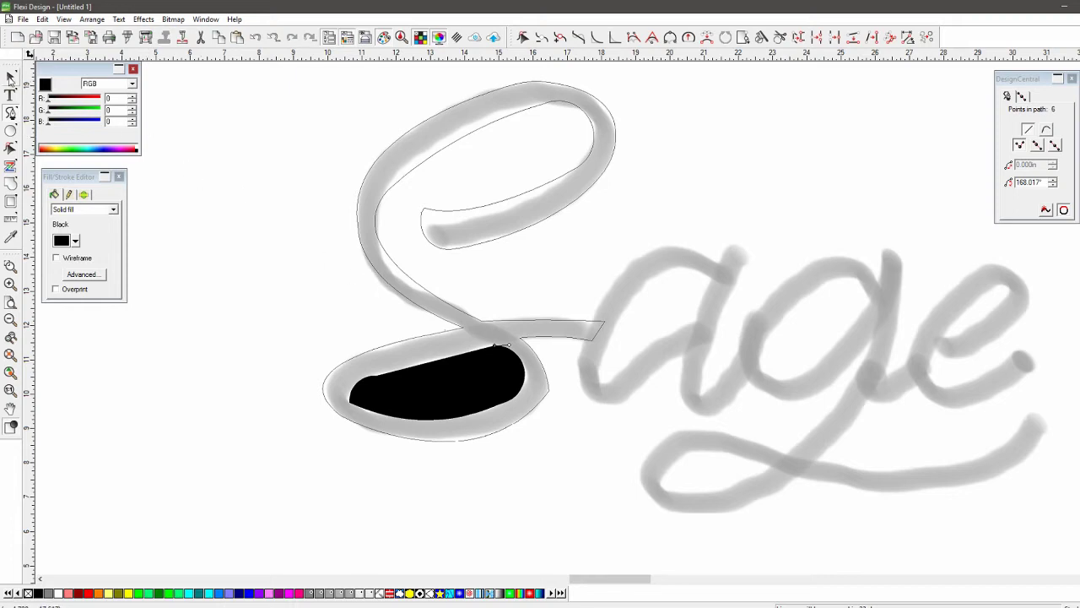
Restore the S's solid black fill and use Cut Out to remove the lower loop's counter from it.
click(11, 77)
click(375, 226)
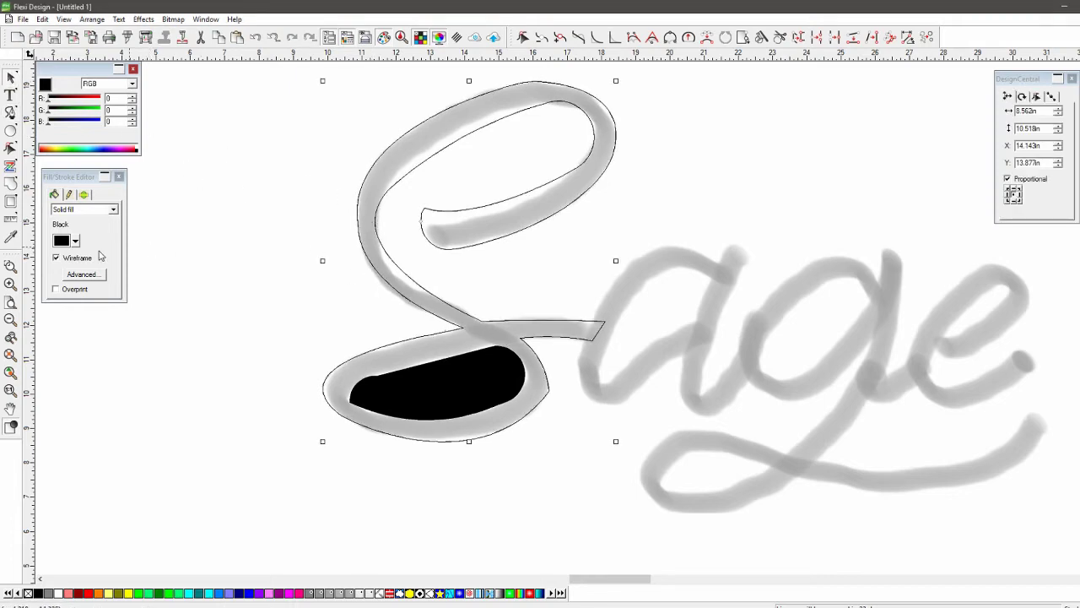
click(85, 261)
click(403, 374)
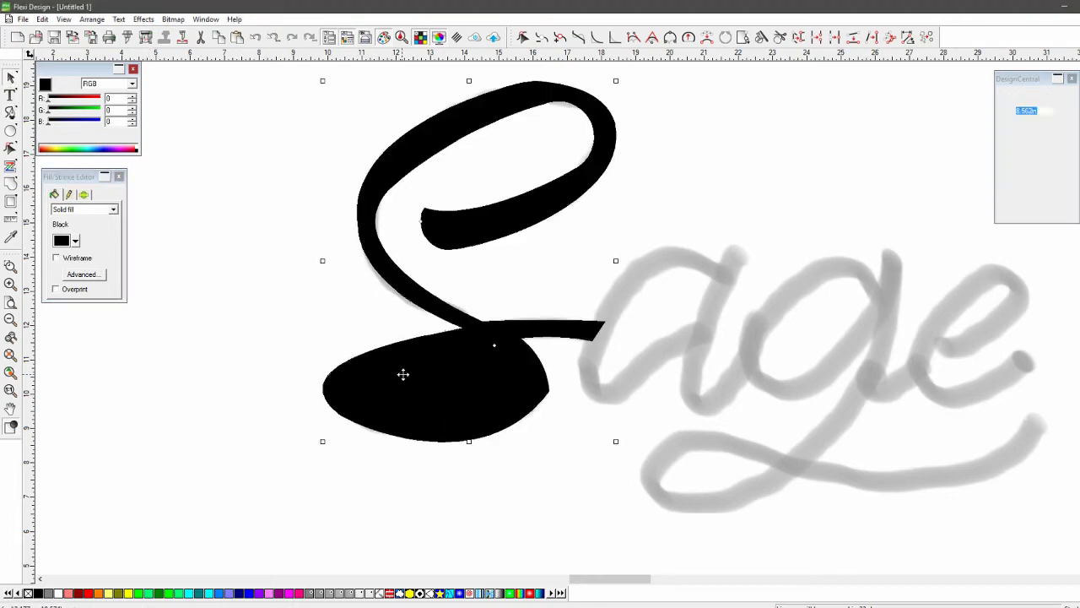
click(162, 20)
mouse_move(127, 32)
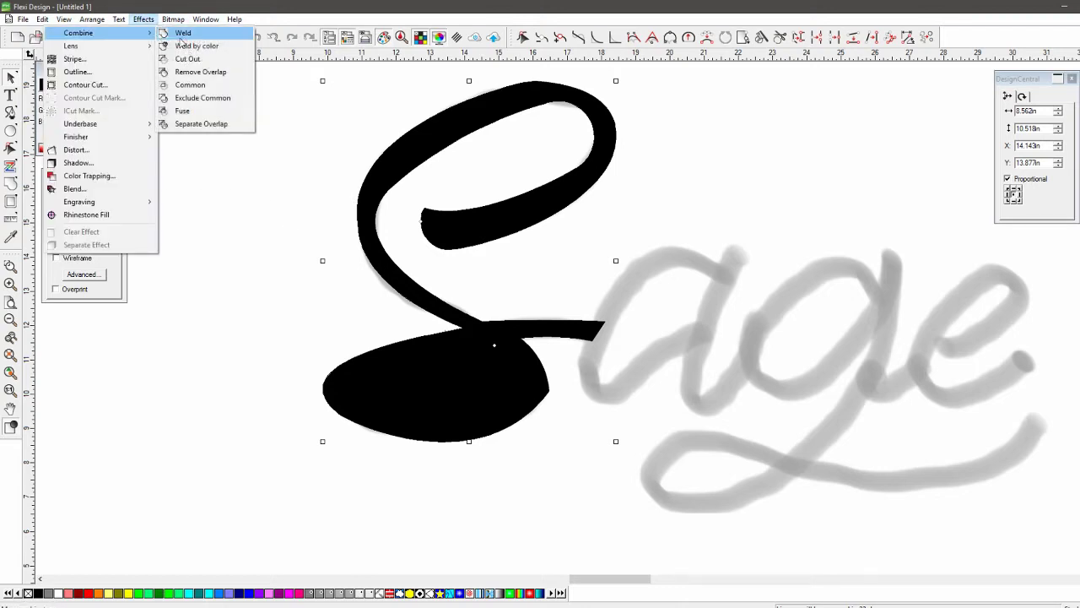
click(194, 61)
click(246, 238)
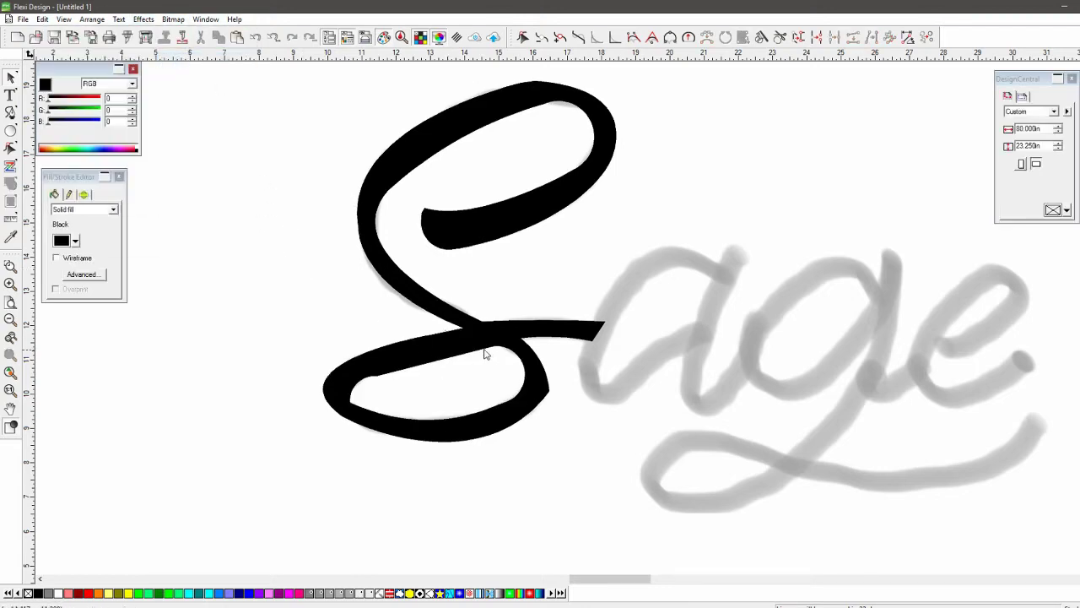
Smooth the counter of the S's lower loop around its left end and its upper-right curve.
click(634, 37)
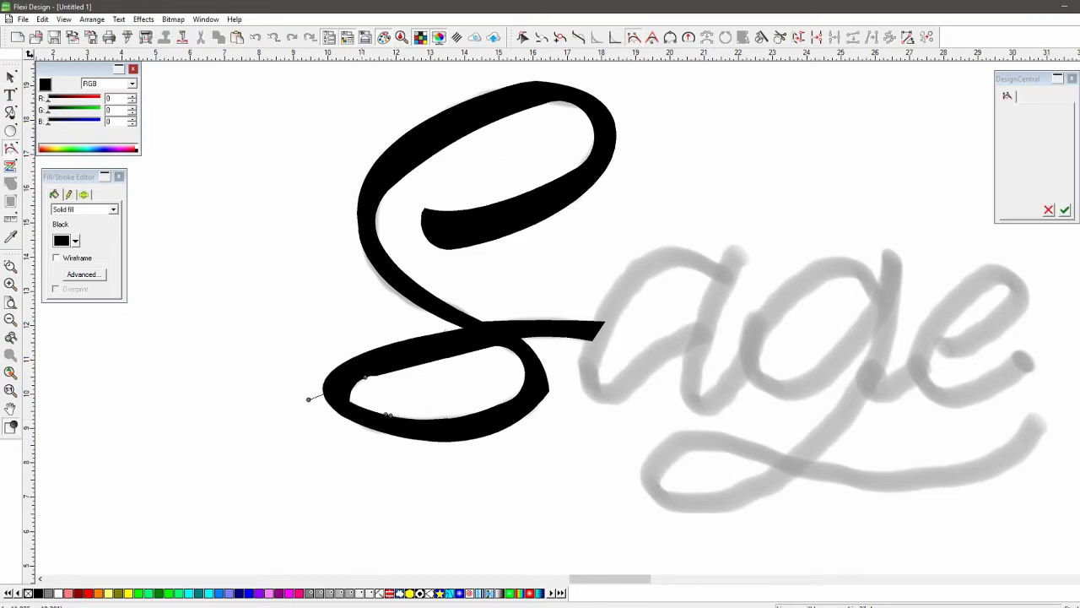
click(317, 390)
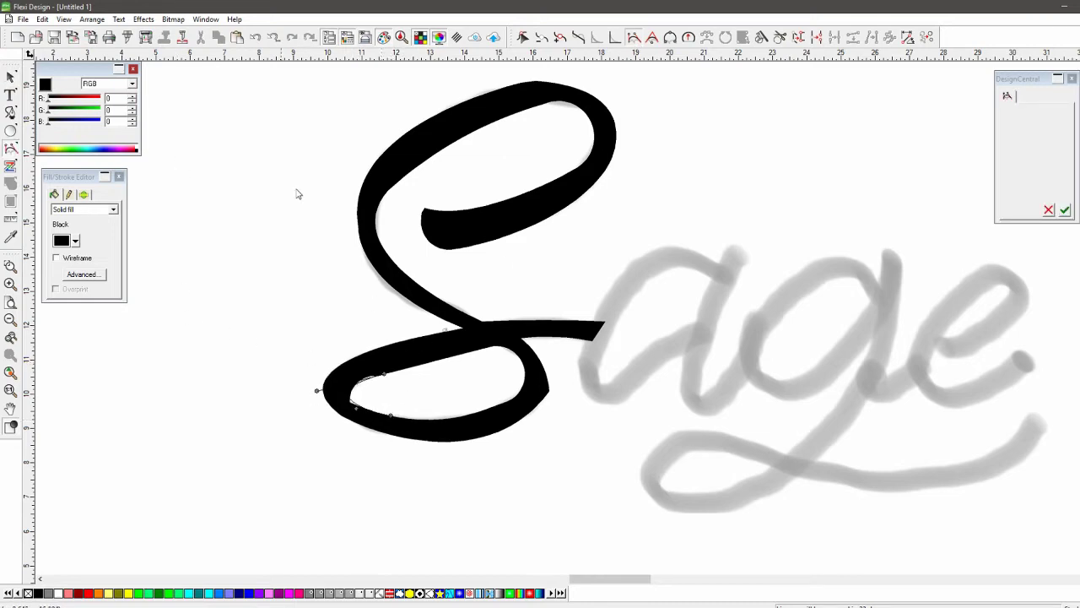
click(1065, 210)
click(483, 350)
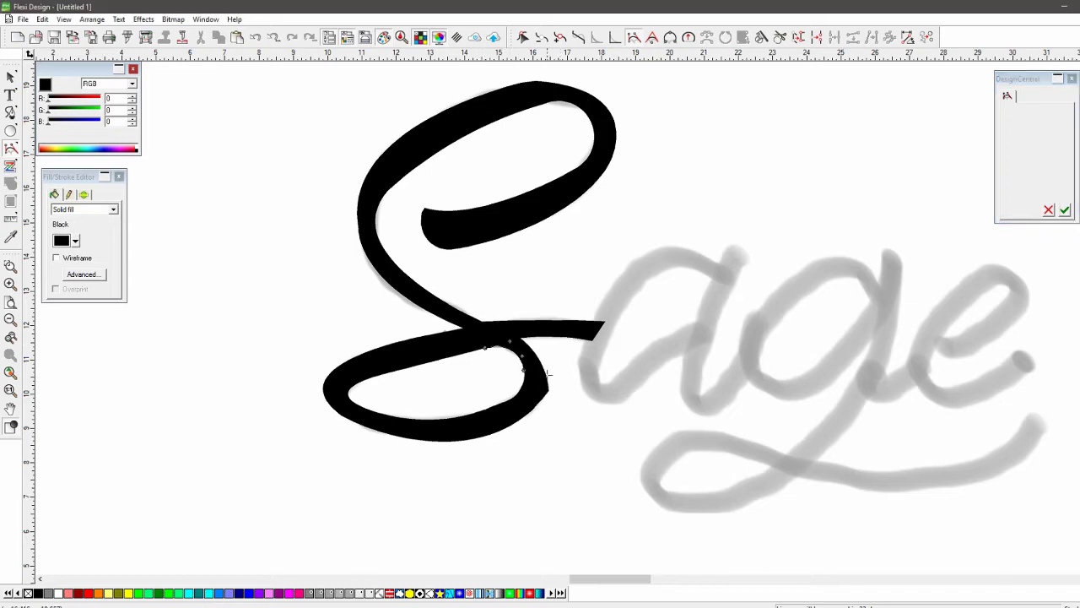
click(1065, 210)
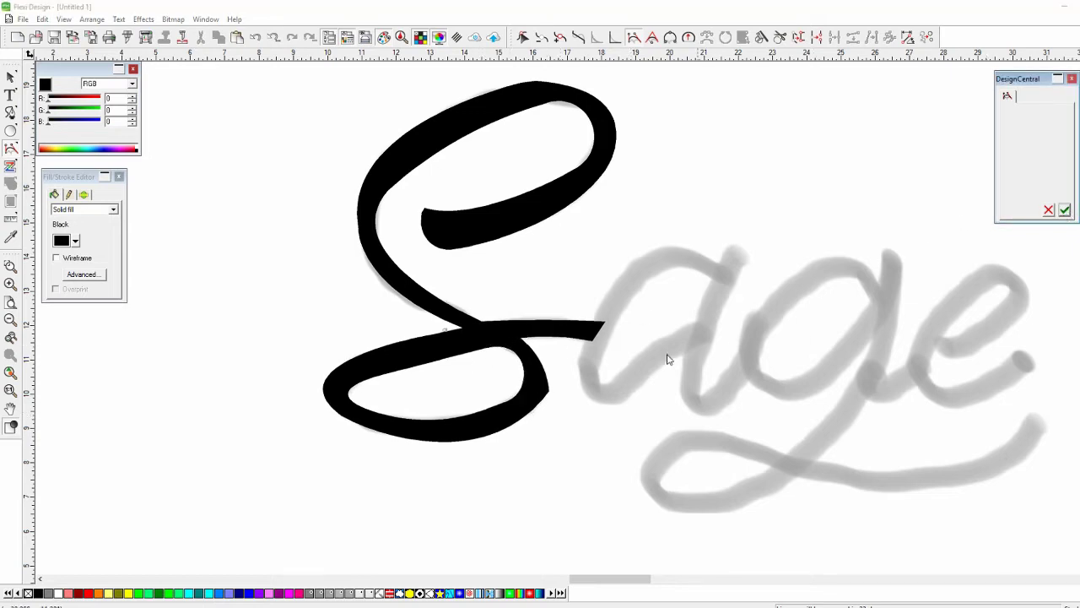
Smooth the outer edge of the S's lower loop at its right corner and around its bottom and left side.
click(524, 342)
mouse_move(543, 363)
mouse_down()
mouse_move(535, 427)
mouse_move(528, 416)
mouse_up()
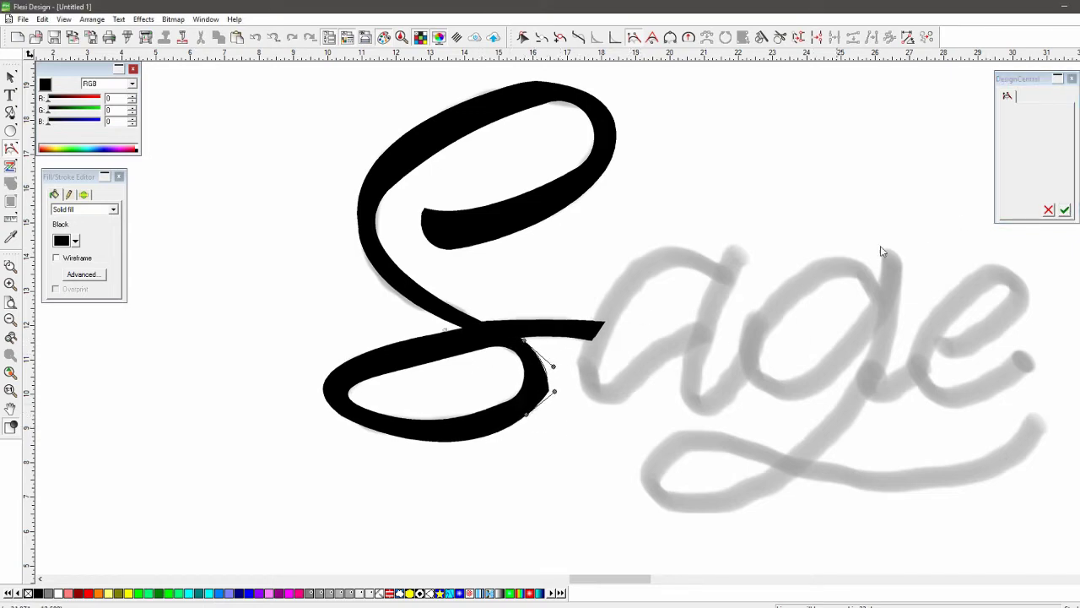
click(1062, 209)
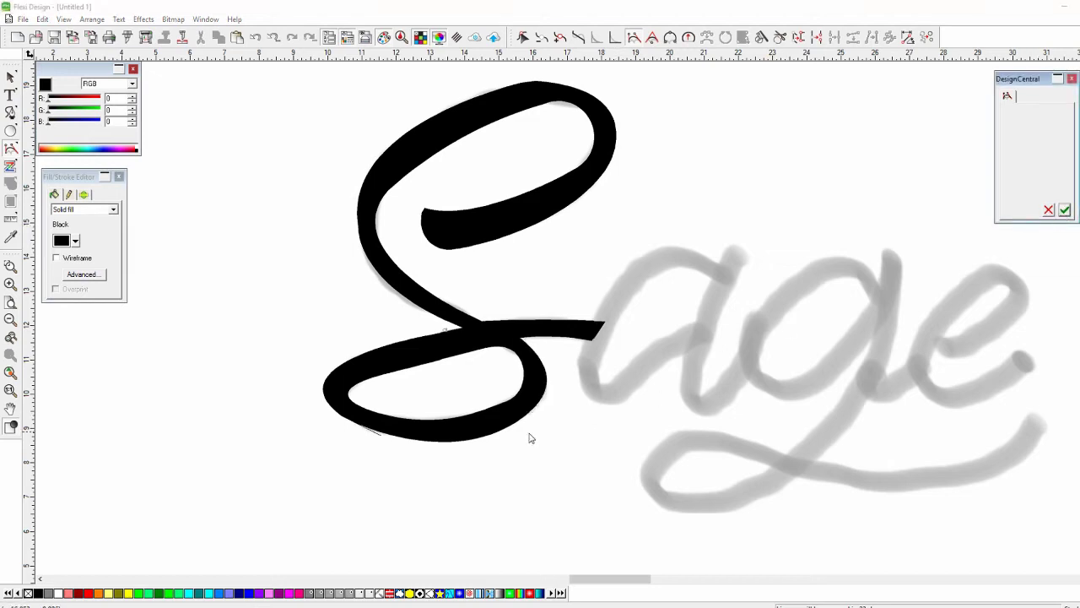
drag(470, 442, 424, 515)
mouse_move(325, 379)
mouse_down()
mouse_move(411, 337)
mouse_move(394, 342)
mouse_up()
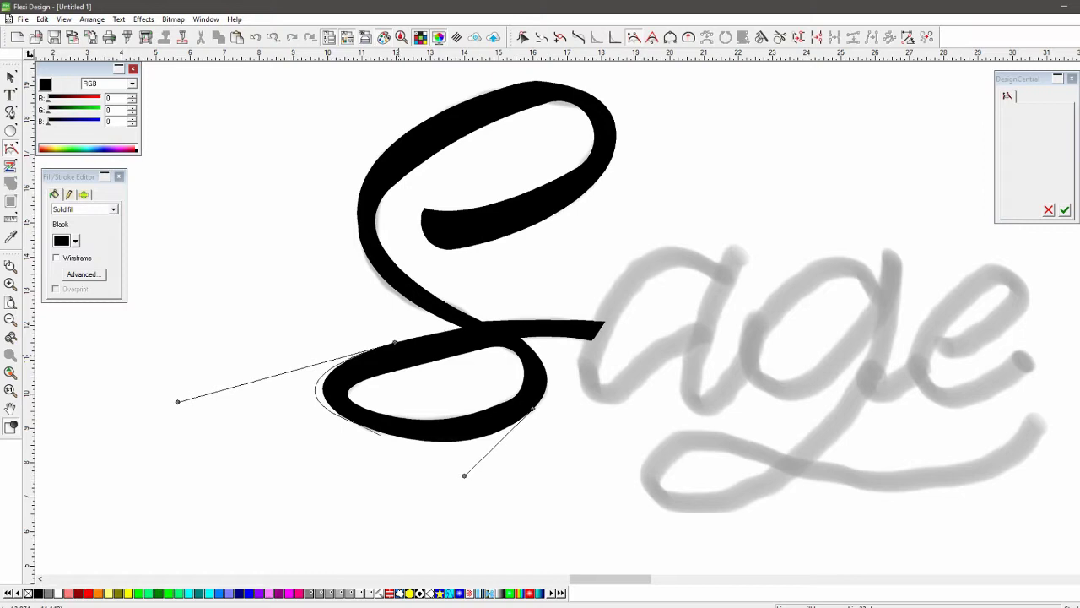
click(1065, 210)
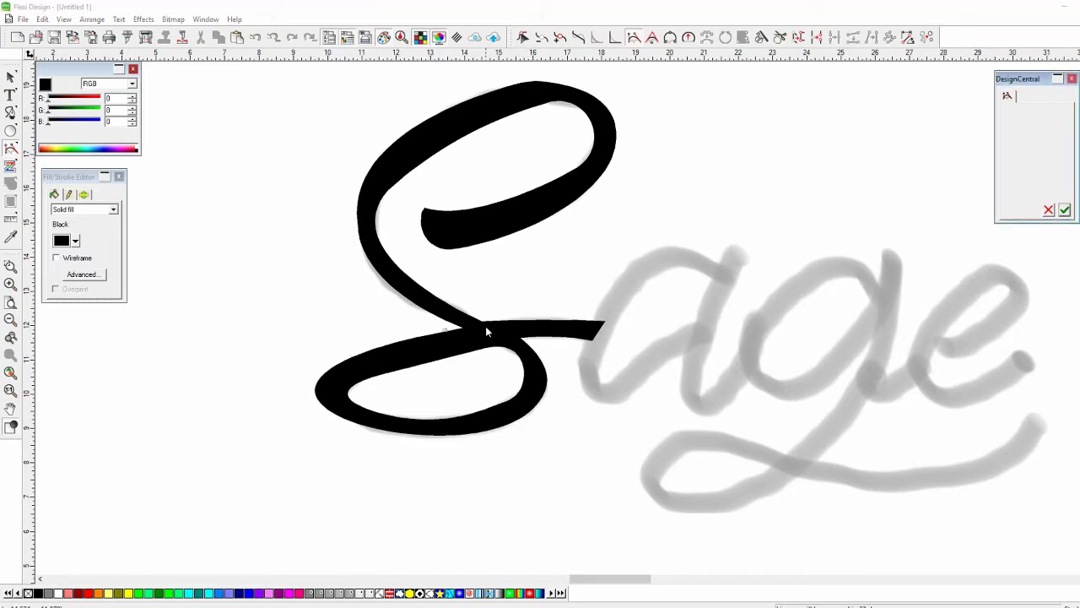
Round off the end of the S's connecting stroke and smooth the inner bend of its spine.
drag(482, 321, 607, 347)
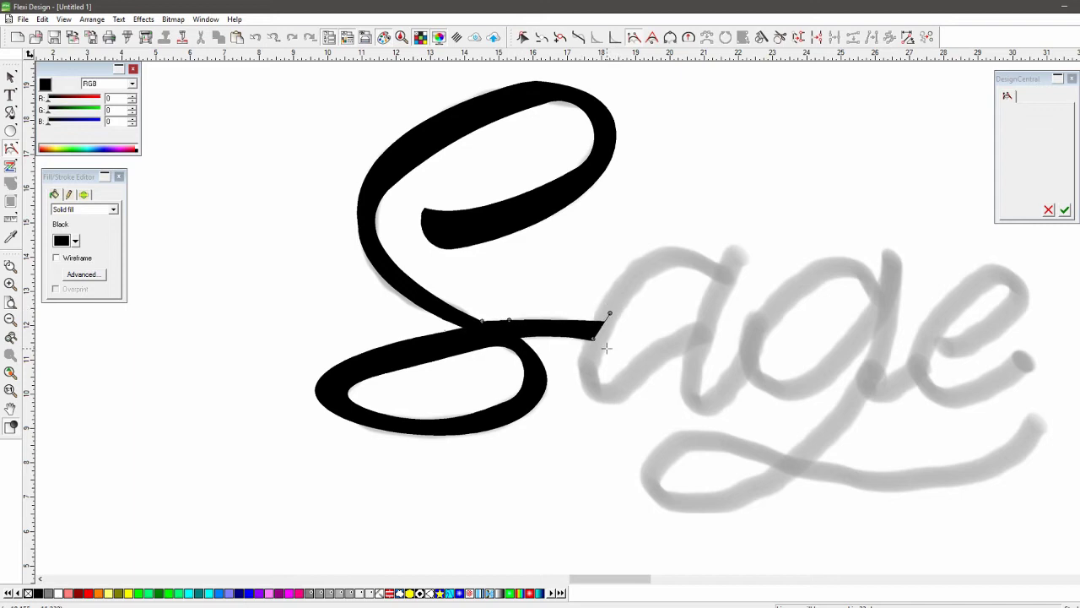
click(1066, 210)
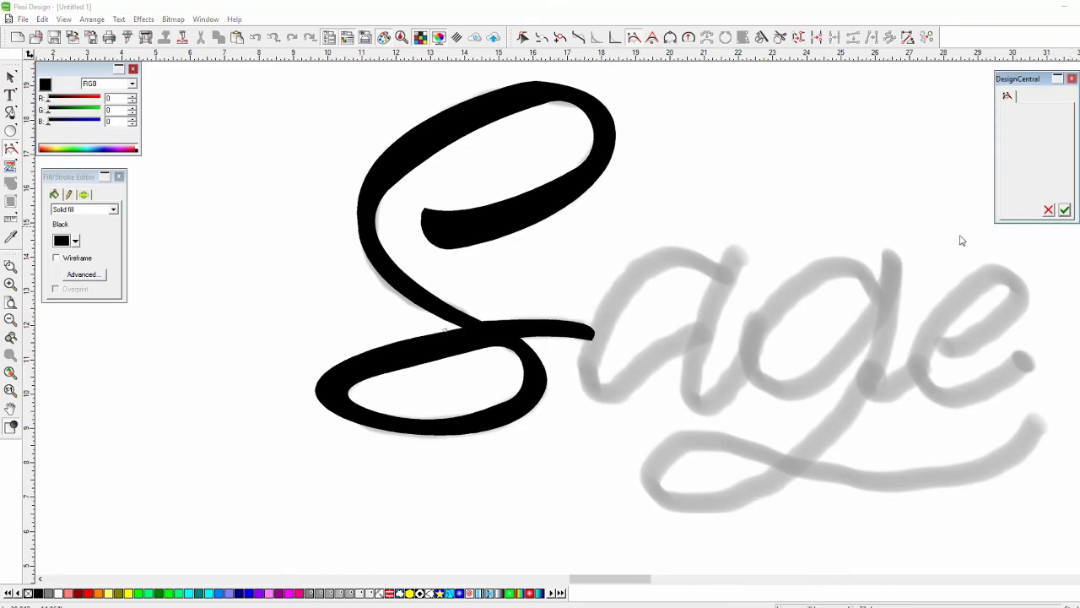
drag(482, 321, 379, 192)
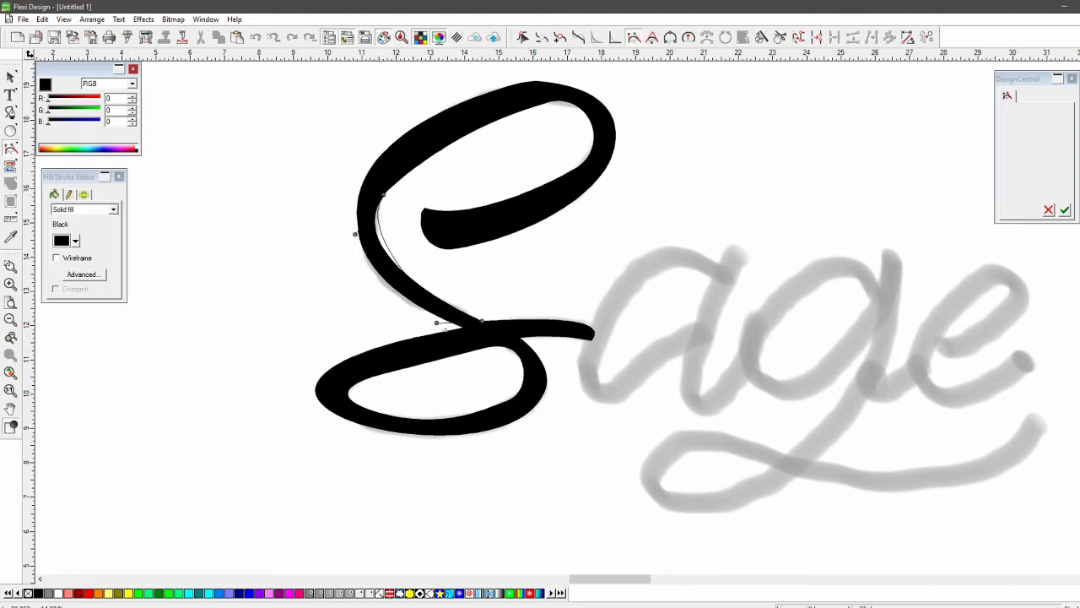
click(1065, 210)
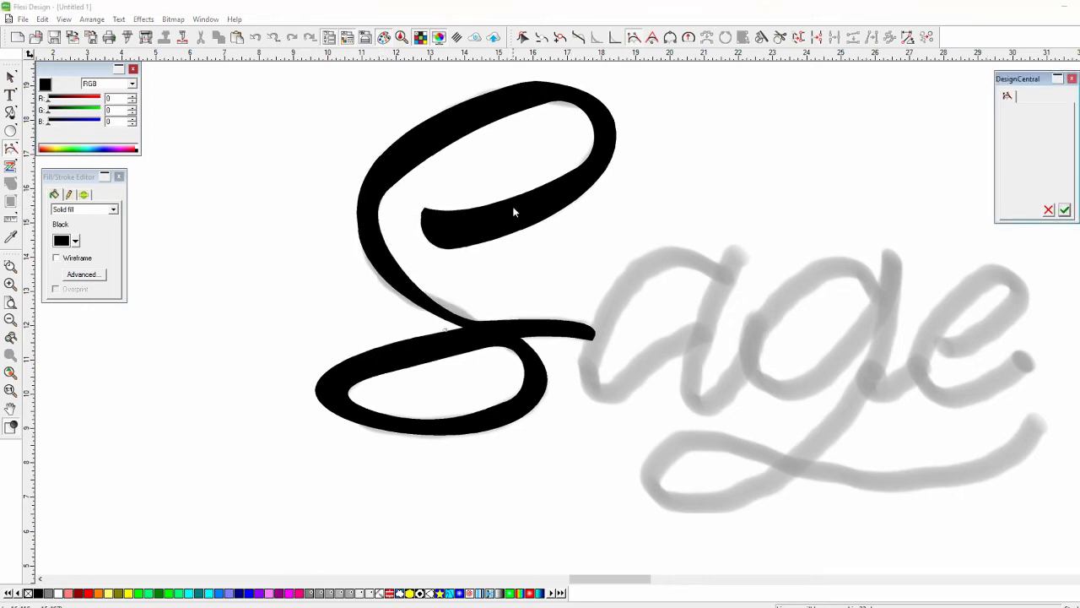
drag(415, 284, 408, 278)
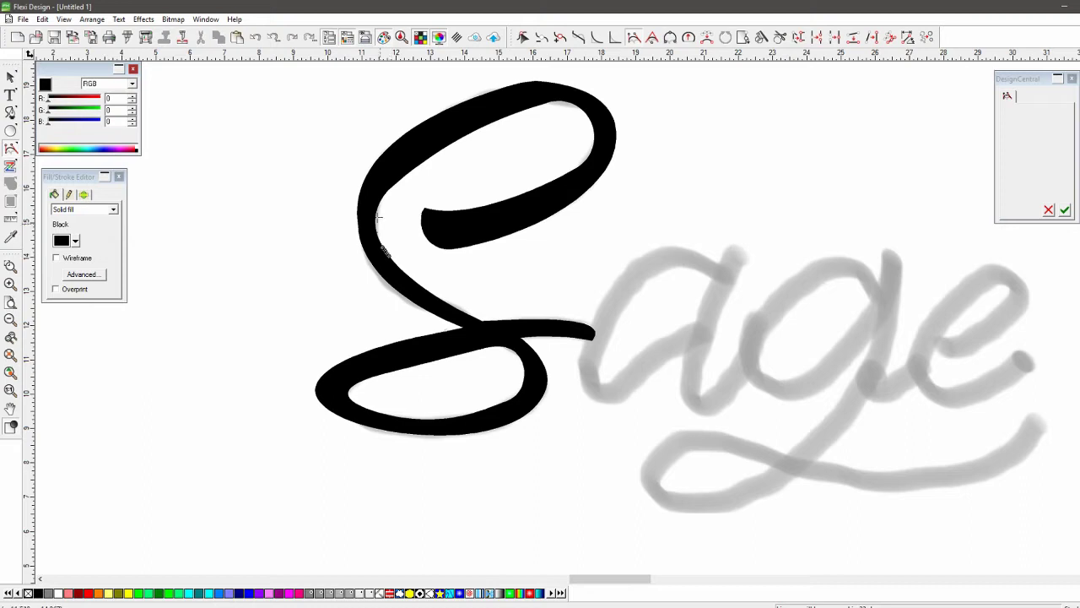
drag(379, 216, 399, 180)
click(1065, 210)
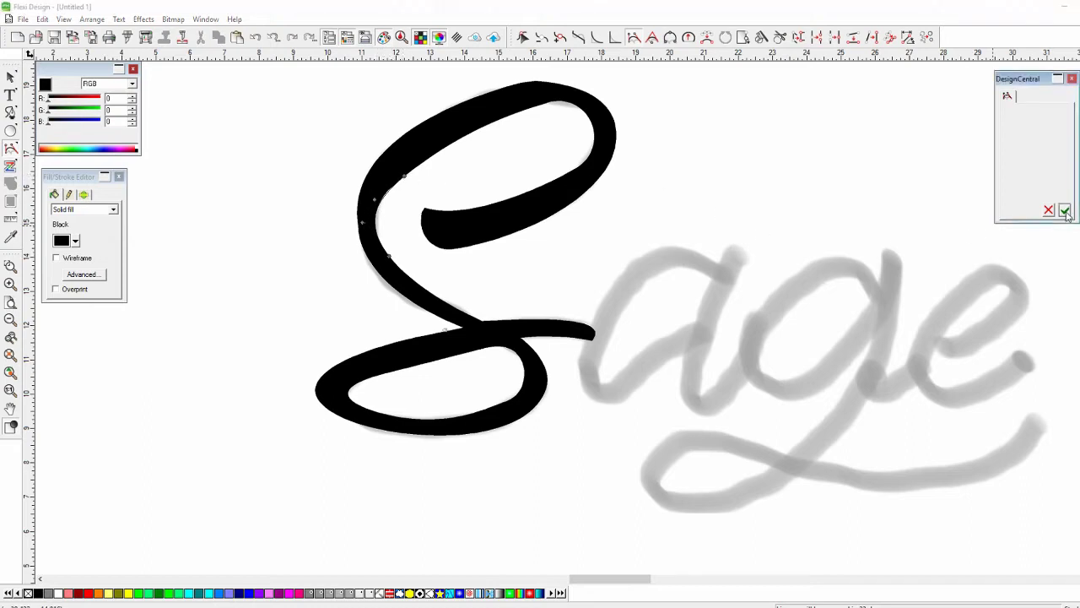
Smooth the S's upper loop along its inner right curve and its outer top edge.
click(544, 104)
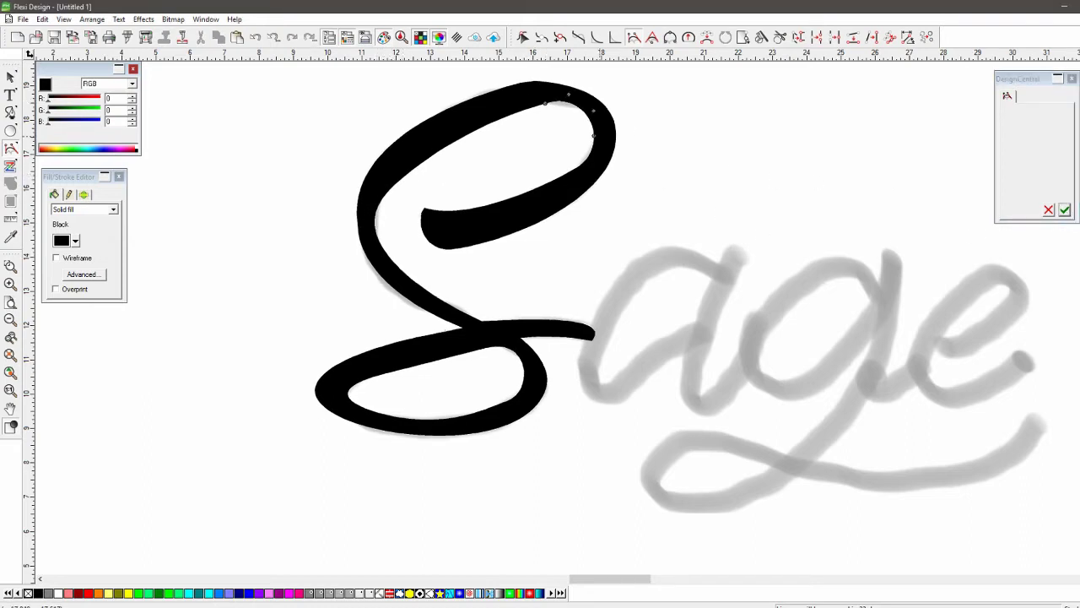
click(1065, 210)
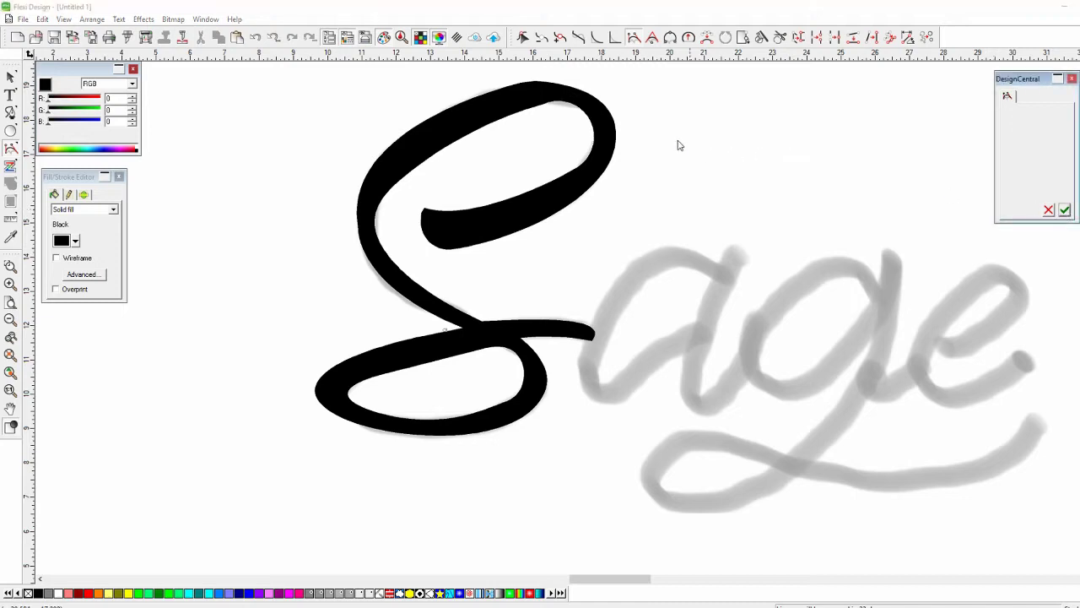
mouse_move(605, 100)
mouse_down()
mouse_move(550, 70)
mouse_move(465, 70)
mouse_up()
click(1068, 210)
click(1067, 211)
mouse_move(396, 140)
mouse_down()
mouse_move(362, 286)
mouse_move(369, 299)
mouse_up()
click(1049, 211)
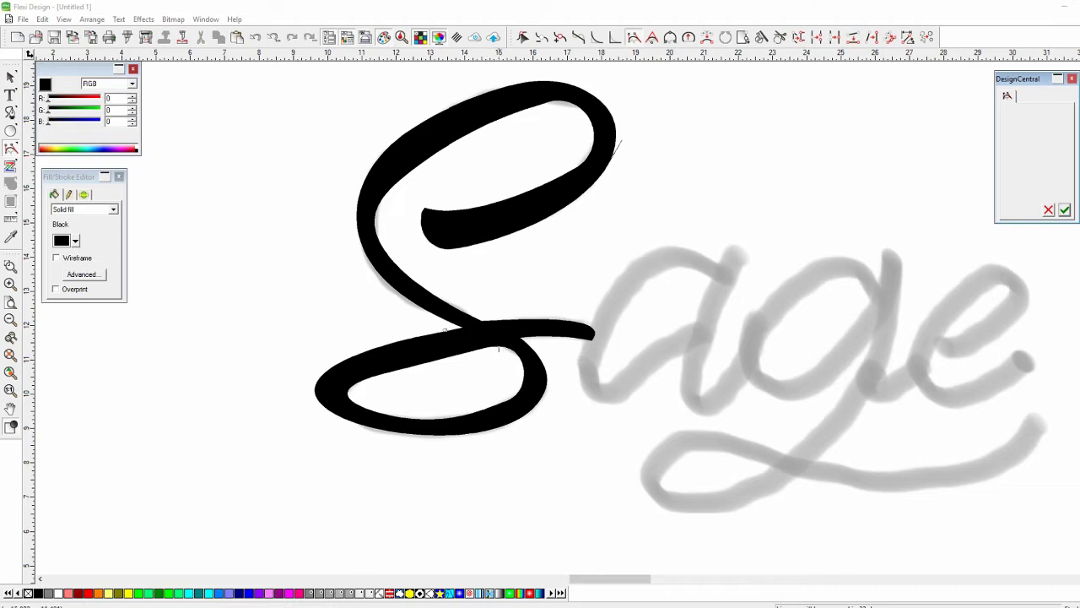
Refine the lower loop's counter by smoothing its upper-left edge, right-hand curve and bottom edge.
click(368, 379)
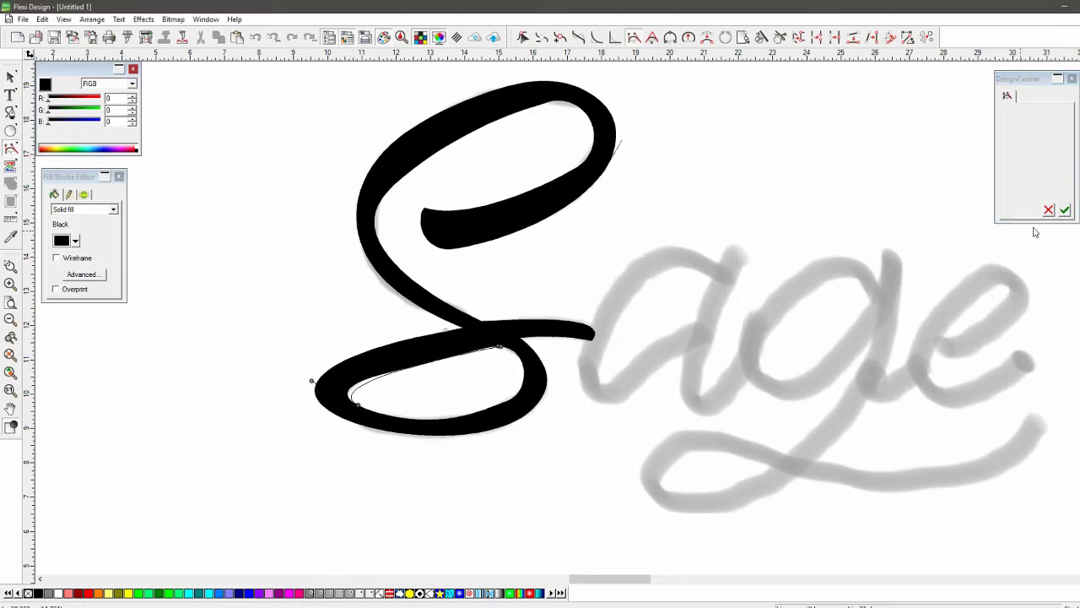
click(1065, 210)
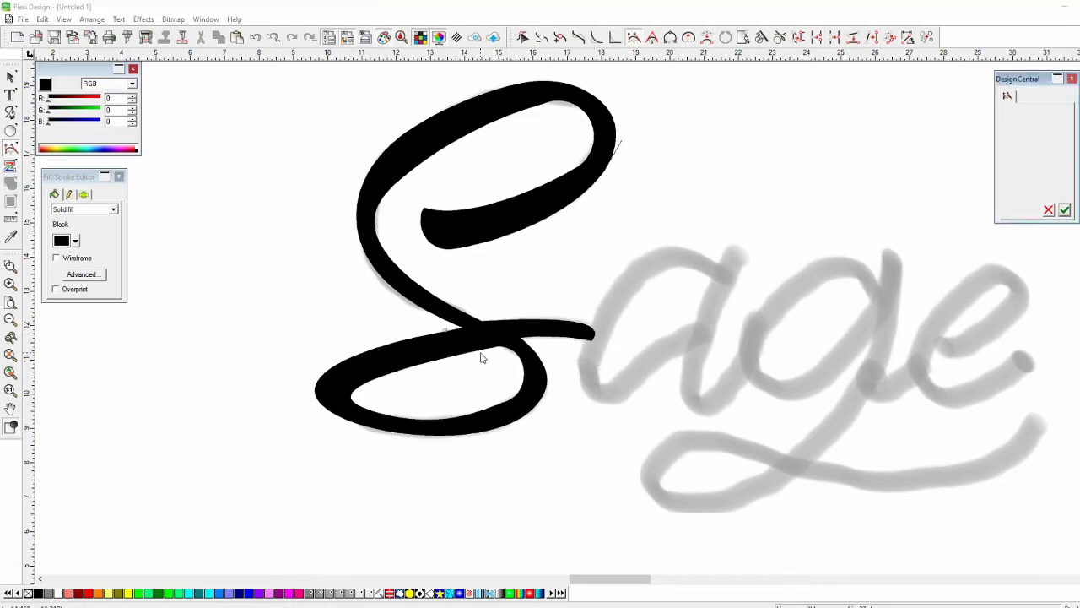
click(494, 347)
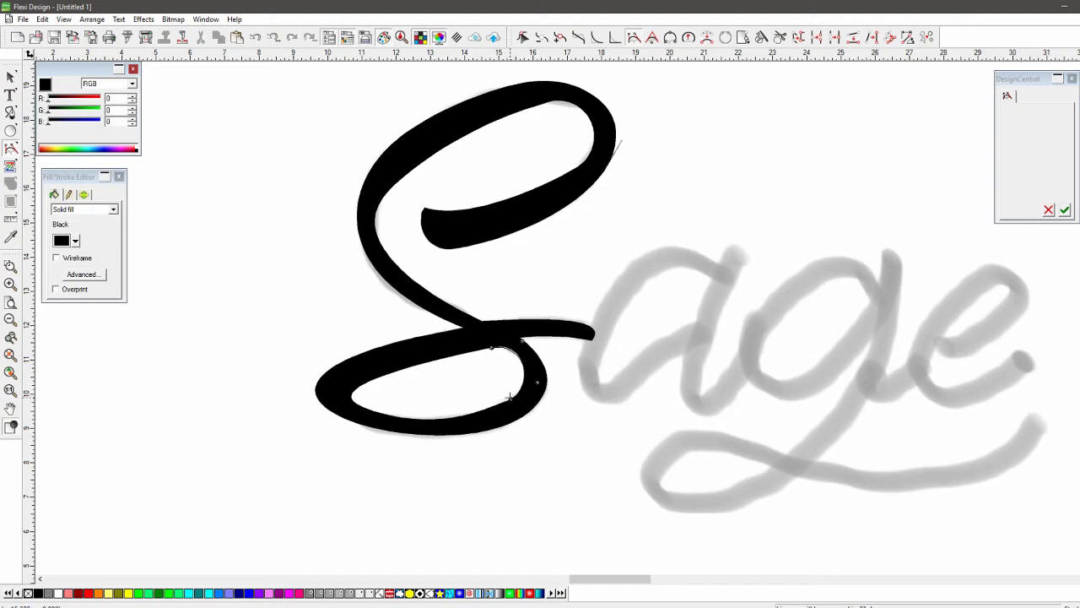
drag(522, 341, 533, 347)
click(1066, 210)
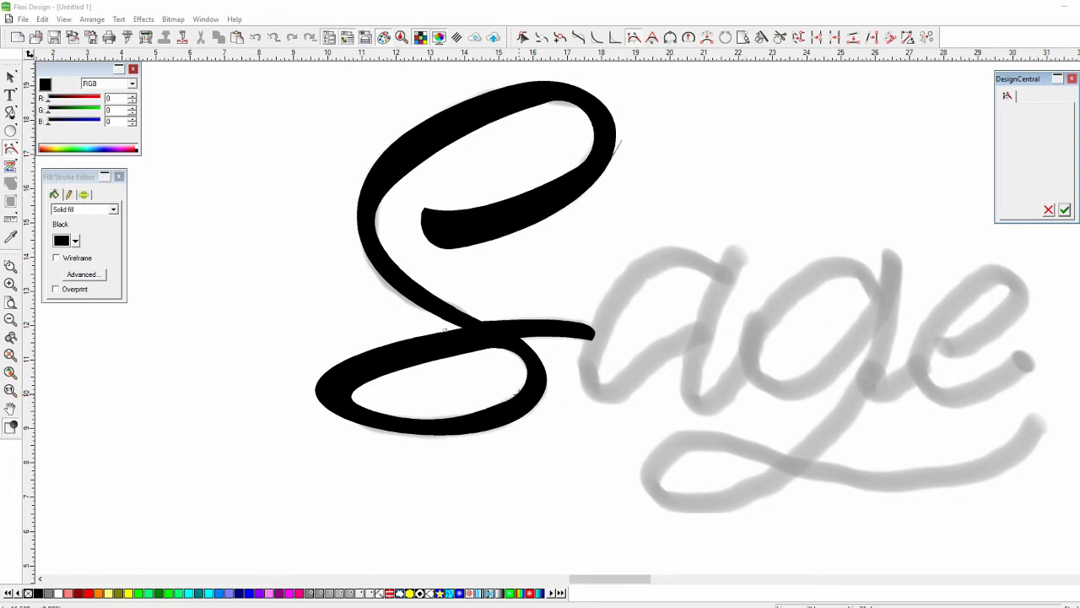
drag(518, 393, 373, 411)
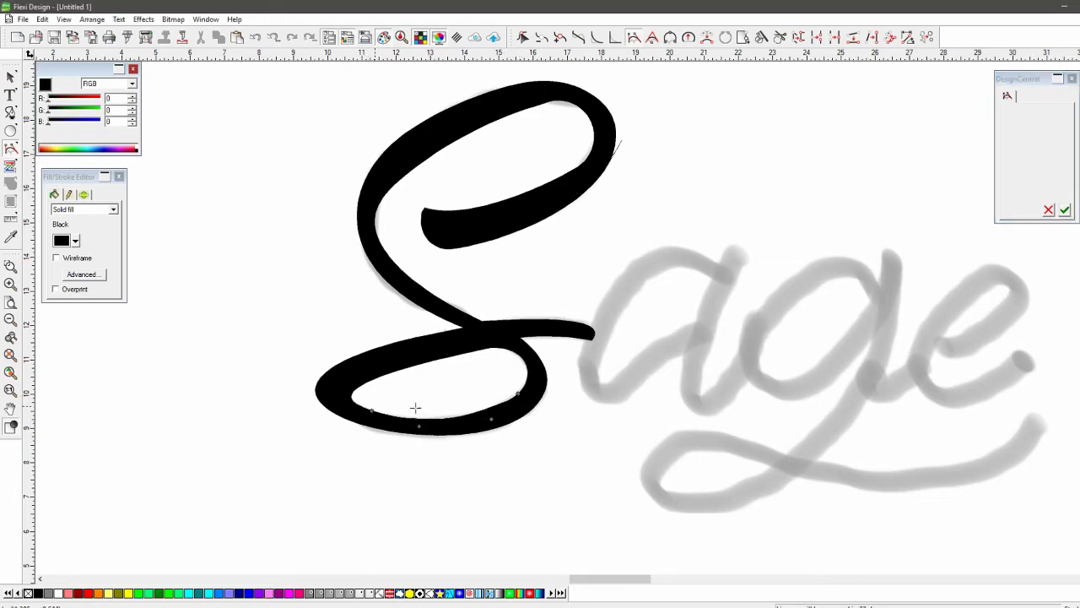
click(1066, 211)
Smooth the outer edge on the right side of the S's lower loop.
right_click(710, 354)
click(543, 403)
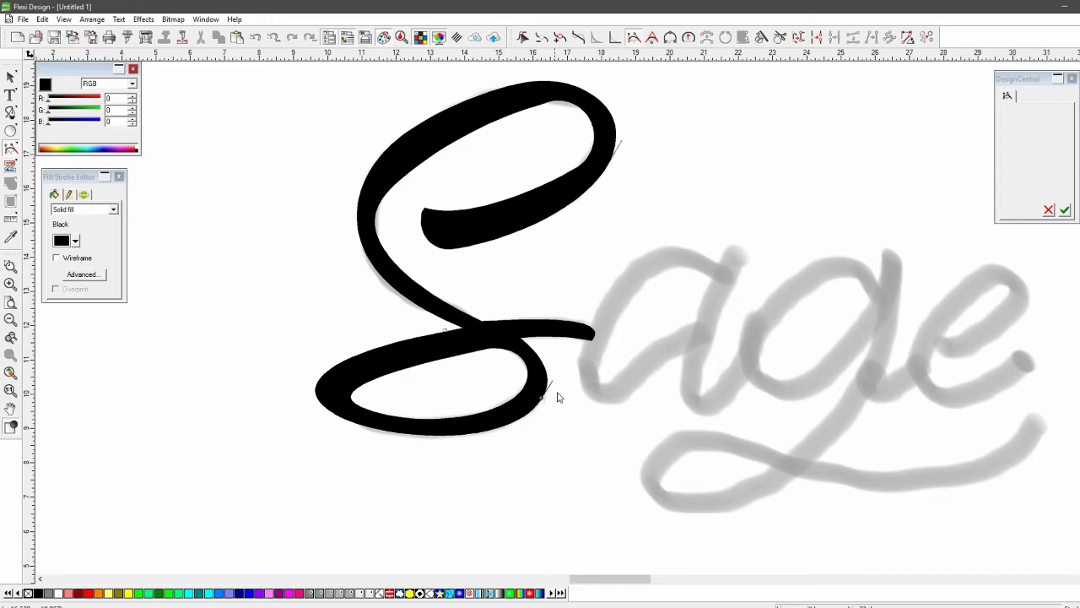
click(547, 387)
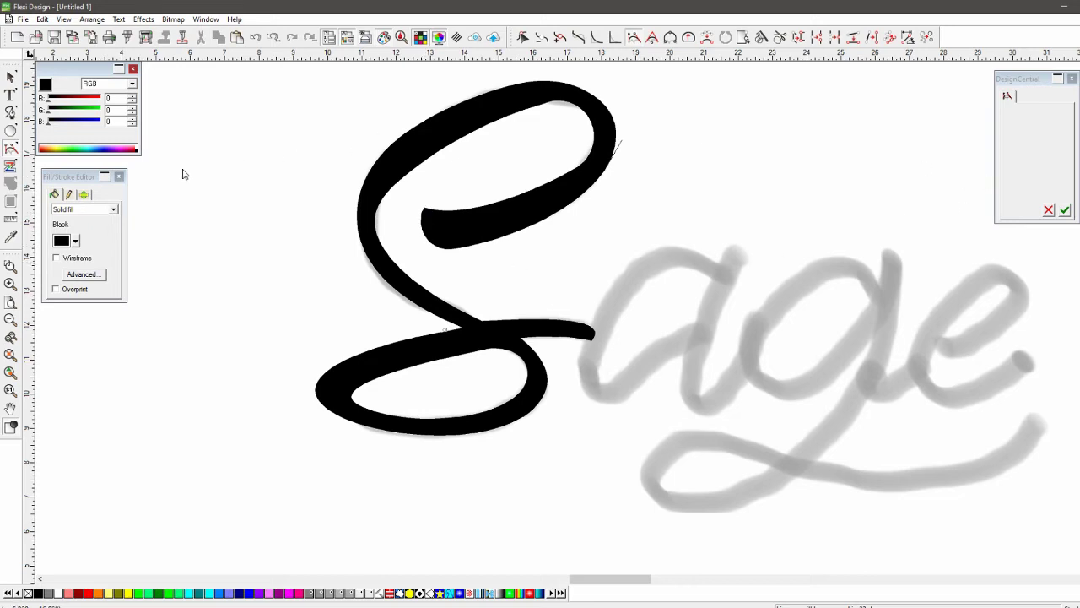
Try to smooth the inner bend of the S's spine and undo the attempt.
drag(391, 258, 379, 204)
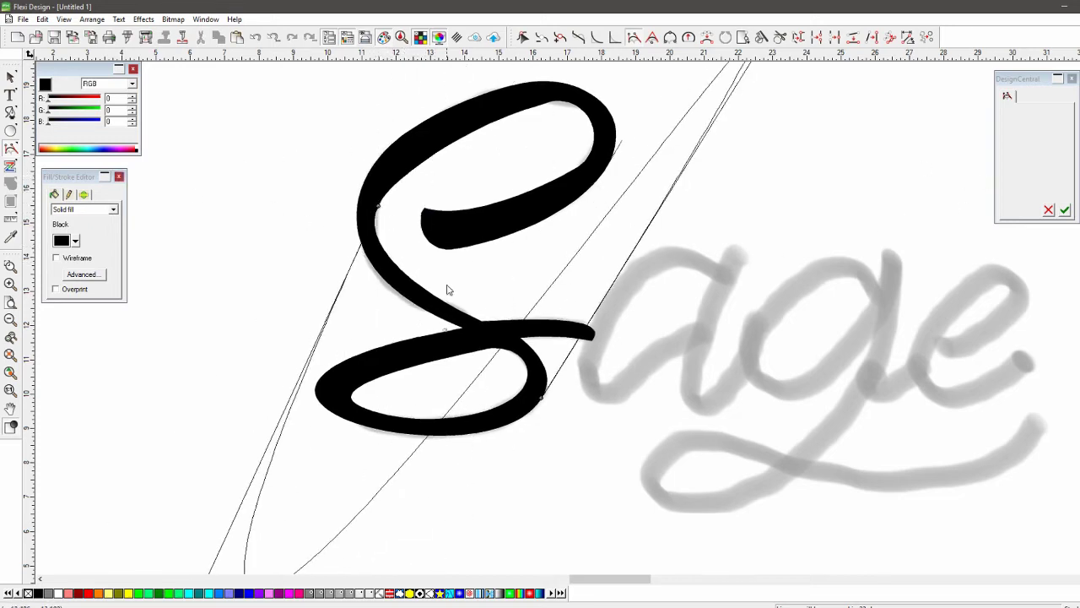
key(ctrl+z)
click(760, 313)
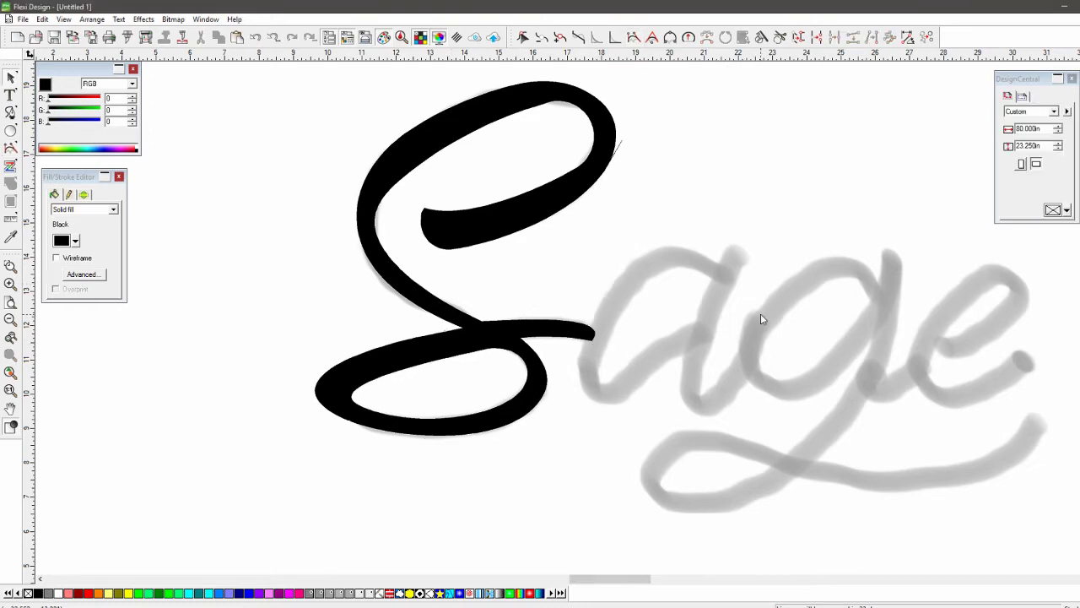
Try tracing the inner counter of the "a" as a closed black shape.
click(10, 113)
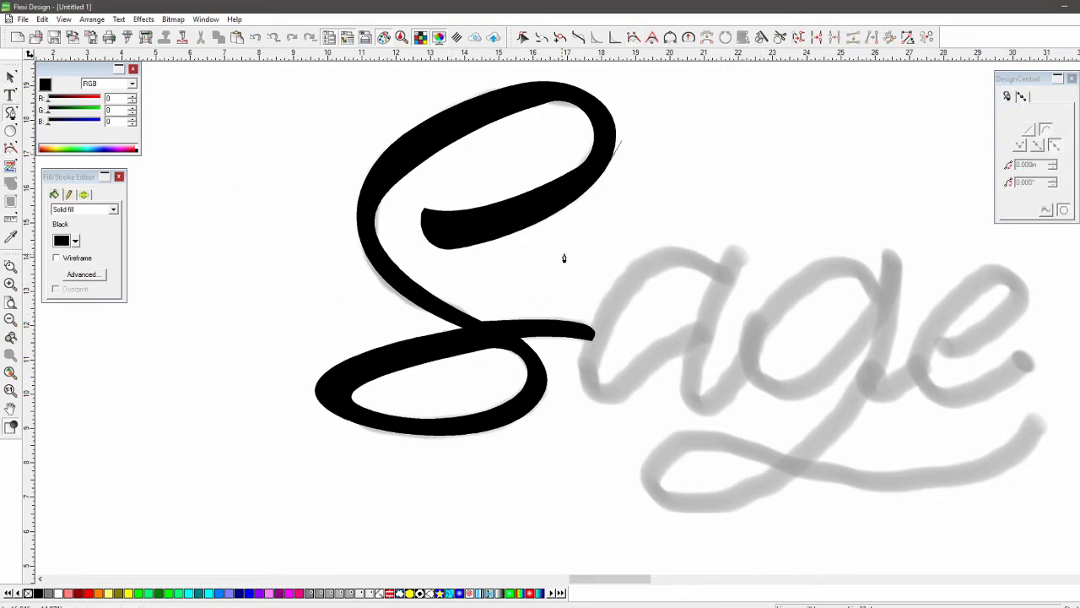
click(713, 280)
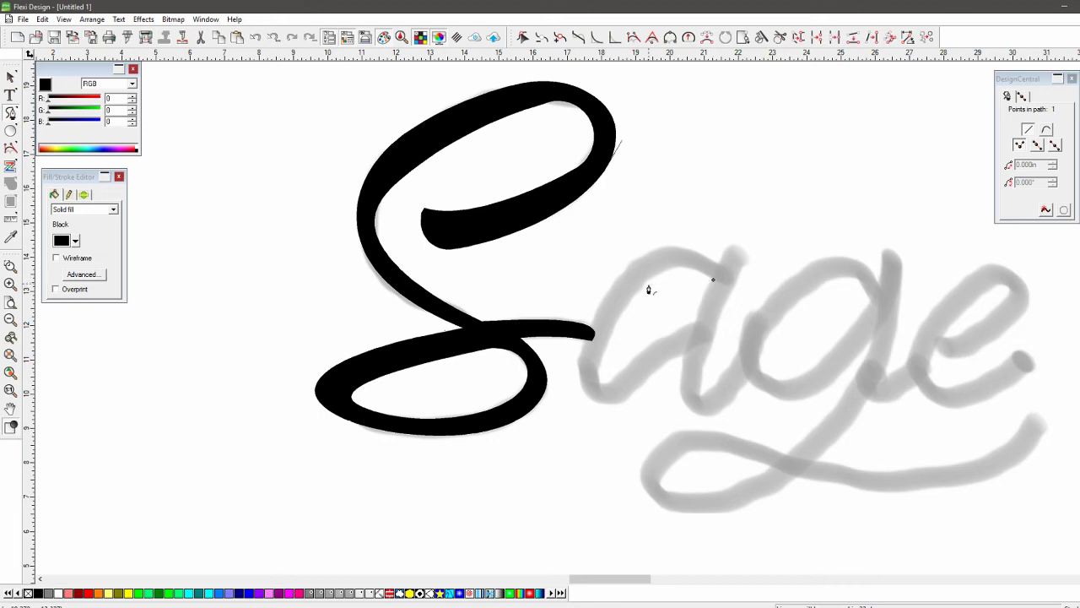
drag(644, 282, 671, 267)
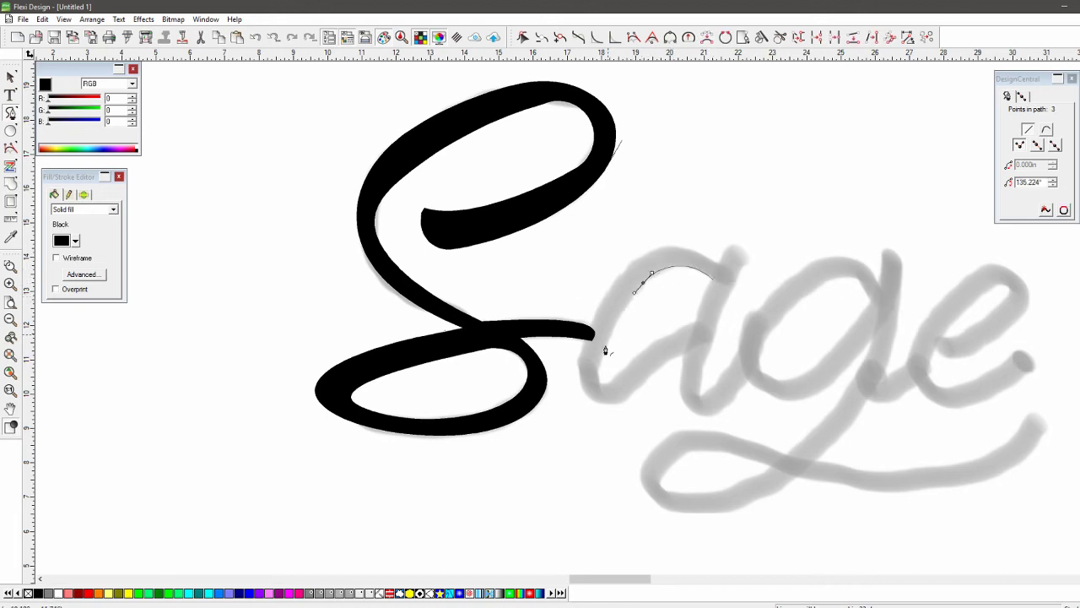
mouse_move(600, 385)
mouse_down()
mouse_move(602, 366)
mouse_move(605, 388)
mouse_up()
click(610, 384)
drag(698, 327, 665, 335)
click(713, 279)
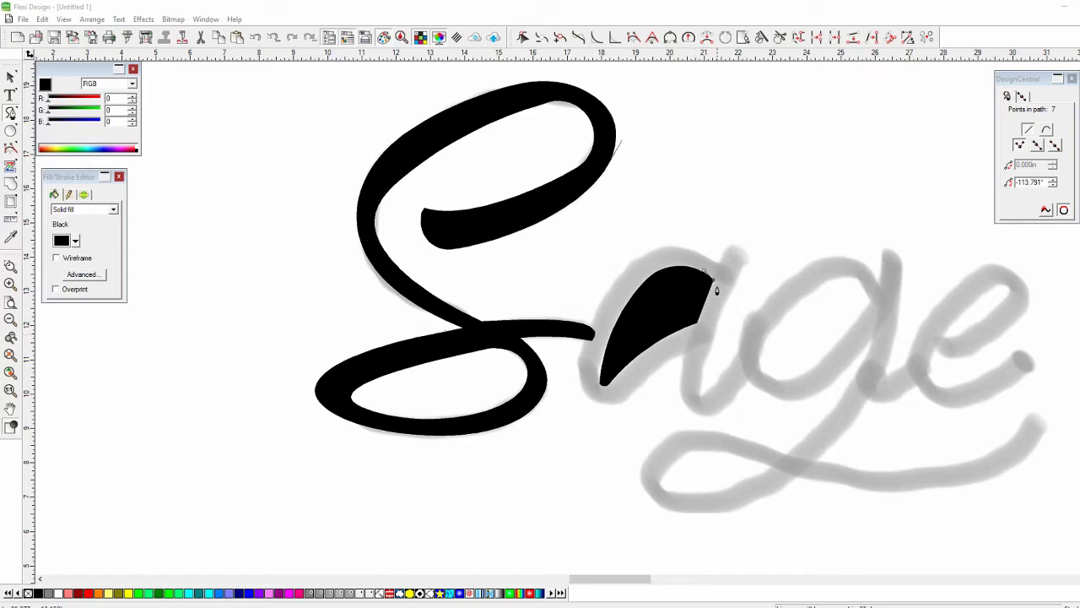
click(11, 77)
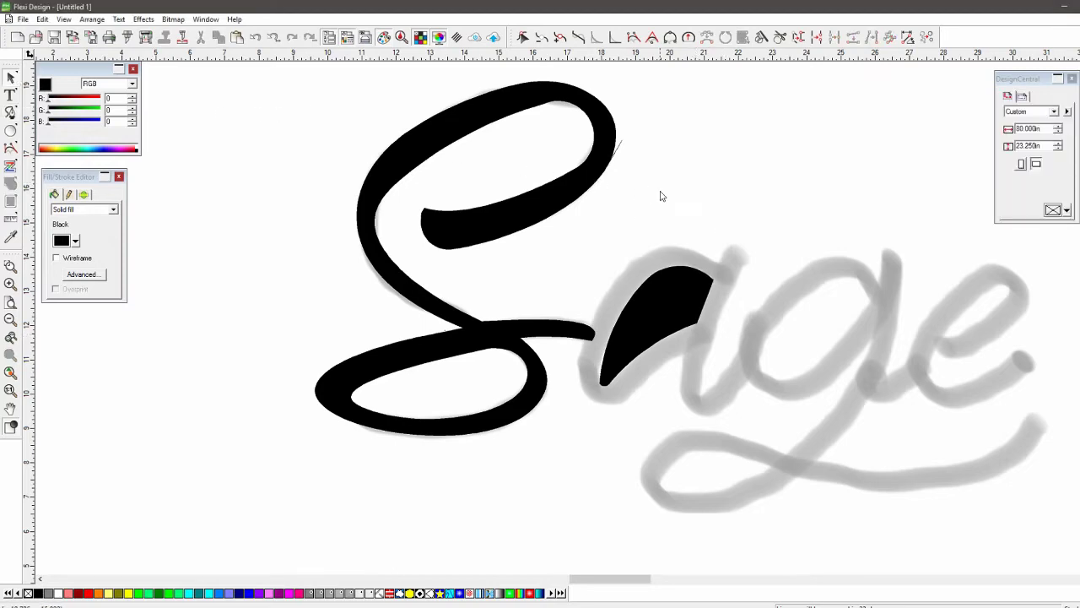
Undo the counter shape traced inside the "a".
key(ctrl+z)
key(ctrl+z)
key(ctrl+z)
key(ctrl+z)
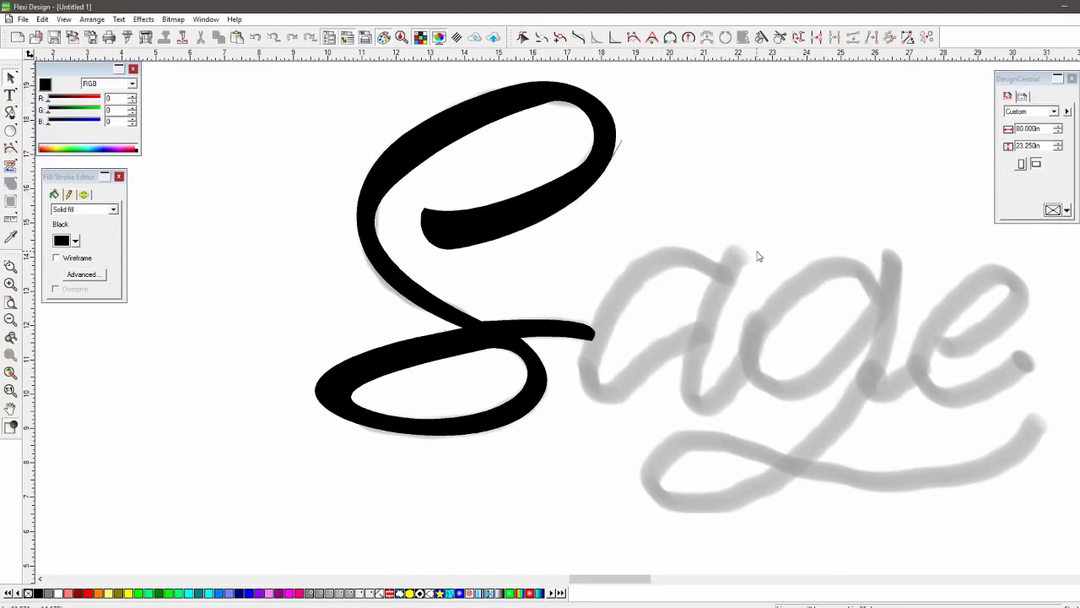
Begin the outer path of the "a", tracing up the stem's right side, across its slanted top and down to the bowl's arch.
click(10, 111)
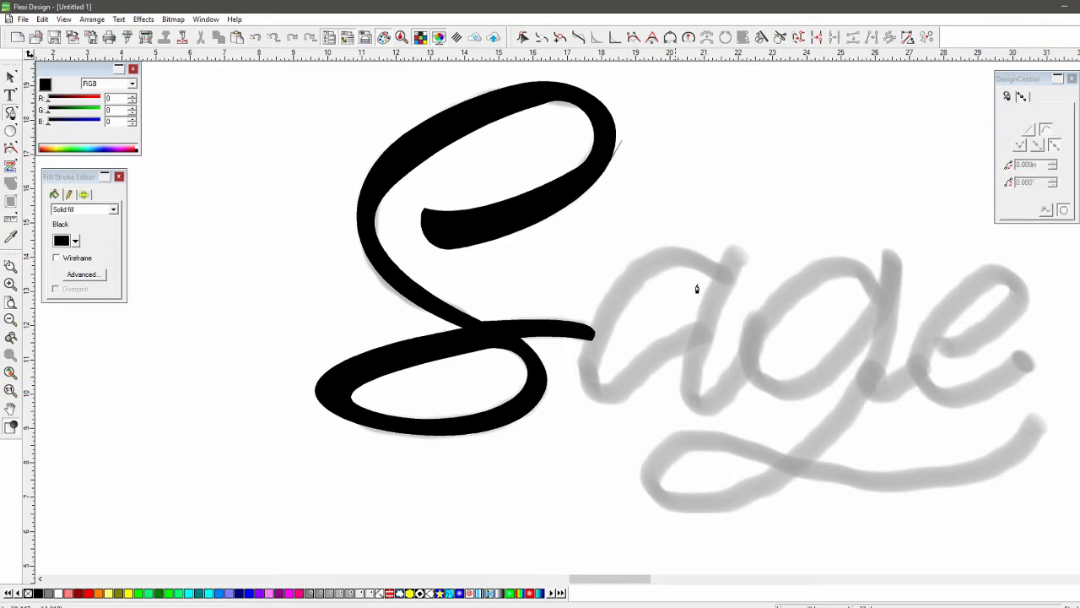
click(703, 395)
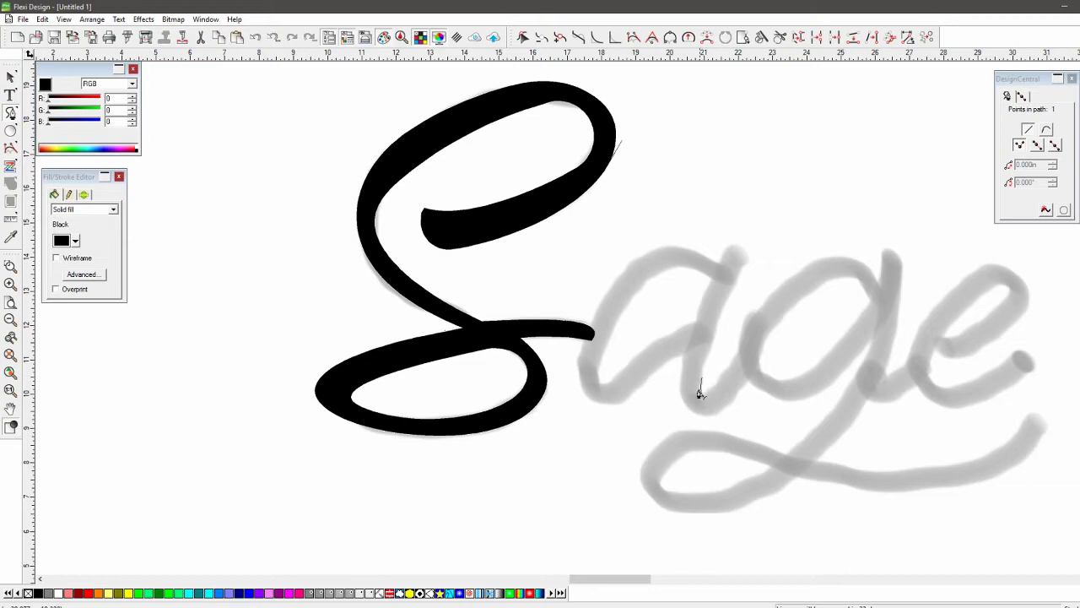
drag(702, 376, 706, 370)
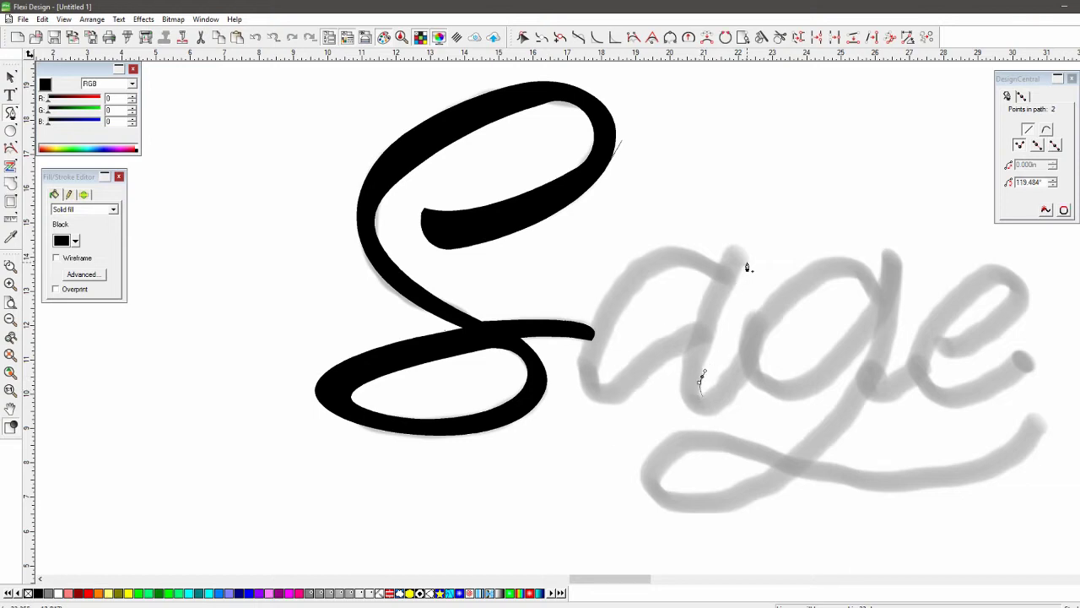
drag(747, 263, 729, 310)
key(ctrl+z)
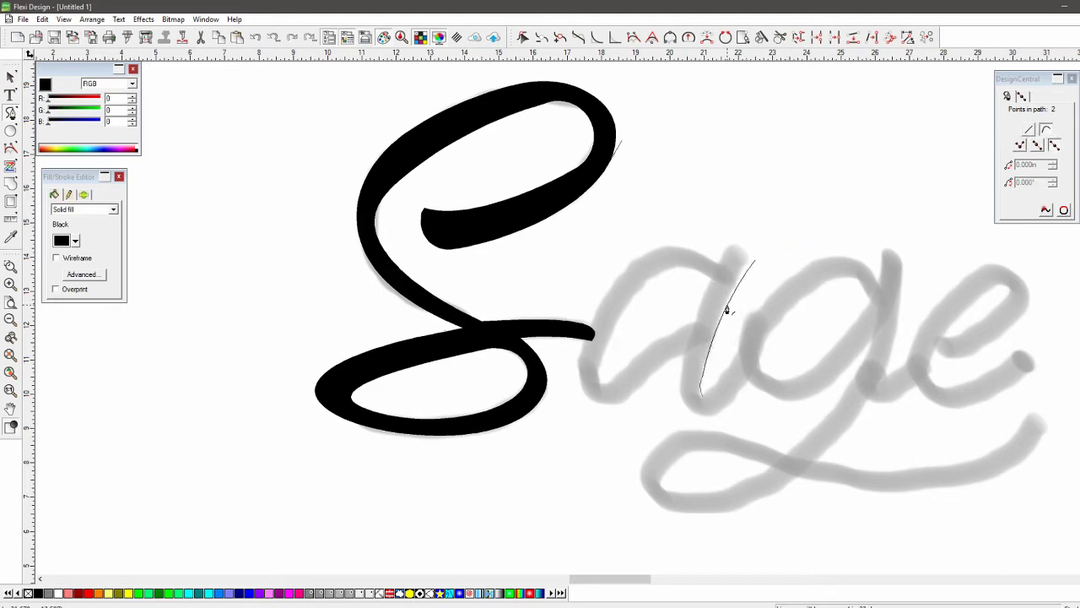
drag(755, 258, 733, 239)
click(720, 267)
drag(722, 261, 679, 267)
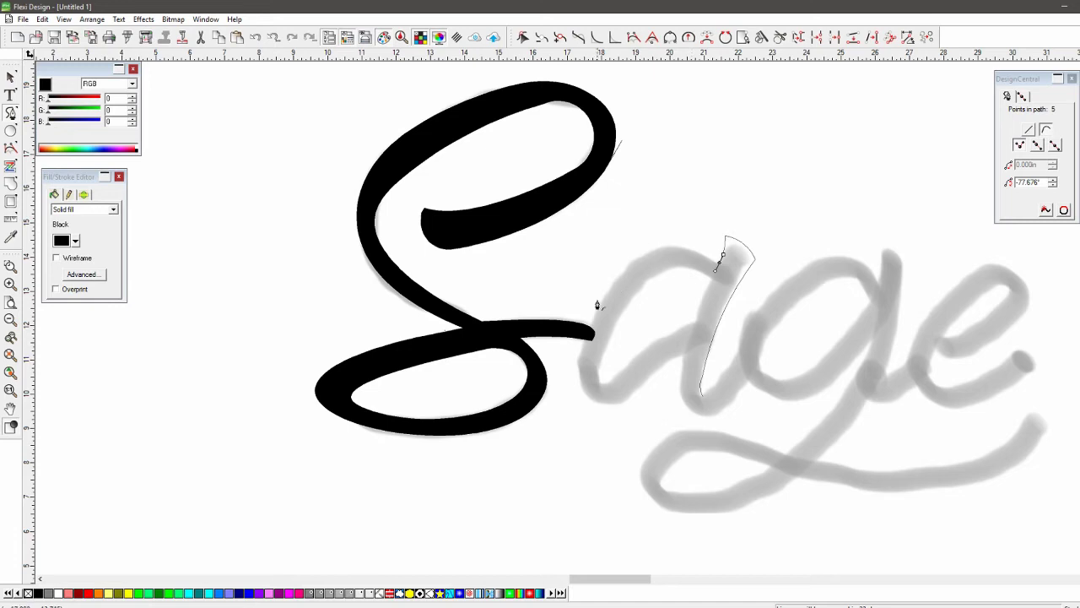
Continue the path over the arch of the "a", down the bowl's left side and around its rounded bottom.
click(675, 239)
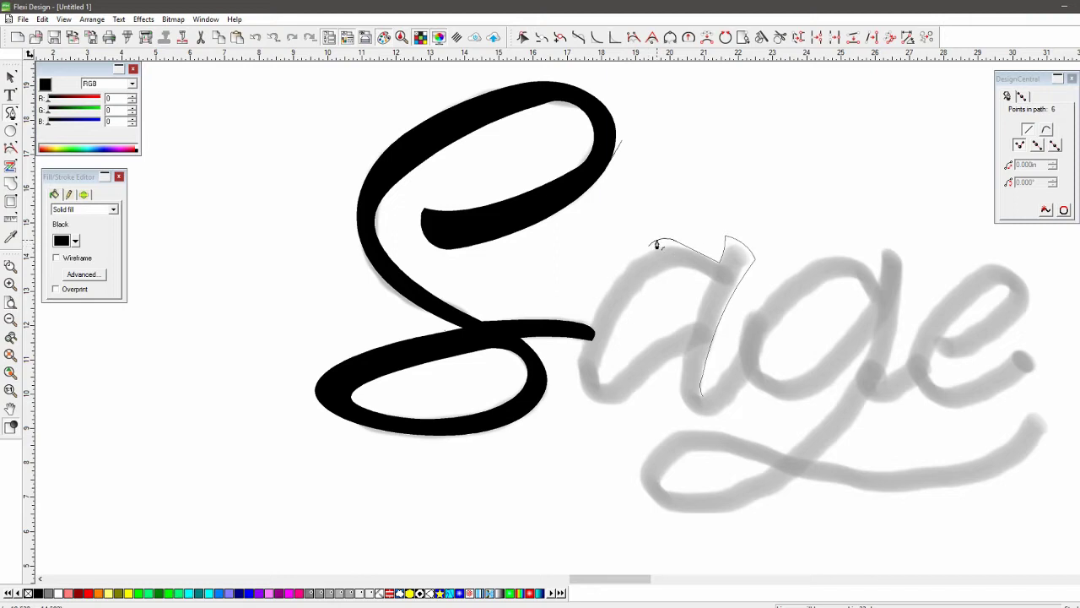
click(656, 241)
drag(591, 403, 583, 345)
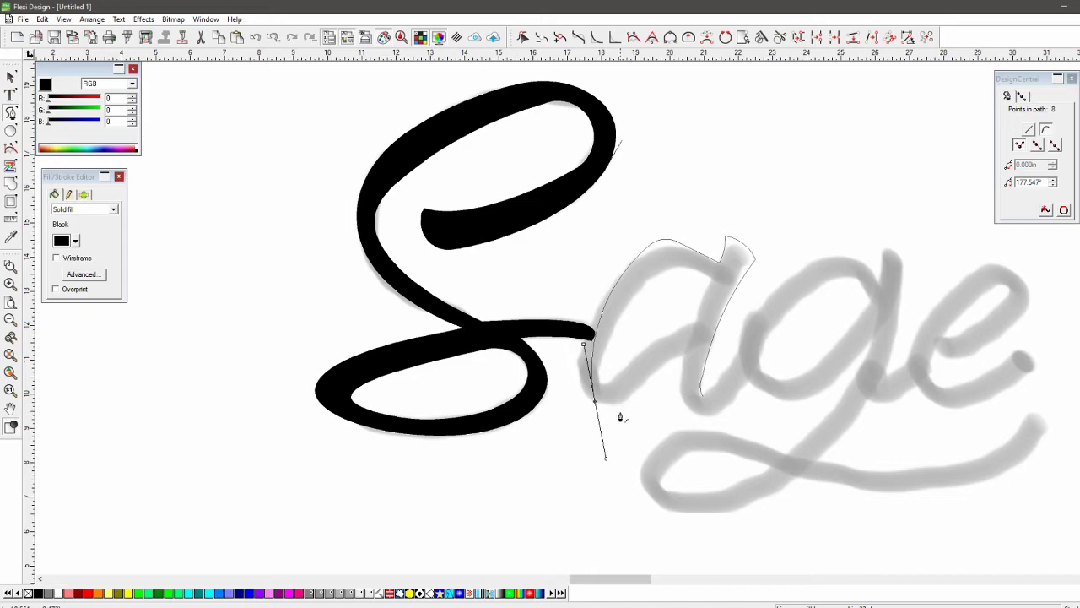
click(616, 413)
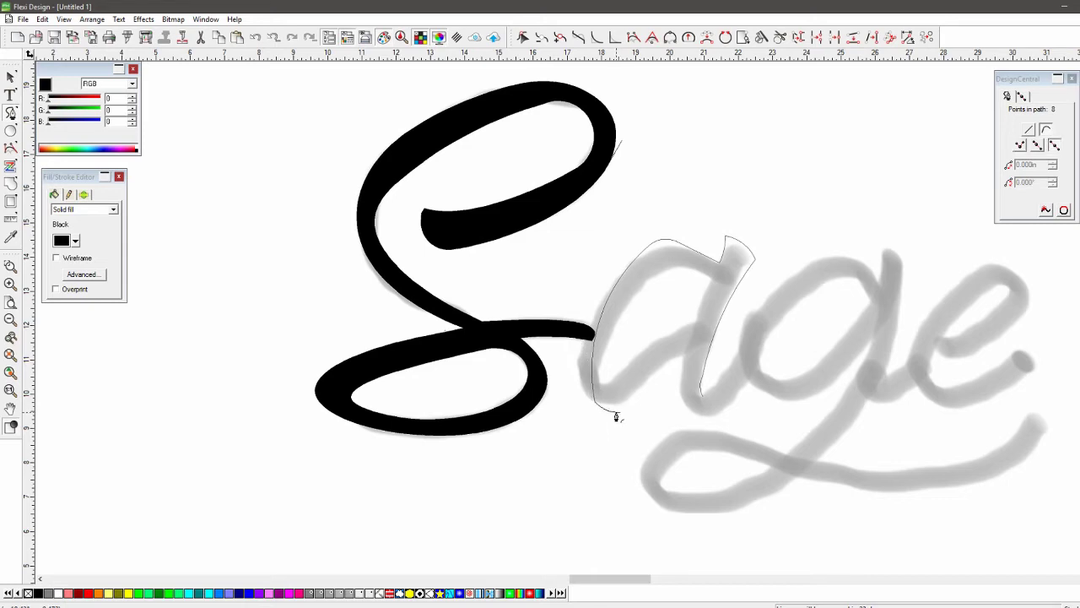
click(617, 414)
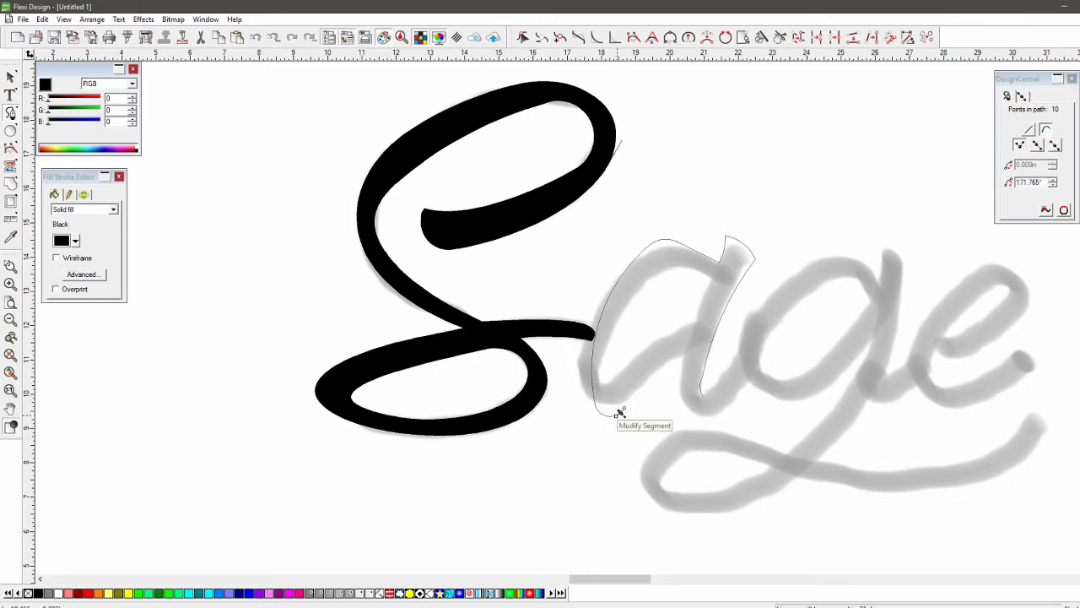
Trace the diagonal underside of the bowl up to the stem, then down and around the stem's hooked base.
click(690, 347)
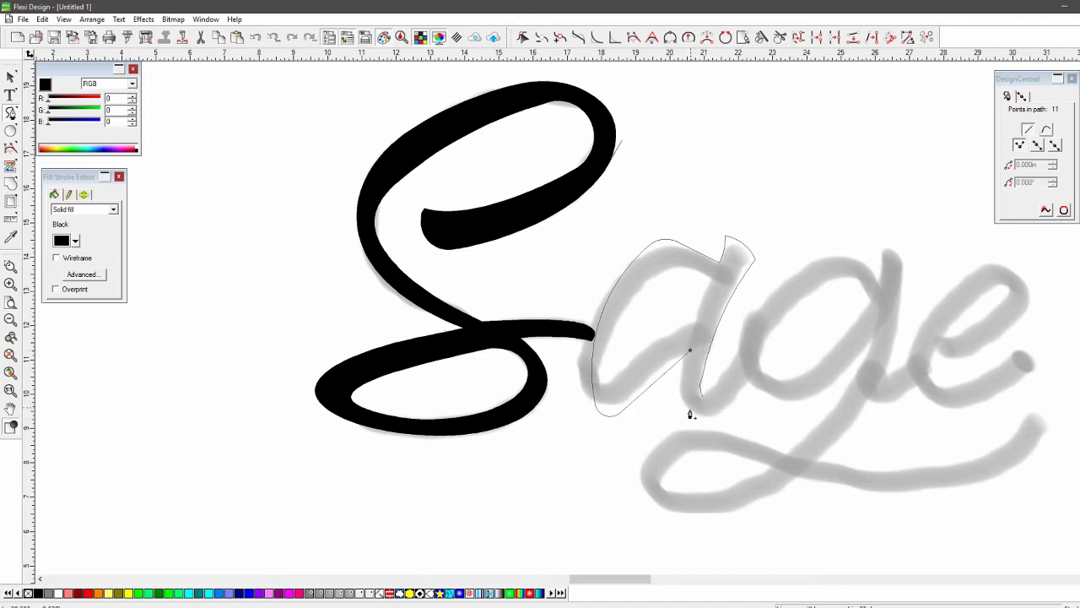
drag(699, 412, 690, 402)
key(ctrl+z)
click(681, 372)
drag(702, 417, 723, 421)
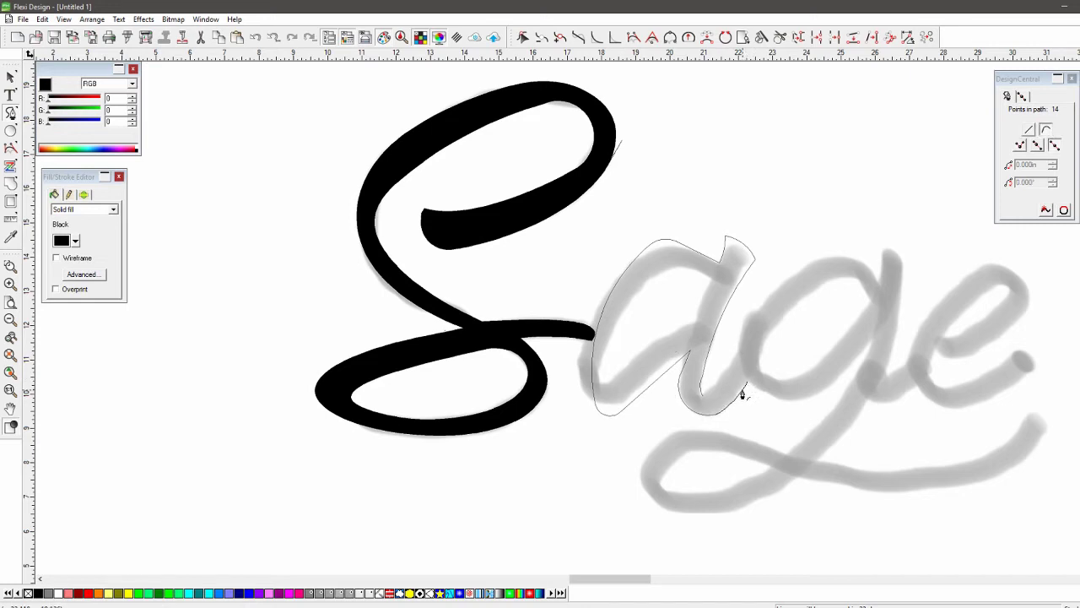
Trace the end of the connecting stroke of the "a" and its inner curve, closing the path at the starting point.
click(742, 393)
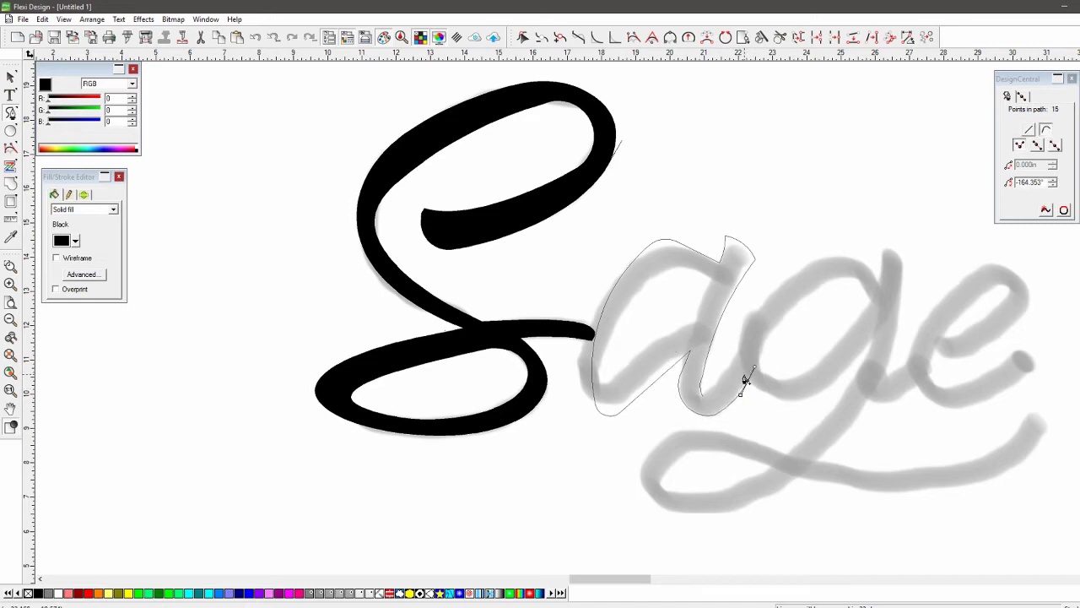
click(745, 370)
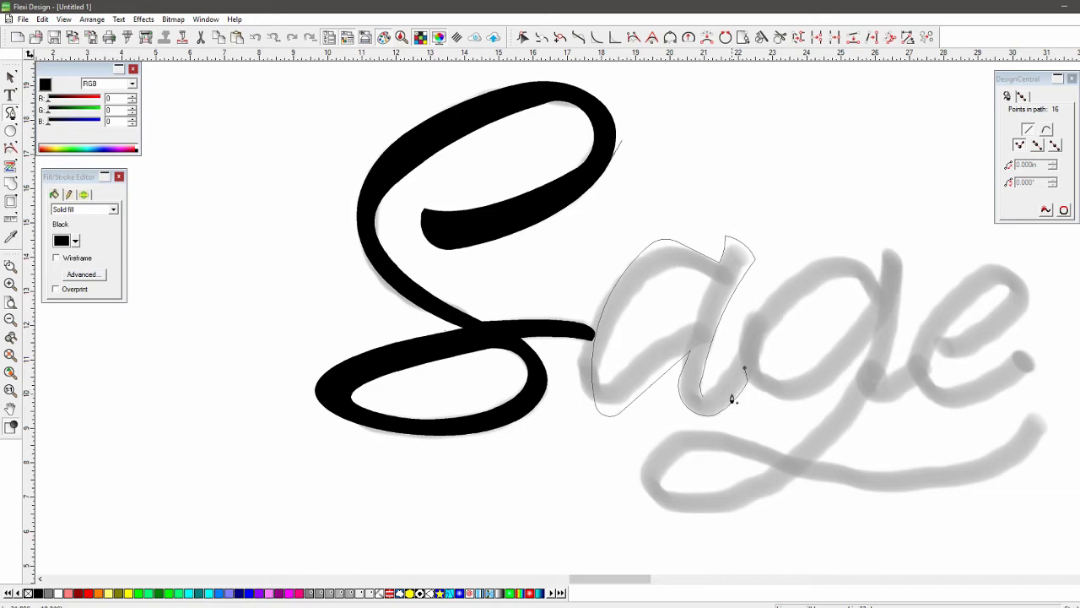
drag(710, 399, 716, 398)
click(705, 403)
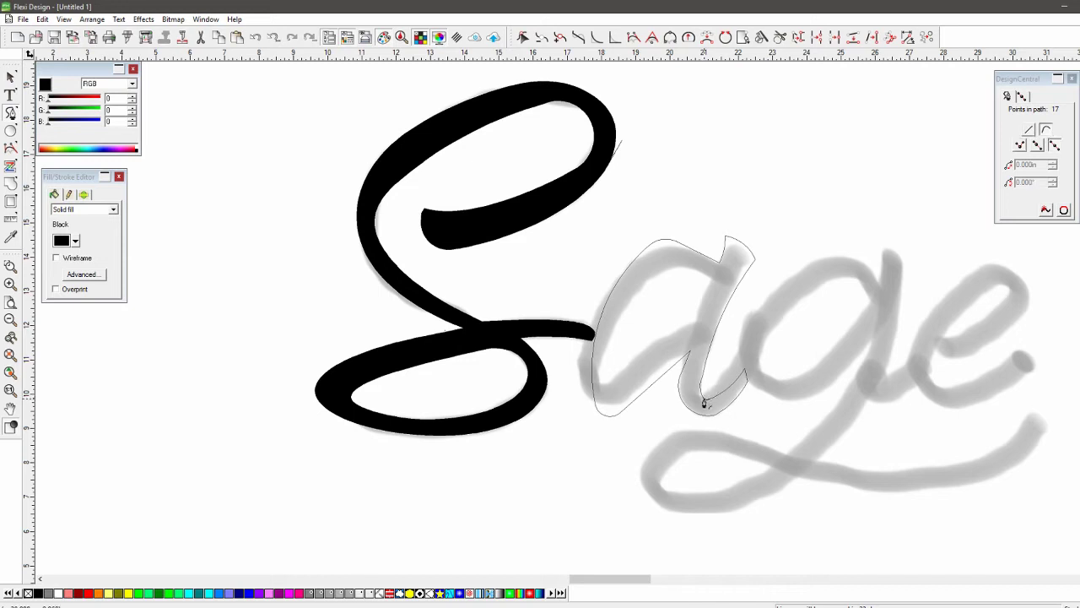
click(704, 401)
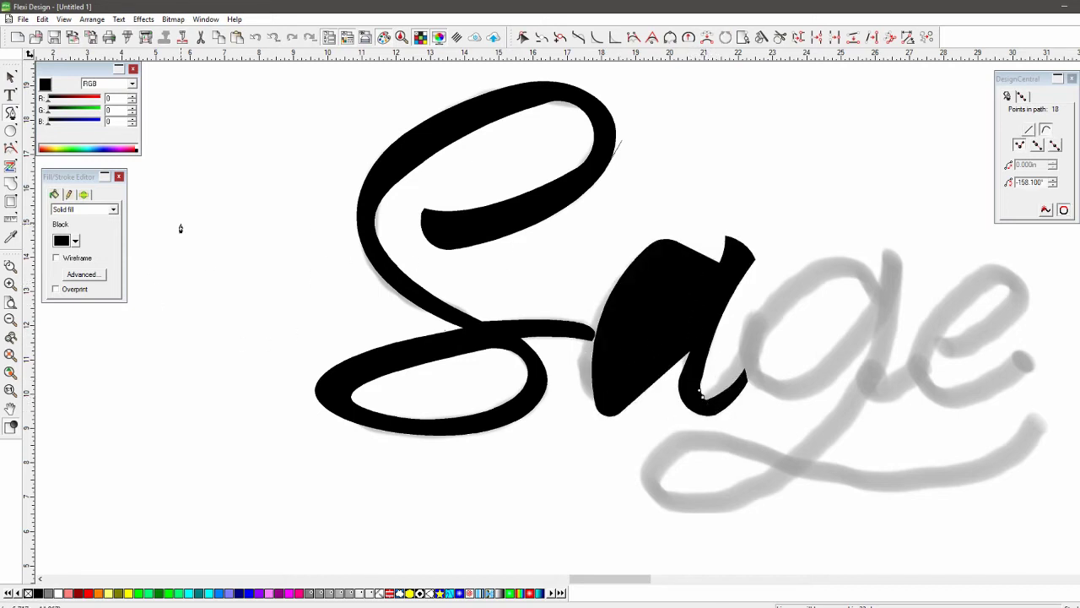
Show the "a" outline as wireframe and trace its inner counter as a separate closed shape.
click(74, 259)
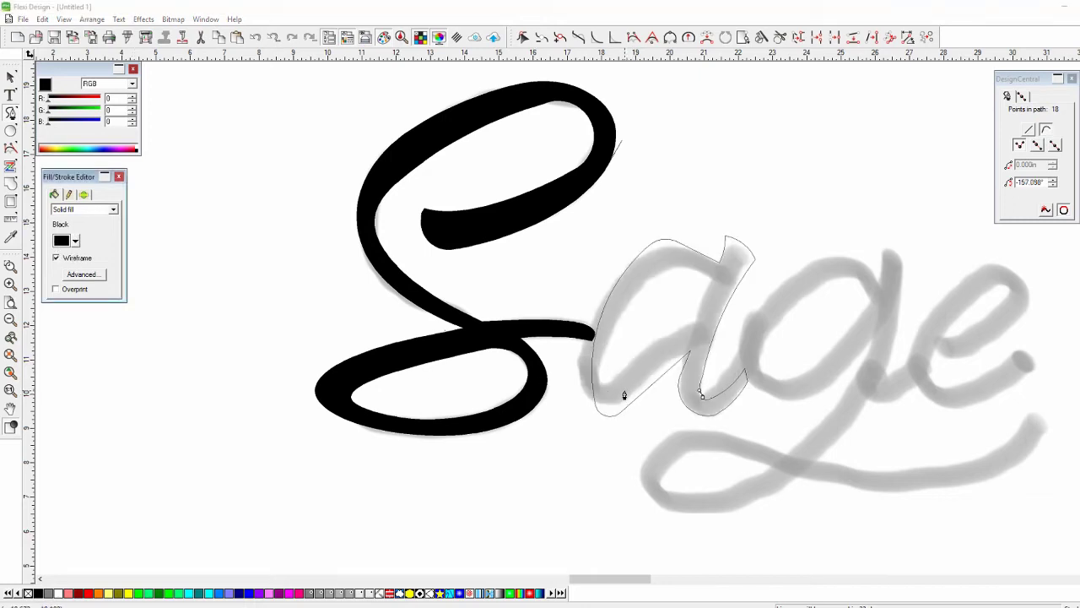
click(625, 394)
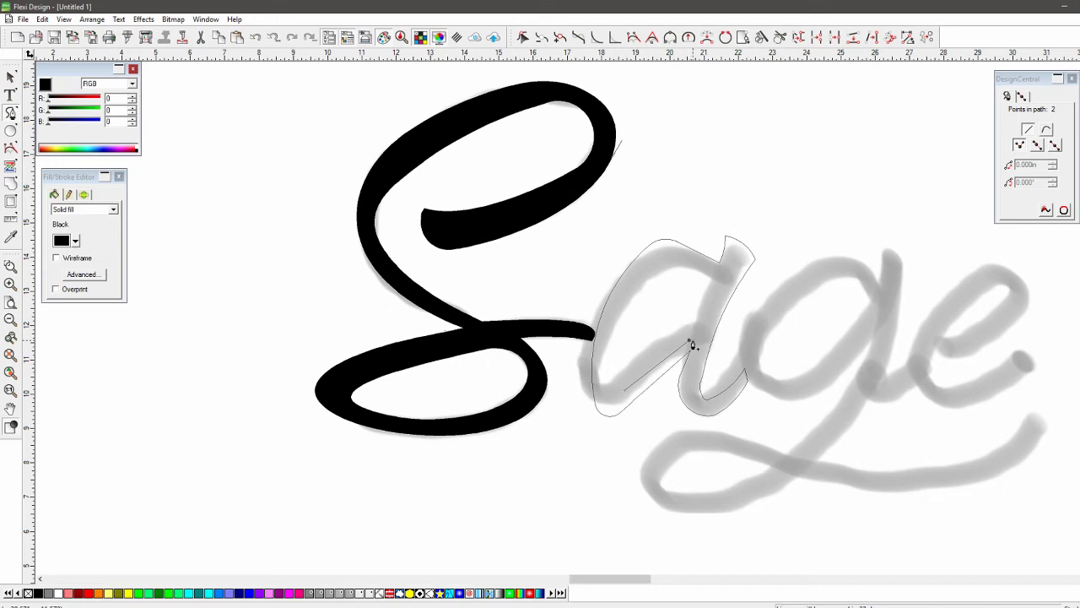
click(690, 341)
key(BackSpace)
click(711, 276)
mouse_move(675, 268)
mouse_down()
mouse_move(661, 279)
mouse_move(682, 270)
mouse_up()
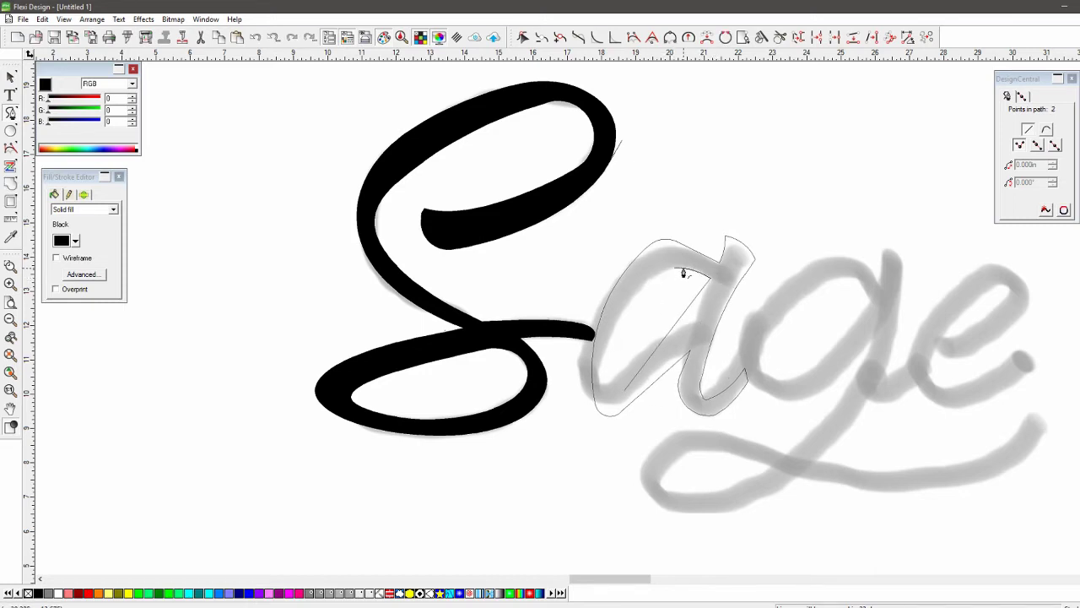
click(684, 268)
drag(608, 388, 605, 336)
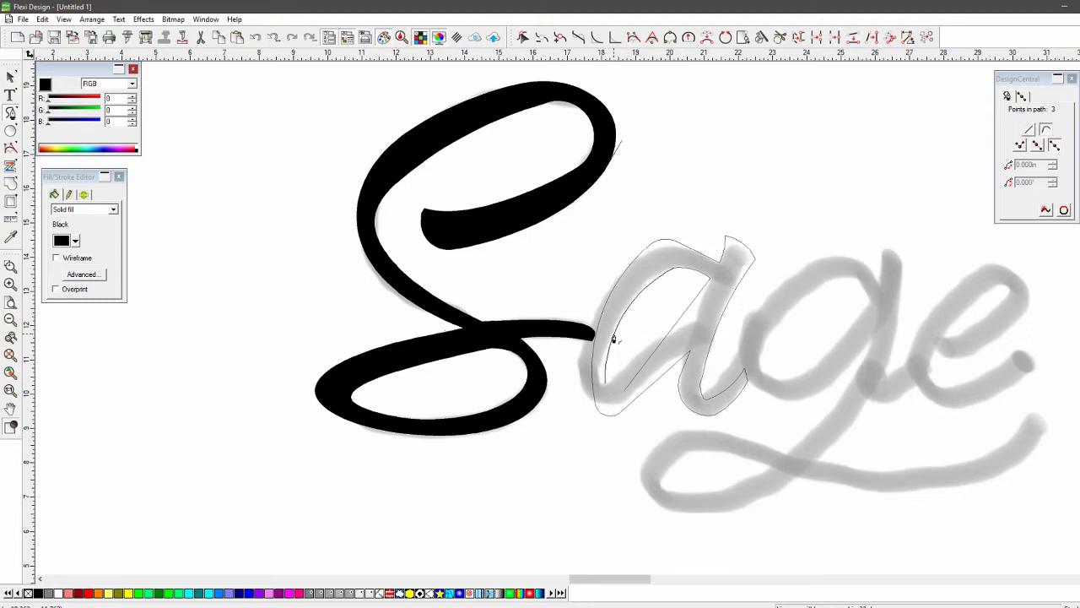
click(624, 394)
drag(617, 399, 616, 399)
click(615, 398)
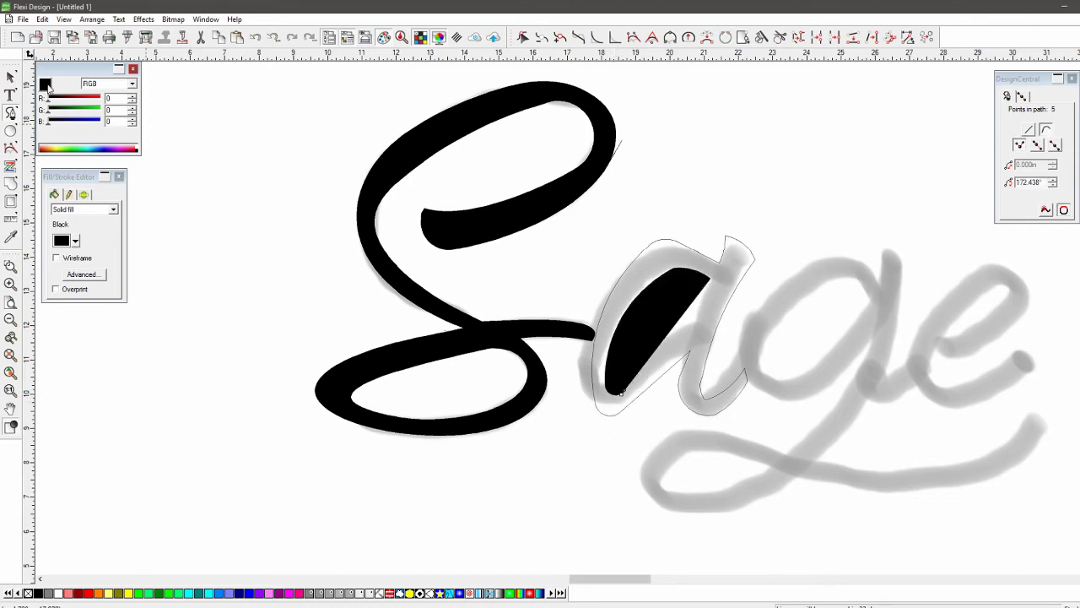
Turn off wireframe for the "a" outline and remove the counter from it with the Cut Out combine effect.
click(691, 362)
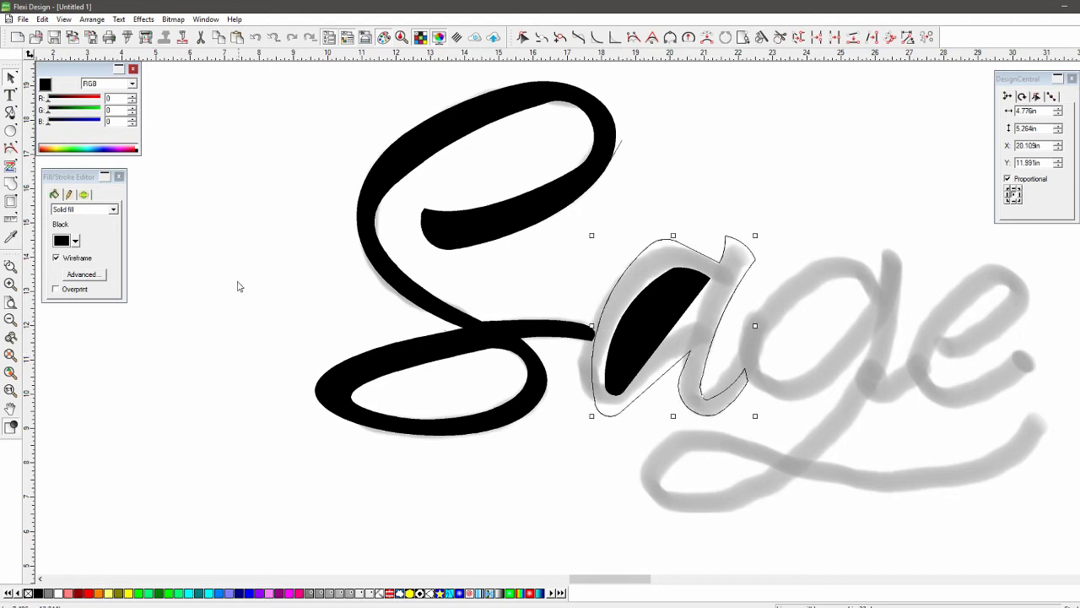
click(77, 259)
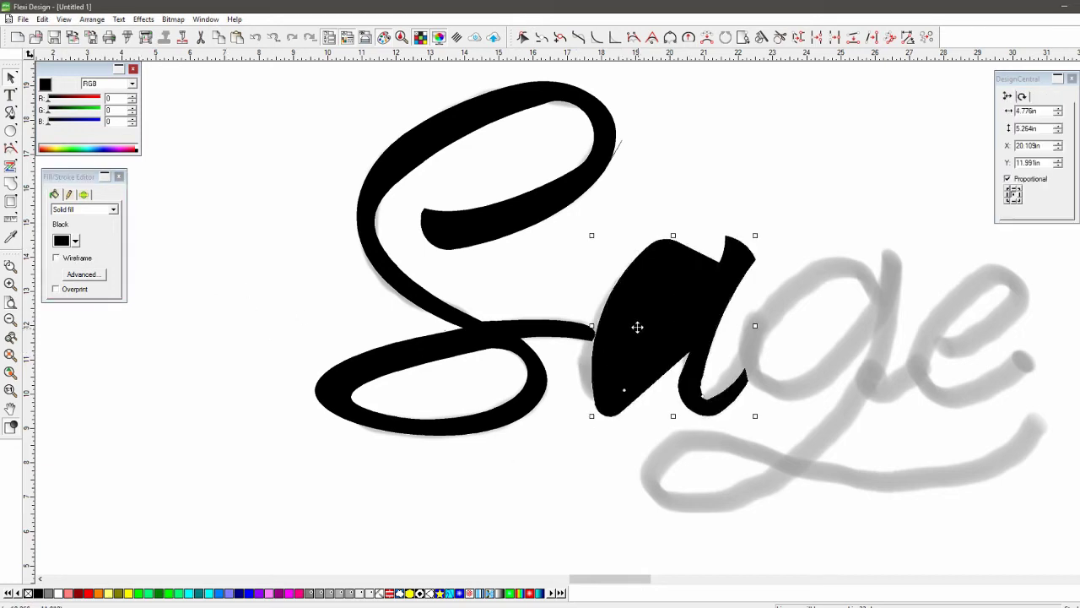
click(144, 19)
mouse_move(135, 33)
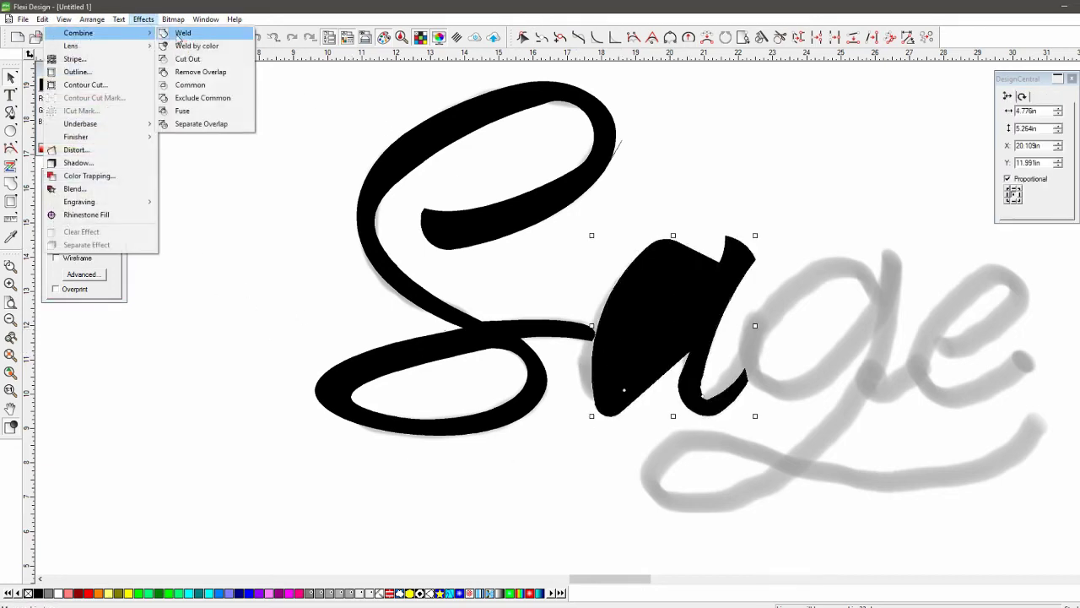
click(191, 61)
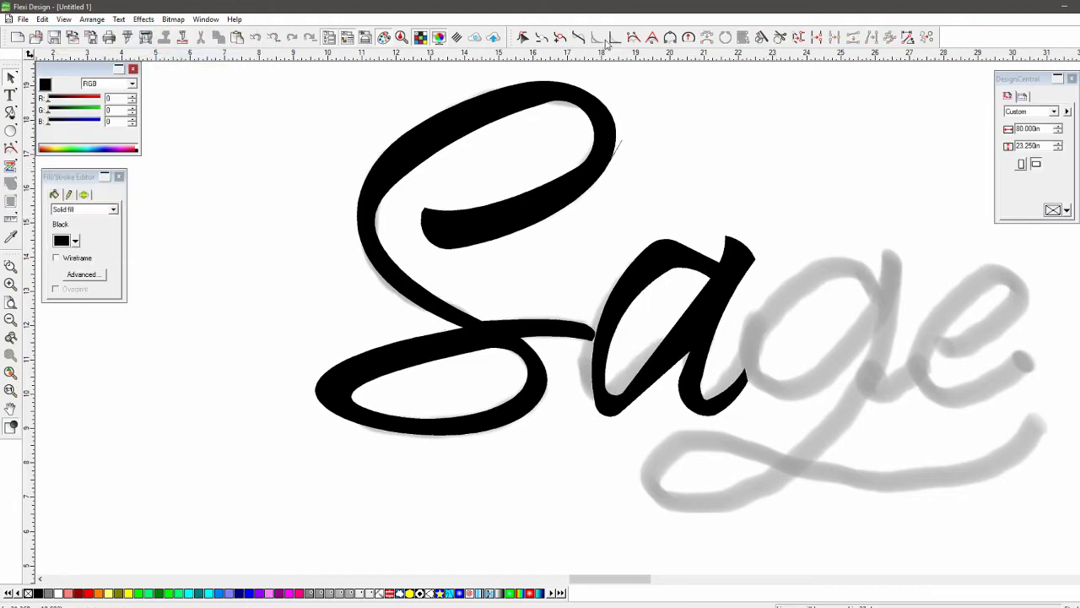
Smooth the outer curve around the hooked base of the "a" and apply the change.
click(634, 38)
drag(679, 388, 747, 427)
click(1065, 211)
click(1065, 211)
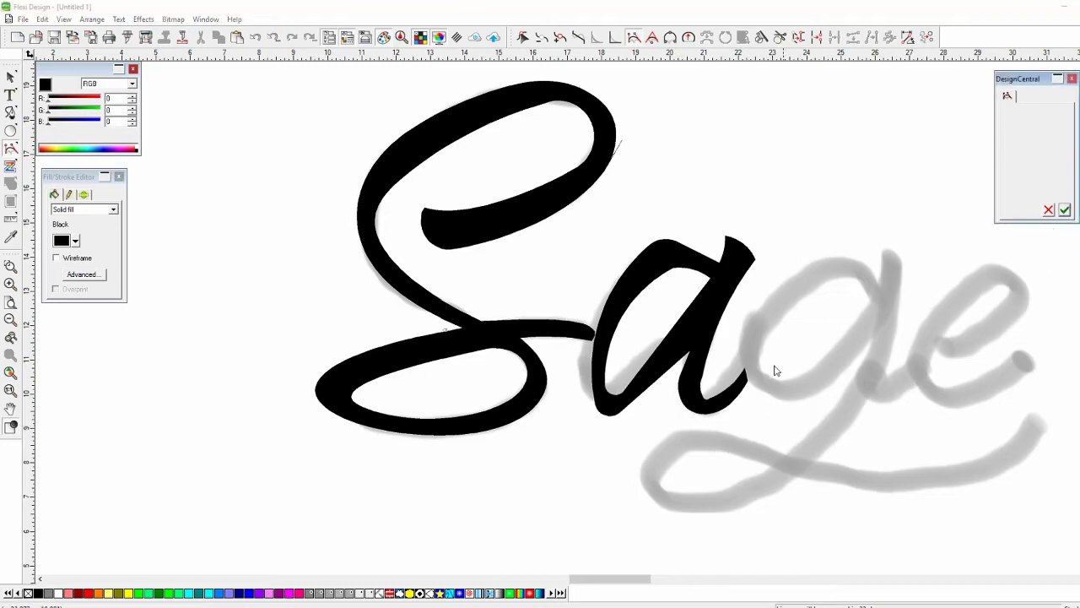
Smooth the inner curve of the "a"'s hooked base and round the upper right corner of its stem.
drag(731, 384, 703, 374)
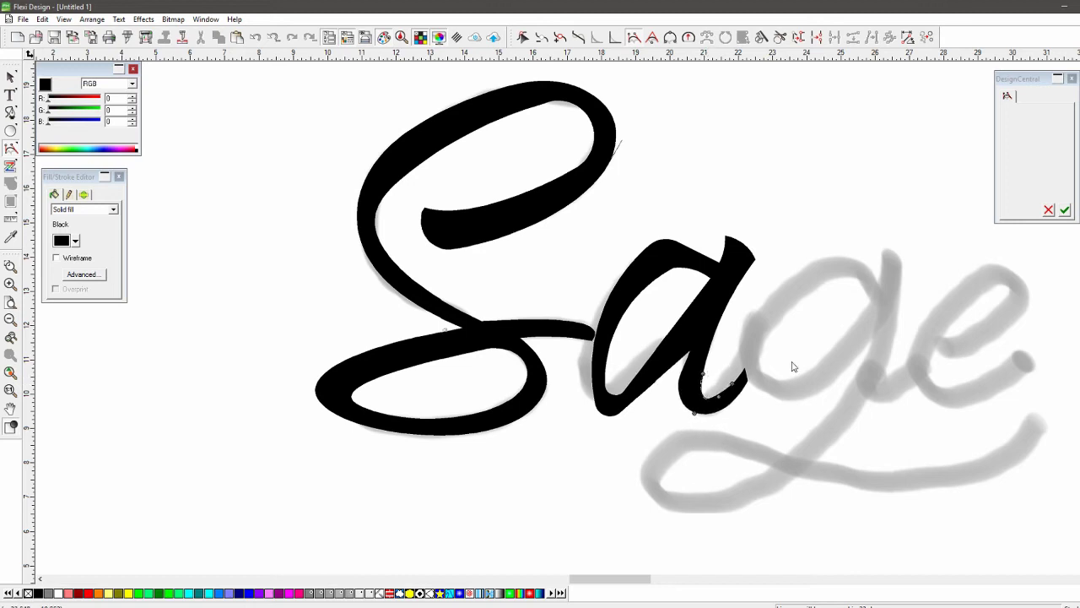
click(1048, 211)
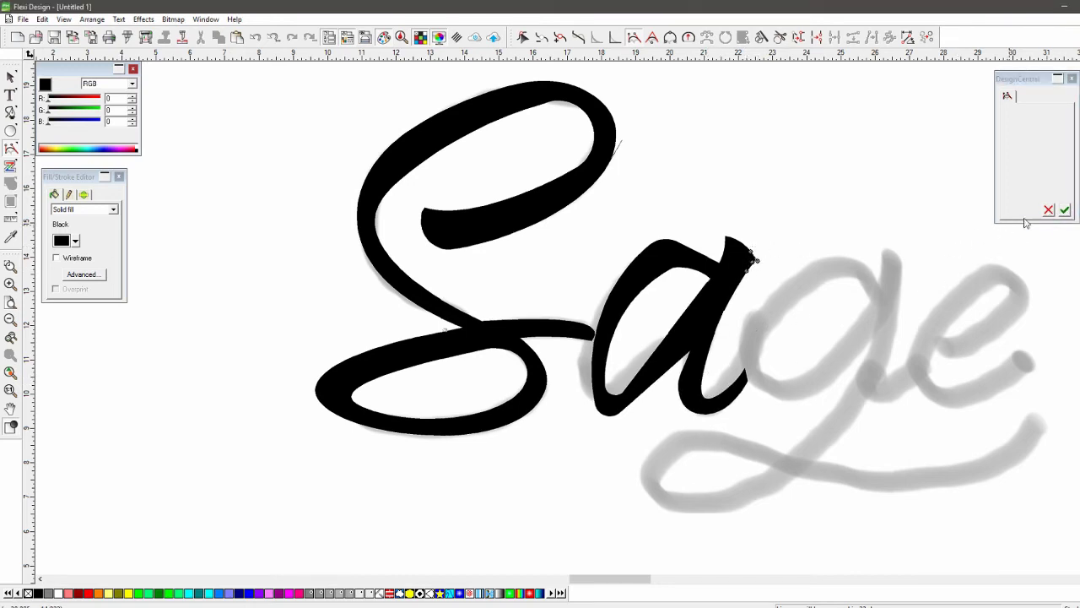
click(1065, 210)
Smooth the upper left edge of the "a"'s stem where it meets the bowl, and the outer top of the bowl.
drag(731, 237, 715, 261)
click(1065, 211)
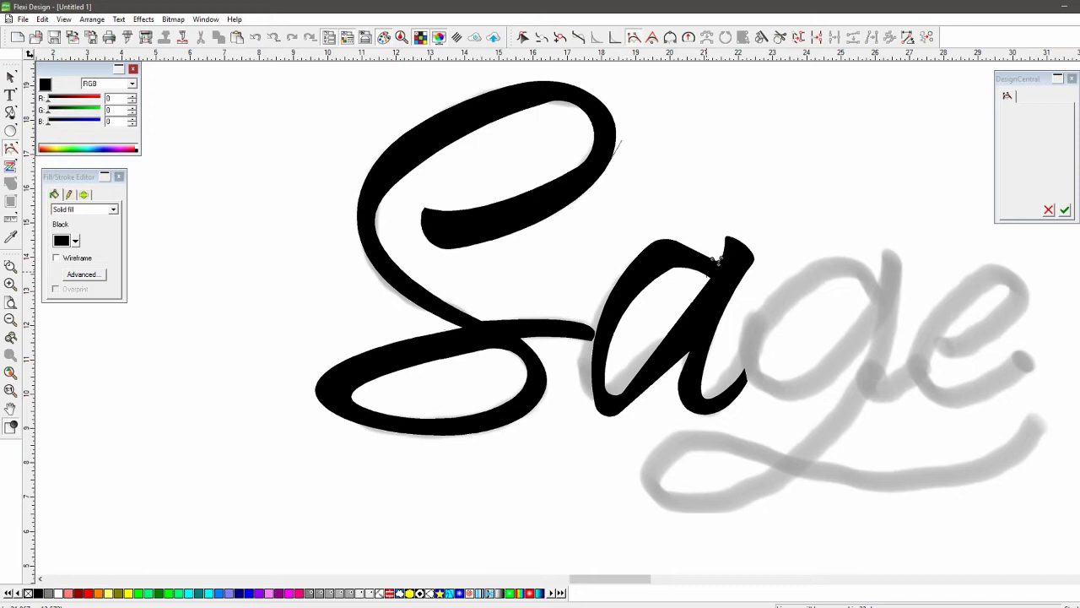
click(1066, 210)
drag(657, 241, 651, 239)
click(1065, 211)
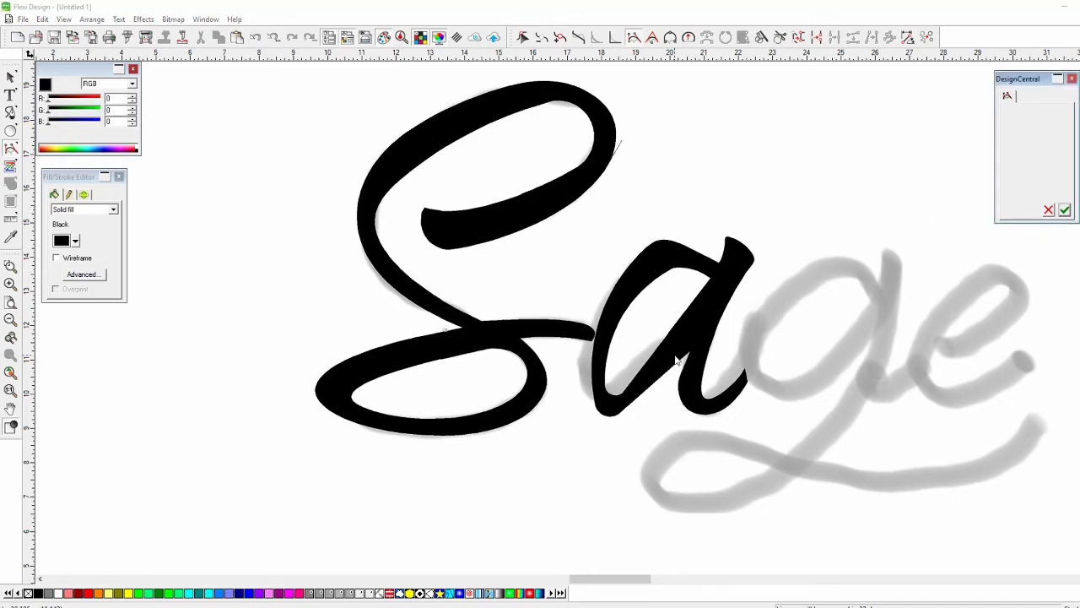
Smooth the outer curve around the bottom of the "a"'s bowl and apply the change.
click(593, 396)
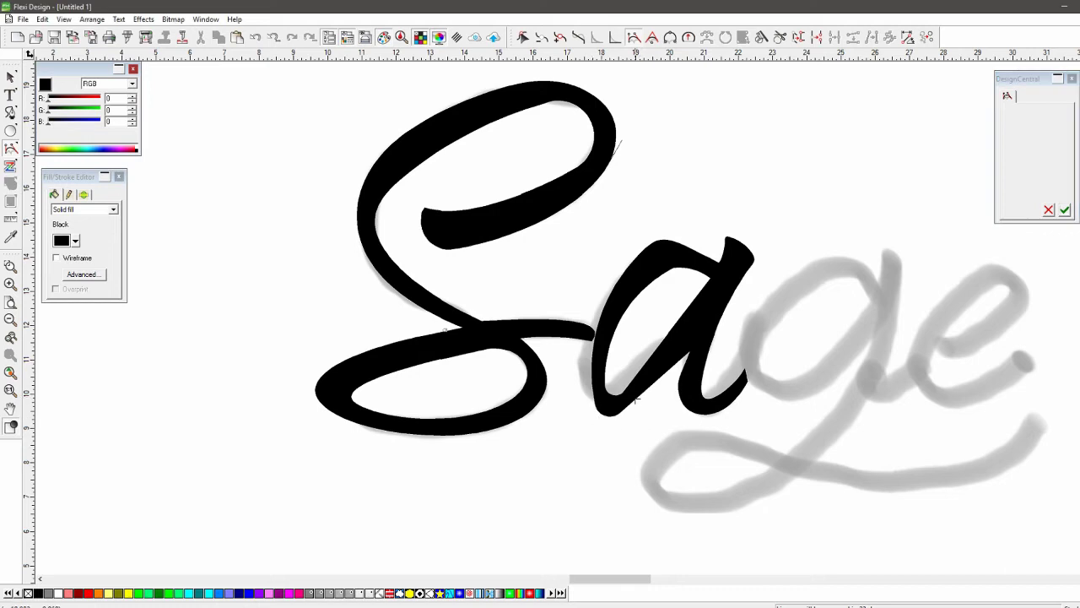
mouse_move(611, 426)
mouse_down()
mouse_move(596, 422)
mouse_move(594, 435)
mouse_up()
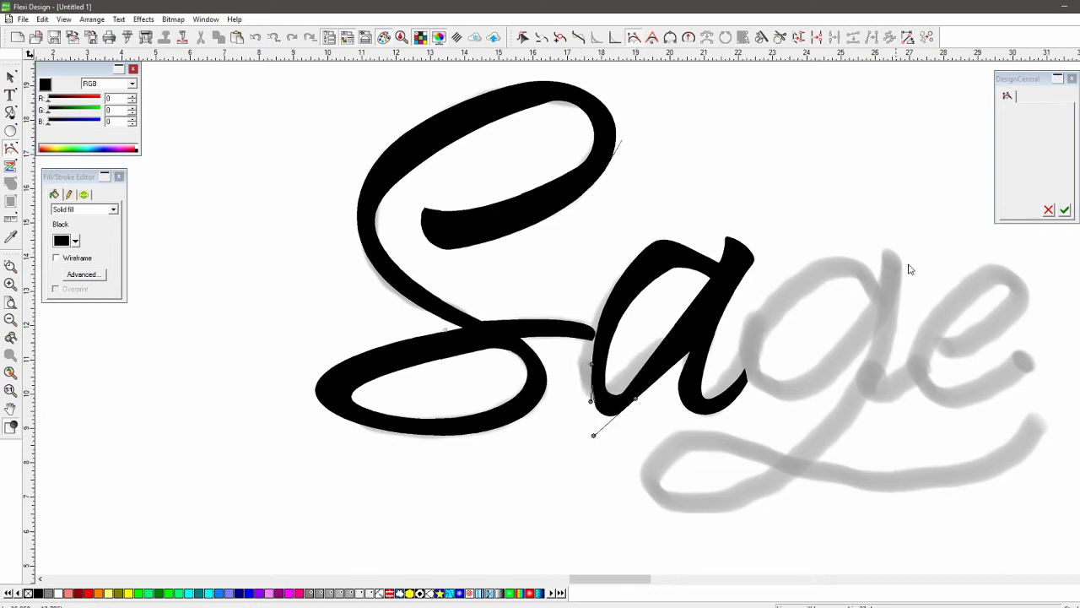
click(1060, 210)
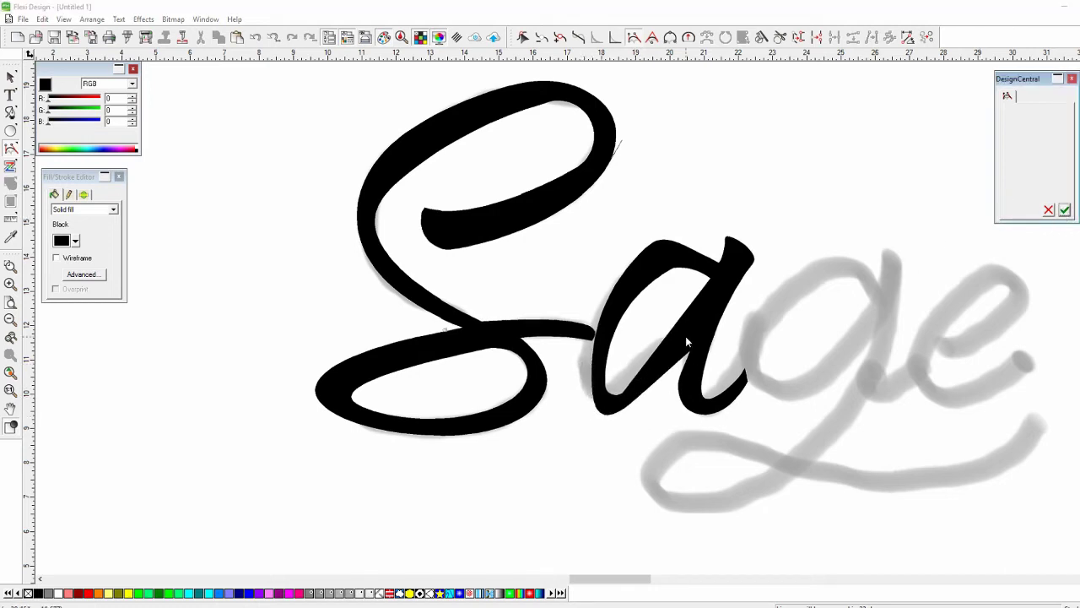
Smooth the bottom and top curves of the "a"'s inner counter, applying each change.
click(642, 365)
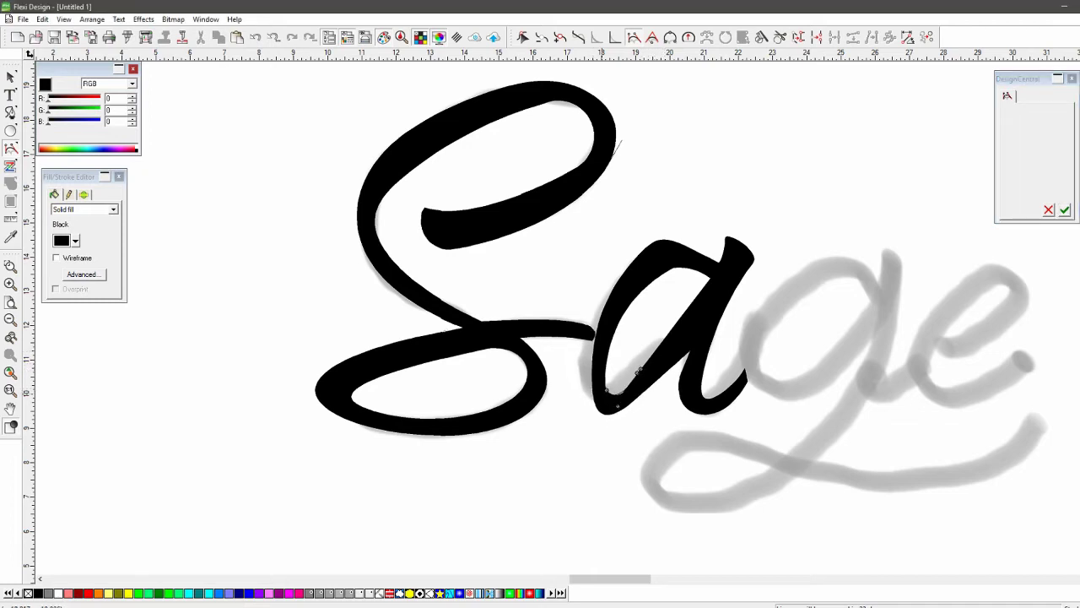
click(1065, 211)
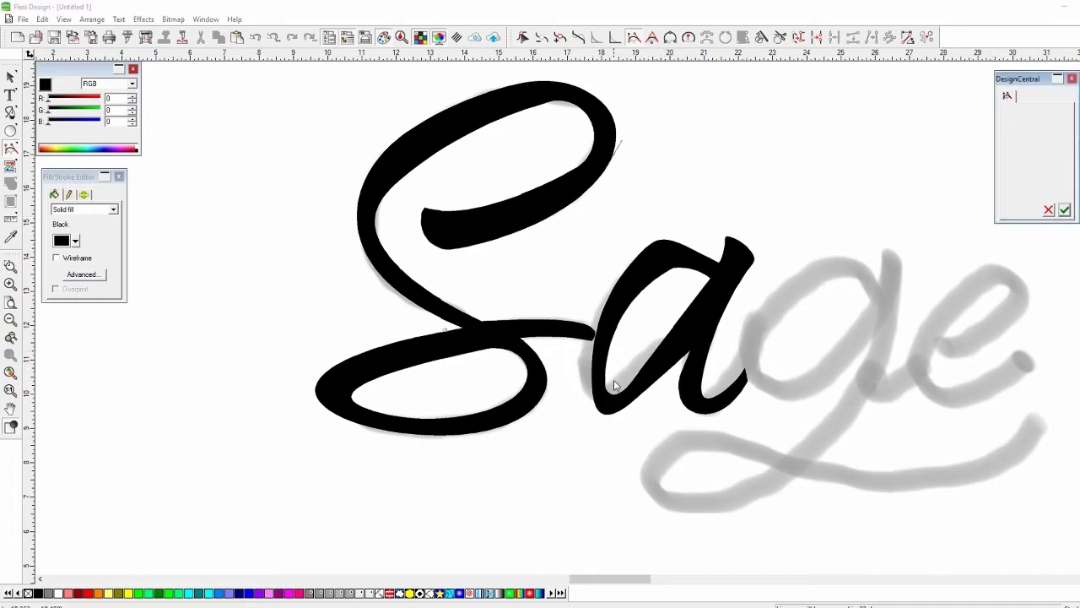
click(657, 281)
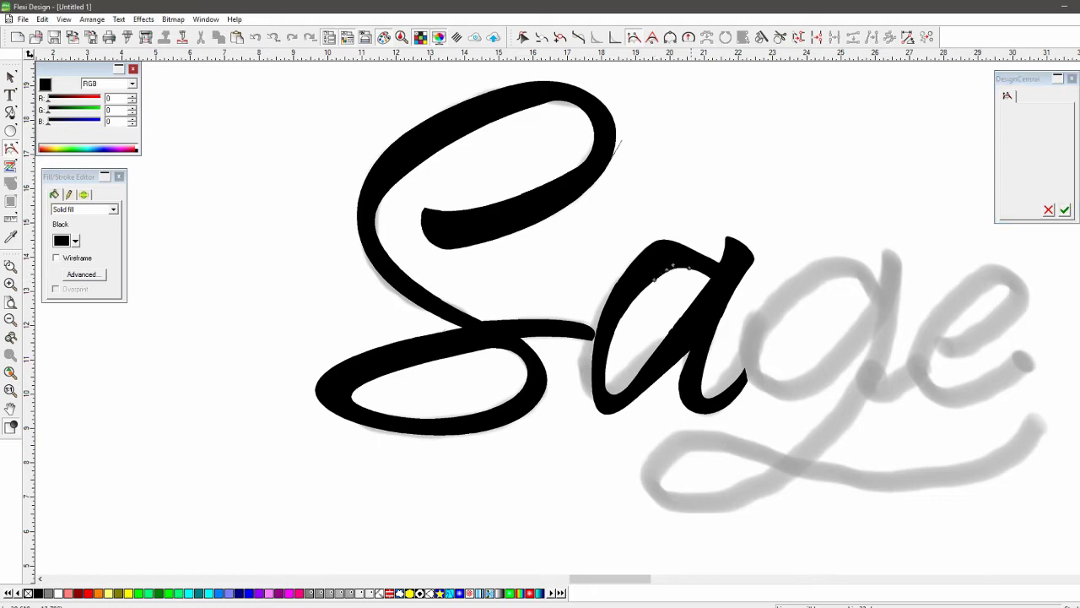
click(1065, 211)
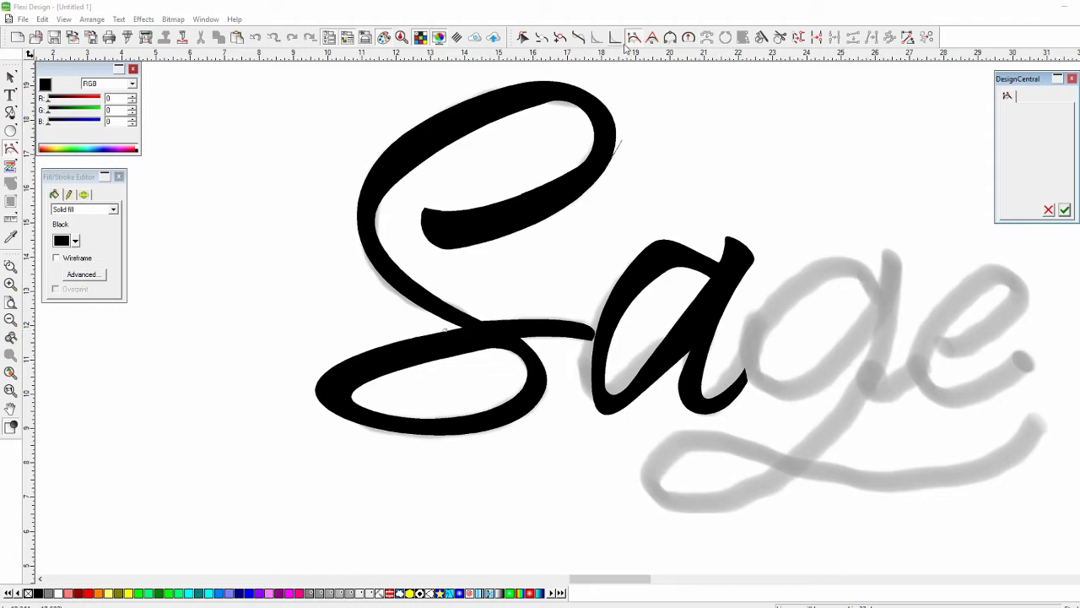
Adjust the upper right corner point and the lower right edge point of the "a"'s counter with point editing.
click(524, 37)
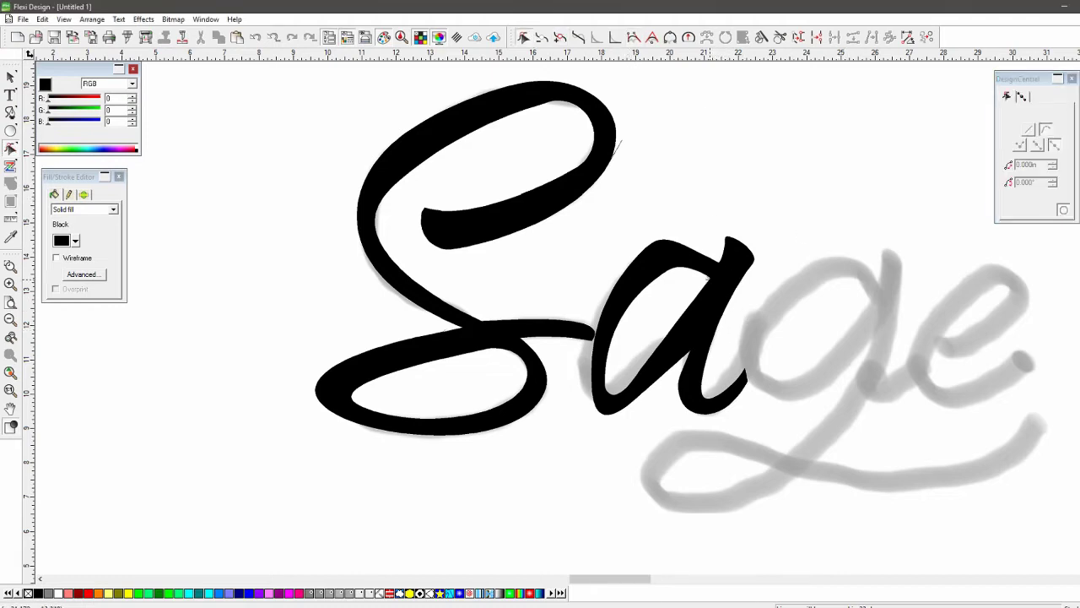
click(714, 284)
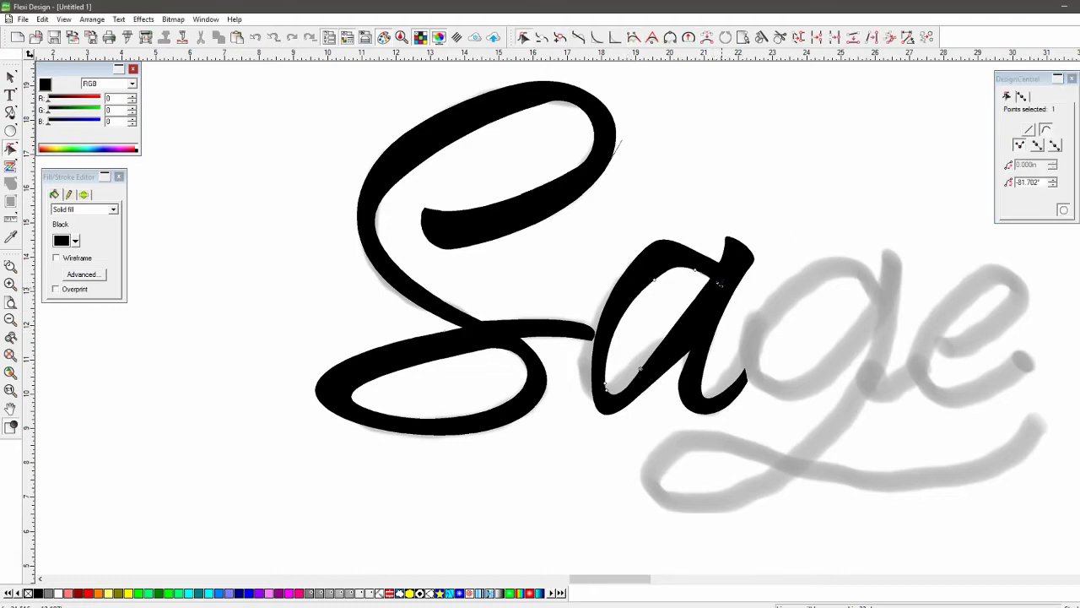
drag(720, 283, 712, 283)
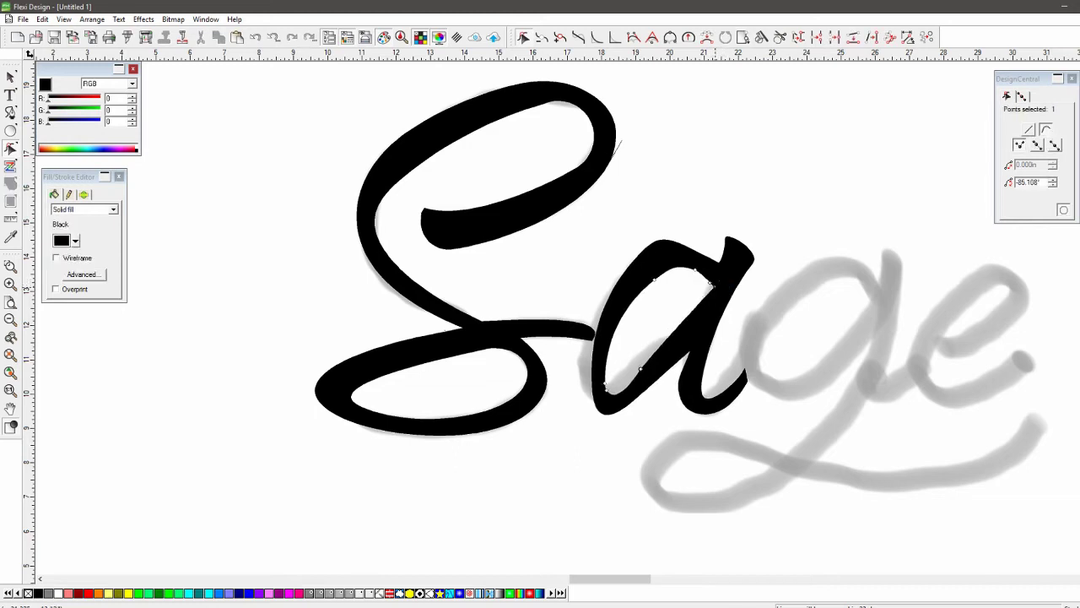
click(640, 369)
drag(639, 369, 644, 371)
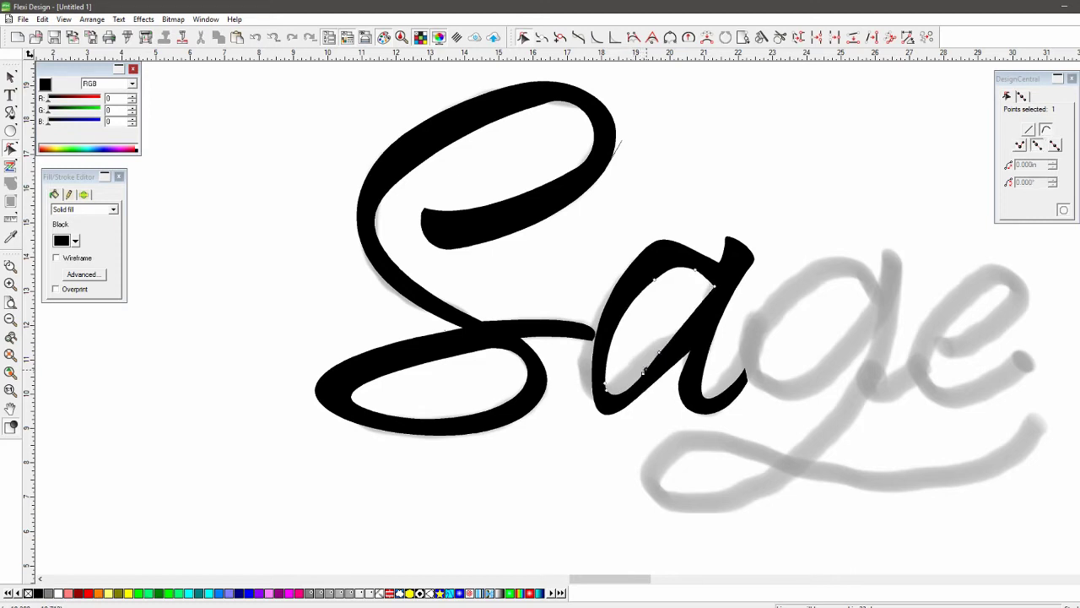
click(703, 380)
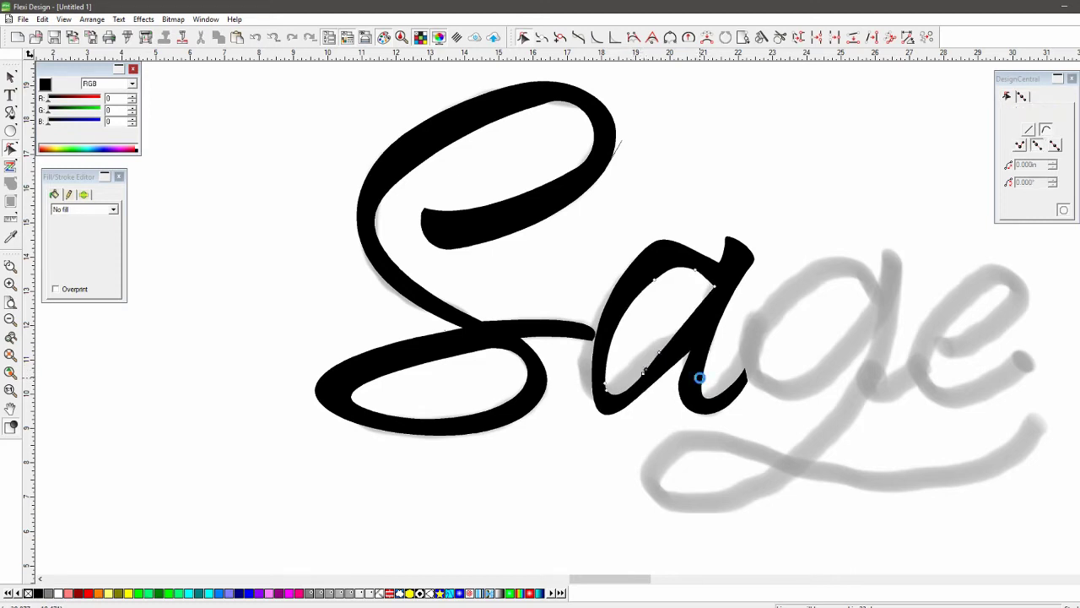
click(602, 397)
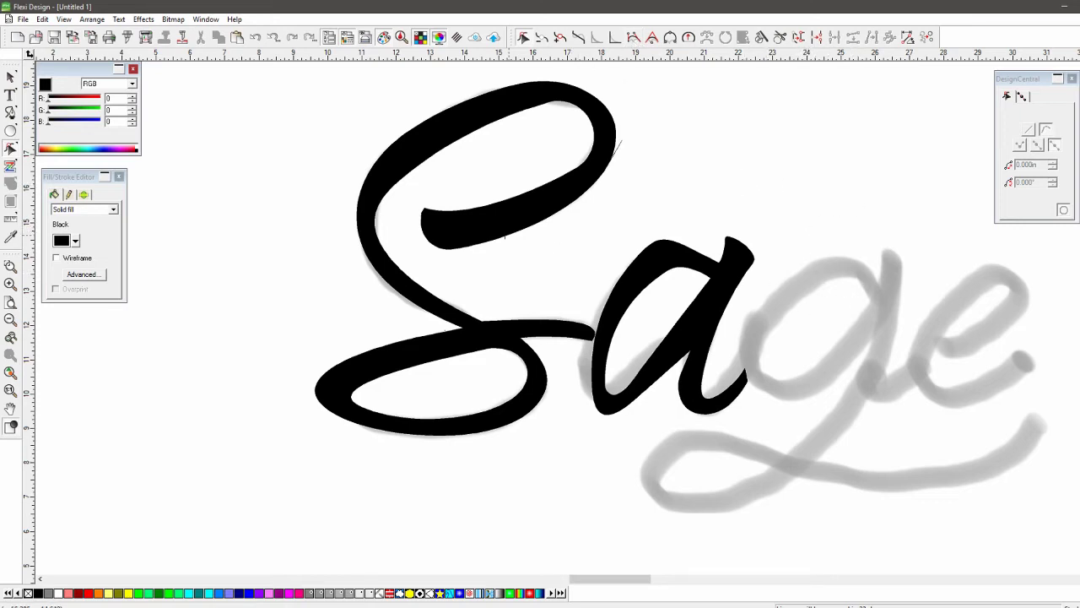
Start the "g" outline with the Bézier path tool, tracing its outer bowl from the stem's upper join around to the lower join.
click(11, 111)
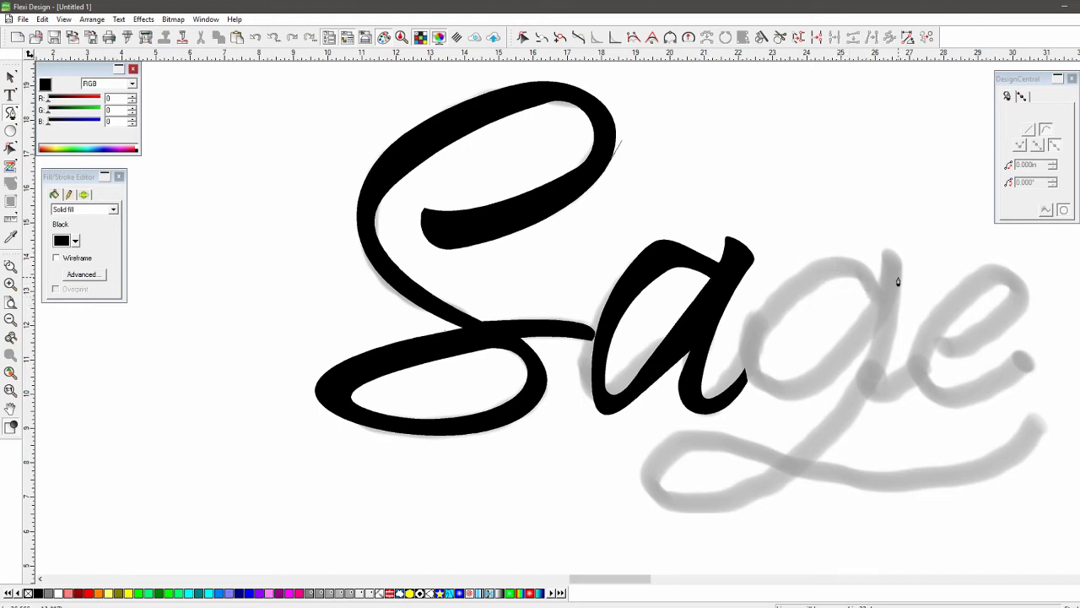
drag(882, 284, 844, 258)
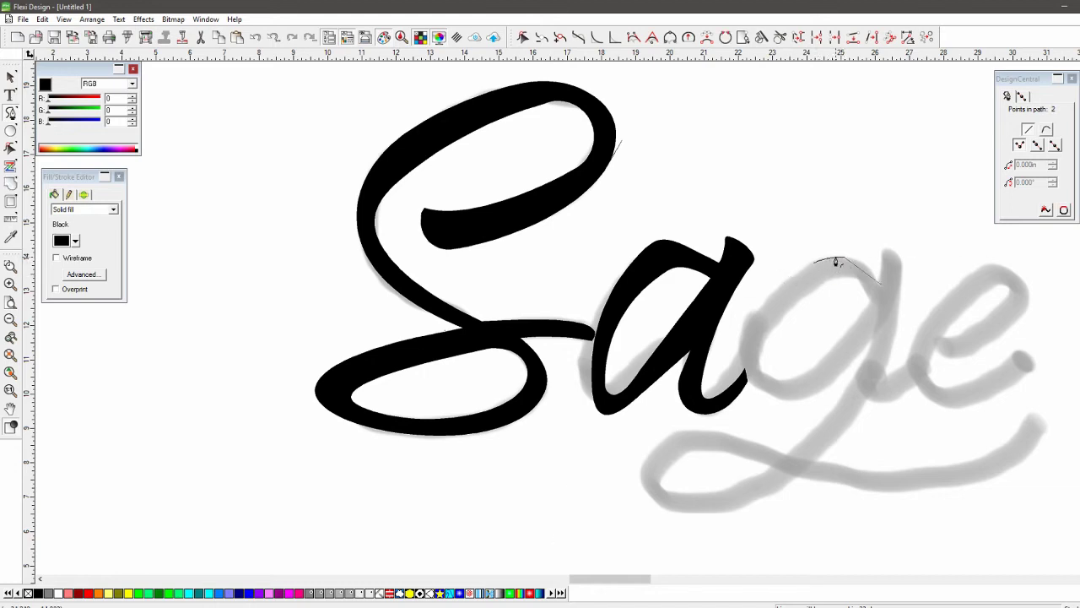
drag(821, 257, 803, 267)
drag(749, 386, 739, 361)
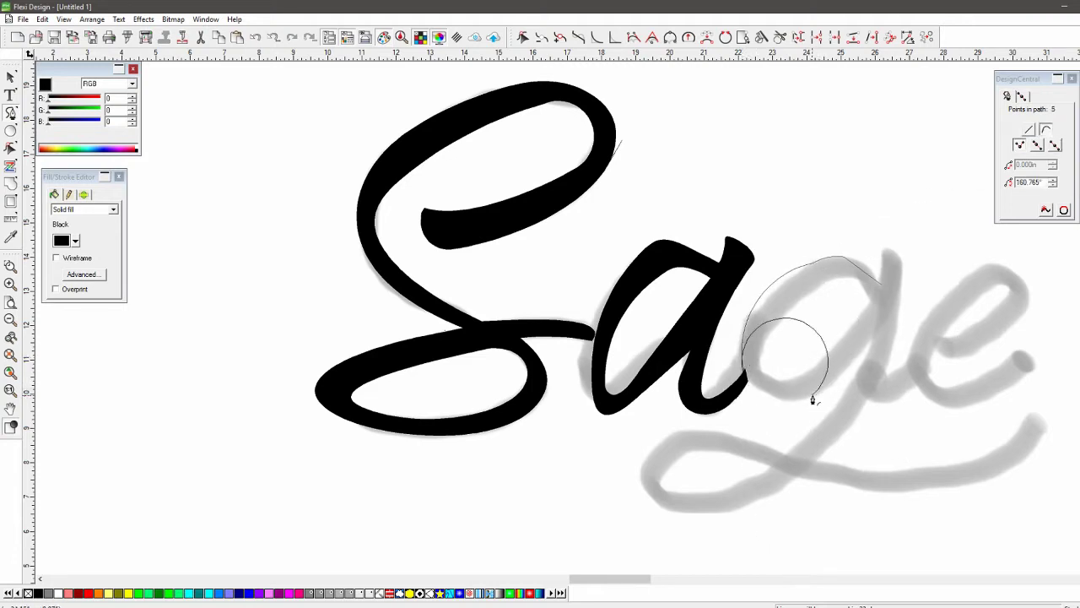
drag(812, 398, 791, 405)
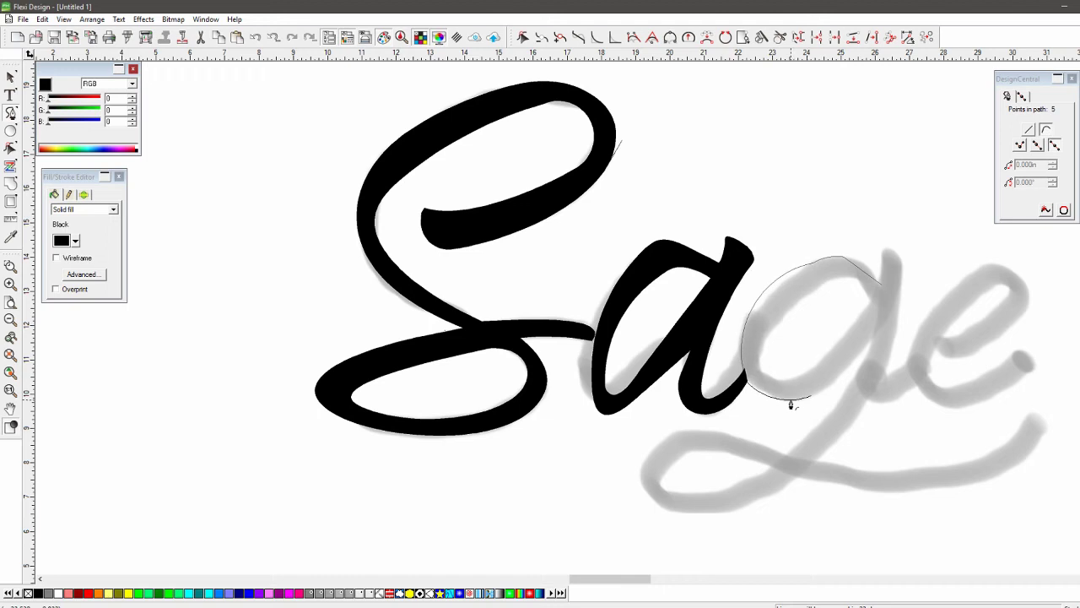
click(874, 333)
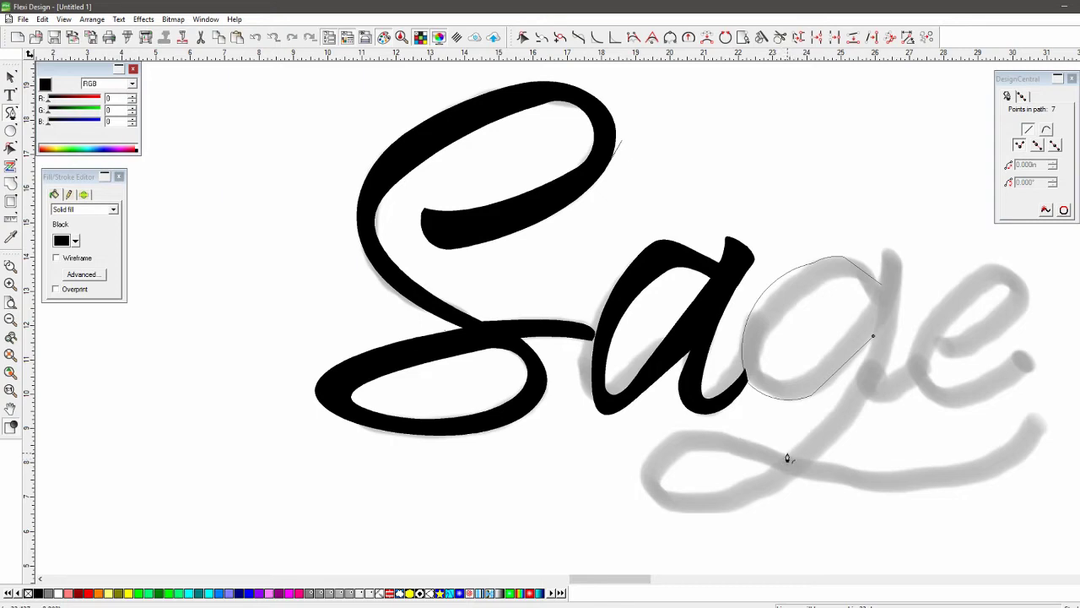
Continue the "g" path down the descender's left edge and around the outside of the lower loop to the tail crossing.
drag(787, 458, 806, 442)
drag(667, 437, 707, 426)
drag(694, 517, 654, 499)
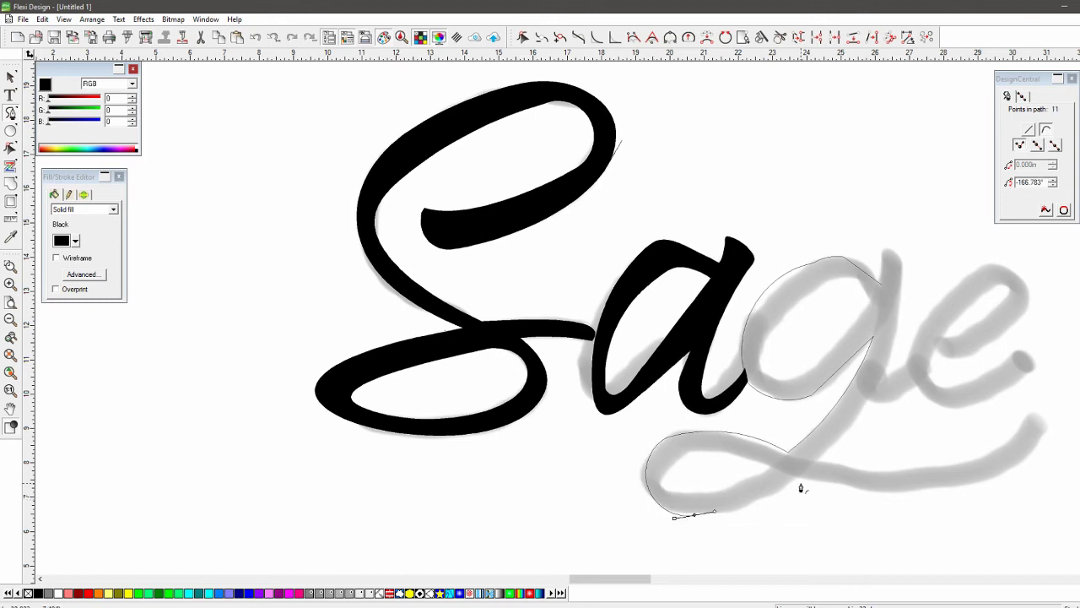
click(797, 482)
drag(797, 483, 766, 498)
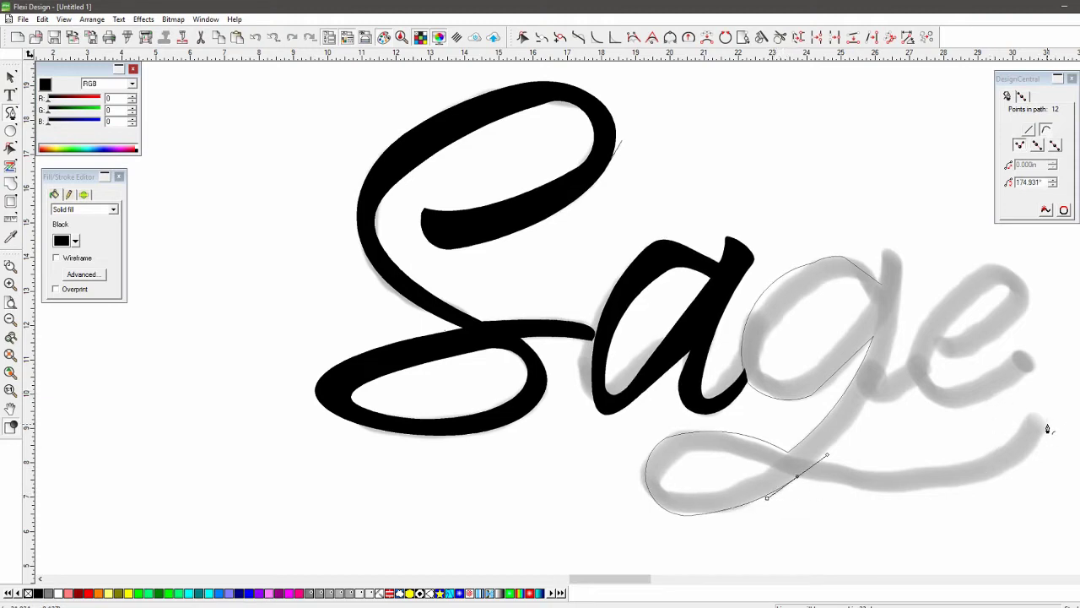
drag(1048, 428, 1008, 429)
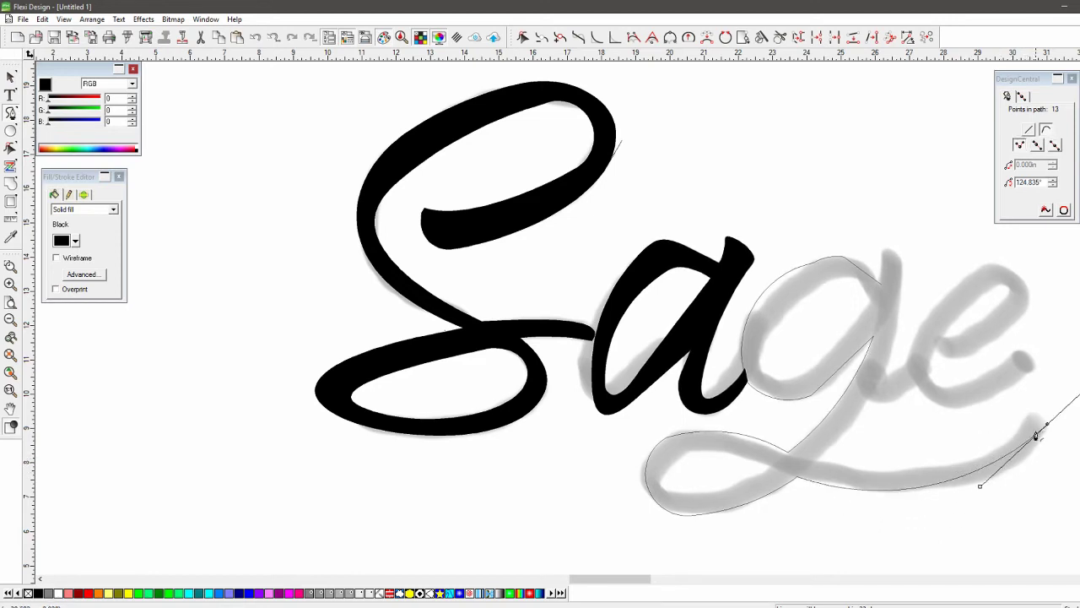
key(ctrl+z)
key(ctrl+z)
drag(951, 486, 1055, 431)
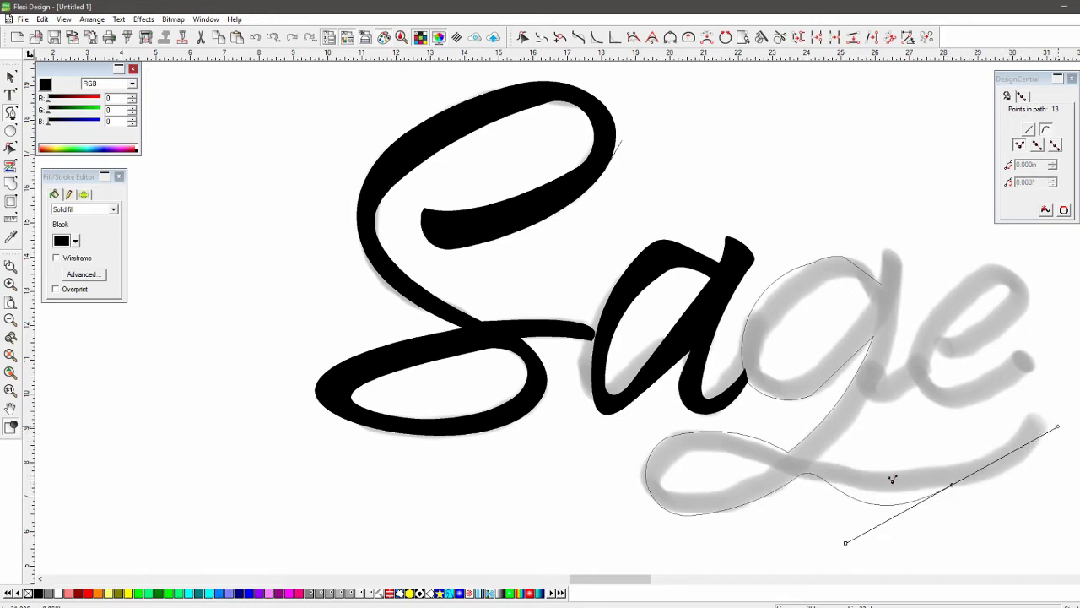
key(BackSpace)
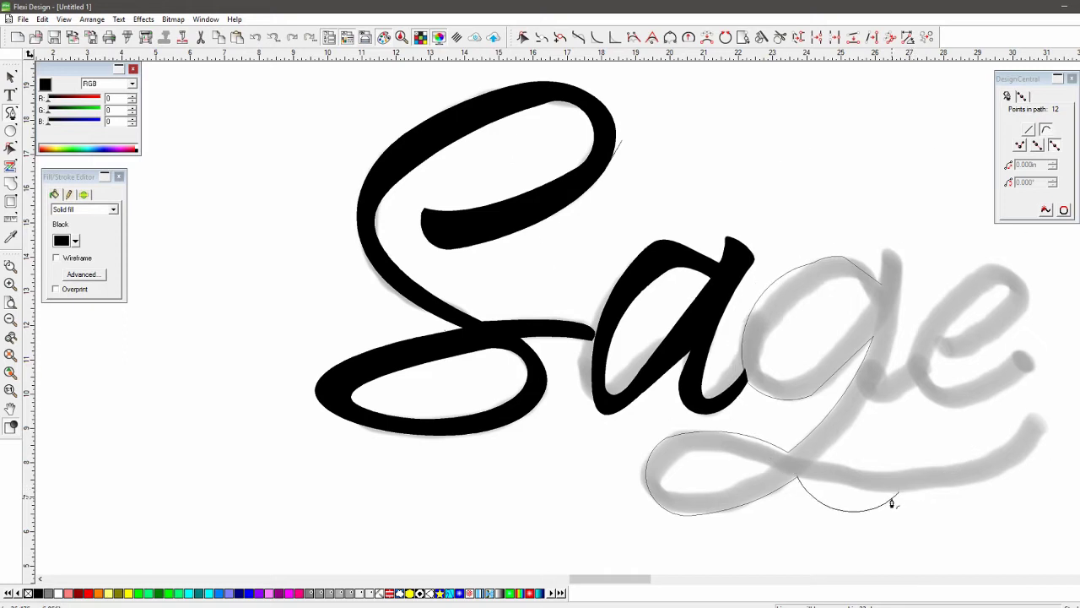
Trace the underside of the "g"'s tail, around its tip, and back along its upper edge to the loop crossing.
drag(898, 492, 862, 492)
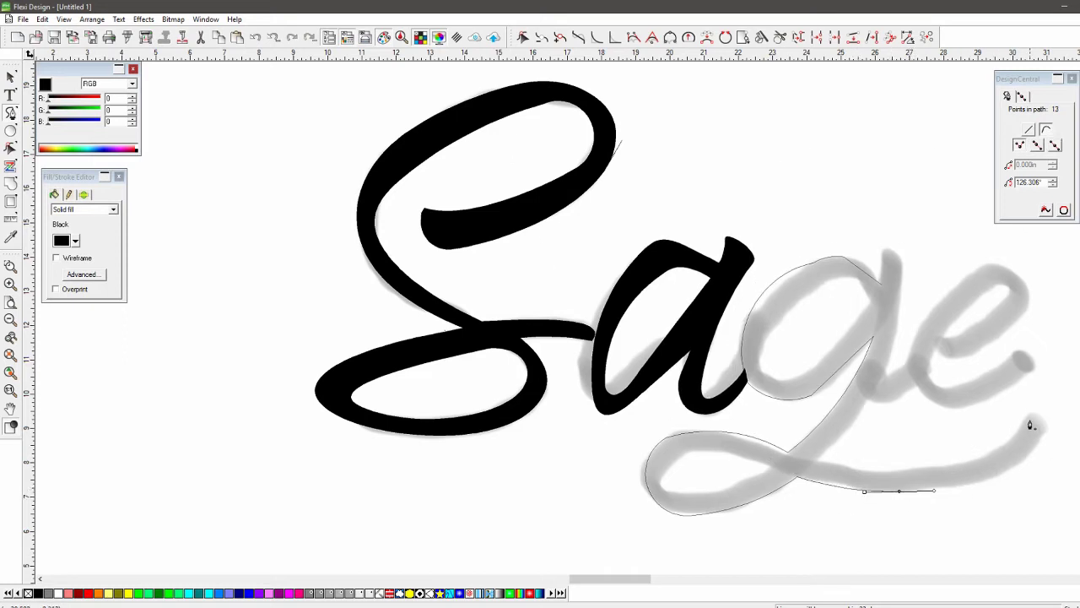
drag(1029, 417, 985, 321)
key(ctrl+z)
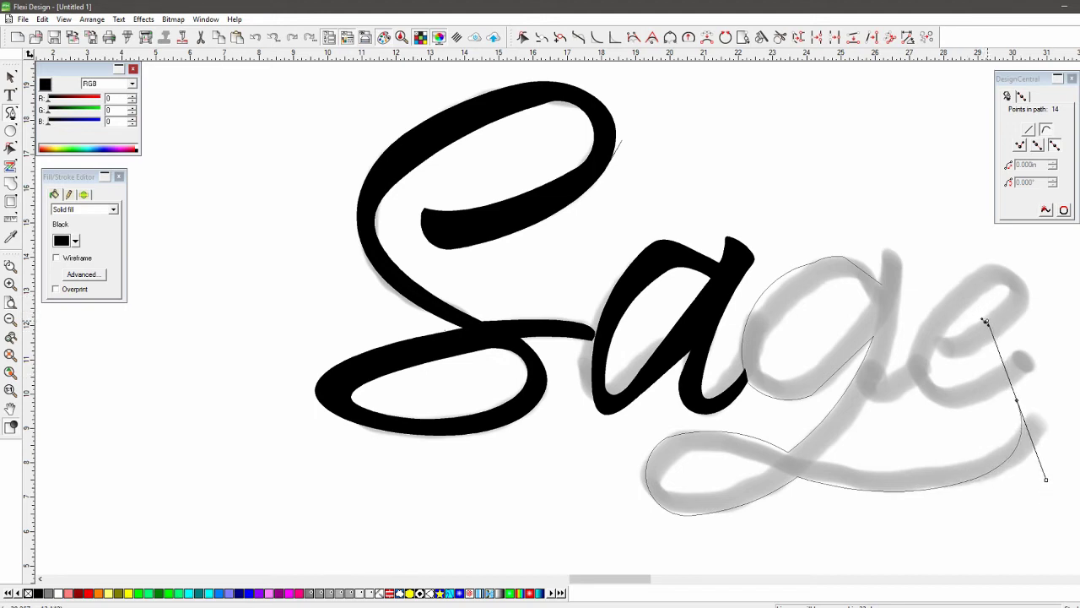
drag(878, 475, 731, 429)
key(ctrl+z)
click(1015, 402)
click(1013, 402)
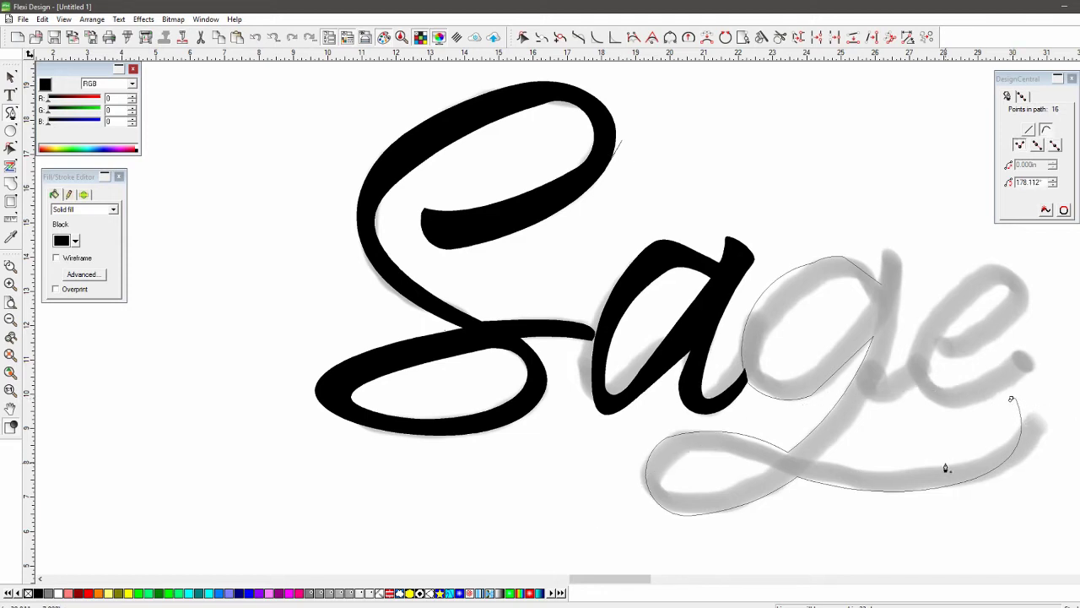
drag(885, 468, 790, 448)
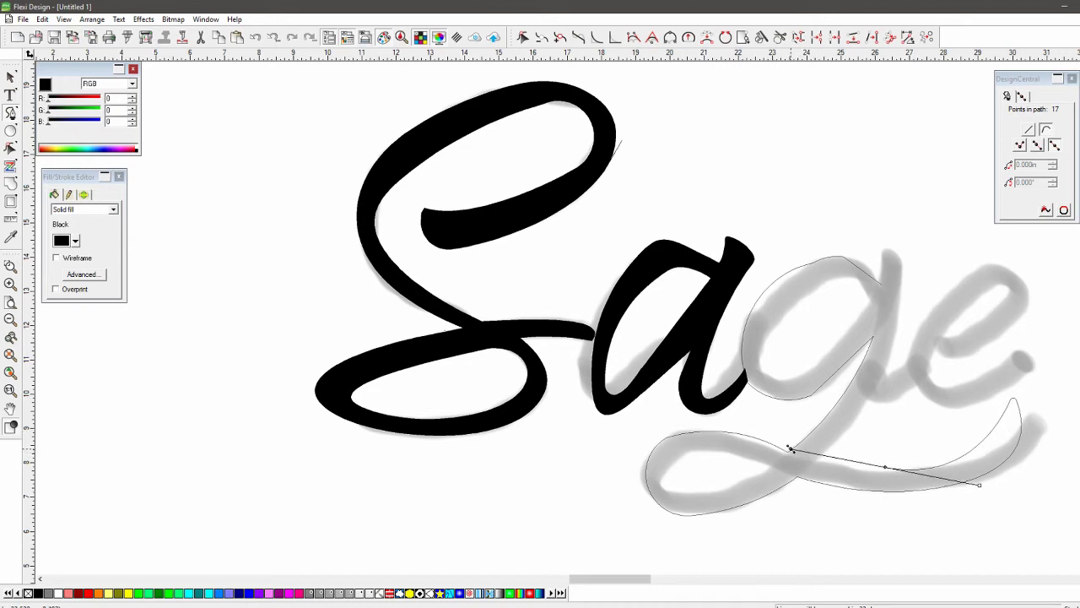
click(815, 460)
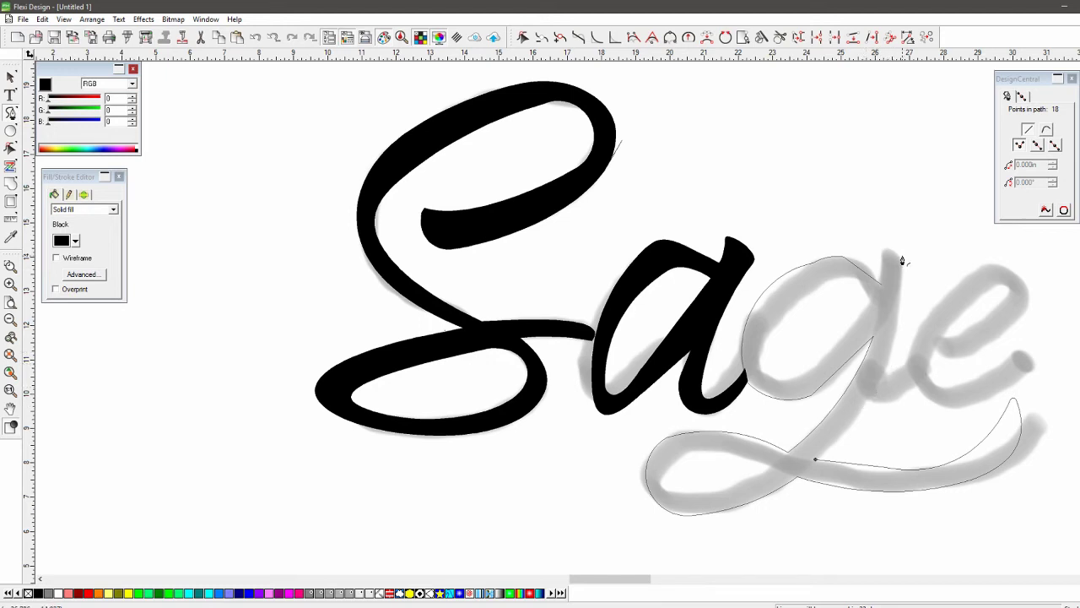
Close the "g" outline up the descender's right edge and around the stem's top to the starting join, and display it as wireframe.
drag(903, 261, 900, 318)
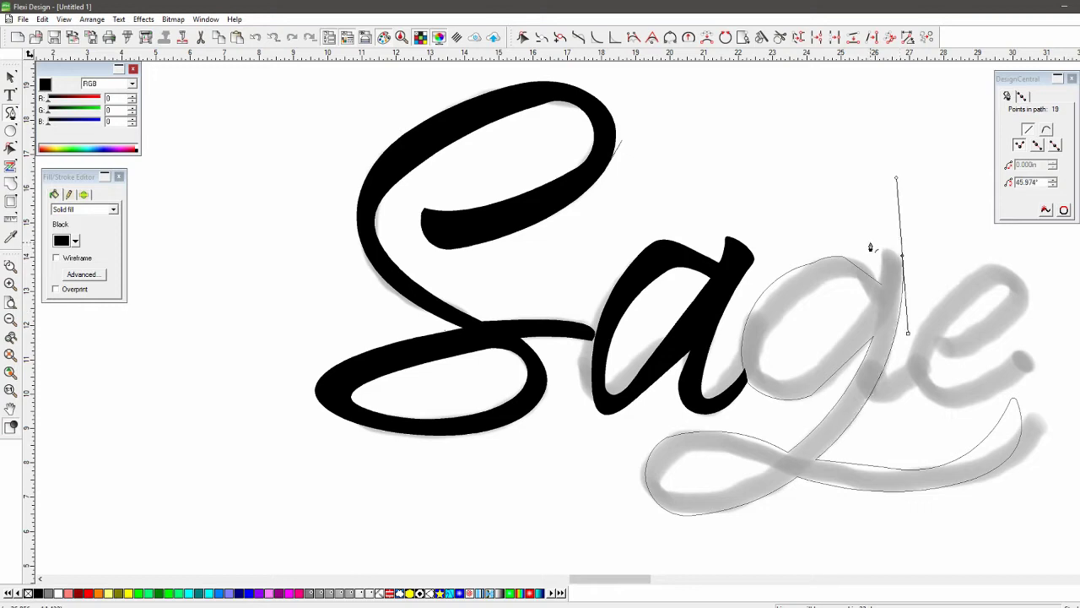
drag(871, 243, 874, 255)
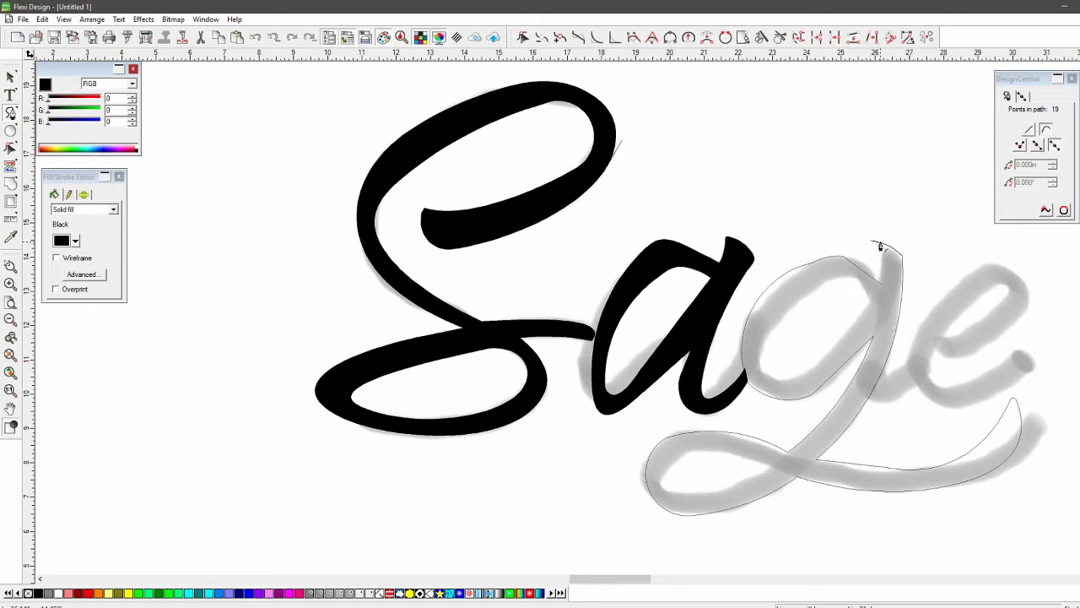
click(870, 240)
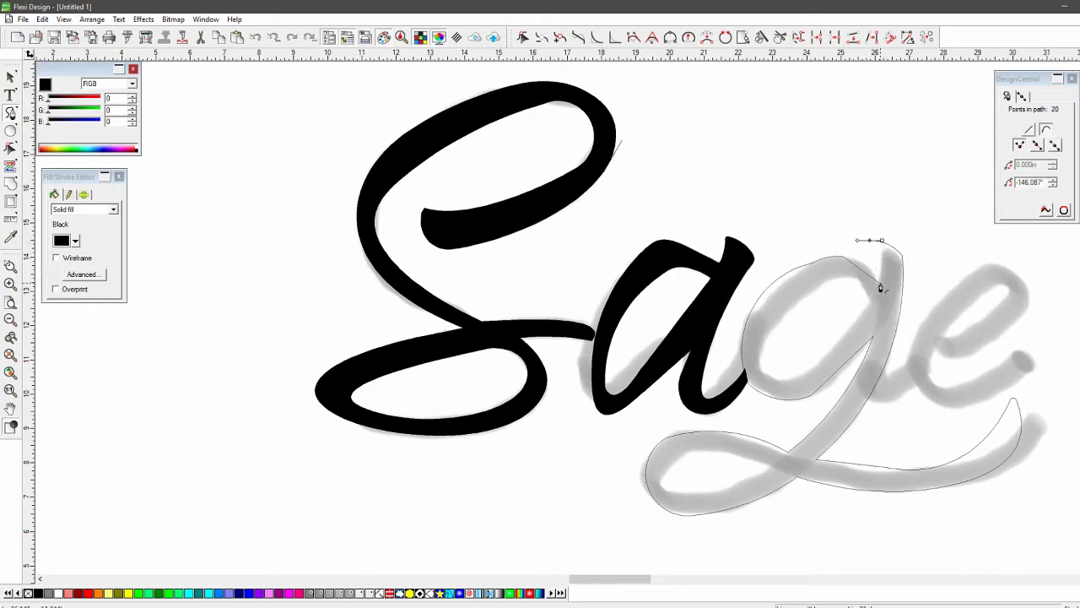
click(881, 288)
key(alt)
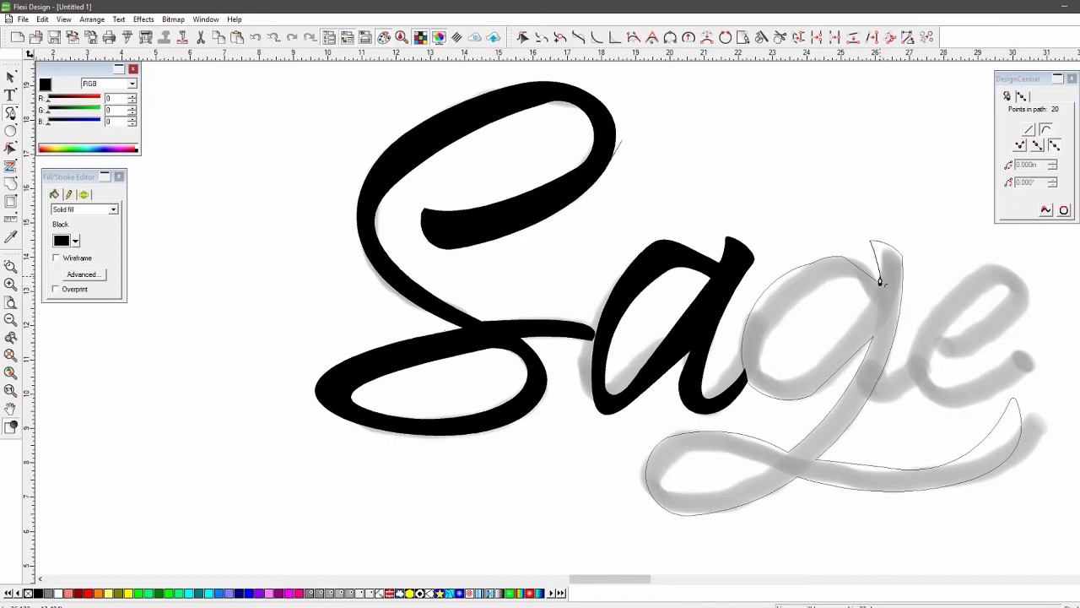
click(880, 281)
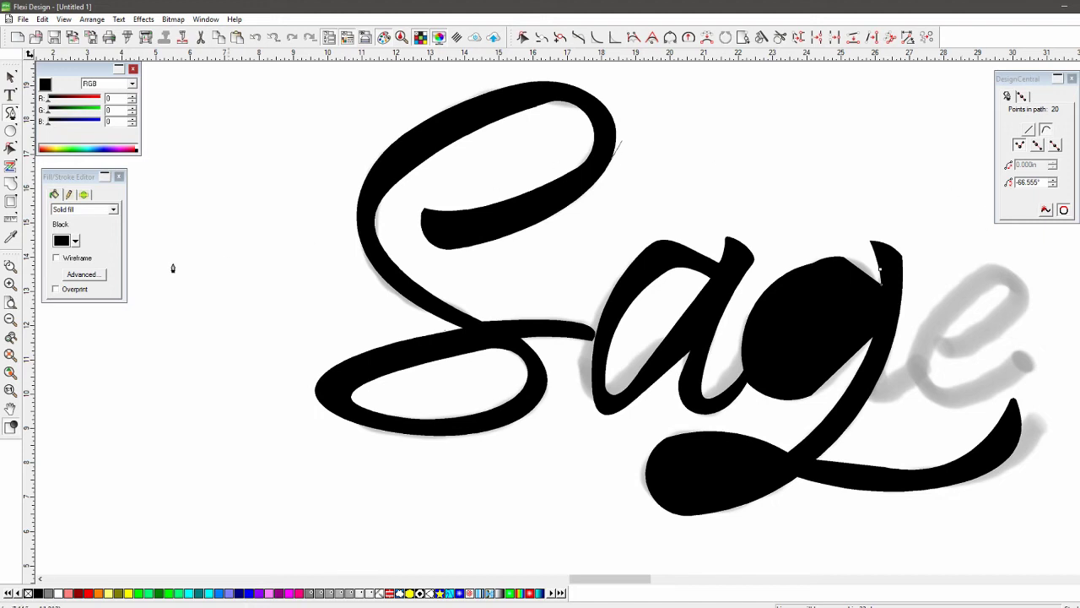
click(77, 259)
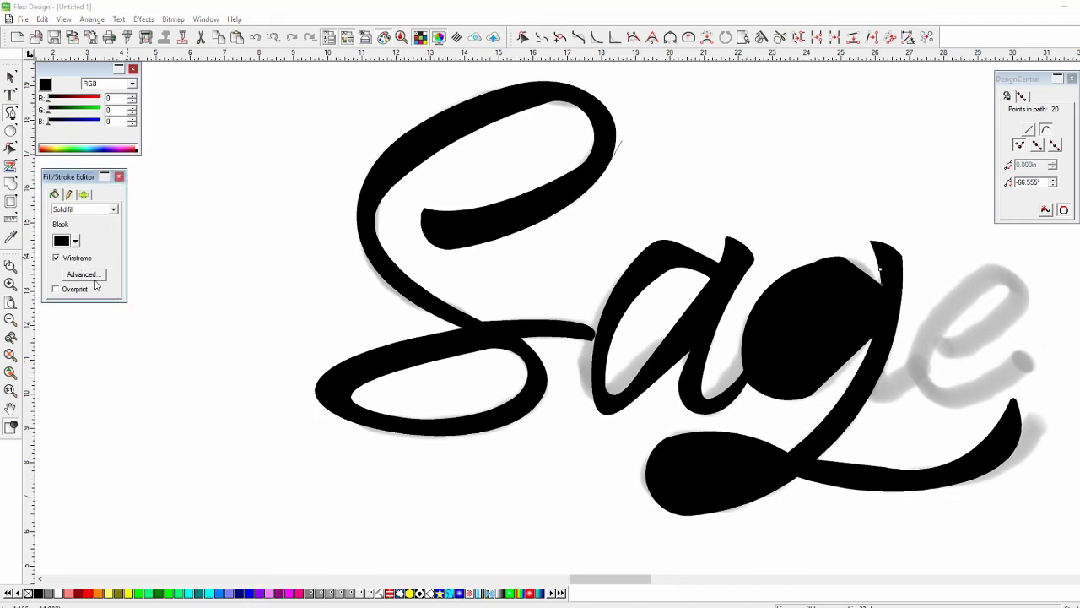
Trace the counter of the "g"'s lower loop as a closed teardrop path starting and ending at the loop crossing.
click(771, 471)
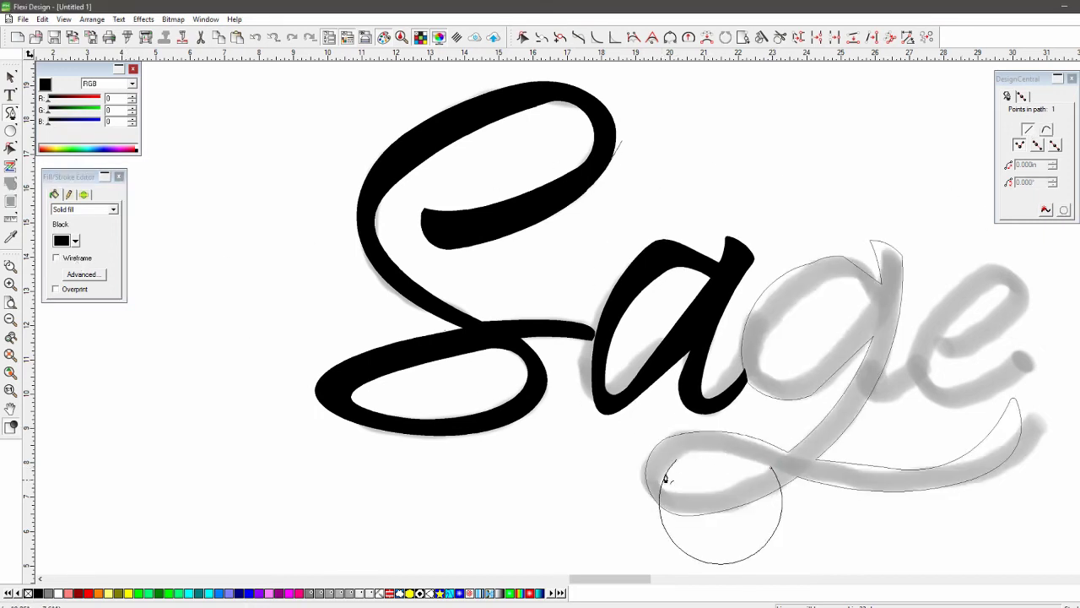
drag(699, 453, 701, 456)
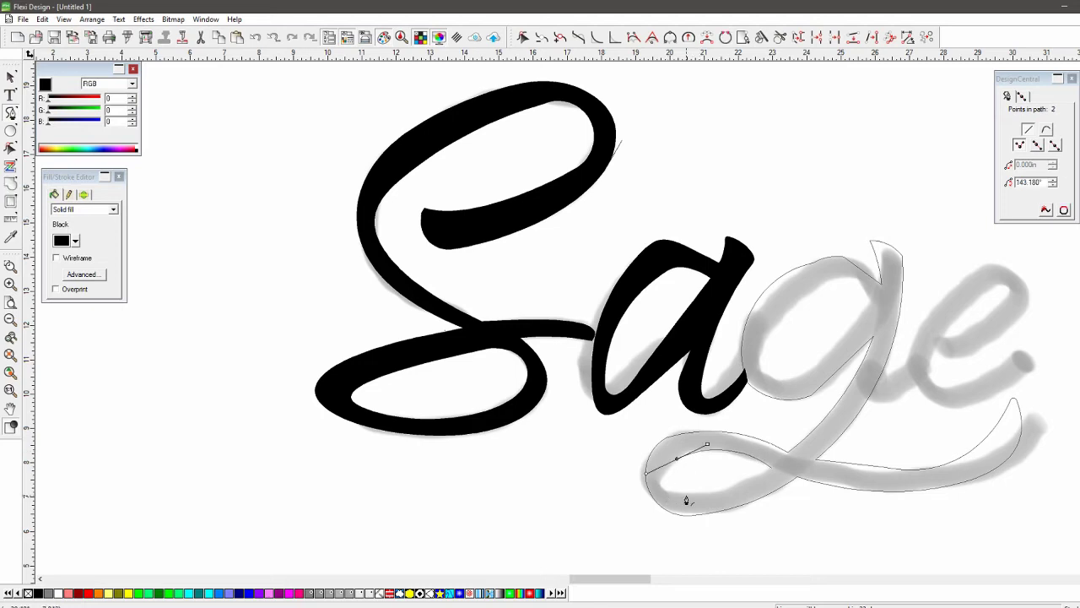
click(684, 503)
drag(678, 495, 697, 495)
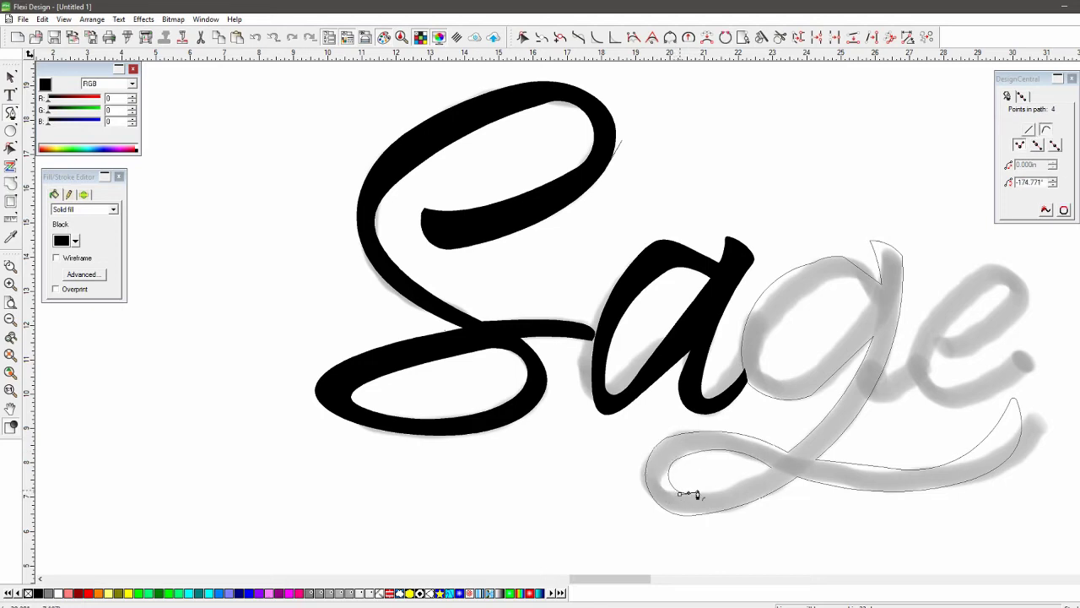
click(770, 470)
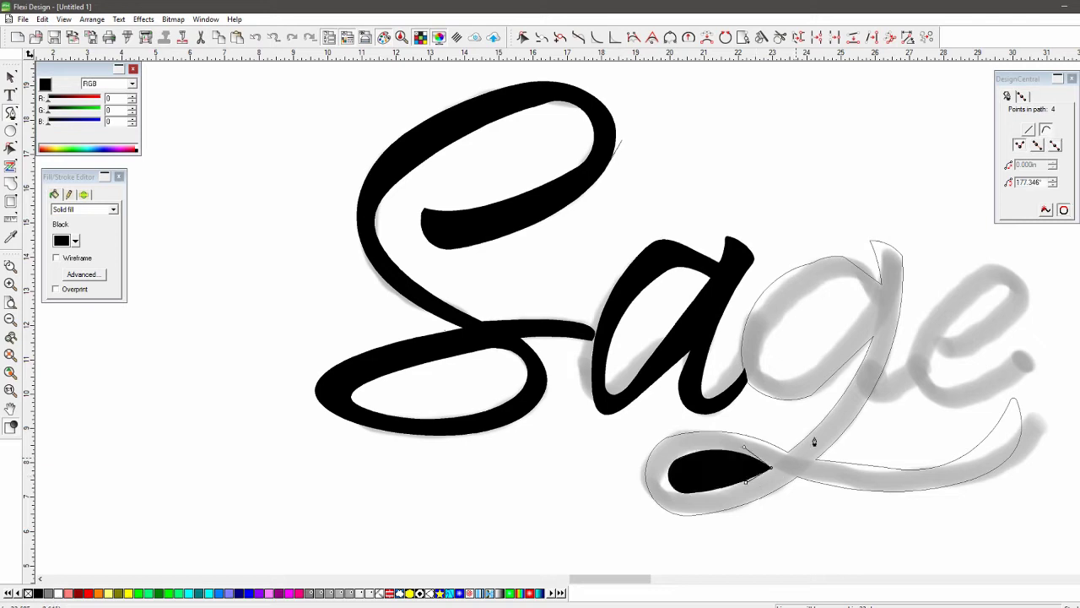
Trace the counter of the "g"'s bowl as a closed path, redoing its lower curve with an extra point at the bottom.
click(870, 303)
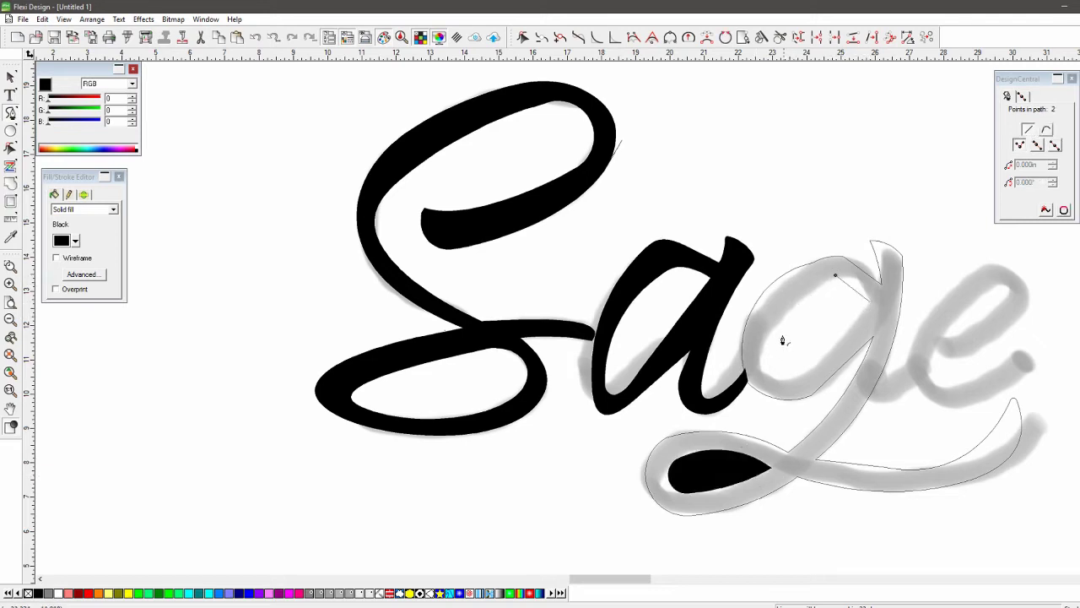
drag(773, 369, 767, 346)
drag(871, 305, 837, 355)
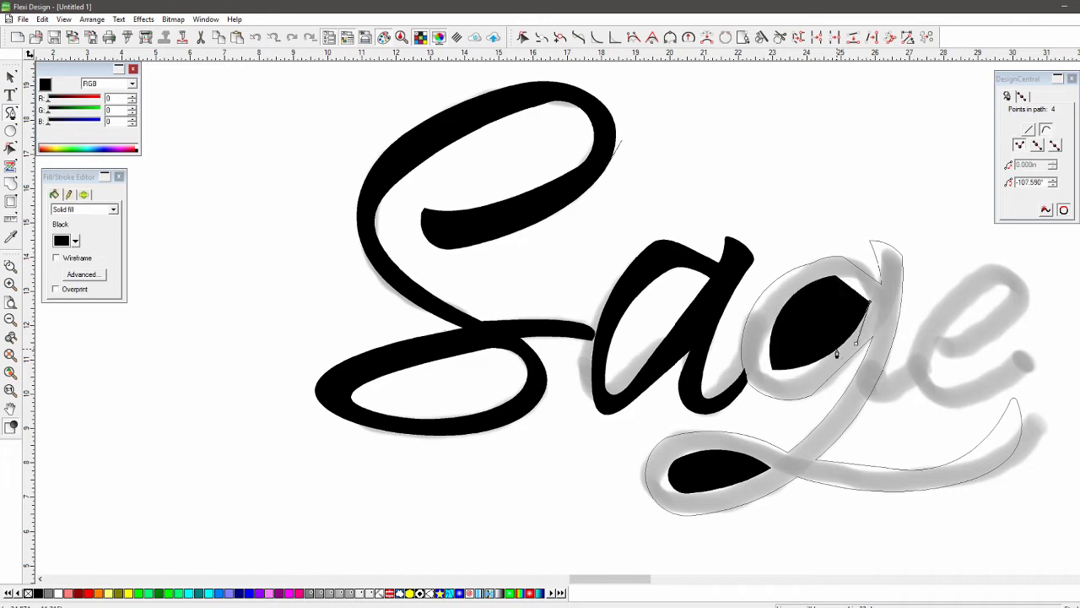
key(ctrl+z)
click(770, 369)
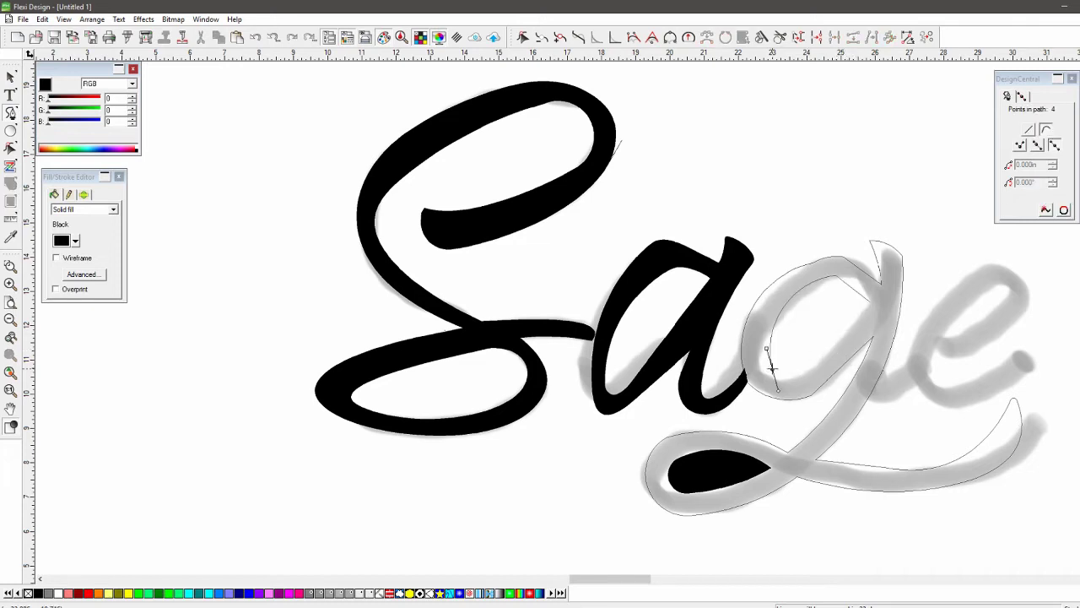
drag(808, 374, 782, 380)
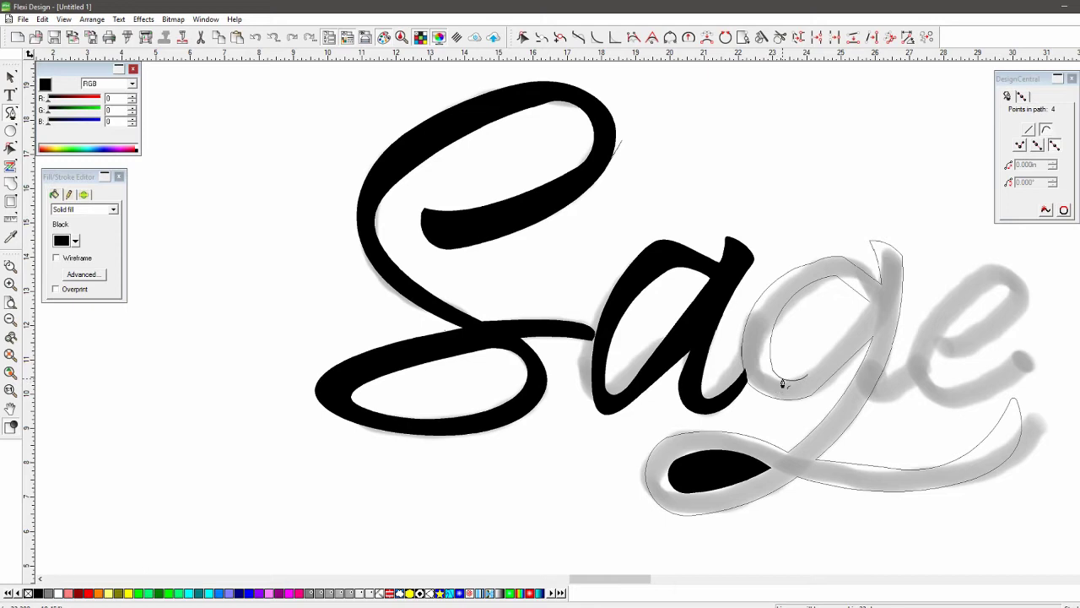
click(869, 301)
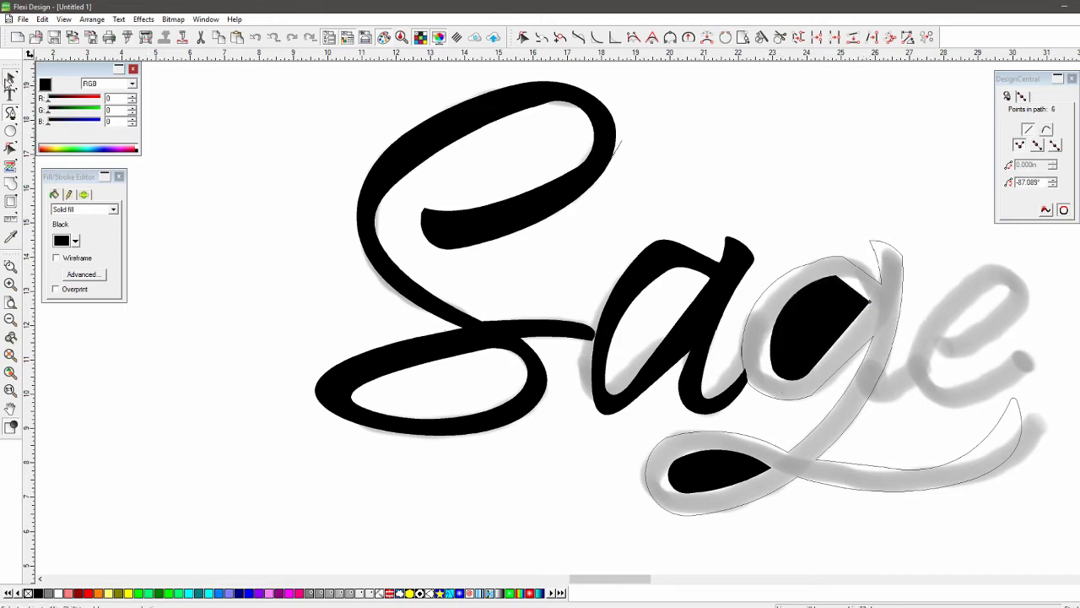
Turn off wireframe for the "g" outline and combine it with its bowl and lower loop counters to cut them out.
click(11, 77)
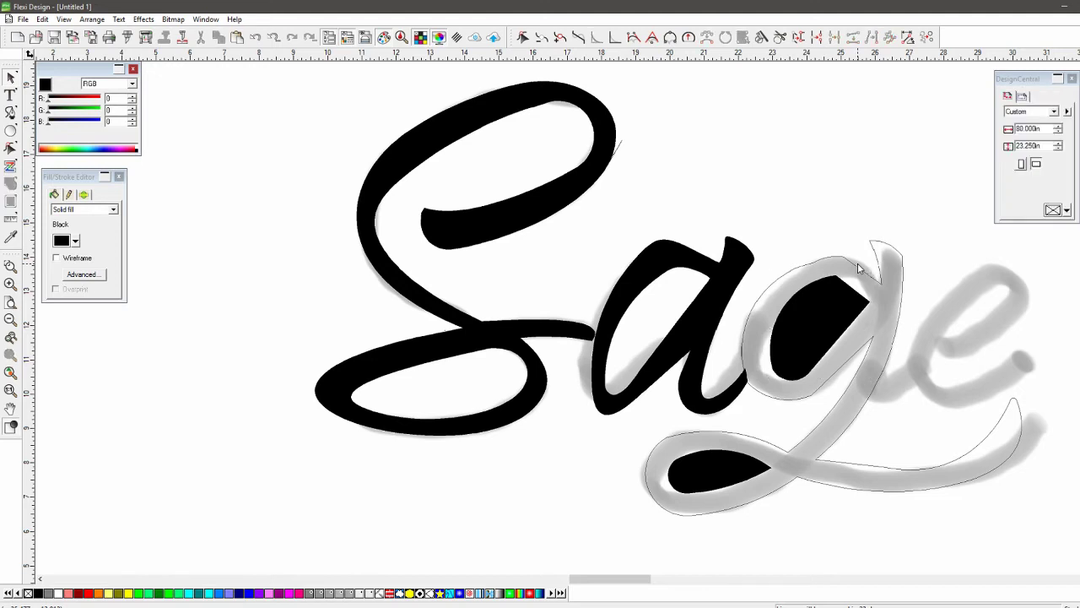
click(880, 284)
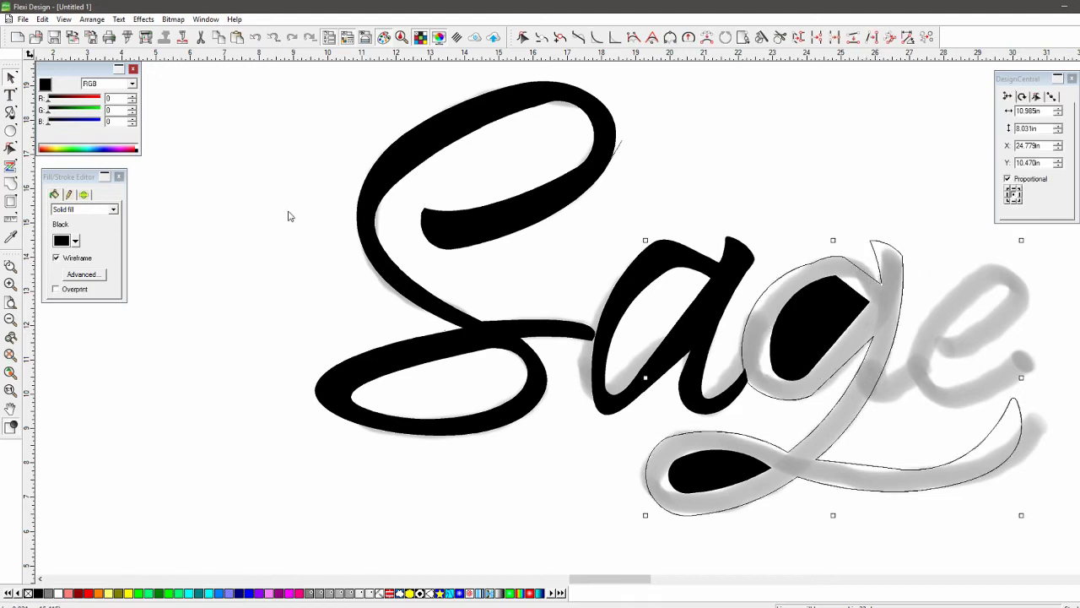
click(86, 259)
click(821, 295)
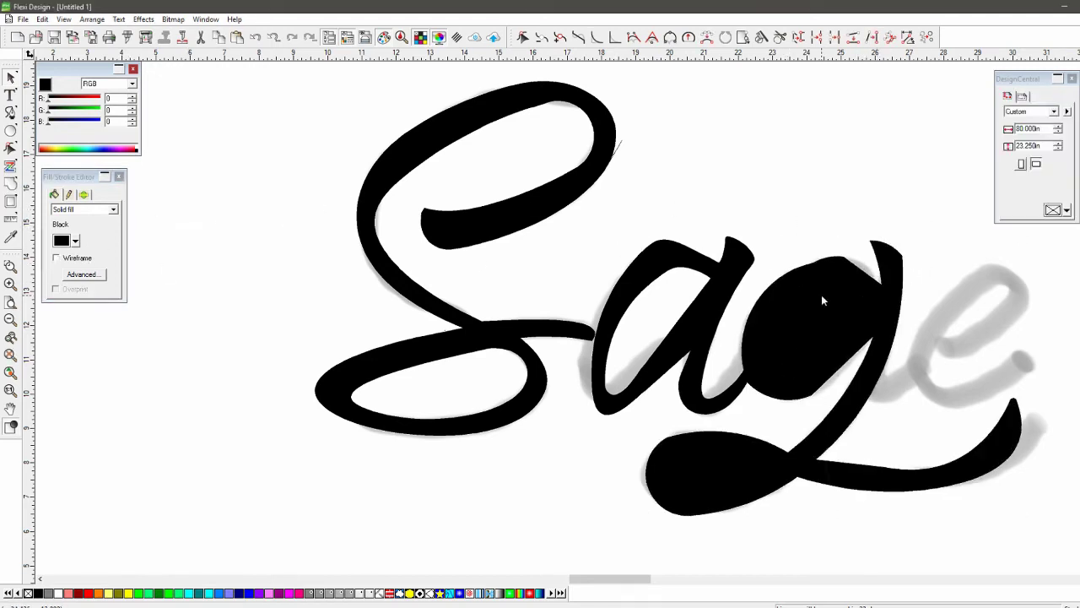
click(697, 478)
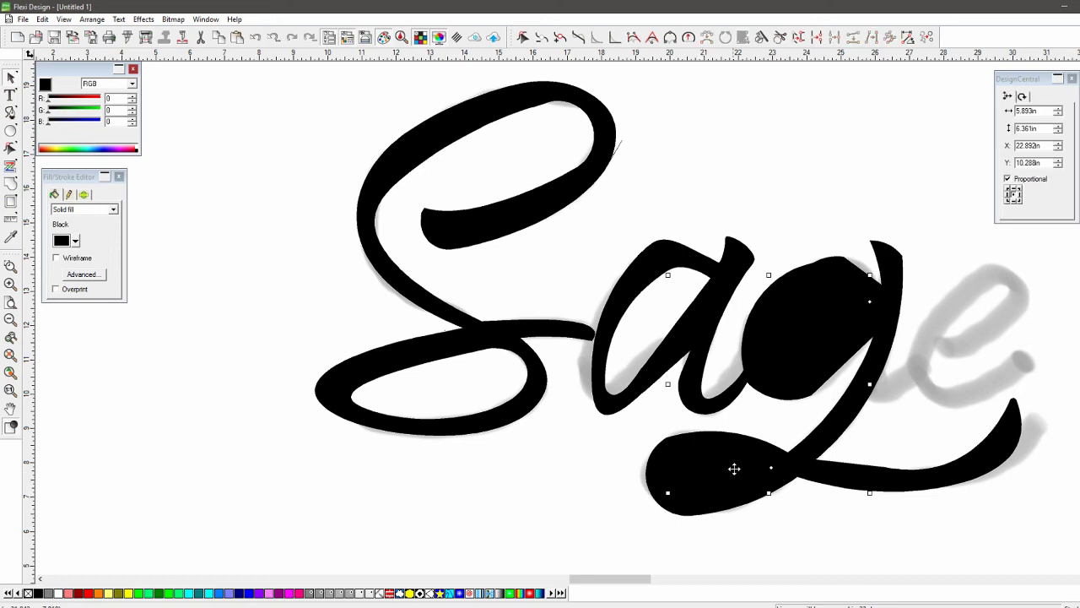
click(144, 19)
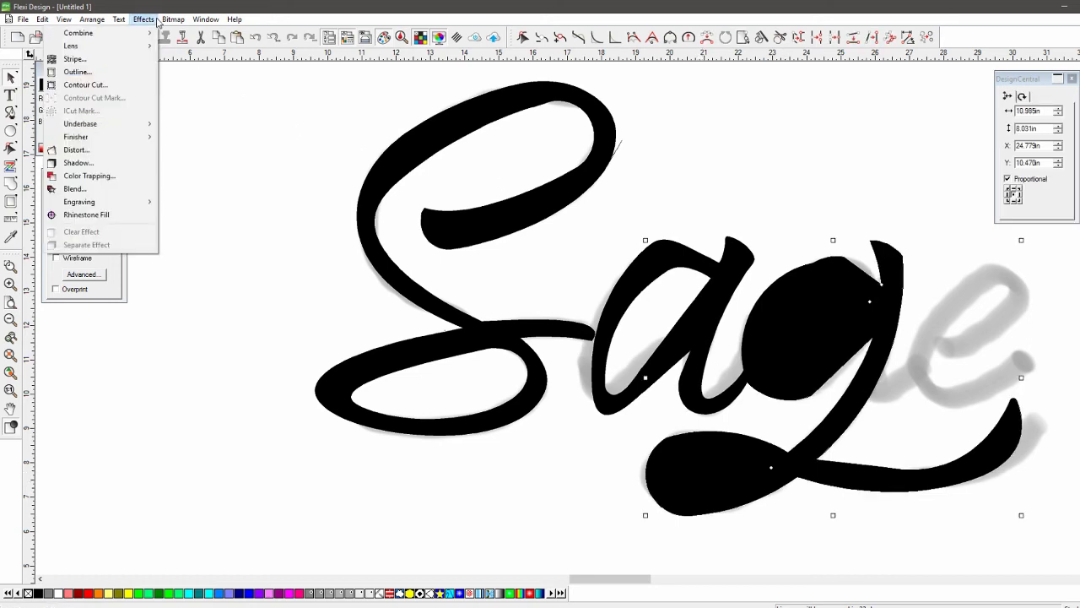
mouse_move(135, 32)
click(182, 58)
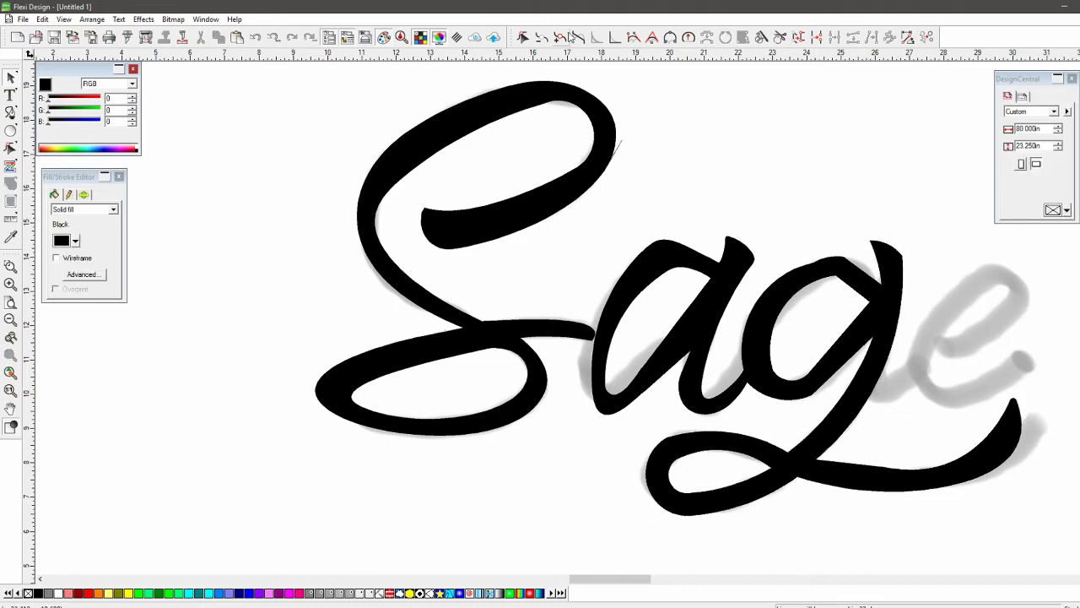
Smooth the outer edge of the "g"'s bowl along its top curve and its bottom curve.
click(629, 38)
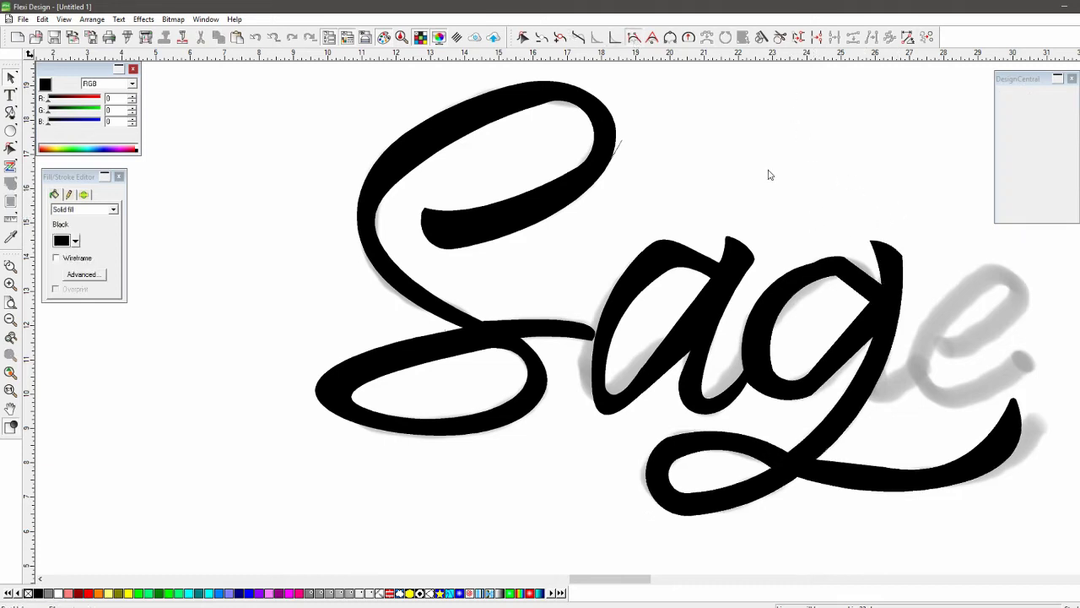
click(856, 264)
click(790, 269)
click(1066, 211)
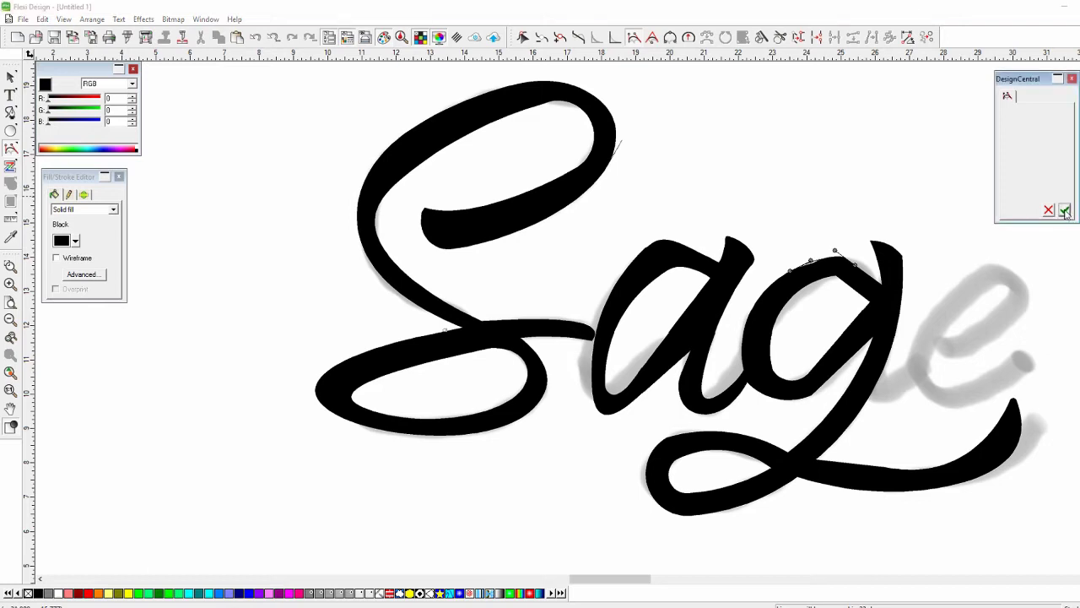
drag(787, 399, 816, 391)
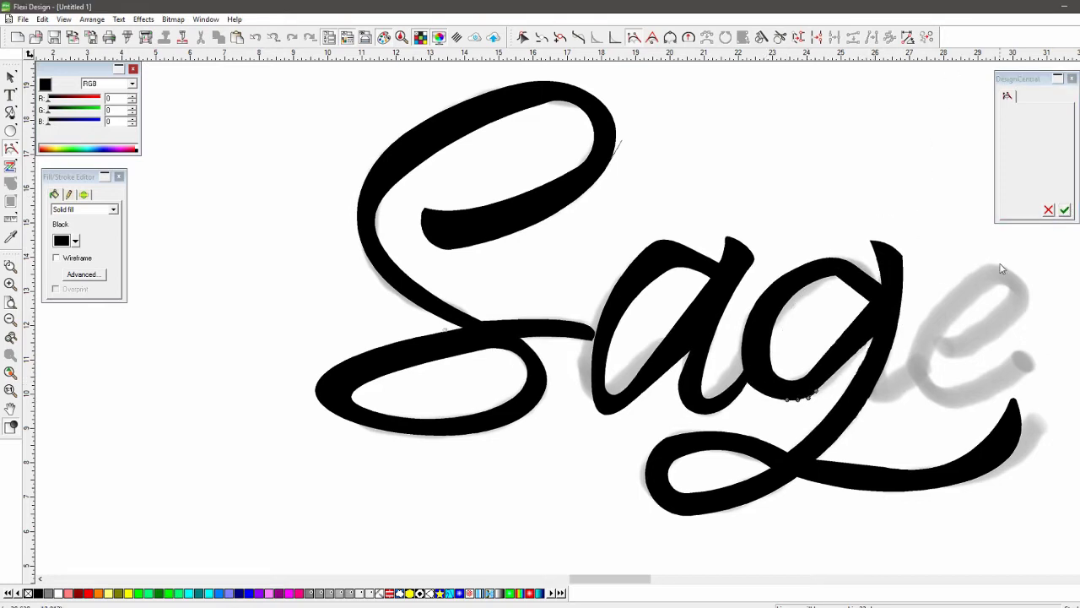
click(1066, 211)
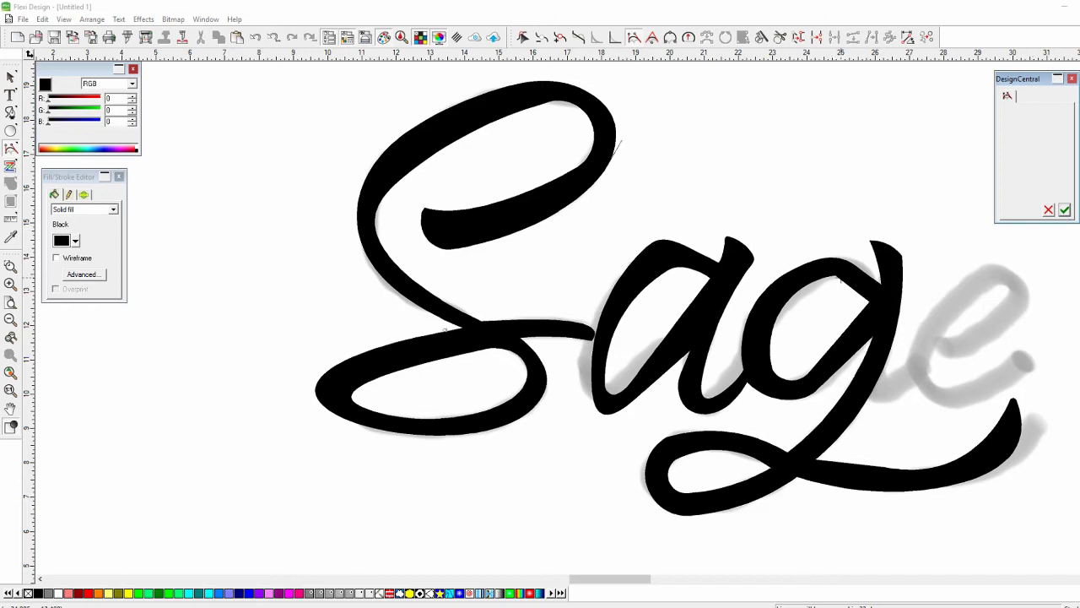
Smooth the bowl counter of the "g" along its top, its upper left edge, and its lower left curve.
drag(841, 278, 791, 297)
click(1064, 209)
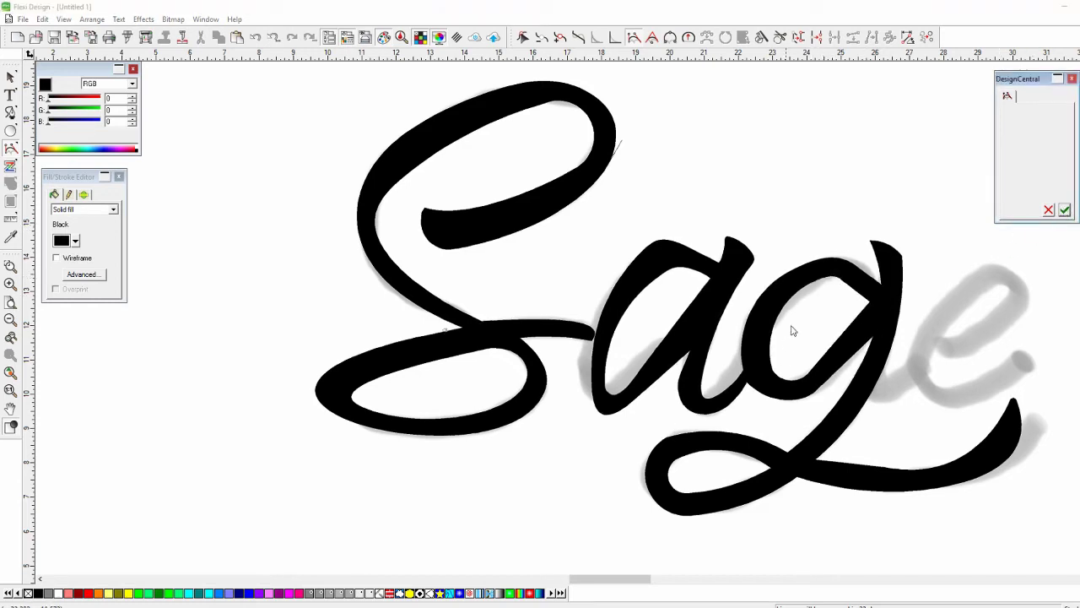
click(806, 289)
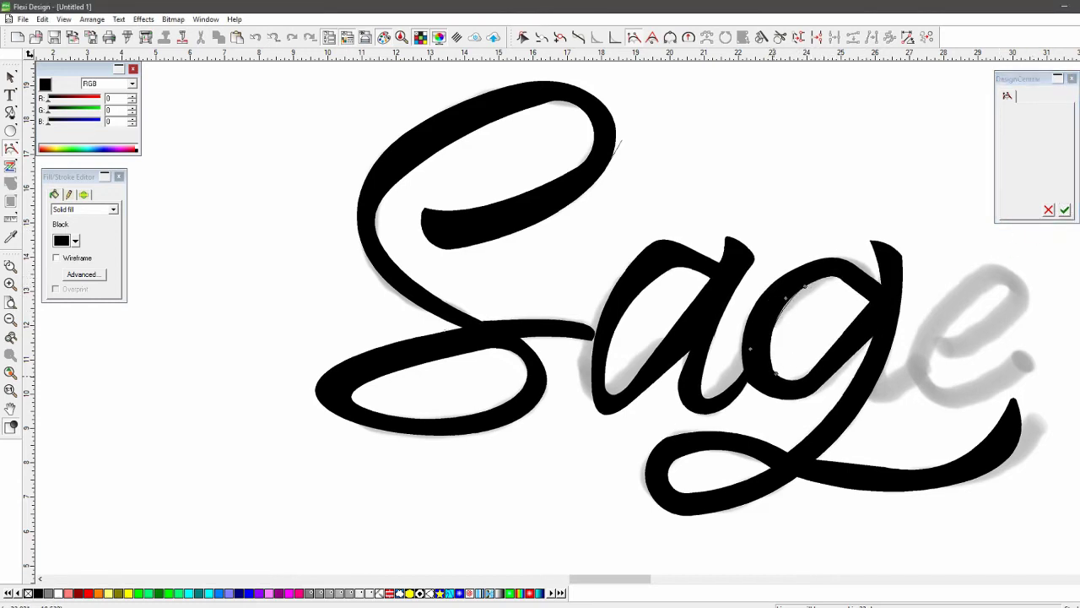
click(1066, 213)
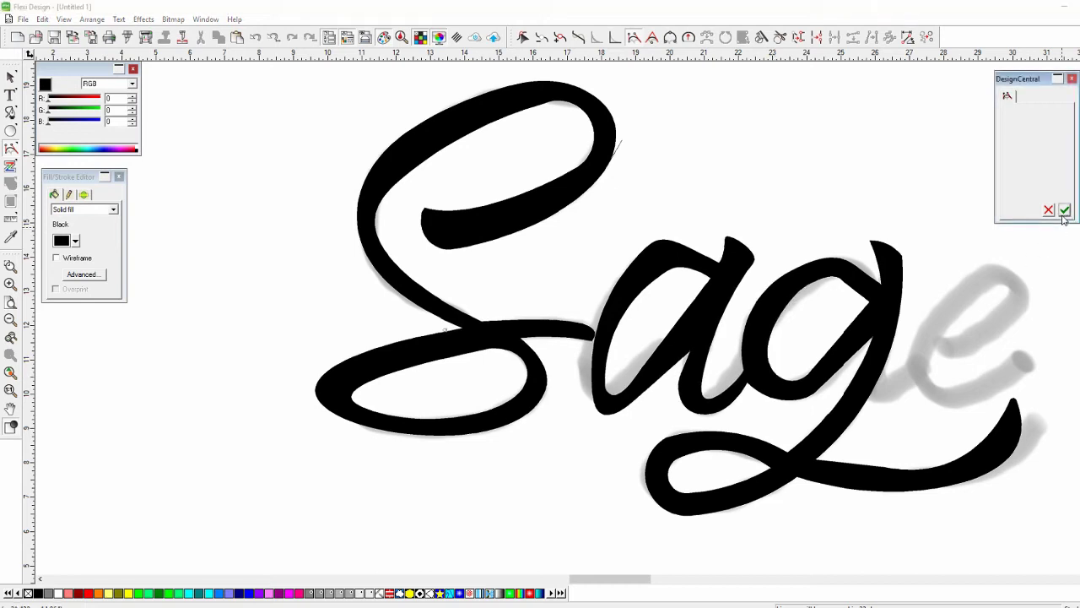
click(777, 371)
click(1065, 211)
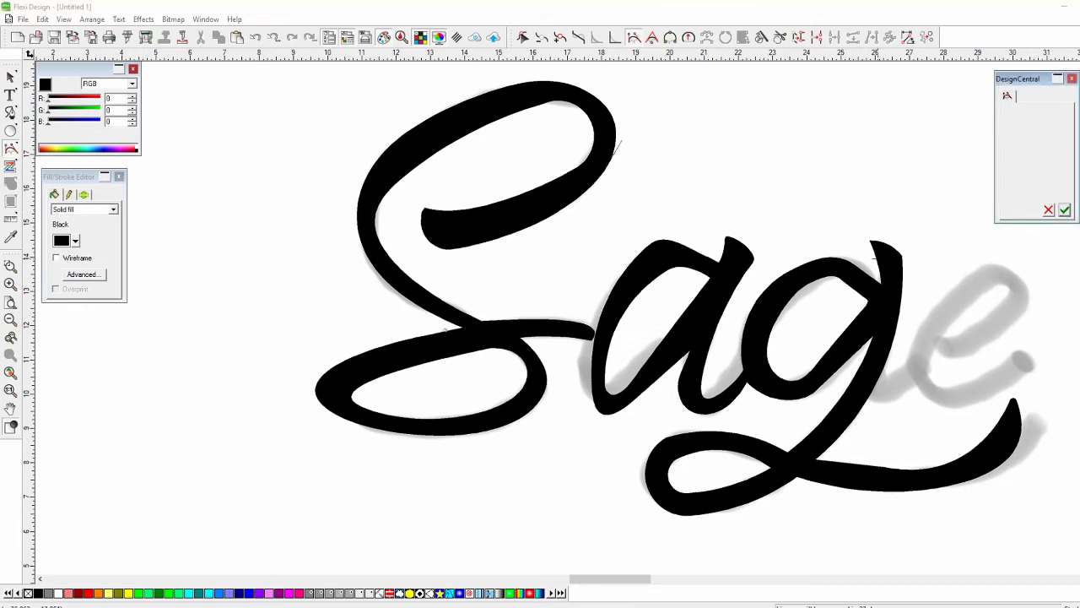
Round the upper left and upper right corners at the top of the "g"'s stem.
drag(876, 257, 901, 255)
click(1069, 211)
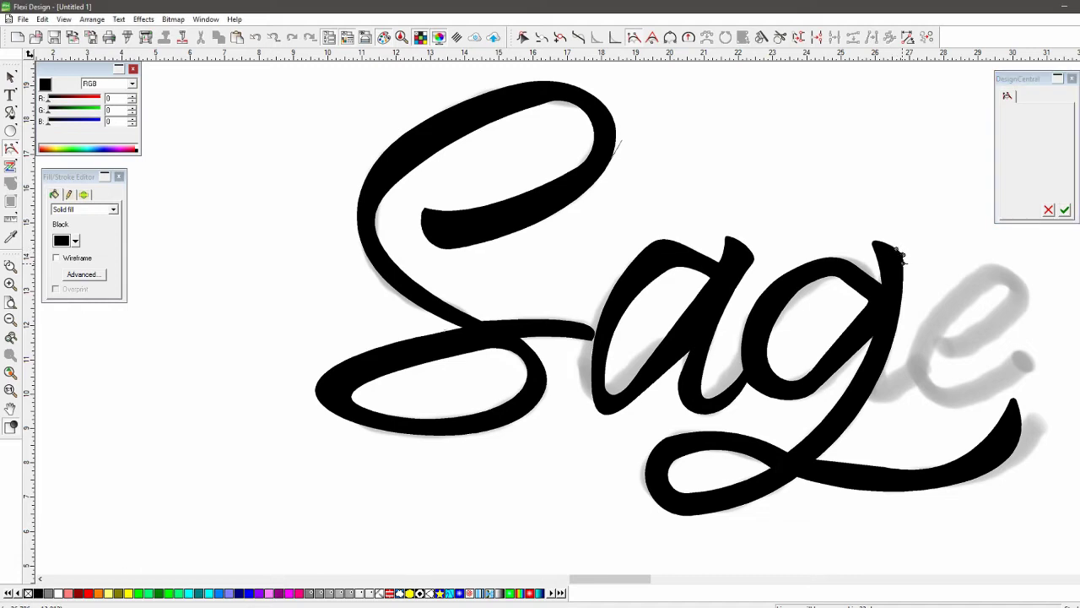
click(1065, 210)
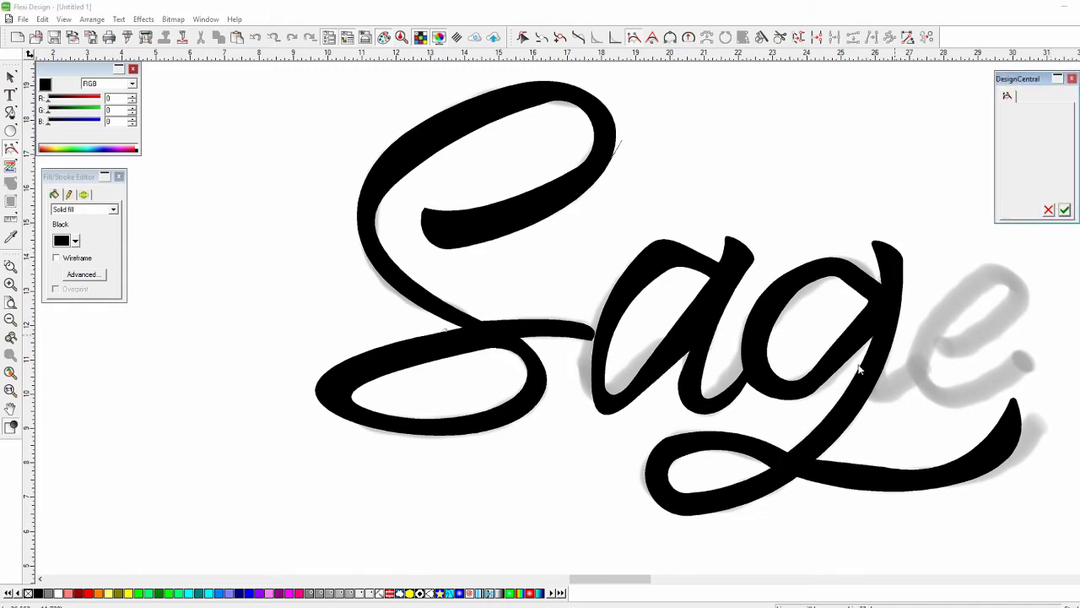
Smooth the lower loop of the "g" along its counter's right tip and upper left curve, and around its outer upper left edge.
click(770, 468)
drag(669, 458, 736, 451)
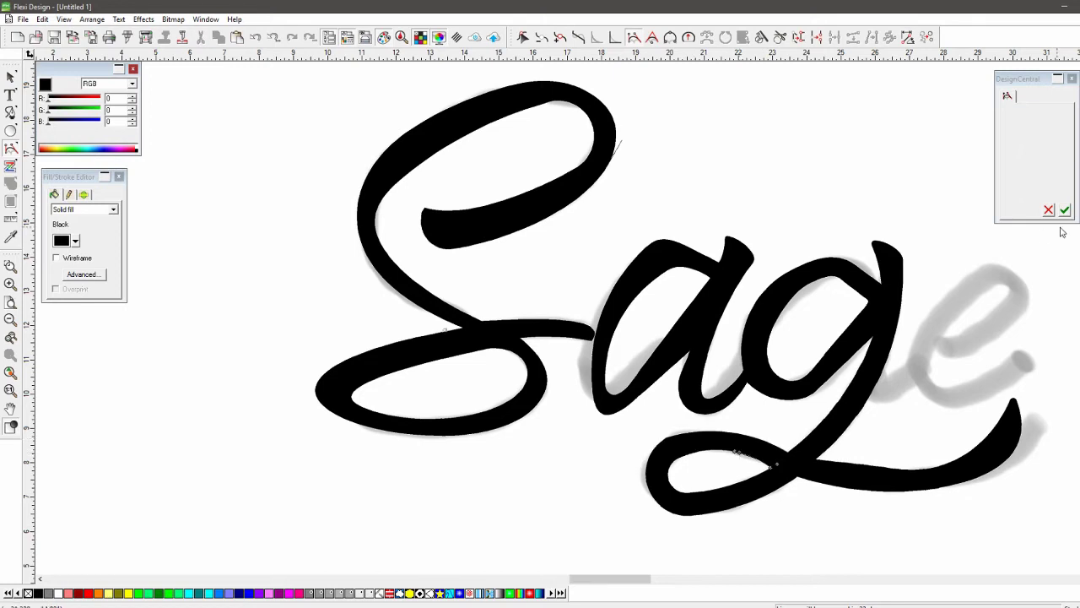
click(1066, 211)
click(685, 457)
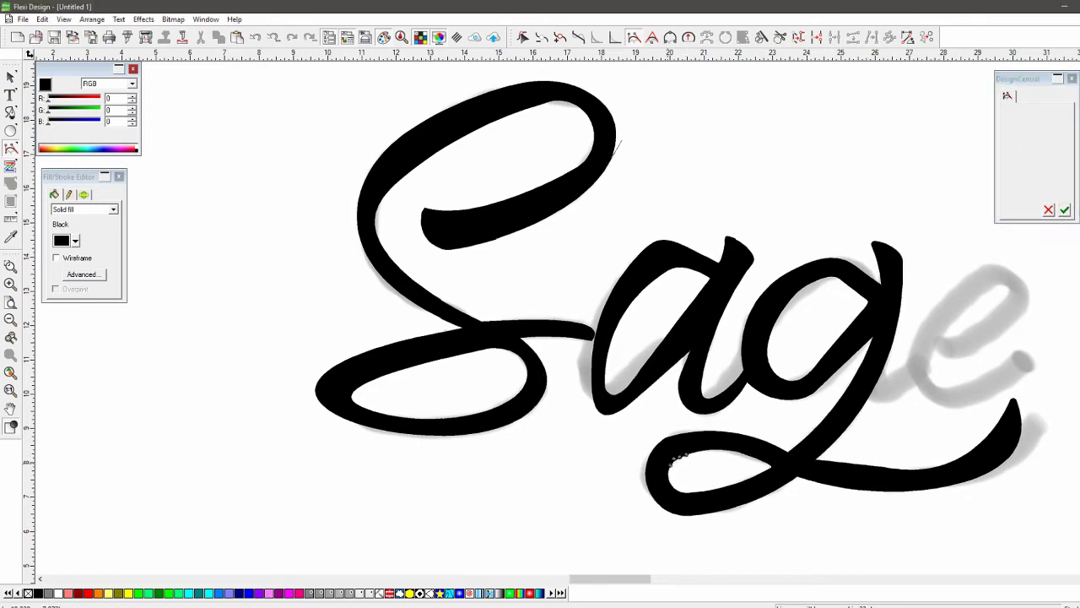
click(1067, 210)
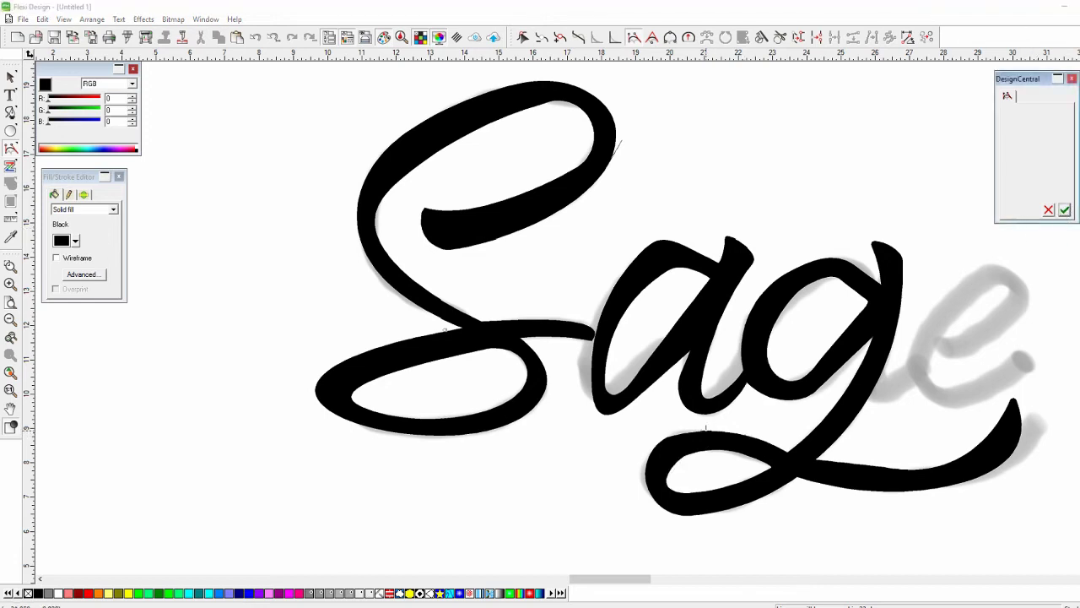
drag(706, 433, 617, 478)
click(1064, 210)
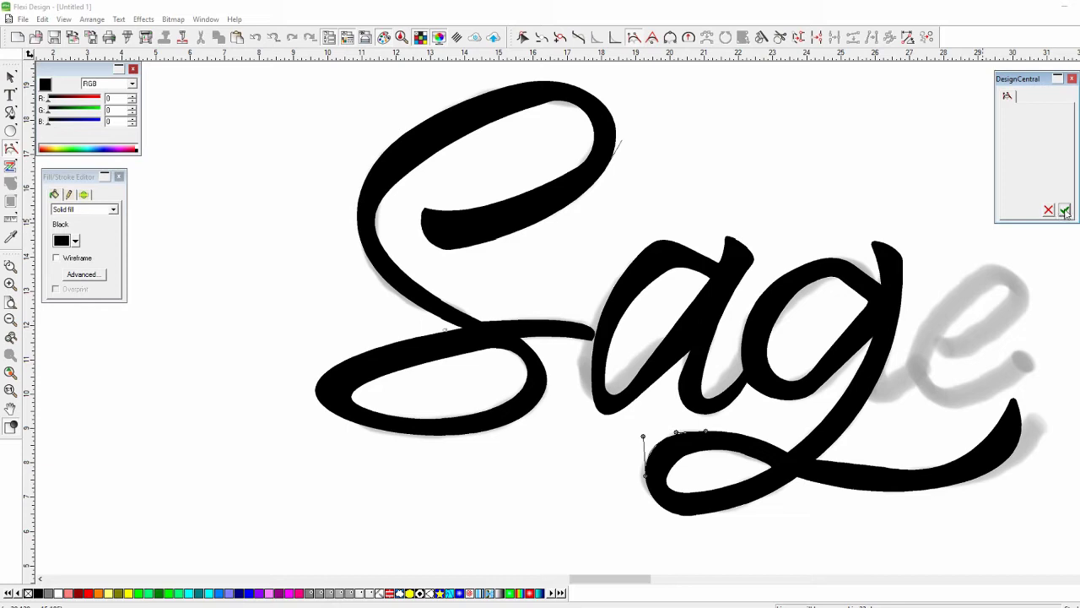
Smooth the bottom curve of the "g"'s lower loop and the underside of its tail out to the tip.
click(707, 518)
drag(708, 519, 731, 514)
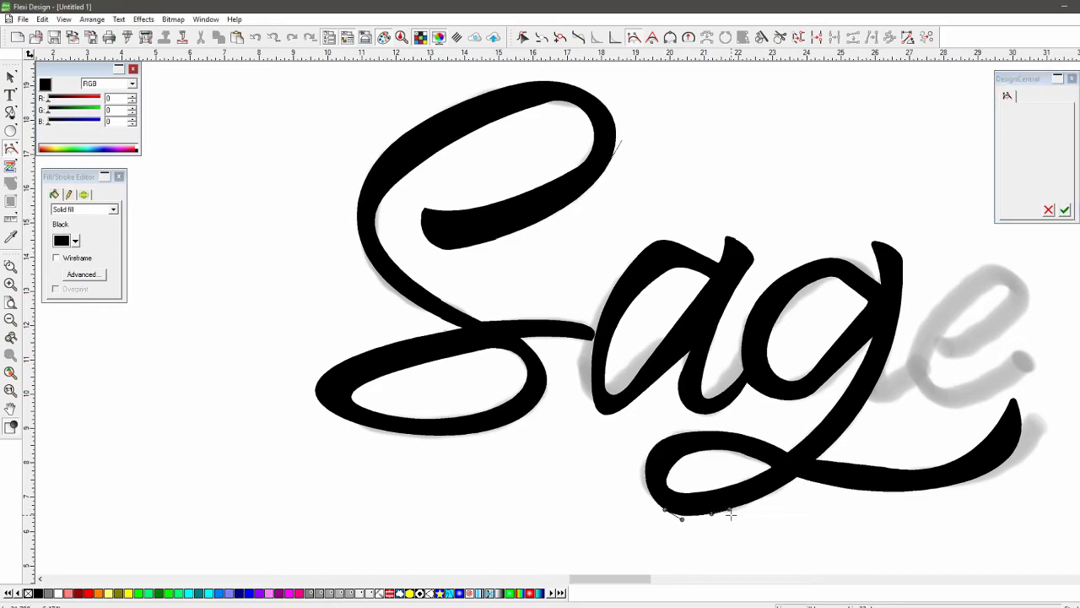
click(1064, 210)
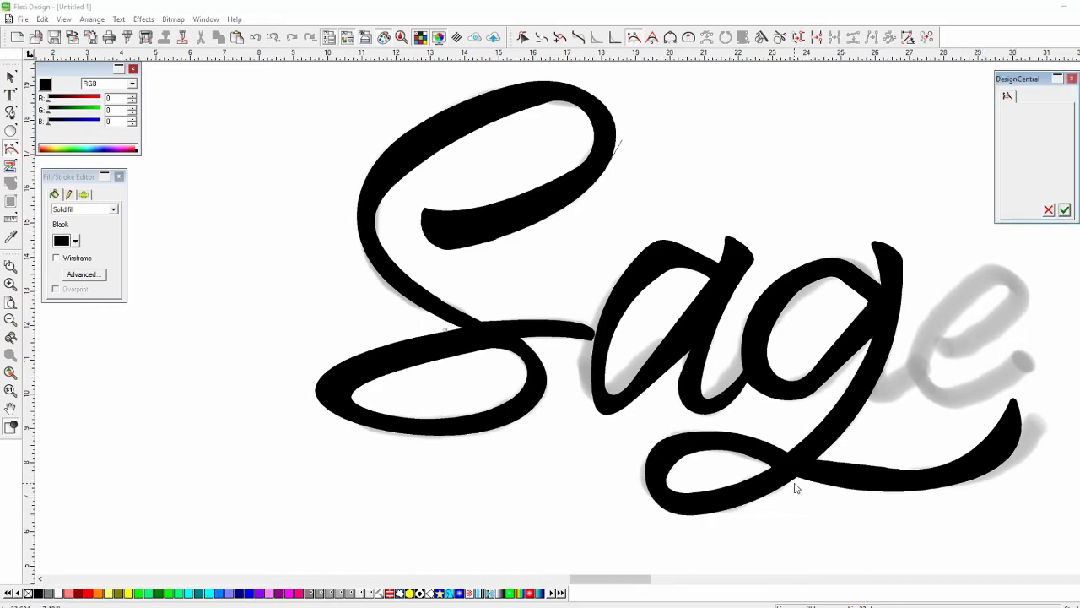
drag(797, 476, 1039, 418)
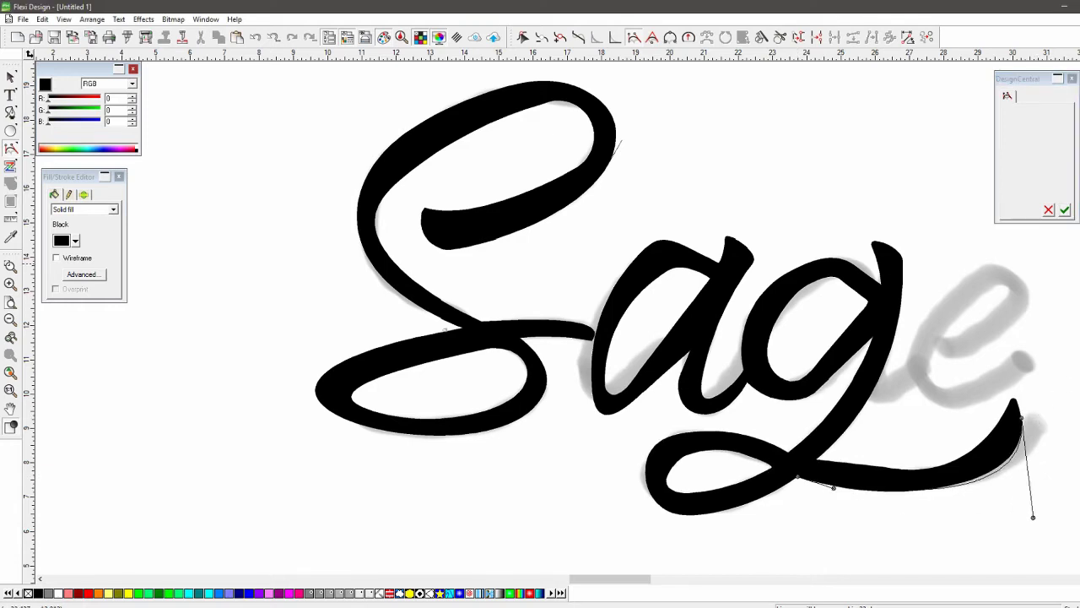
click(1065, 210)
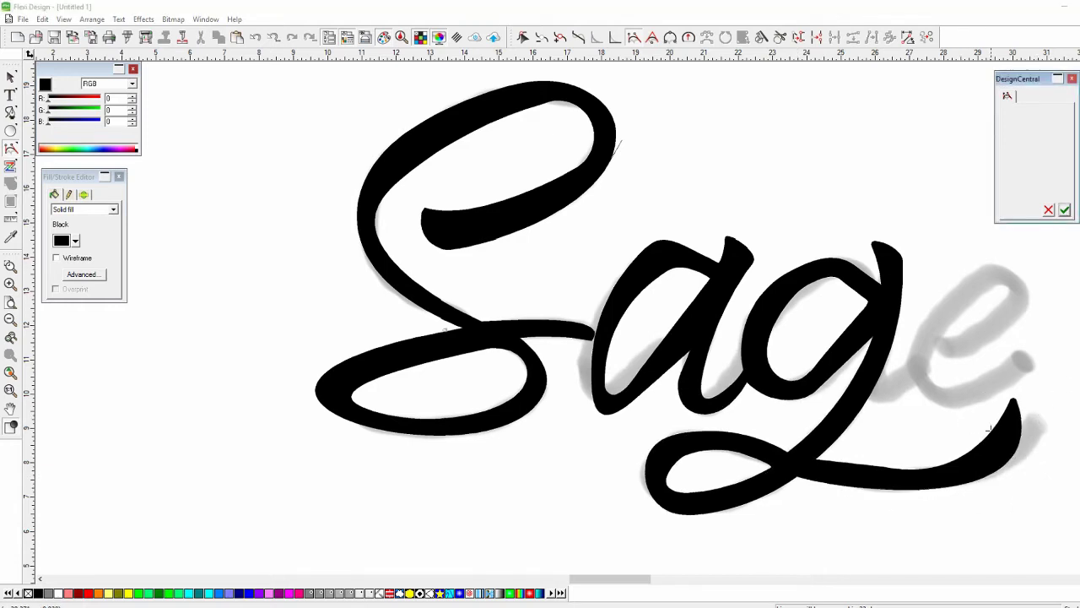
Smooth the upper edge of the "g"'s tail and round off the pointed tip at its end.
drag(990, 431, 813, 455)
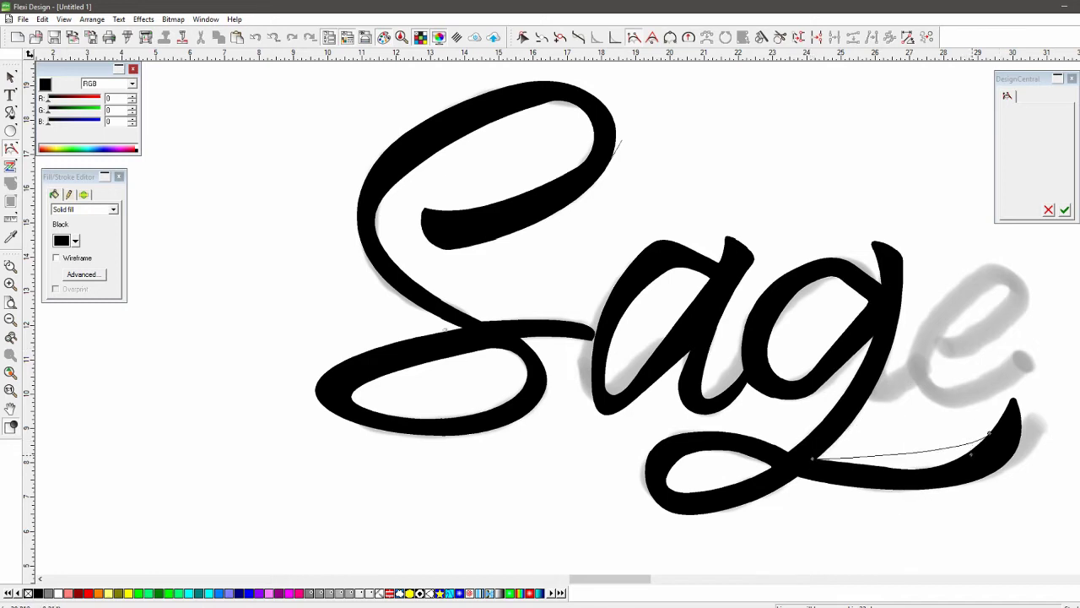
drag(971, 454, 959, 498)
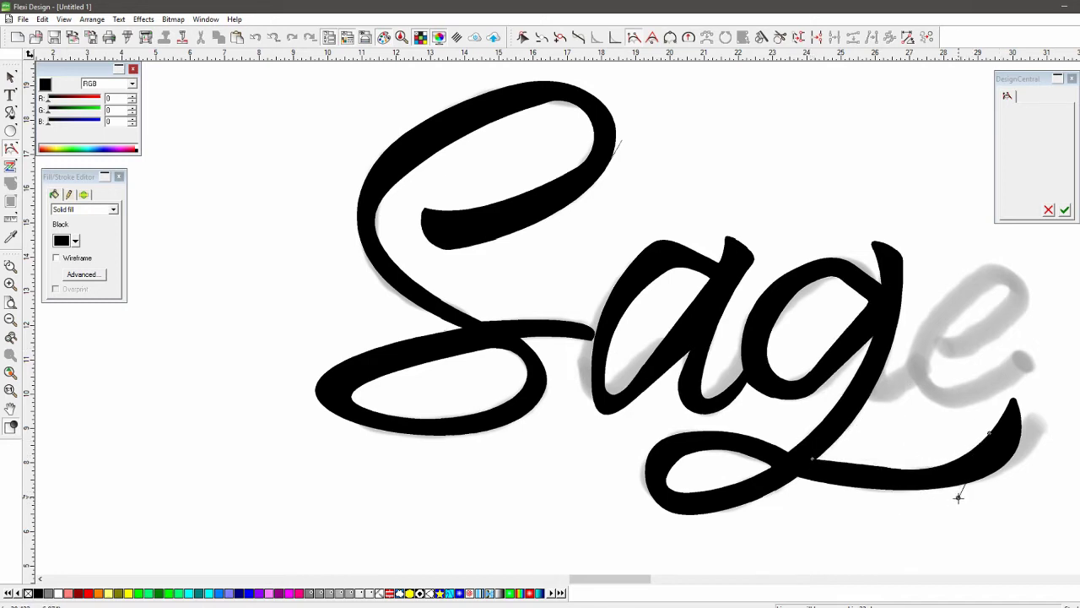
click(1065, 210)
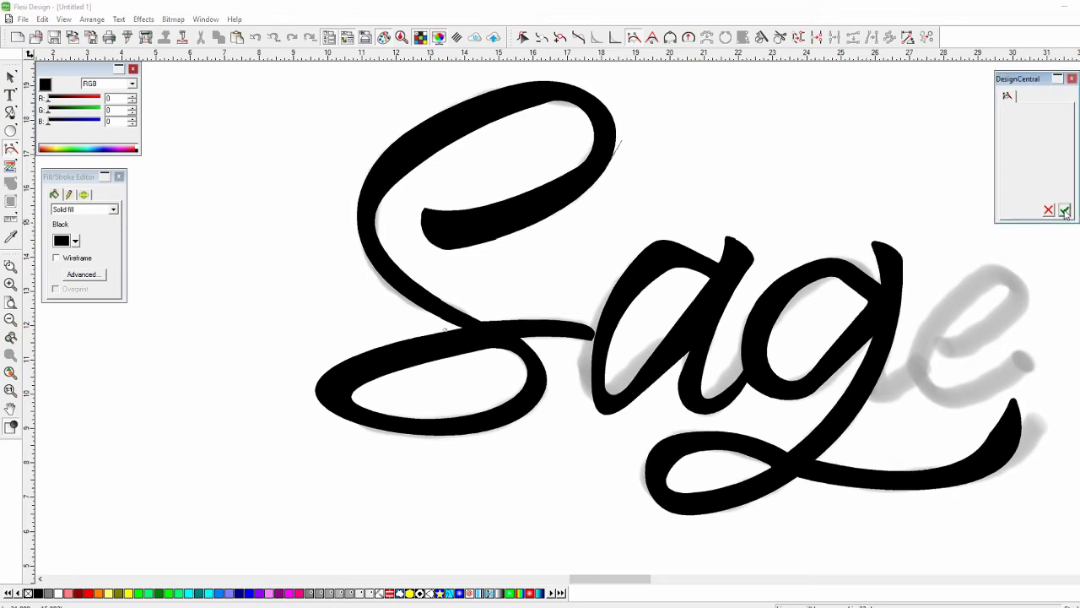
click(986, 439)
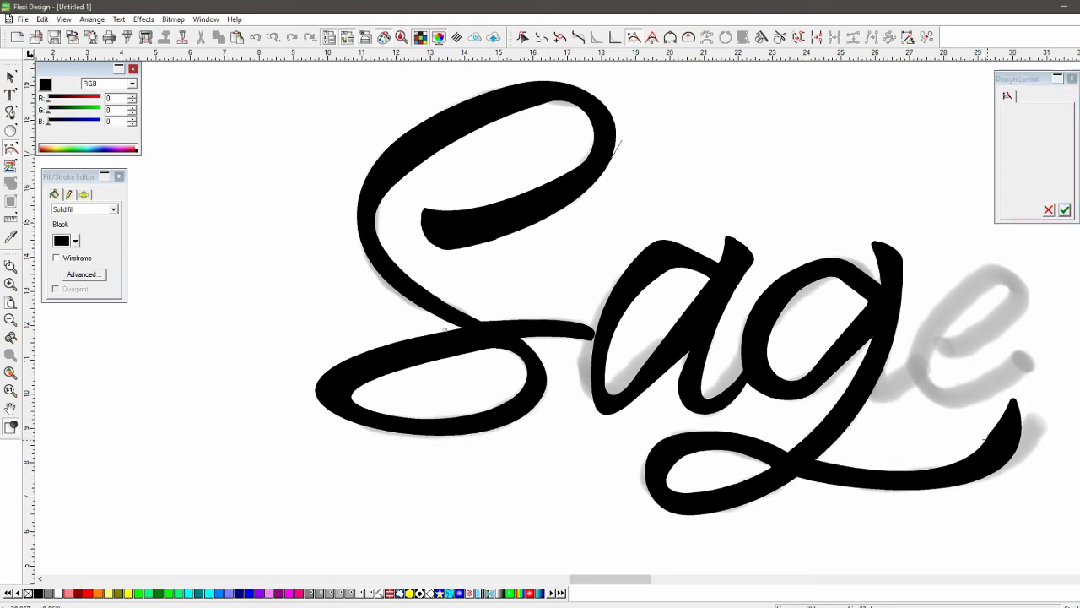
click(1019, 405)
click(1066, 212)
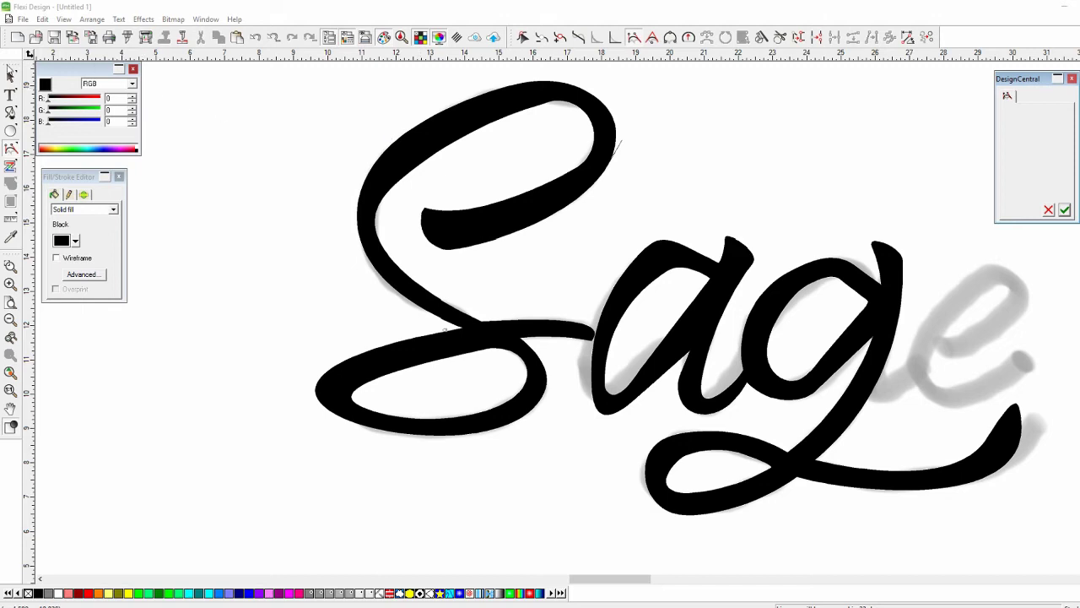
Move the "S" right to X 14.465 in so its connecting stroke runs into the "a".
click(10, 76)
click(363, 236)
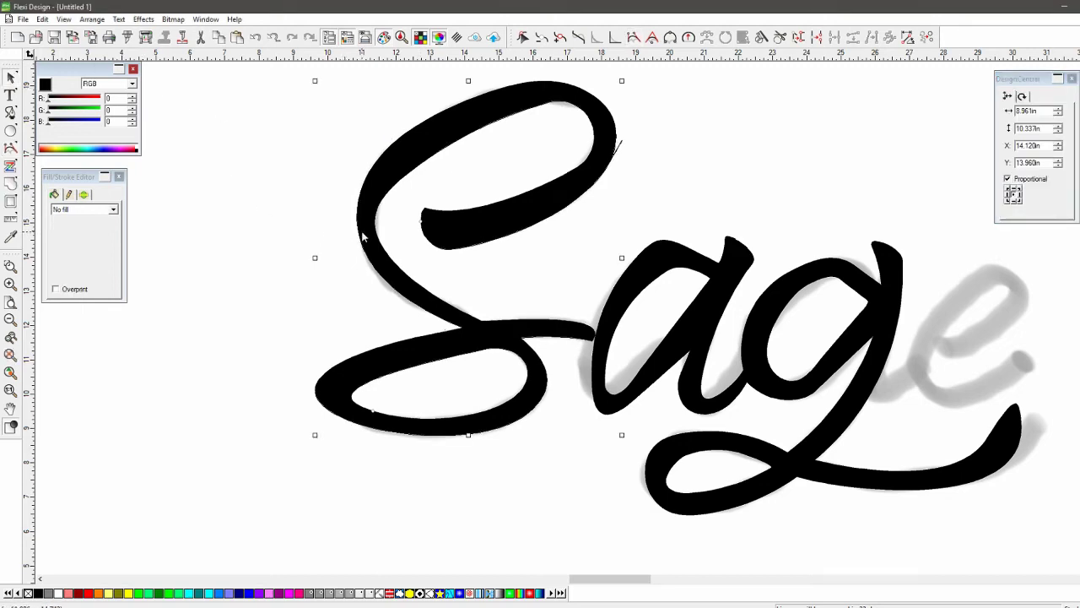
key(Right)
key(Right)
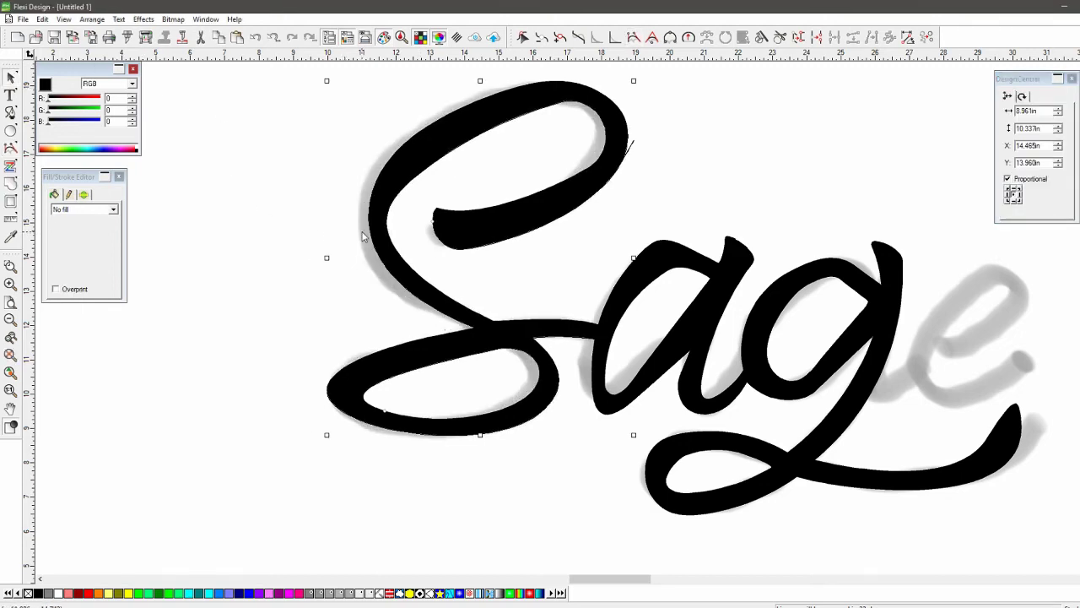
click(662, 181)
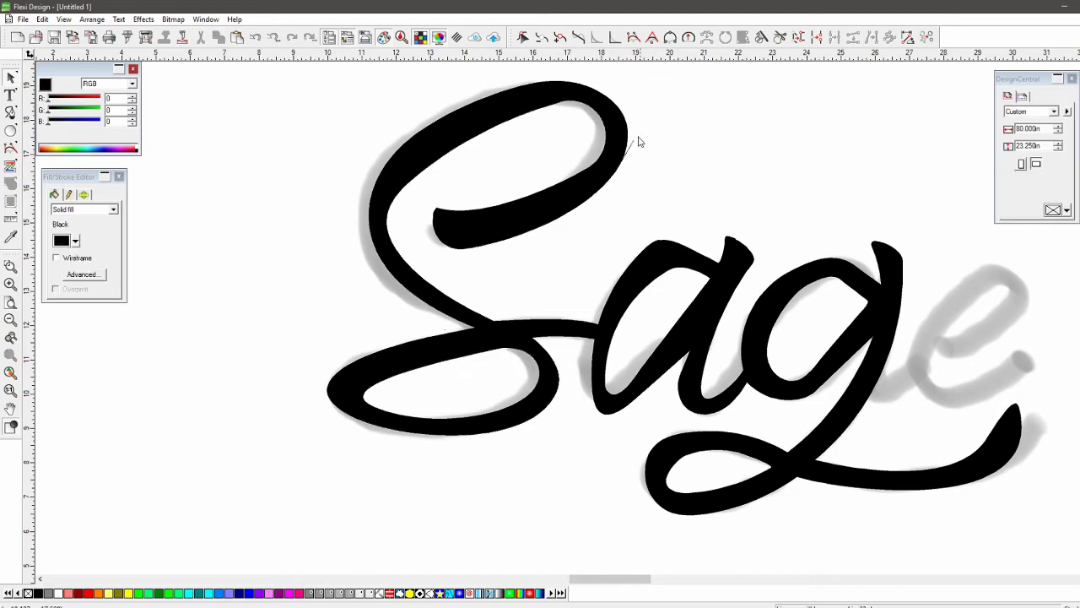
Try to delete the stray spur points beside the upper right curve of the "S", and undo the deletion.
click(633, 144)
click(705, 147)
click(523, 38)
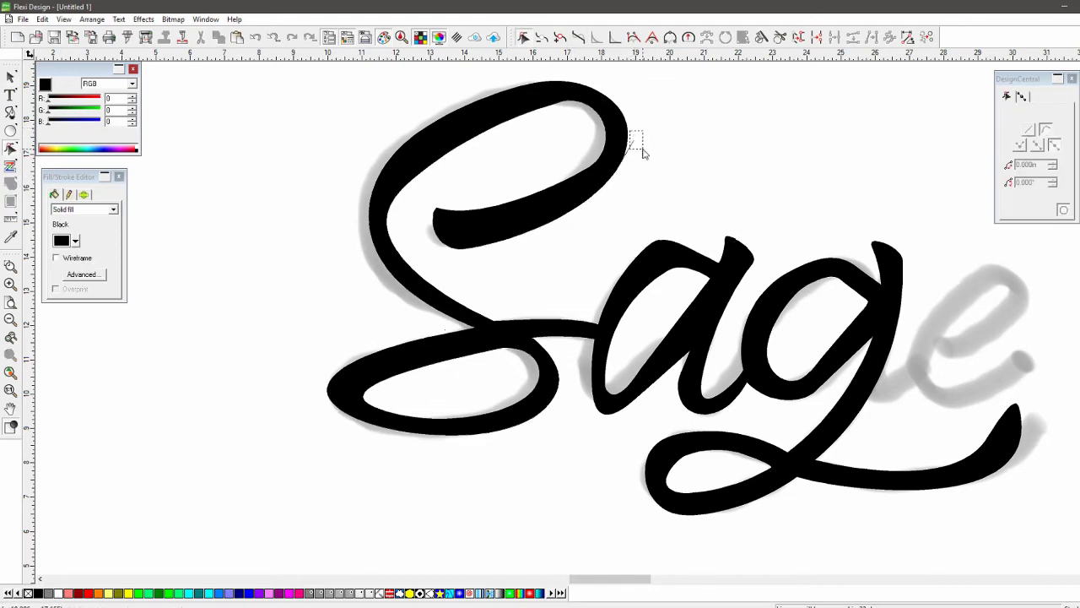
drag(641, 152, 640, 148)
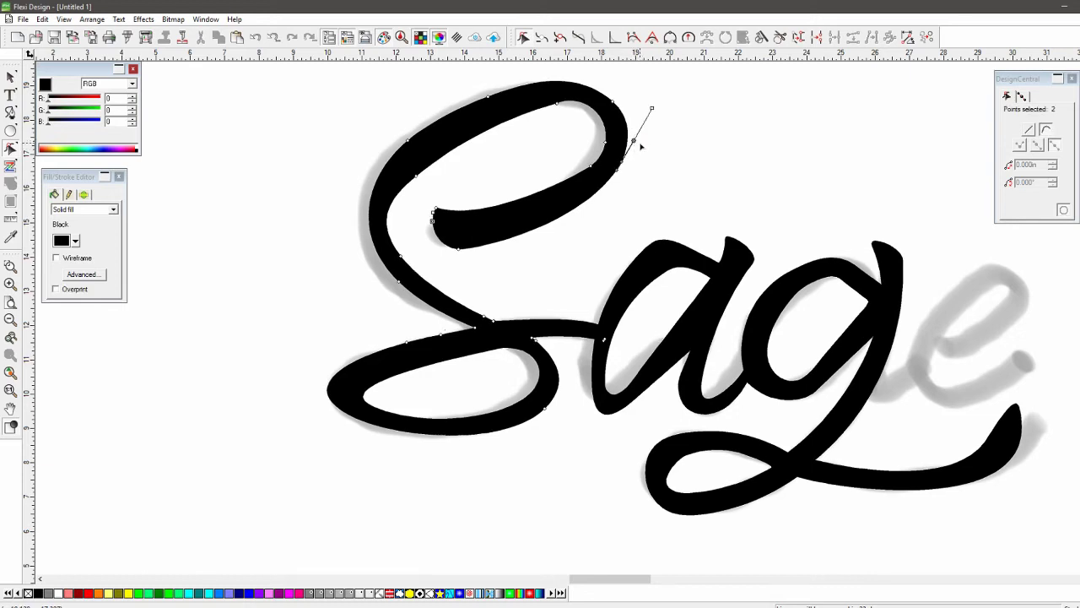
key(Delete)
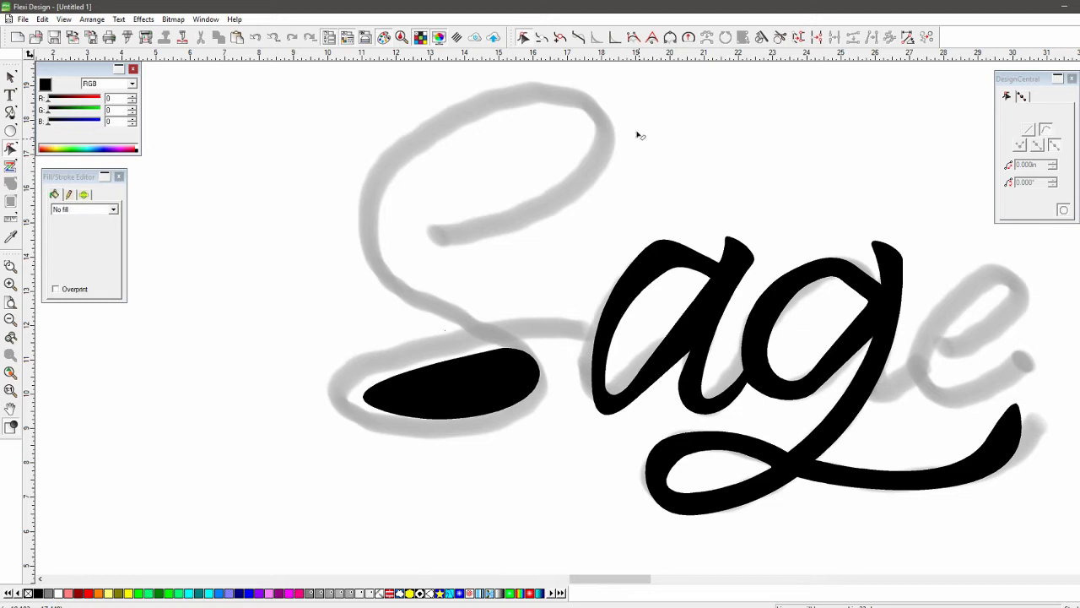
key(ctrl+z)
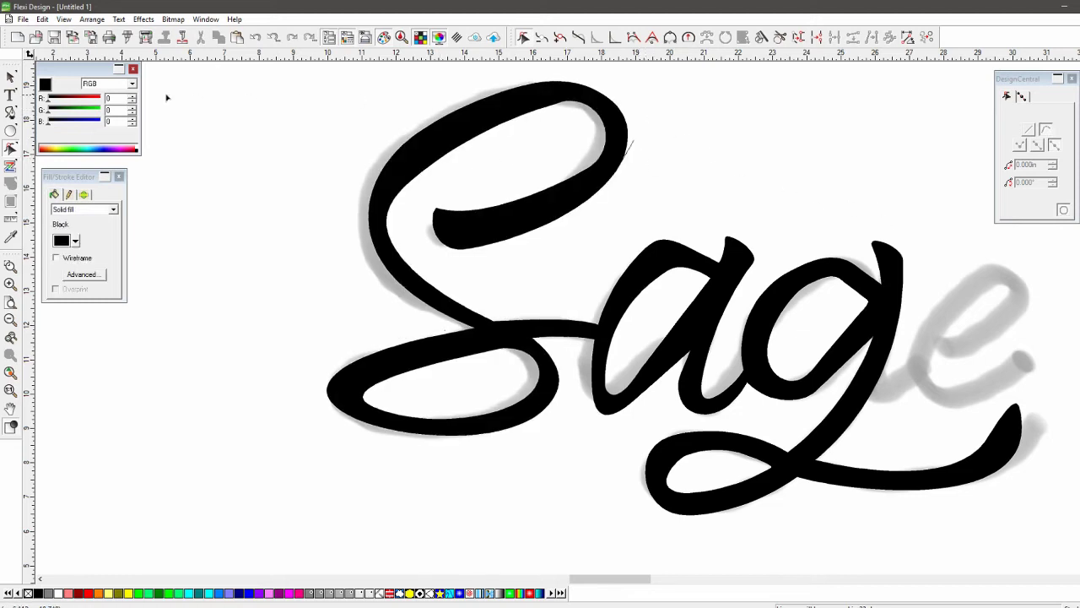
click(11, 77)
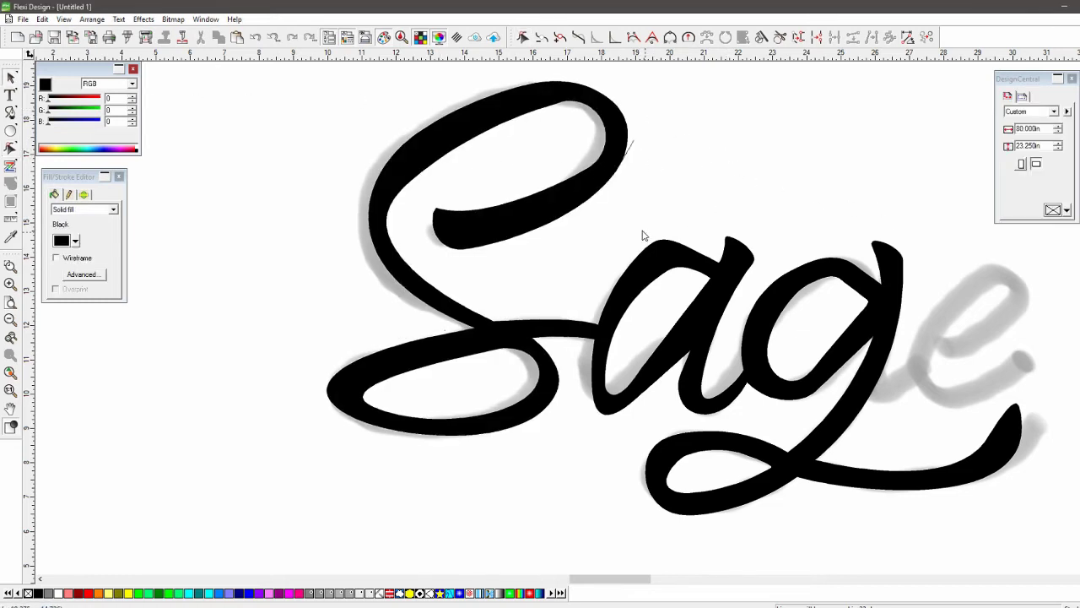
Trace the "e" with Bézier curves from the "g"'s stem over its top, around its bowl, and into the inner lower curve.
click(11, 113)
click(883, 346)
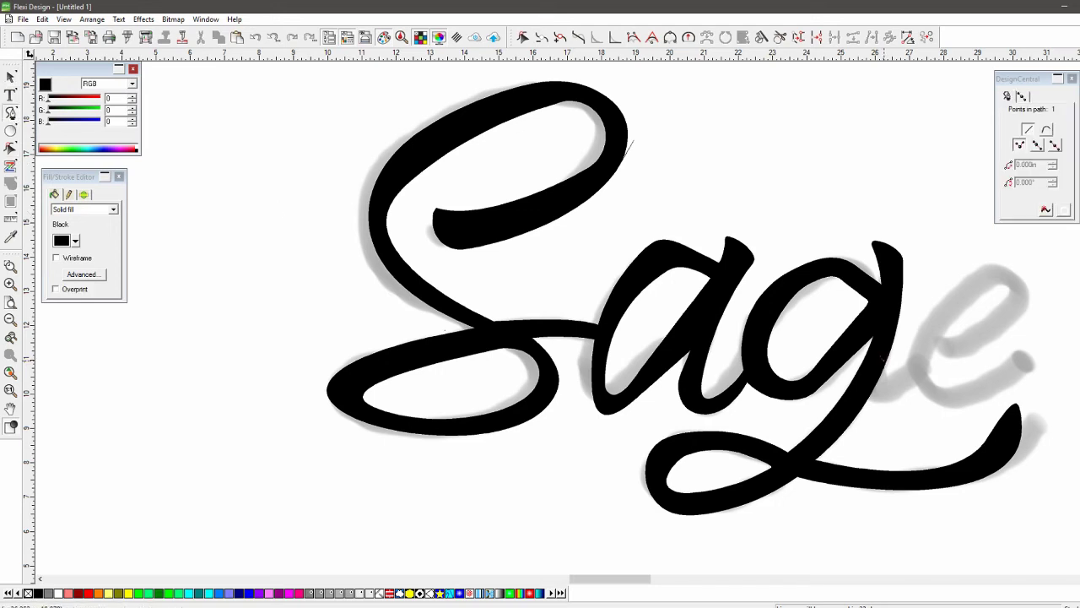
click(908, 361)
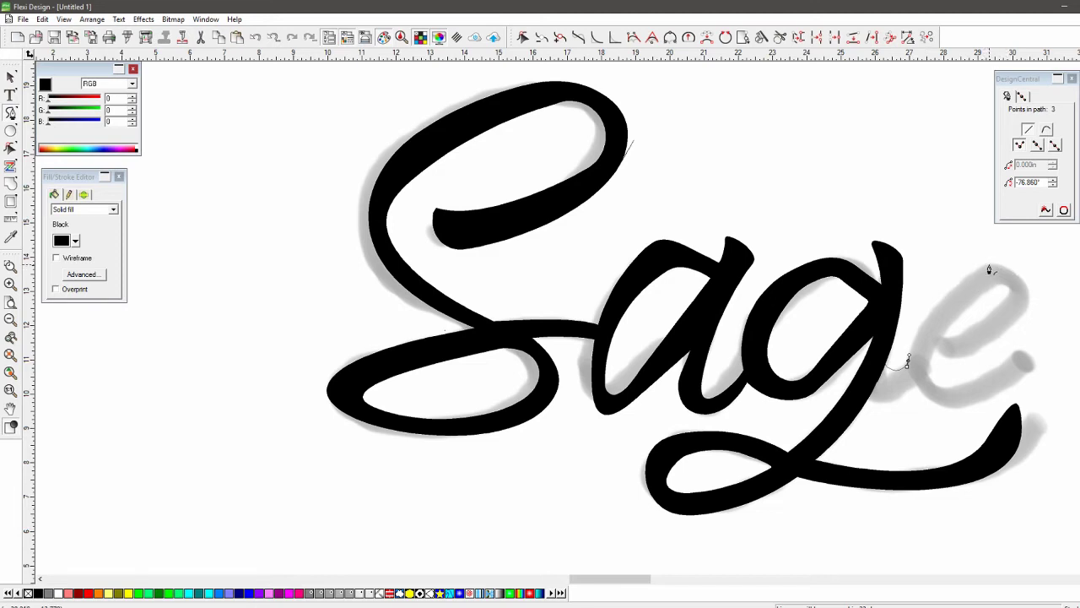
click(989, 266)
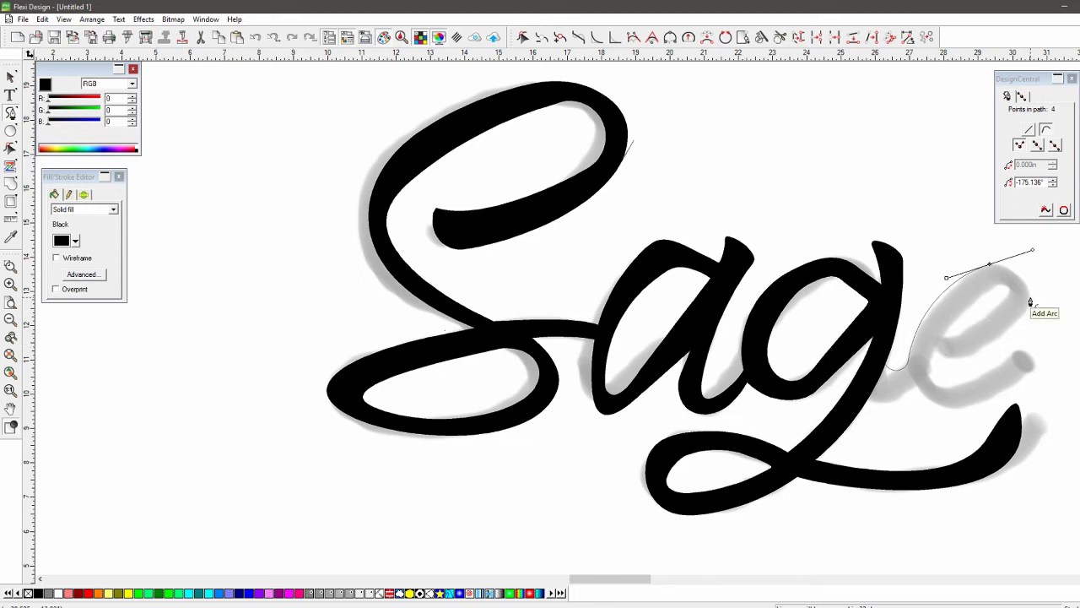
drag(1030, 296, 1017, 280)
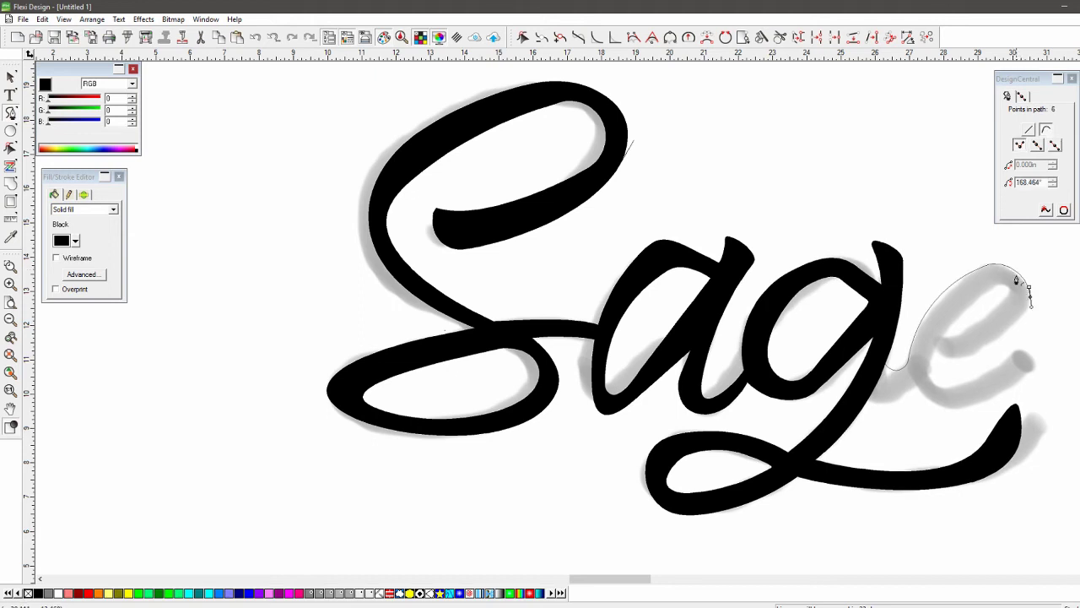
mouse_move(937, 352)
mouse_down()
mouse_move(974, 374)
mouse_move(977, 353)
mouse_move(956, 351)
mouse_up()
drag(931, 381, 931, 367)
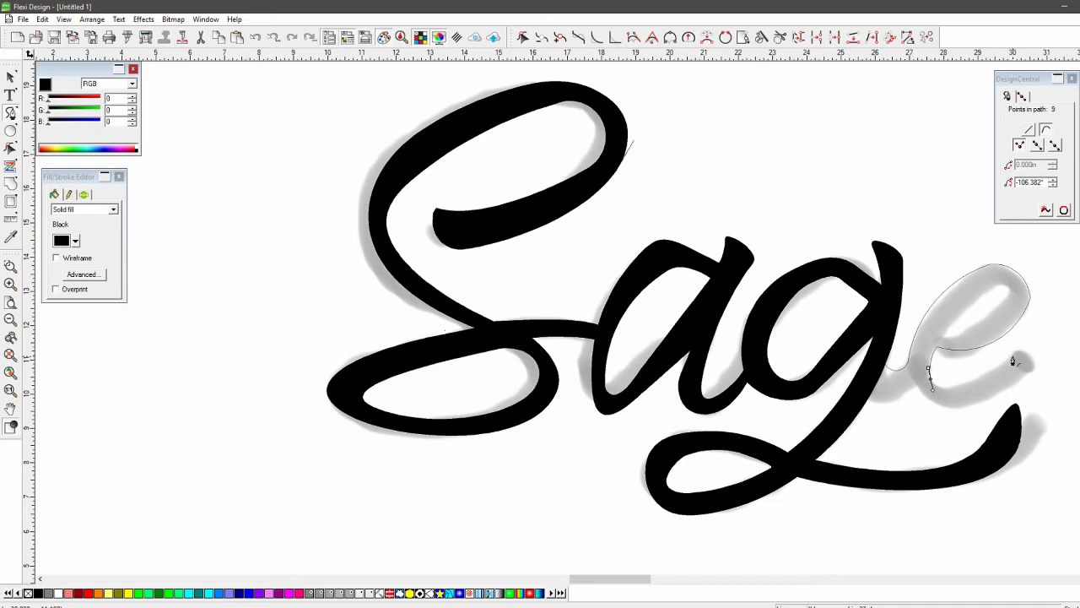
Continue the "e" outline along the upper edge of its lower stroke and across the angled end of its terminal.
drag(1011, 362, 943, 391)
key(ctrl+z)
click(952, 388)
drag(1022, 355, 1002, 369)
click(1024, 354)
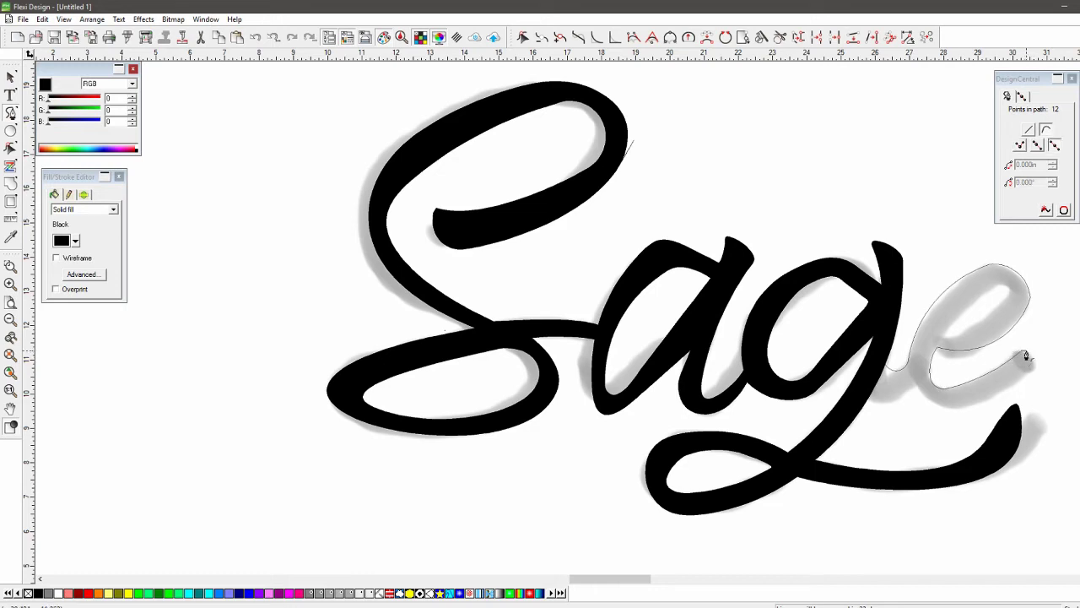
click(1028, 355)
drag(928, 394, 974, 390)
key(ctrl+z)
click(1038, 366)
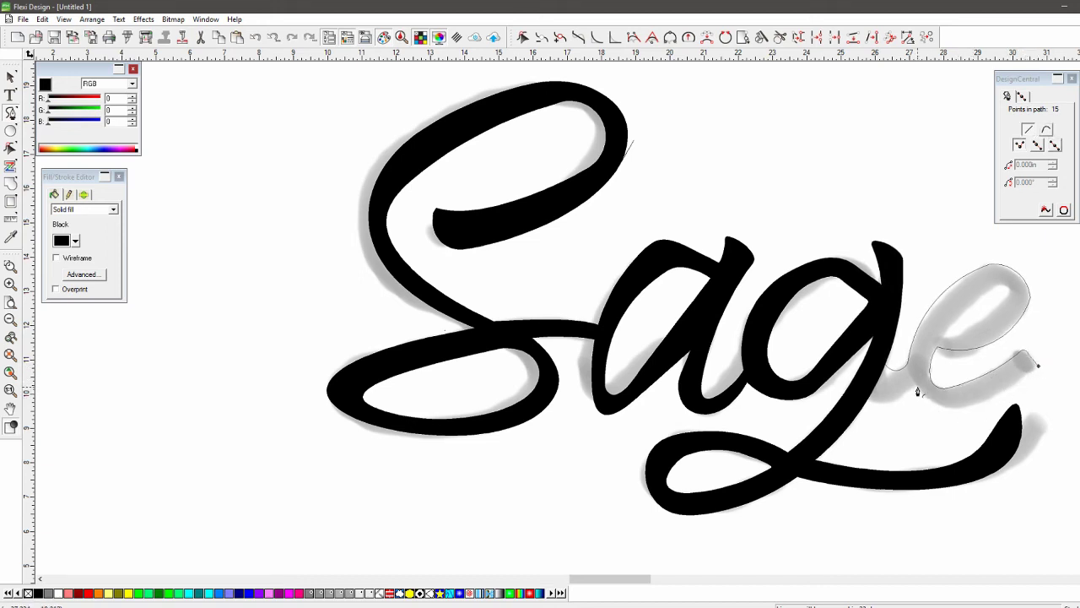
Trace the outer underside of the "e" from the terminal back along the connecting stroke to the "g"'s stem.
drag(917, 390, 979, 412)
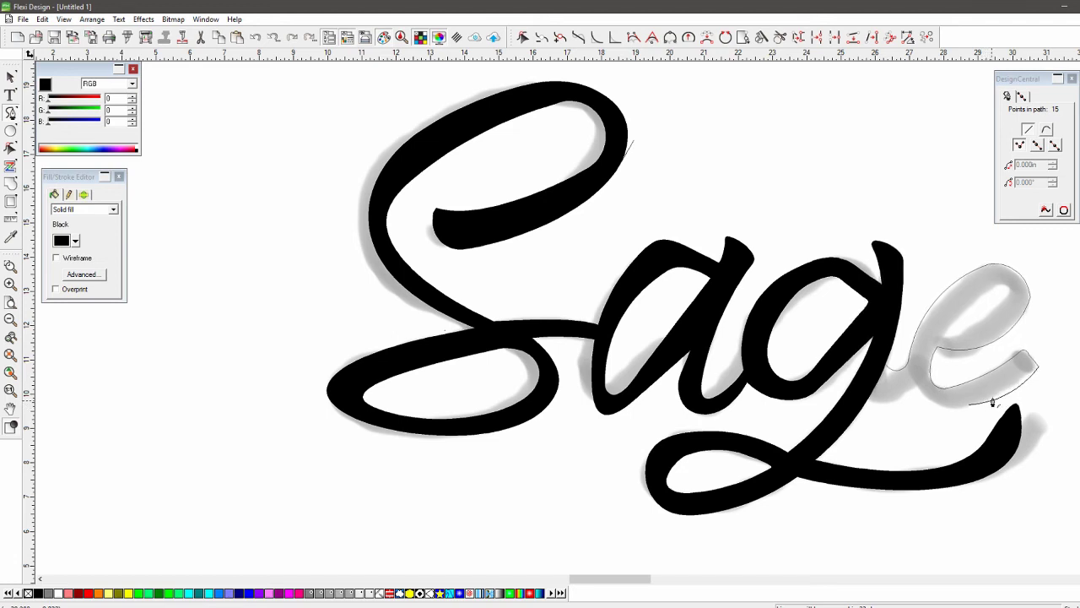
click(922, 399)
drag(928, 398, 869, 402)
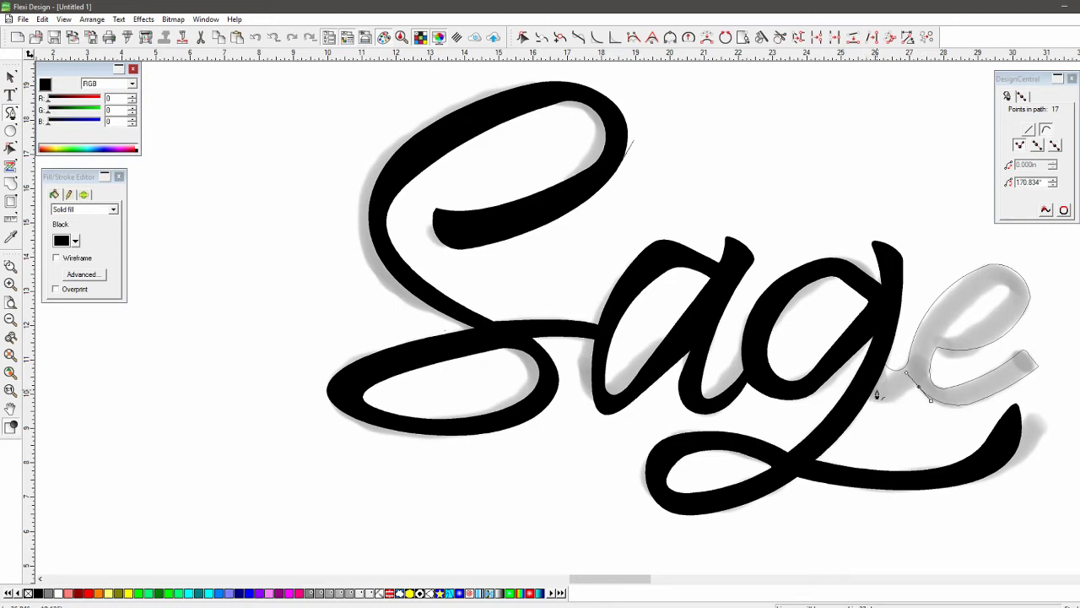
drag(883, 381, 889, 382)
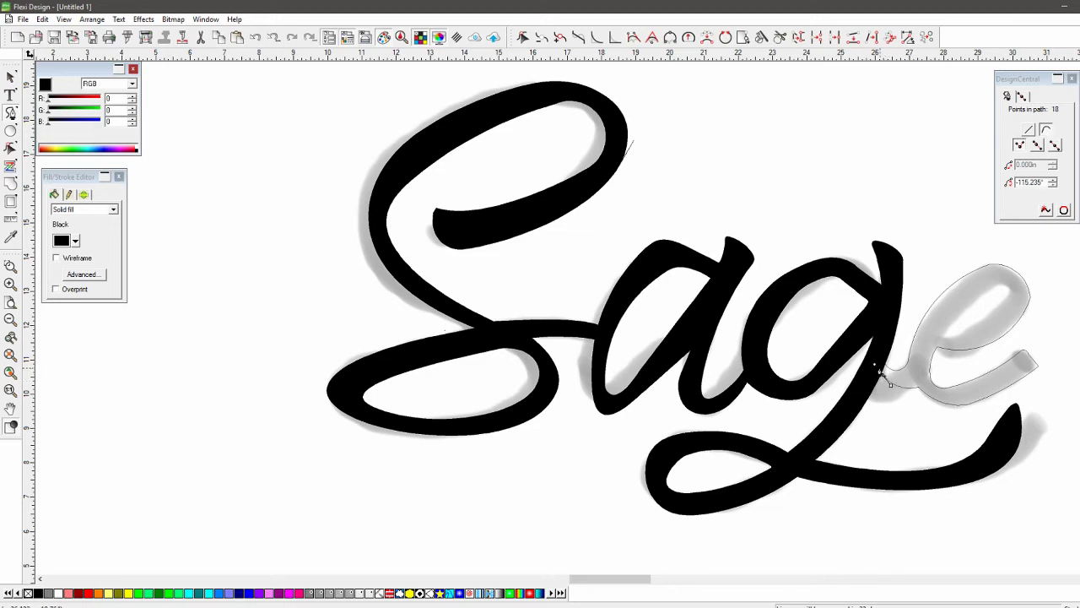
click(879, 367)
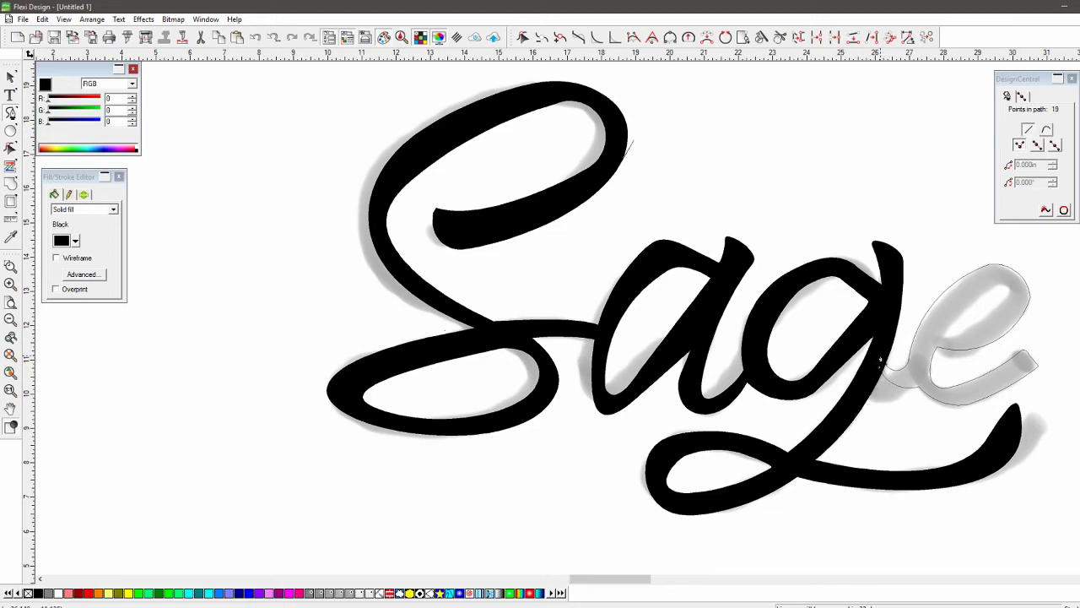
Undo the last points of the connecting stroke, redraw its lower edge, and close the "e" outline at the "g"'s stem.
click(888, 364)
key(ctrl+z)
key(ctrl+z)
key(ctrl+z)
key(ctrl+z)
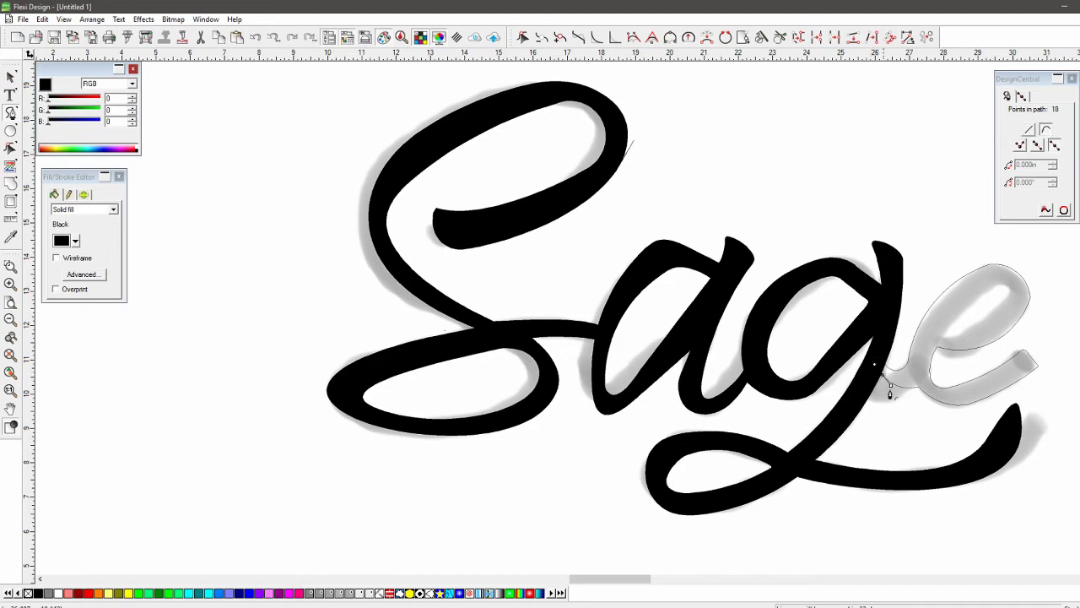
click(899, 393)
drag(878, 368, 893, 342)
click(883, 367)
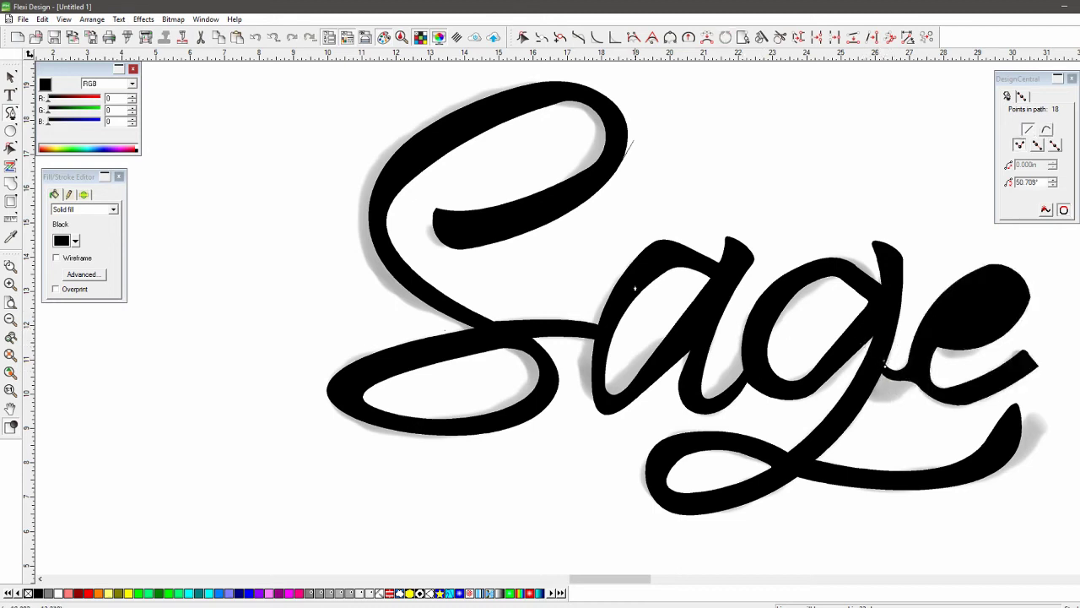
Try the "e" closer to the "g" at X 27.908 in, and move it back to X 28.423 in.
click(10, 76)
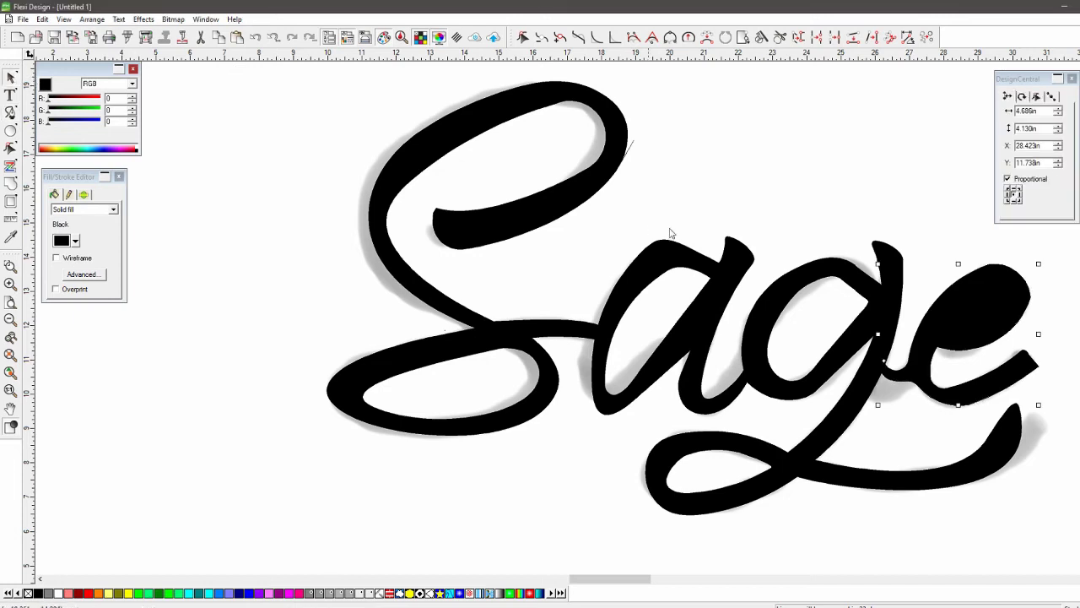
key(Left)
key(Left)
key(Left)
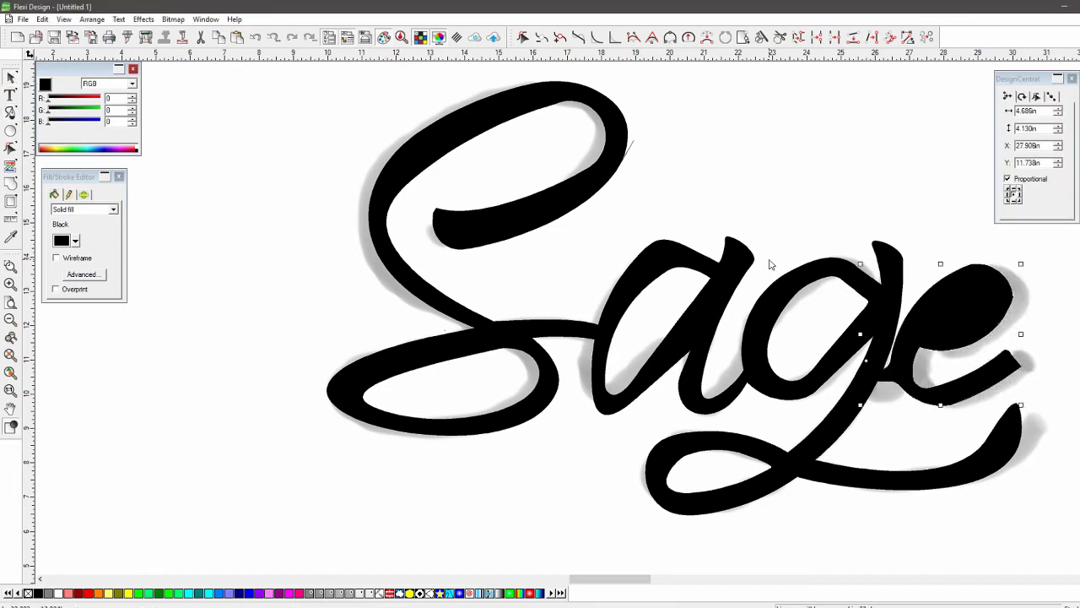
key(Right)
key(Right)
key(Right)
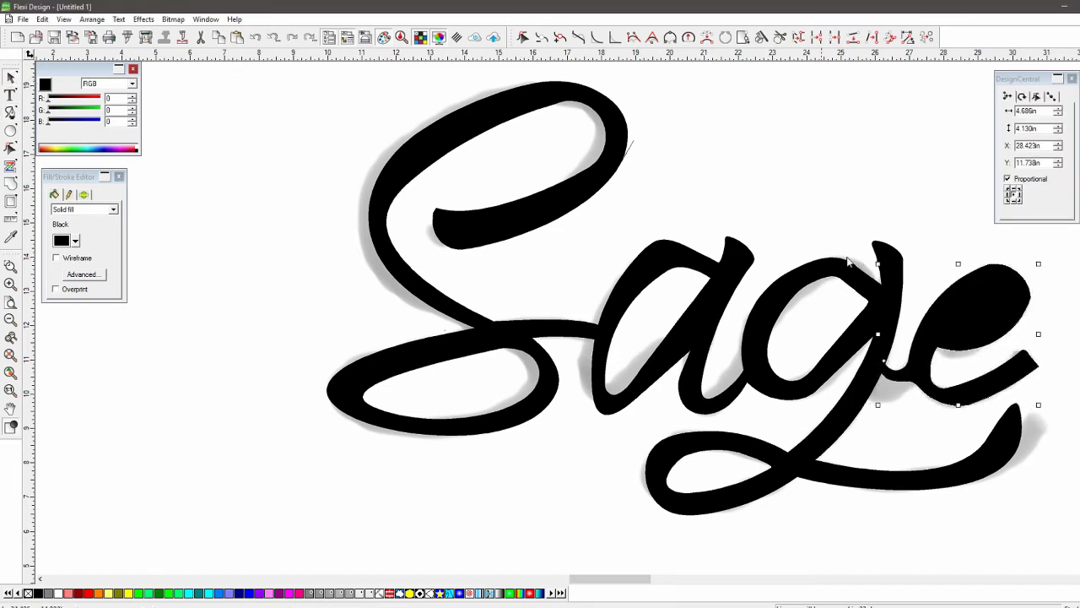
Show the "e" as wireframe, trace its counter as a closed curved path along the sketch, and fill that shape with Gray Blue.
click(78, 258)
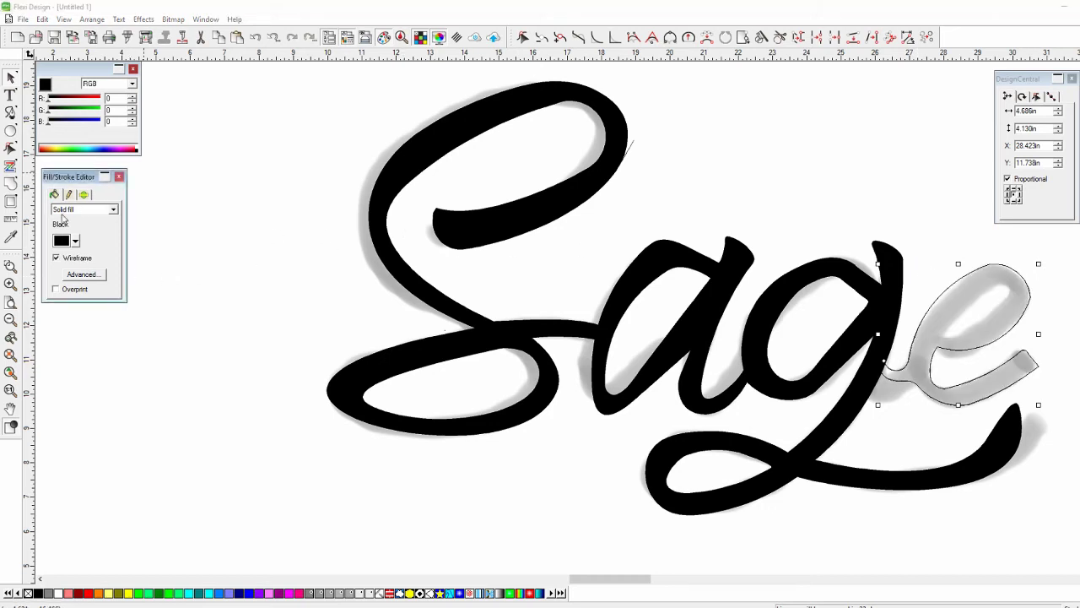
drag(887, 301, 1041, 374)
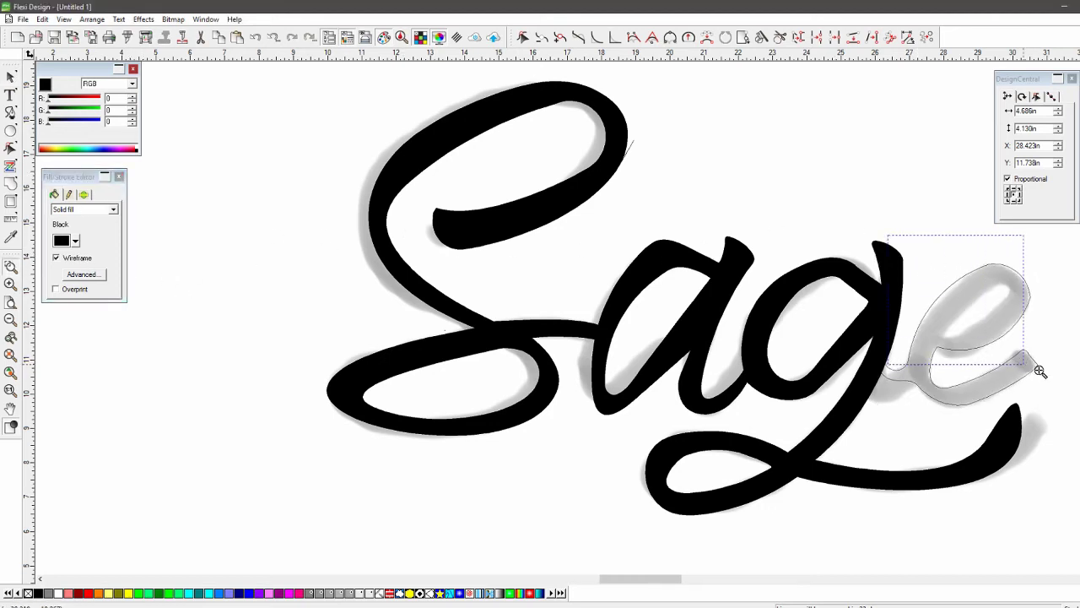
click(10, 112)
click(516, 466)
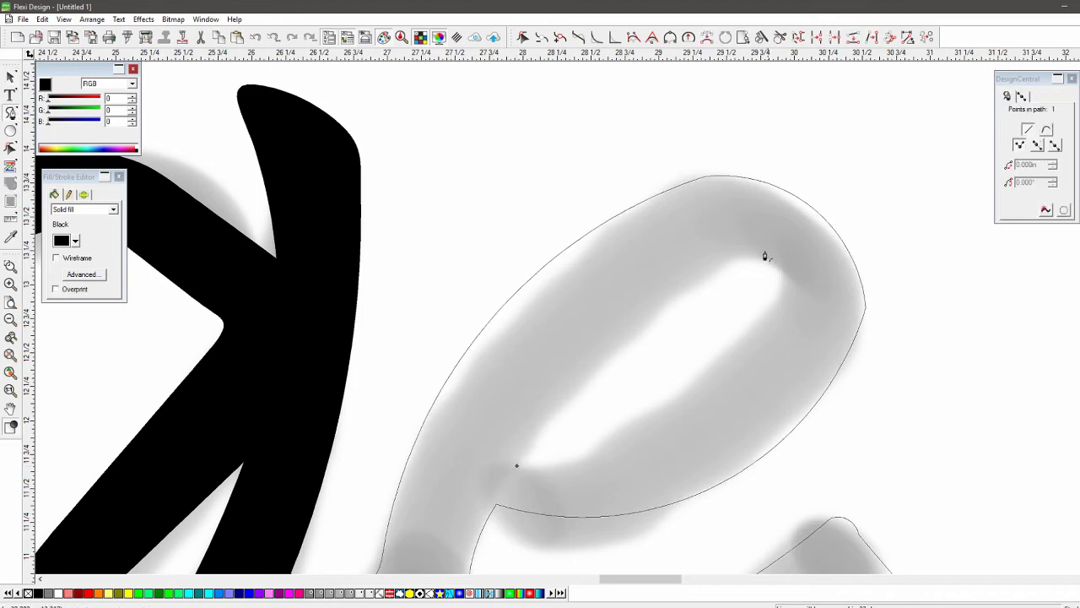
mouse_move(738, 260)
mouse_down()
mouse_move(610, 344)
mouse_move(621, 340)
mouse_up()
mouse_move(783, 280)
mouse_down()
mouse_move(764, 297)
mouse_move(772, 262)
mouse_up()
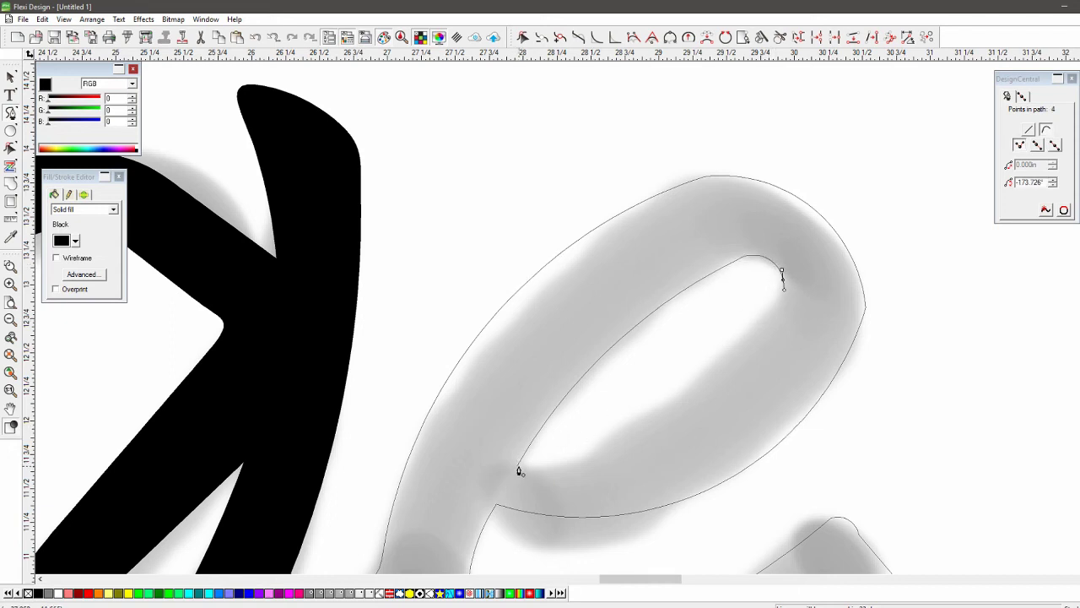
drag(519, 471, 598, 456)
click(227, 594)
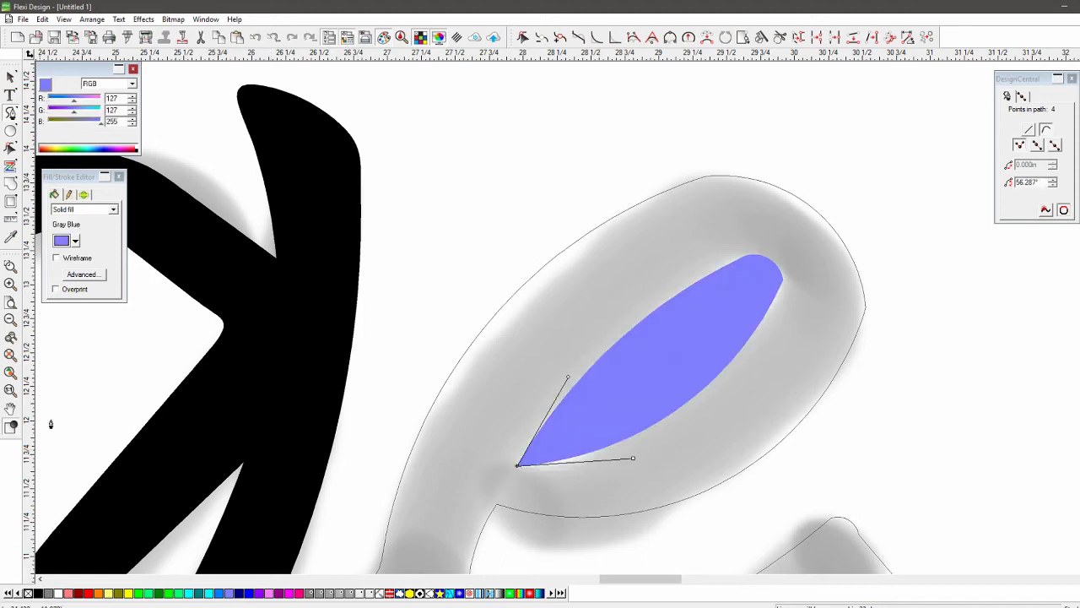
Return the "e" outline from wireframe to its solid black fill.
click(10, 320)
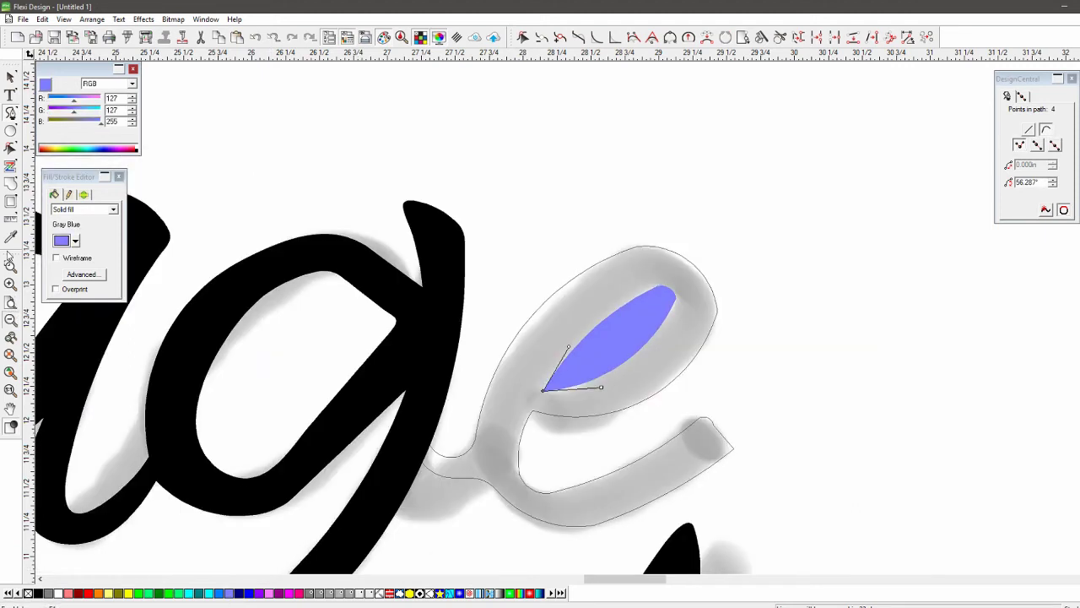
click(11, 320)
click(10, 78)
drag(583, 255, 647, 287)
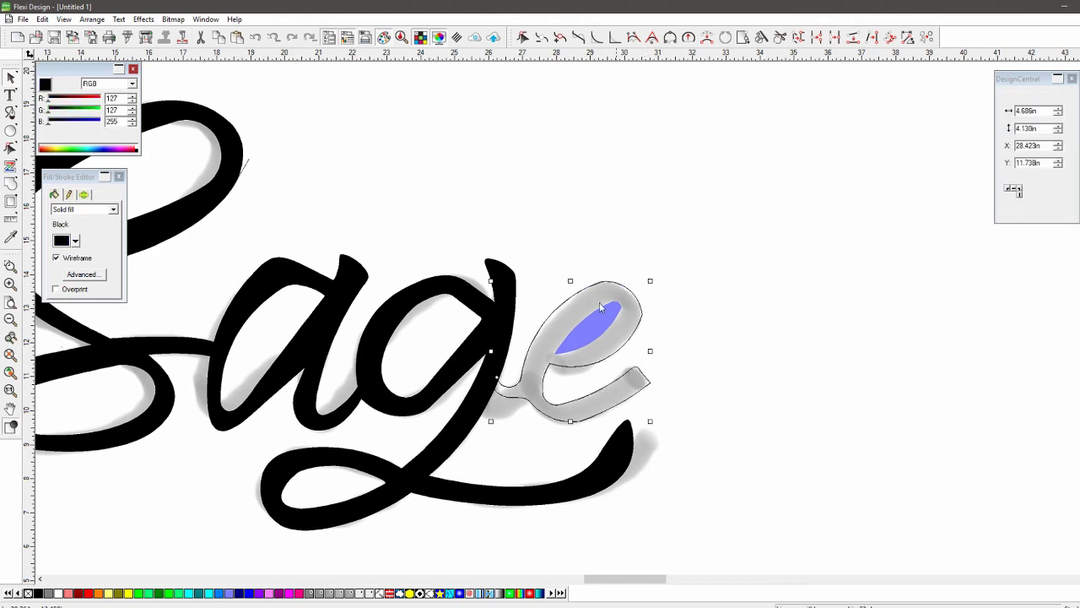
click(74, 259)
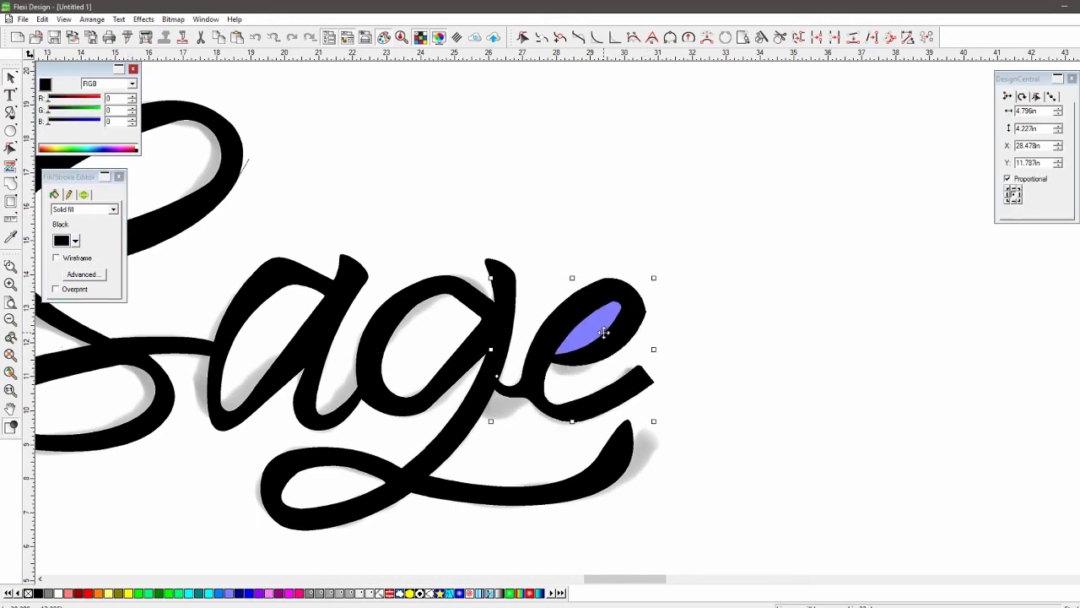
Cut the Gray Blue counter shape out of the black "e" with the Cut Out effect.
click(747, 334)
click(588, 333)
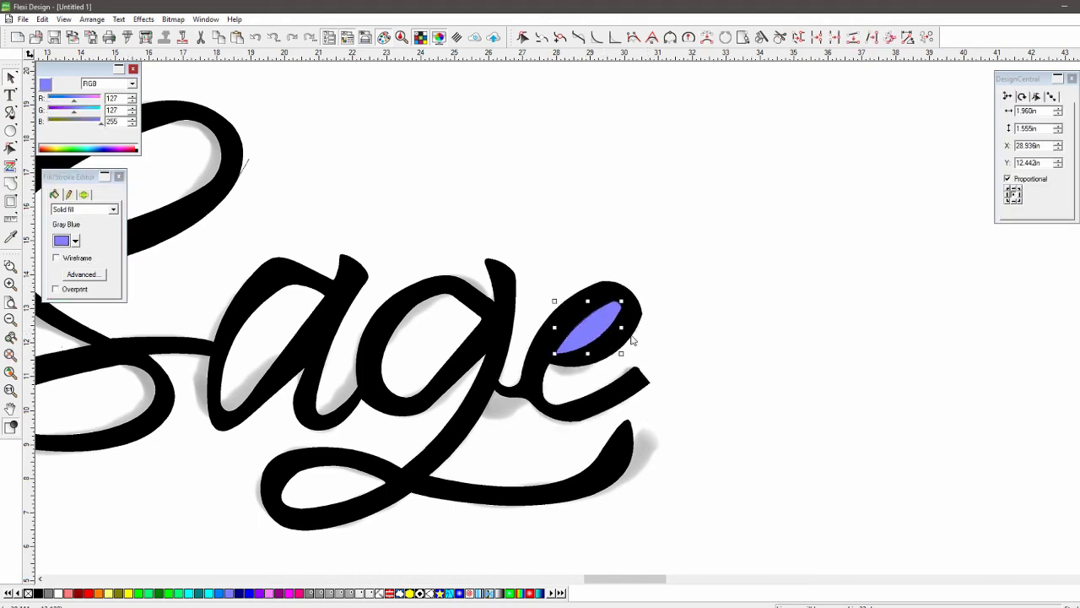
click(635, 340)
click(142, 18)
mouse_move(79, 32)
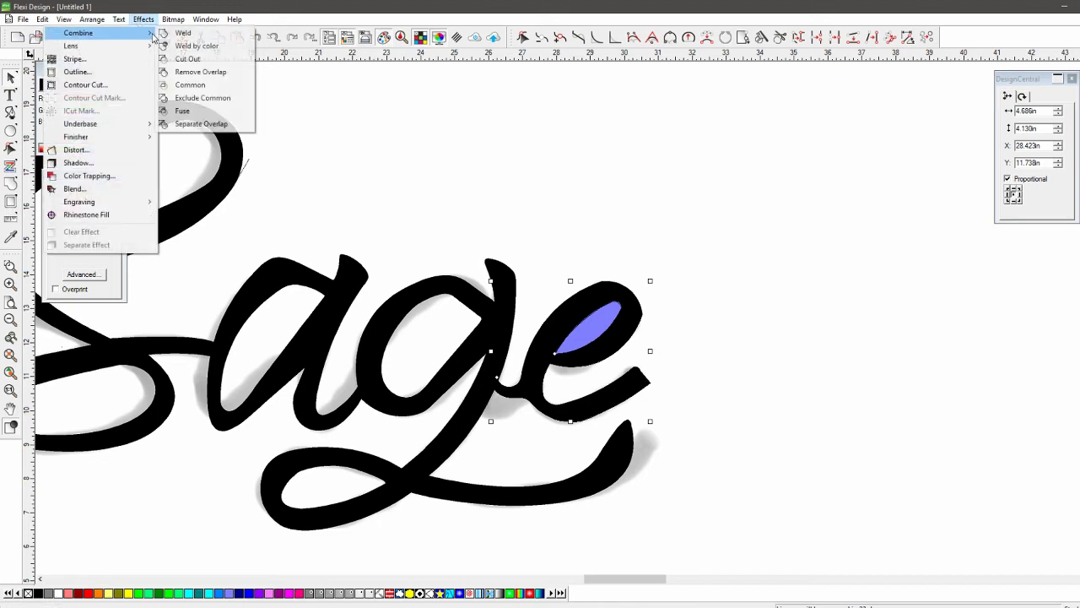
click(182, 58)
click(677, 289)
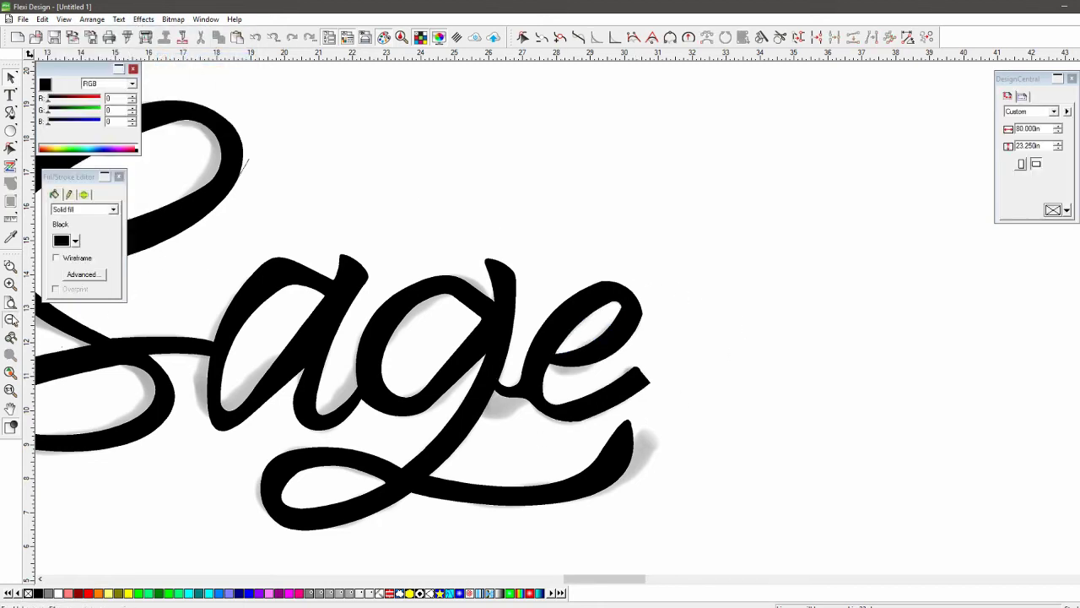
Open the DesignEditor and hide Layer 1, which holds the gray sketch.
click(10, 320)
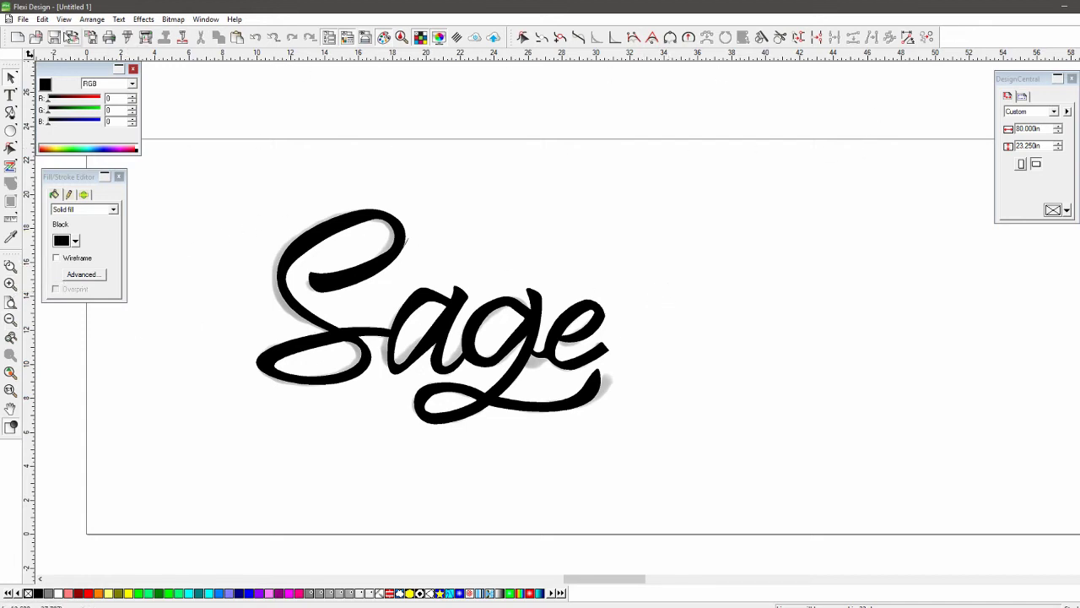
click(86, 21)
mouse_move(61, 16)
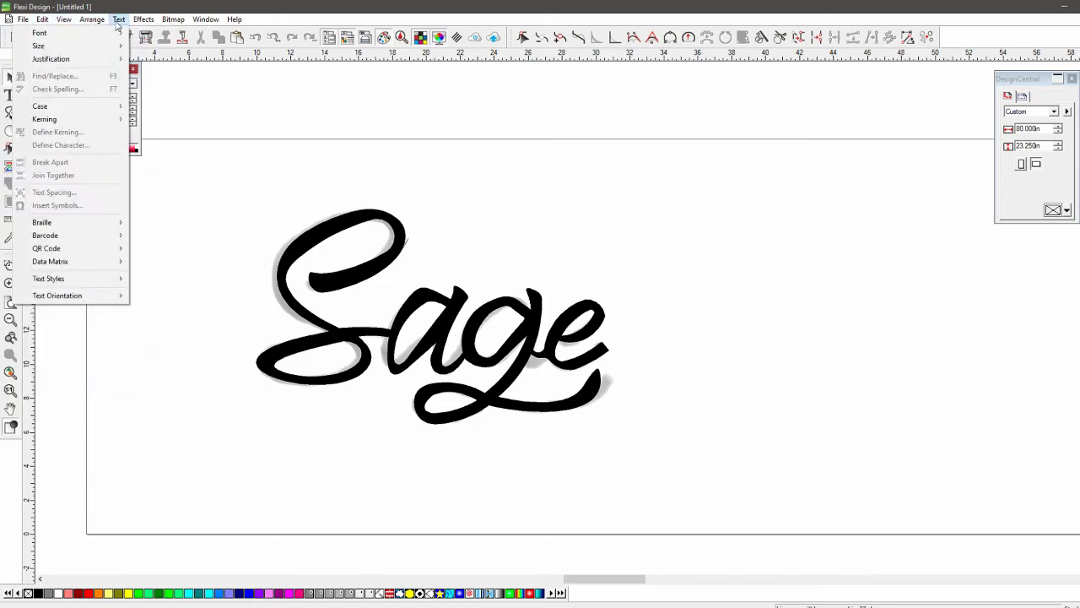
mouse_move(97, 22)
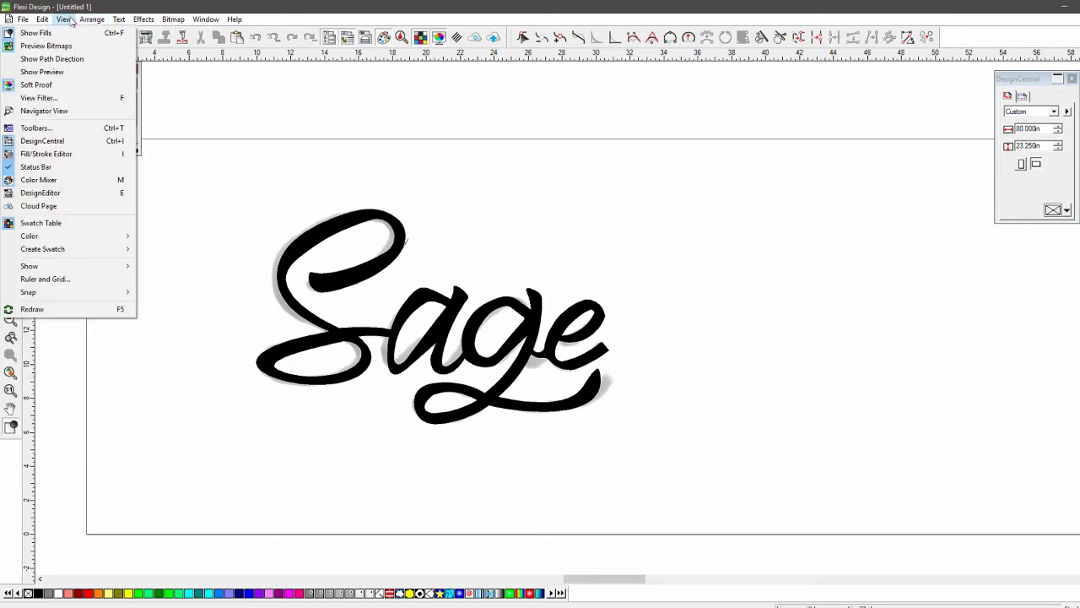
click(57, 192)
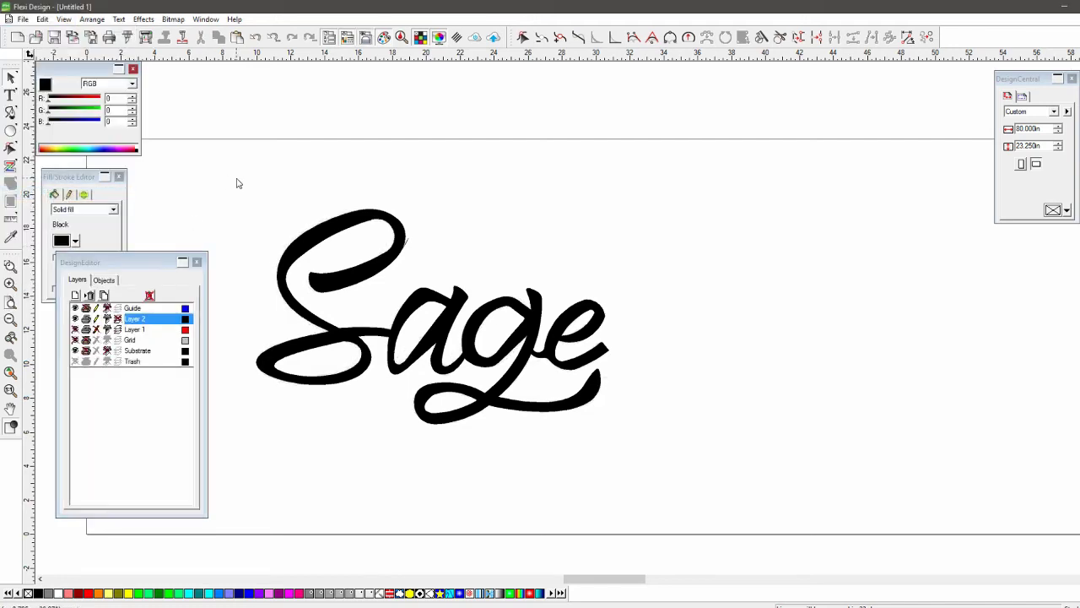
Move the whole "Sage" lettering clear of the DesignEditor and nudge the "e" closer to the "g", to X 39.481 in.
drag(245, 193, 660, 430)
drag(574, 410, 767, 395)
click(760, 353)
click(760, 352)
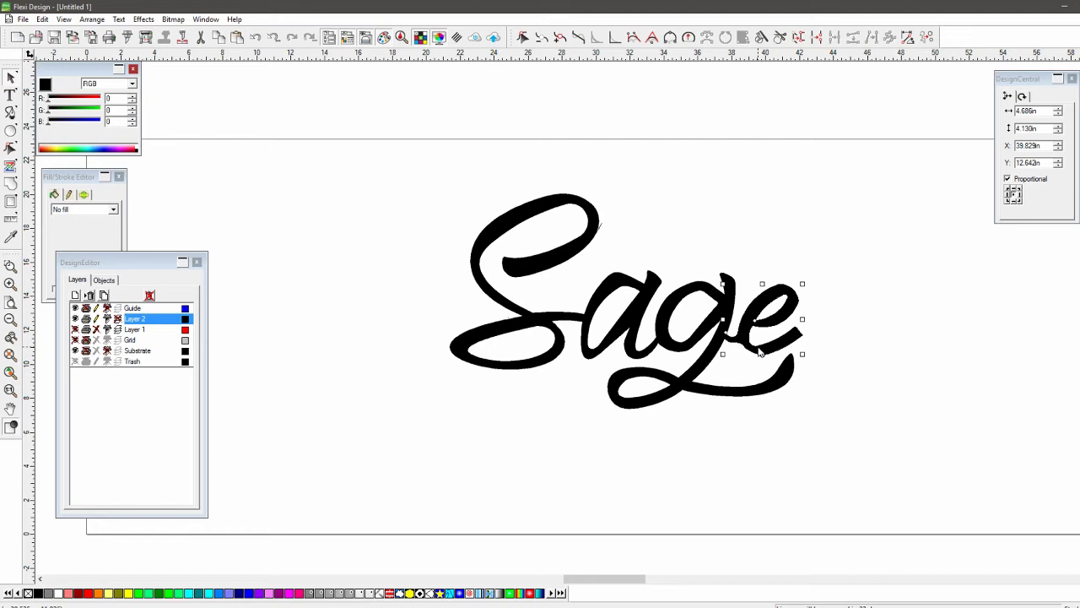
key(Left)
key(Left)
key(Left)
key(Left)
key(Left)
key(Left)
key(Left)
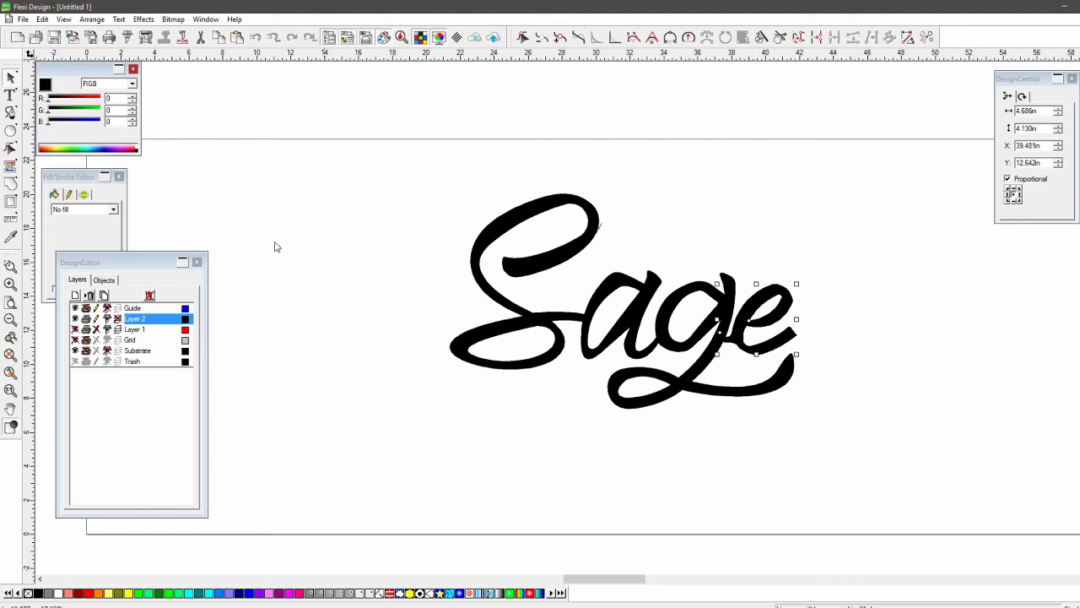
Nudge the "g" and "e" together toward the "a", to X 35.751 in.
click(11, 269)
drag(385, 193, 895, 442)
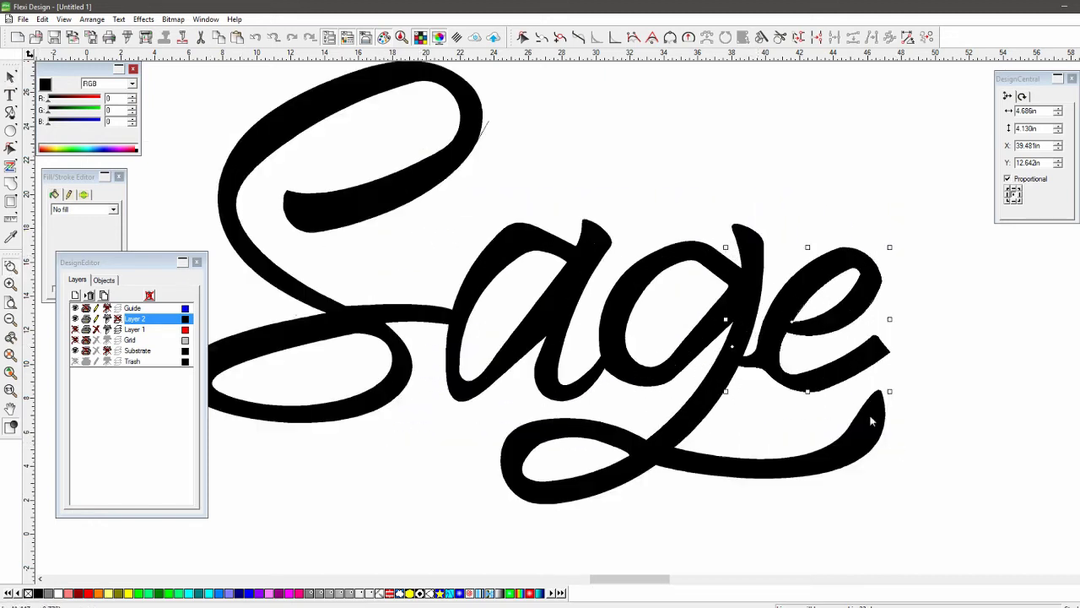
drag(705, 220, 816, 299)
key(Left)
key(Left)
key(Left)
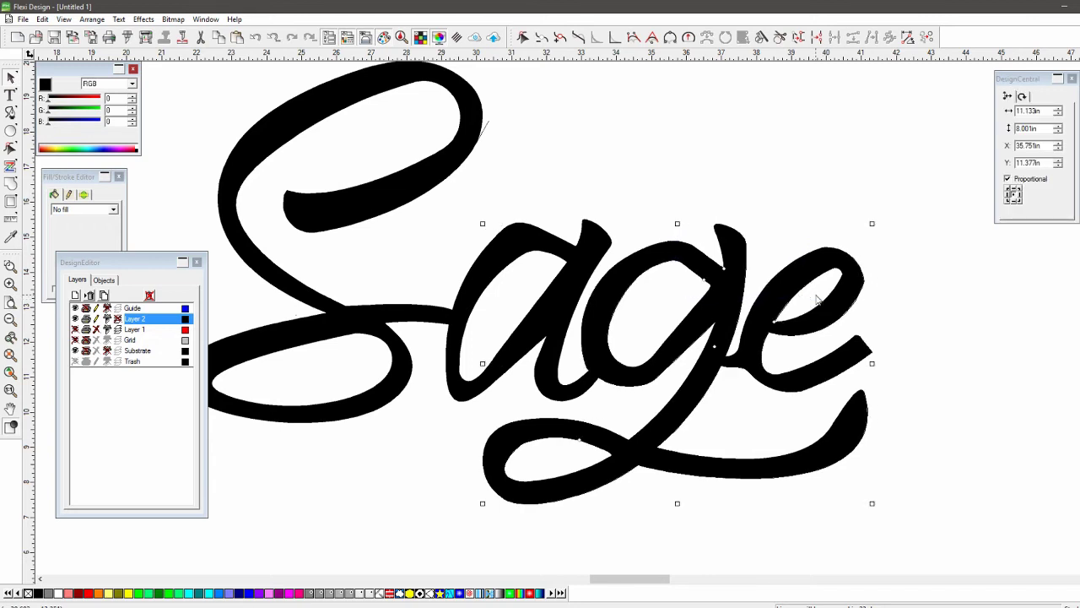
Nudge the "S" toward the "a", to X 26.545 in.
drag(224, 150, 373, 278)
key(Right)
key(Right)
key(Right)
key(Right)
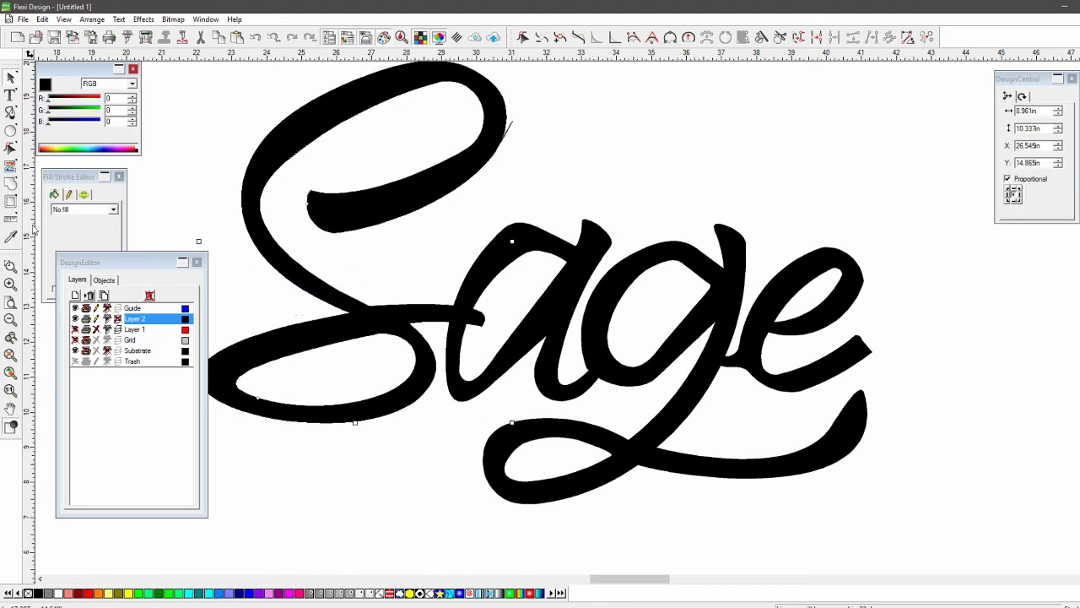
Pull the end points of the "S"'s connecting stroke back so they stay inside the "a"'s stem.
click(523, 37)
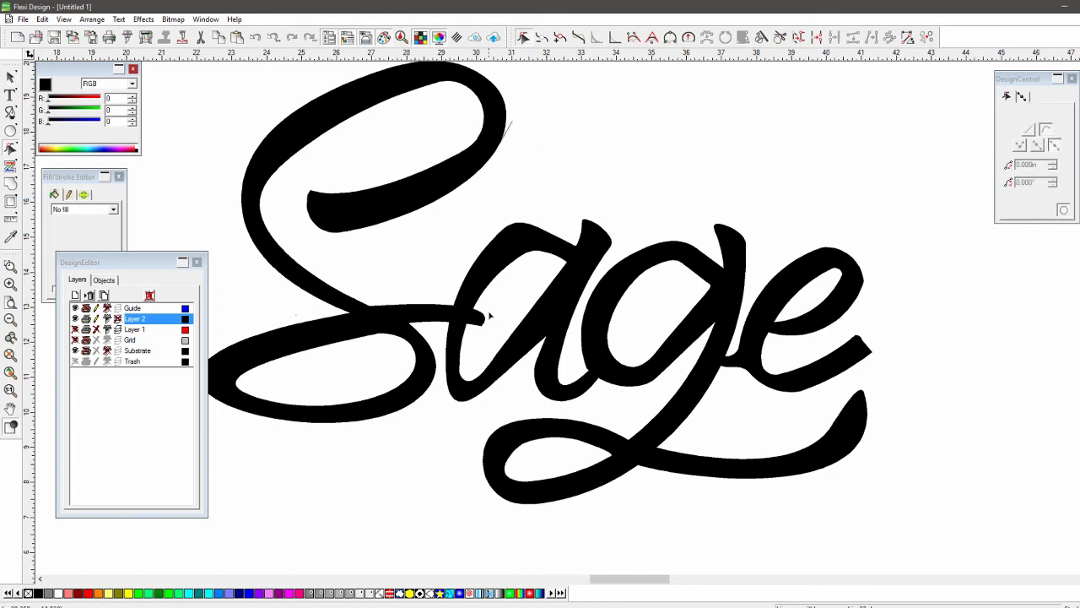
click(476, 316)
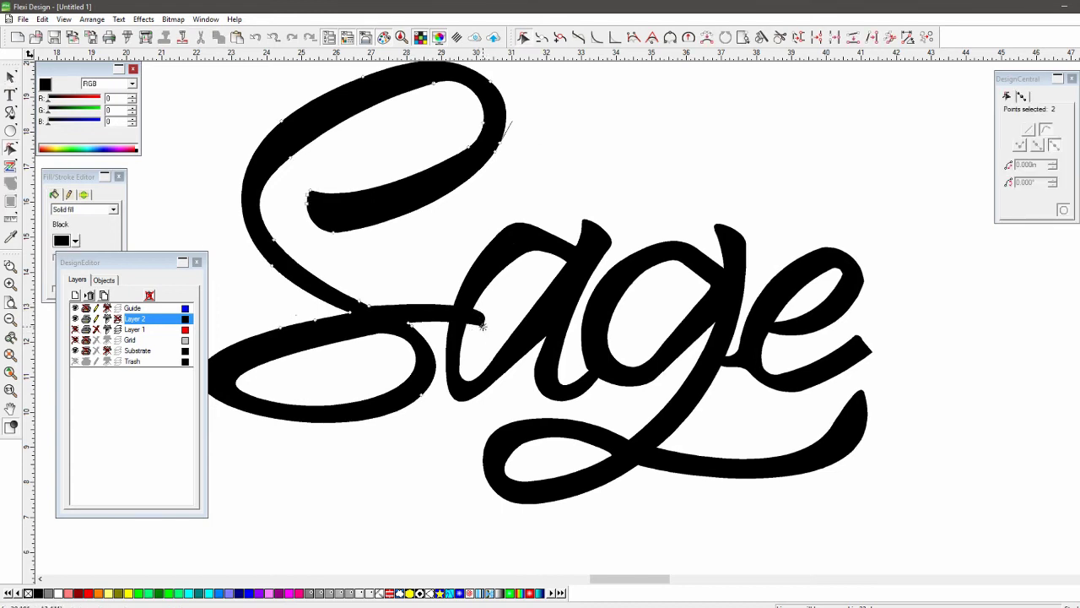
drag(483, 326, 458, 322)
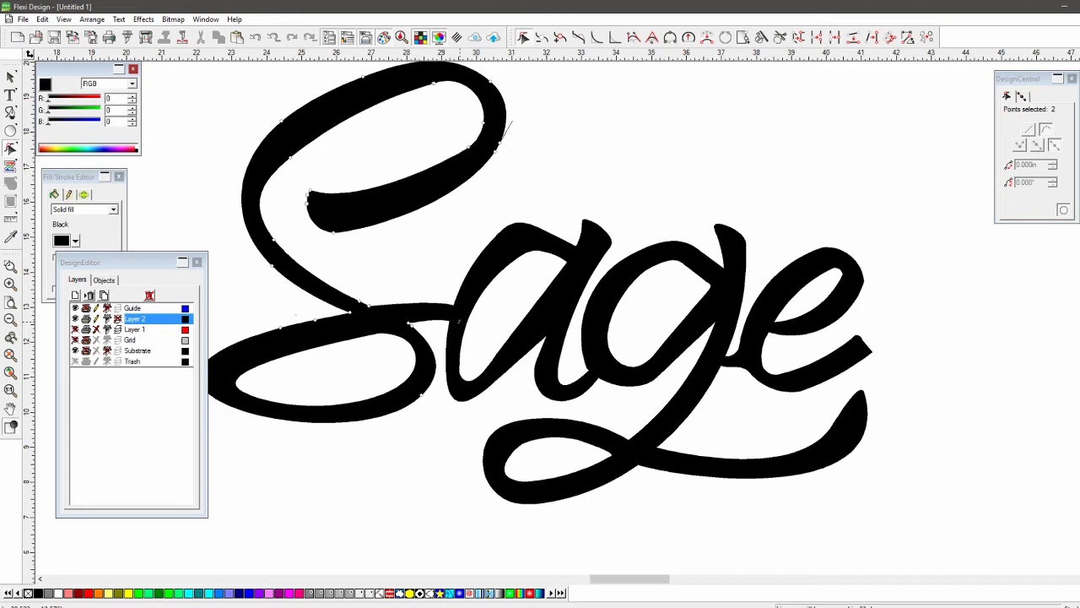
click(497, 332)
click(11, 77)
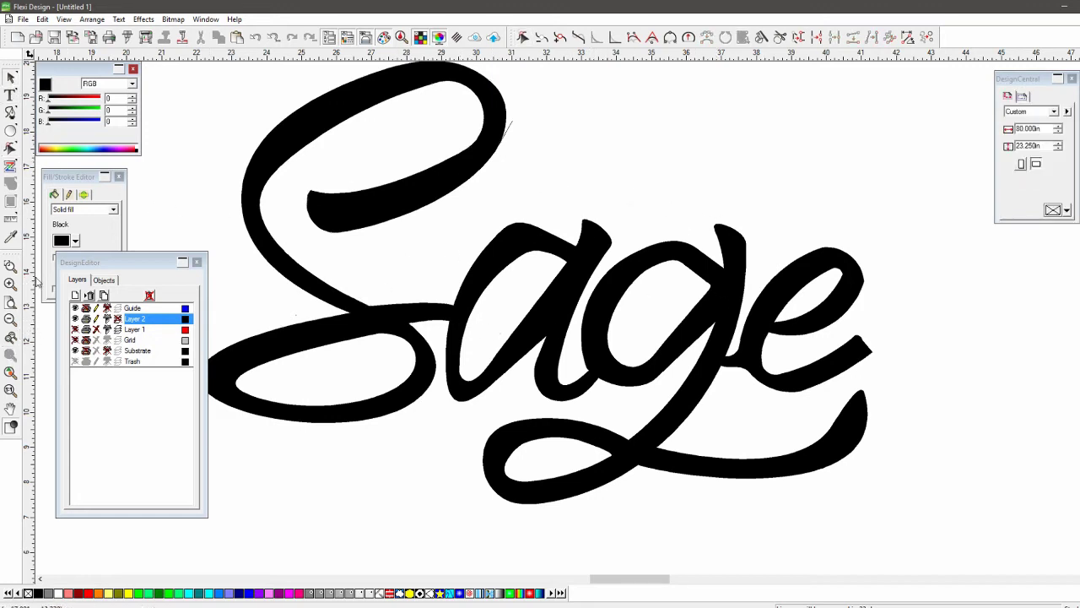
Smooth the tip of the "e"'s counter and the outer side bend and top curve of its loop.
click(10, 267)
drag(582, 244, 929, 411)
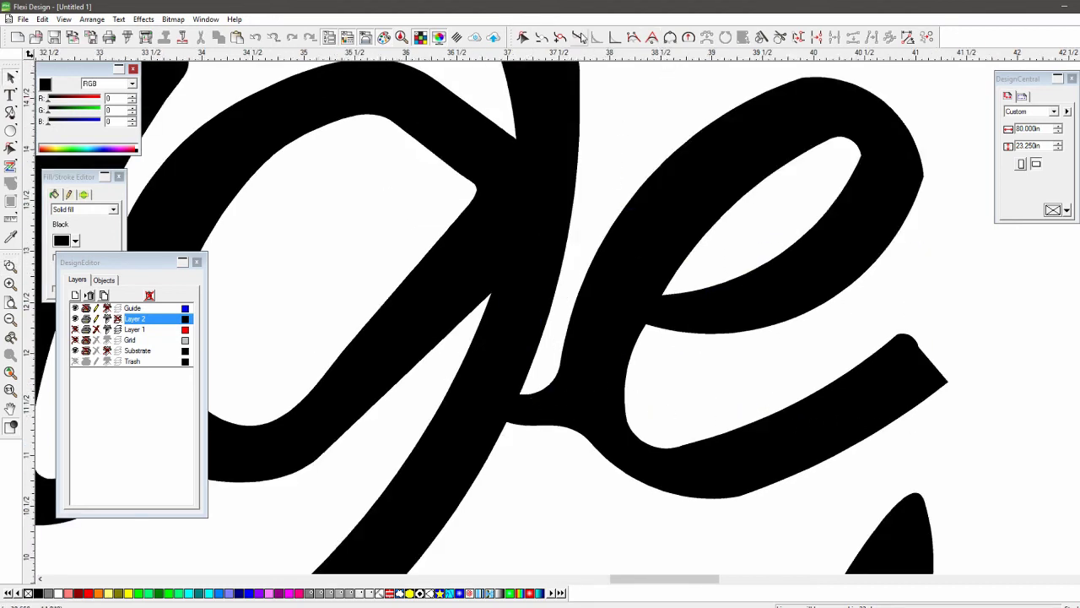
click(633, 39)
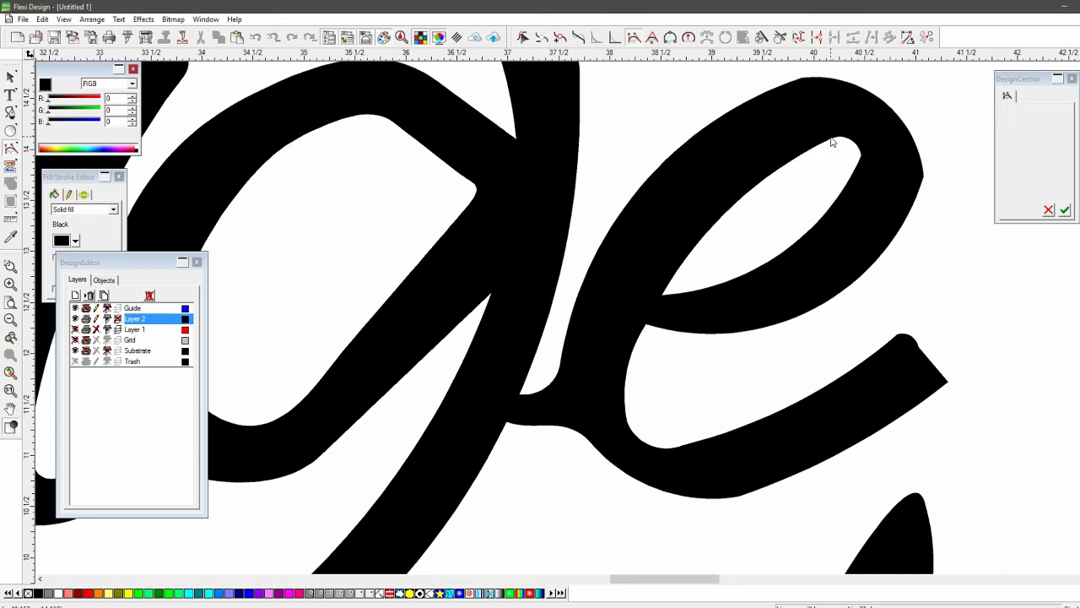
drag(832, 137, 855, 170)
click(1065, 210)
drag(906, 218, 908, 128)
click(1065, 211)
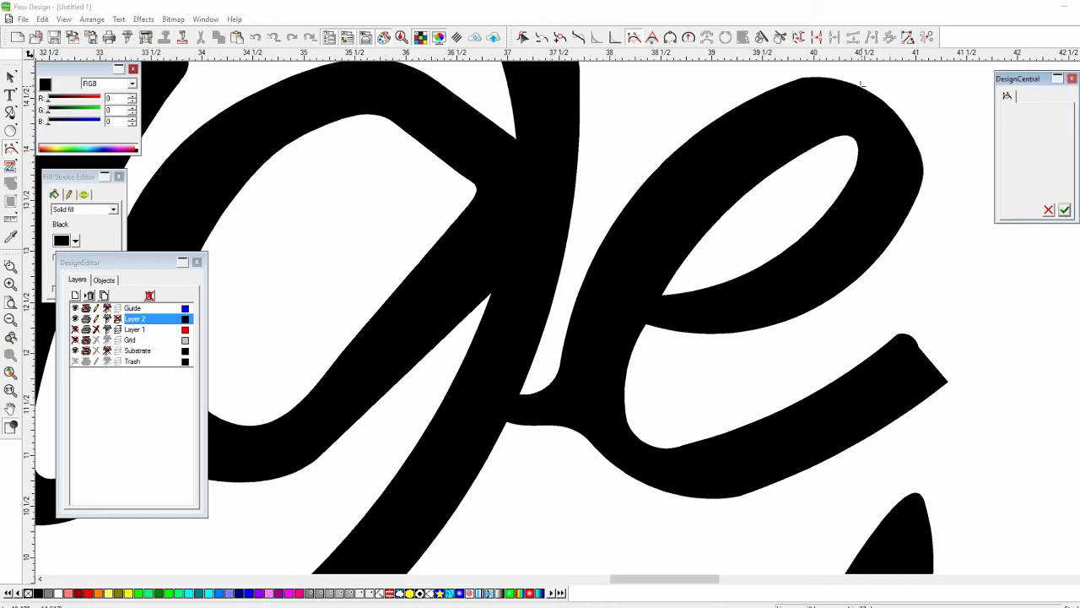
drag(861, 85, 710, 92)
click(1065, 211)
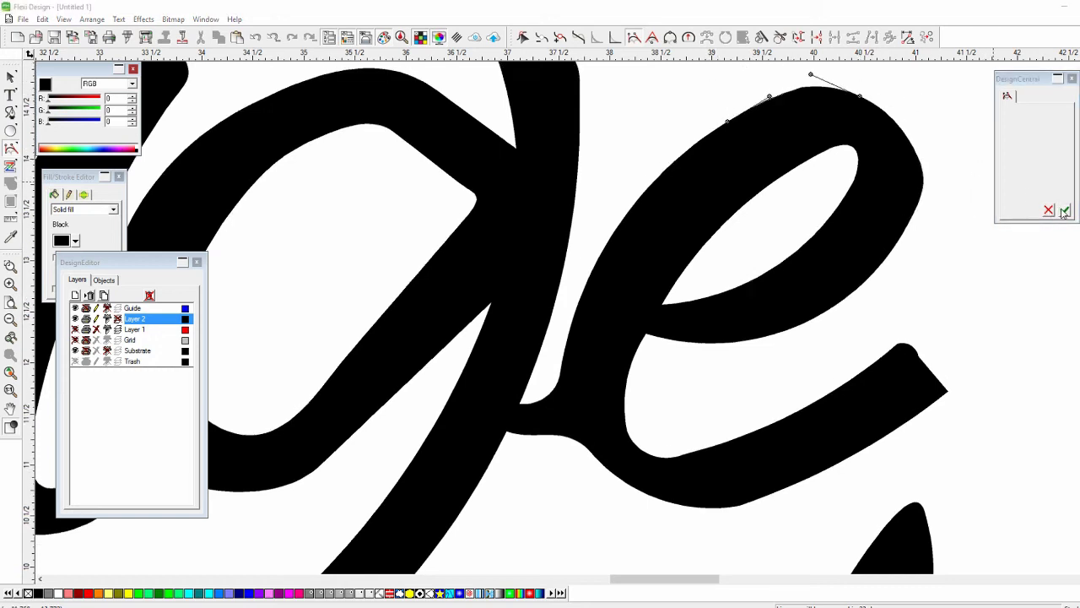
Redraw the upper and lower edges of the stroke joining the "g" to the "e" as smooth curves running into the "g"'s stem.
drag(558, 378, 502, 396)
click(1065, 210)
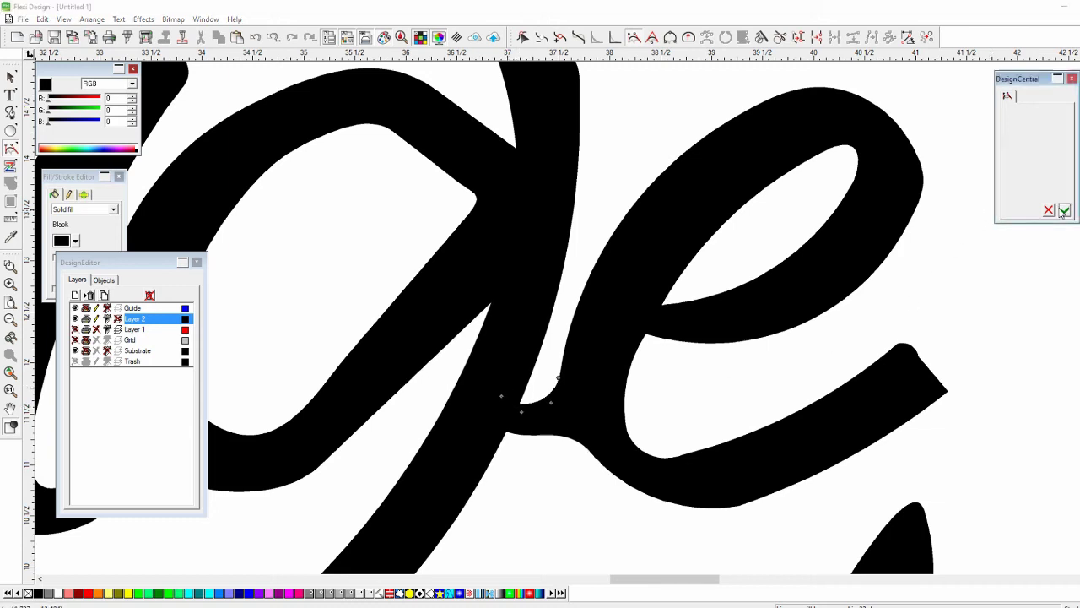
click(569, 437)
mouse_move(504, 433)
mouse_down()
mouse_move(521, 456)
mouse_move(486, 446)
mouse_up()
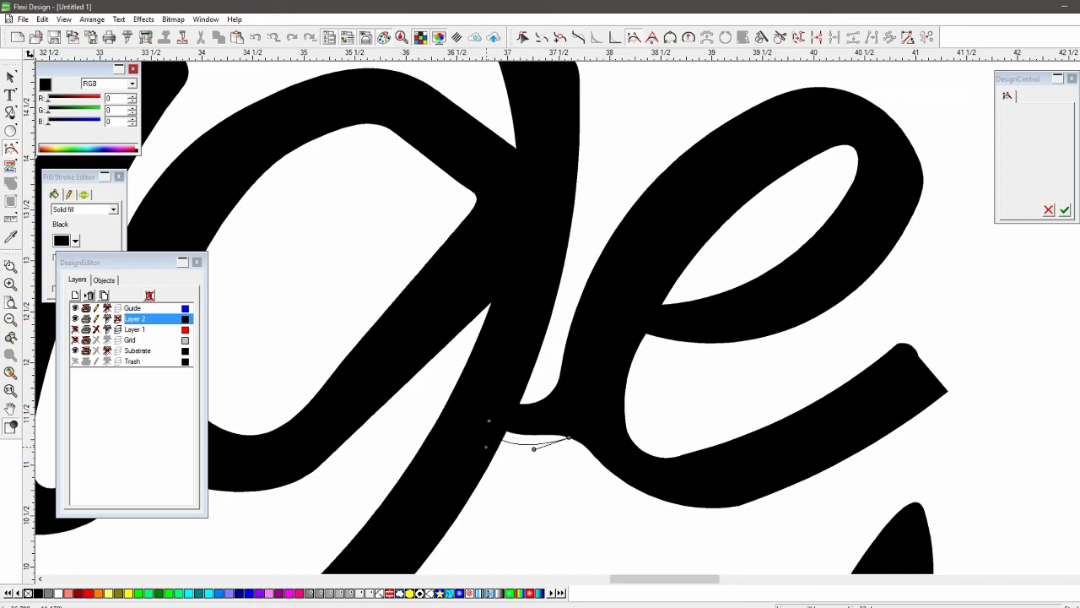
click(1065, 211)
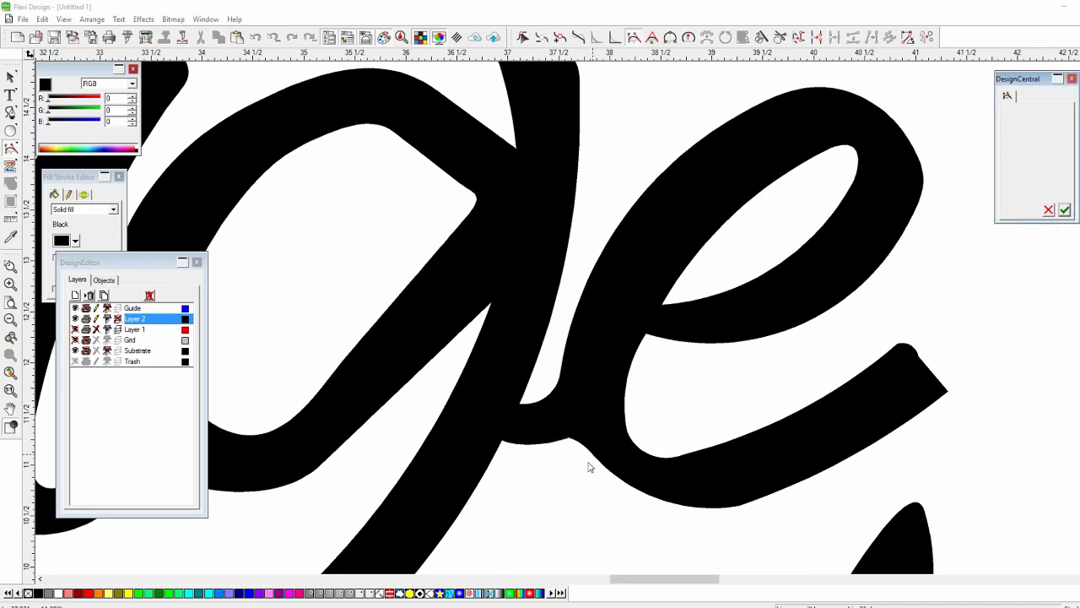
Try to smooth the "e"'s outer underside from the connecting stroke to near its terminal.
mouse_move(569, 438)
mouse_down()
mouse_move(711, 506)
mouse_move(818, 472)
mouse_move(965, 355)
mouse_move(911, 418)
mouse_up()
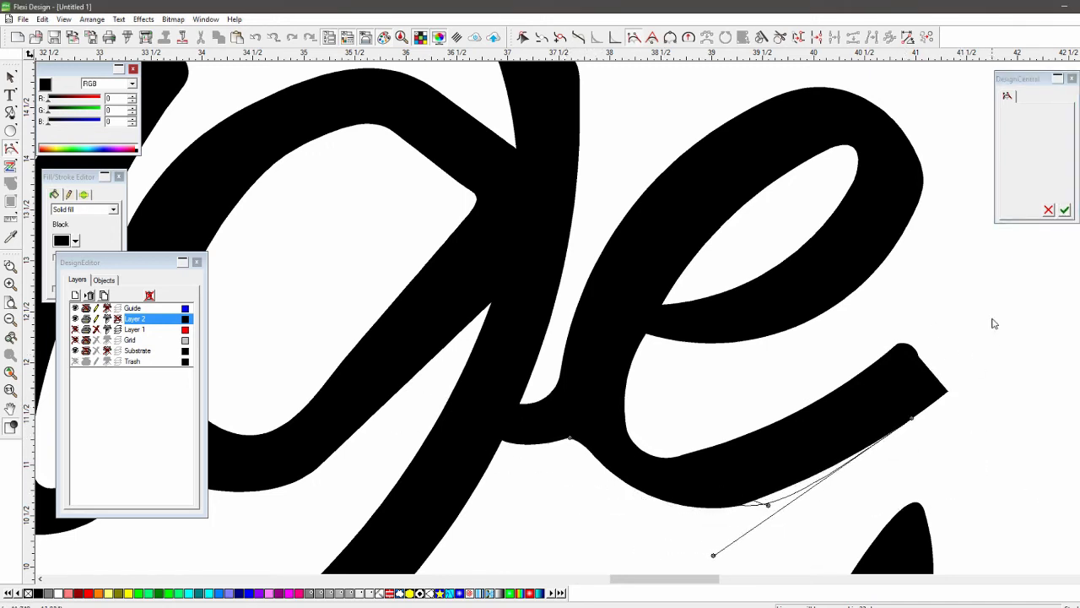
click(1066, 210)
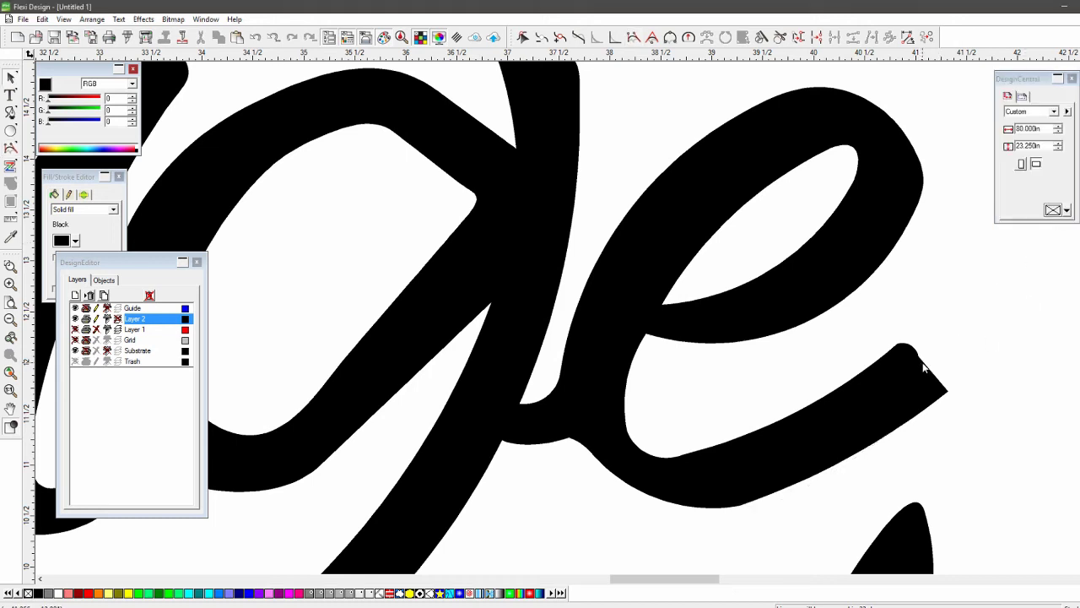
Smooth the uneven upper corner of the "e"'s terminal and round its sharp lower corner.
click(634, 37)
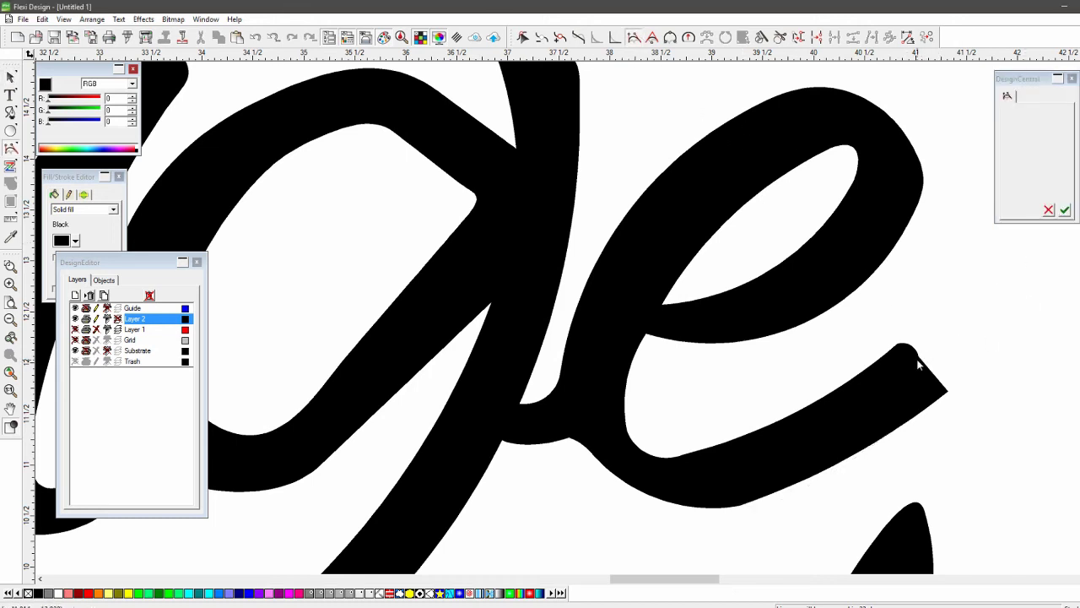
mouse_move(923, 361)
mouse_down()
mouse_move(861, 349)
mouse_move(871, 365)
mouse_up()
click(1066, 211)
drag(947, 390, 949, 395)
click(1066, 211)
scroll(964, 365, down, 3)
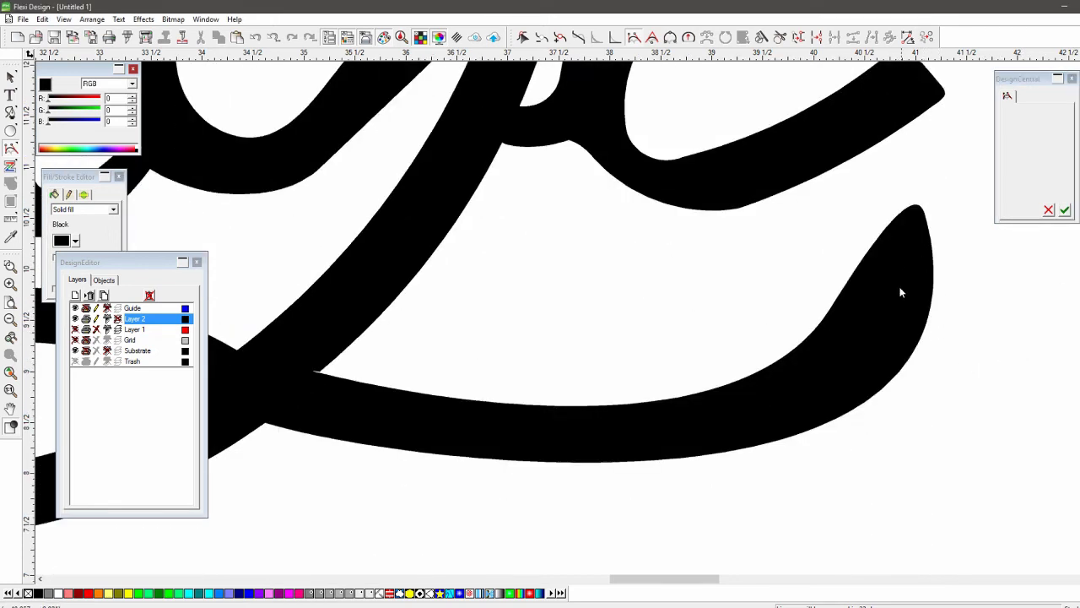
Draw a closed fuchsia shape along the inner edge of the "g"'s tail, curving smoothly up to the tail's tip.
click(11, 113)
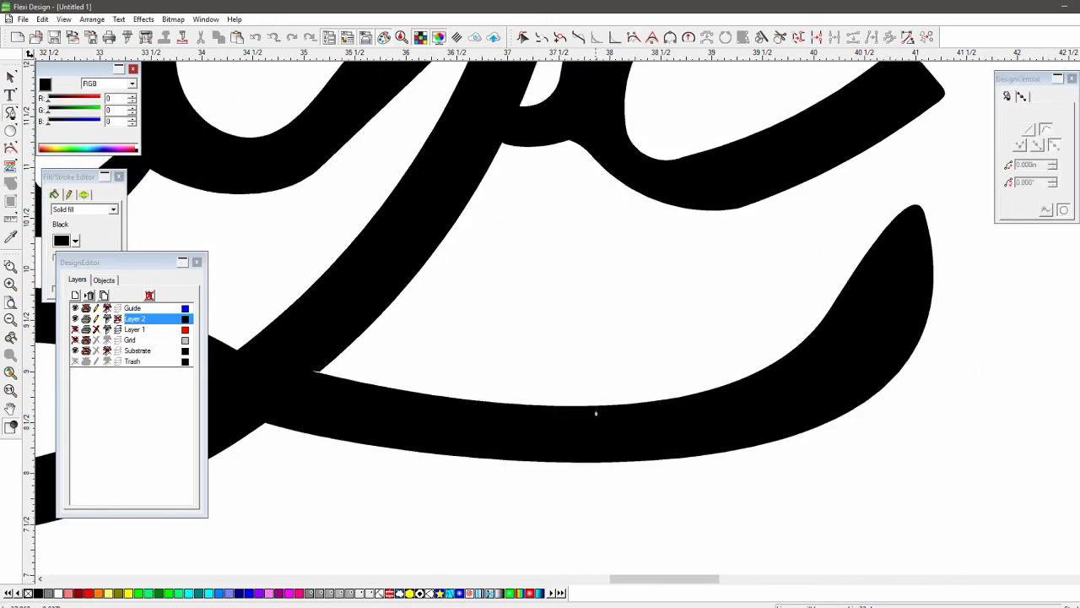
click(885, 269)
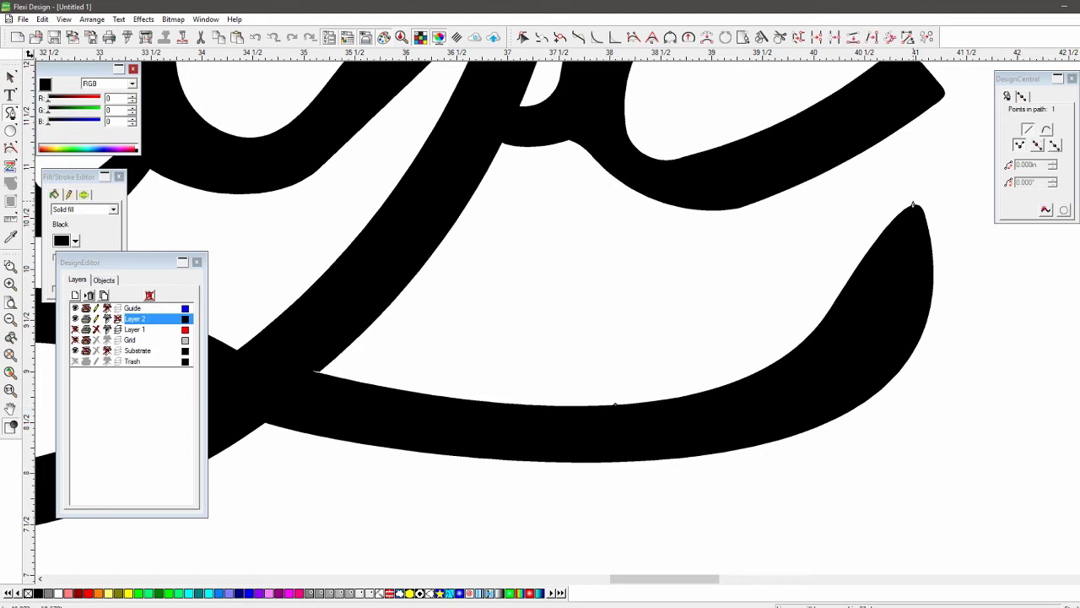
mouse_move(913, 205)
mouse_down()
mouse_move(984, 251)
mouse_move(964, 337)
mouse_move(900, 400)
mouse_up()
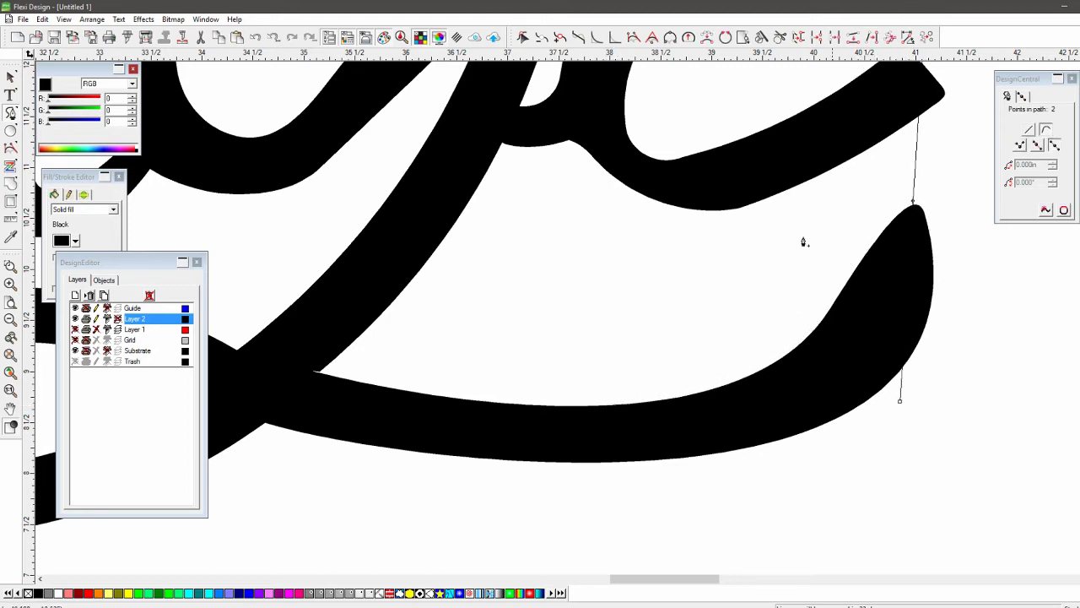
click(300, 594)
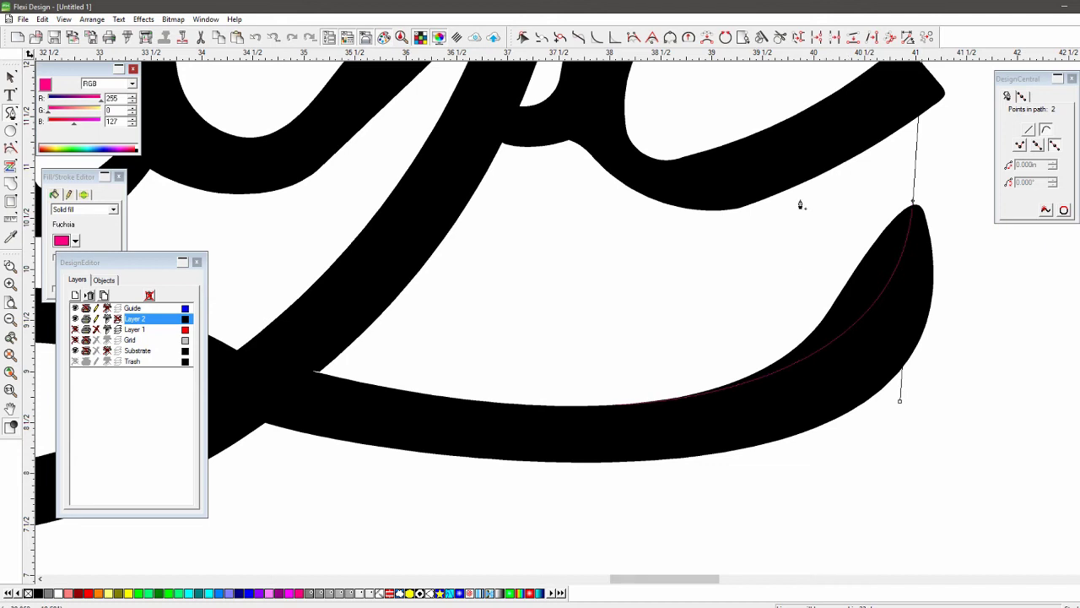
click(566, 322)
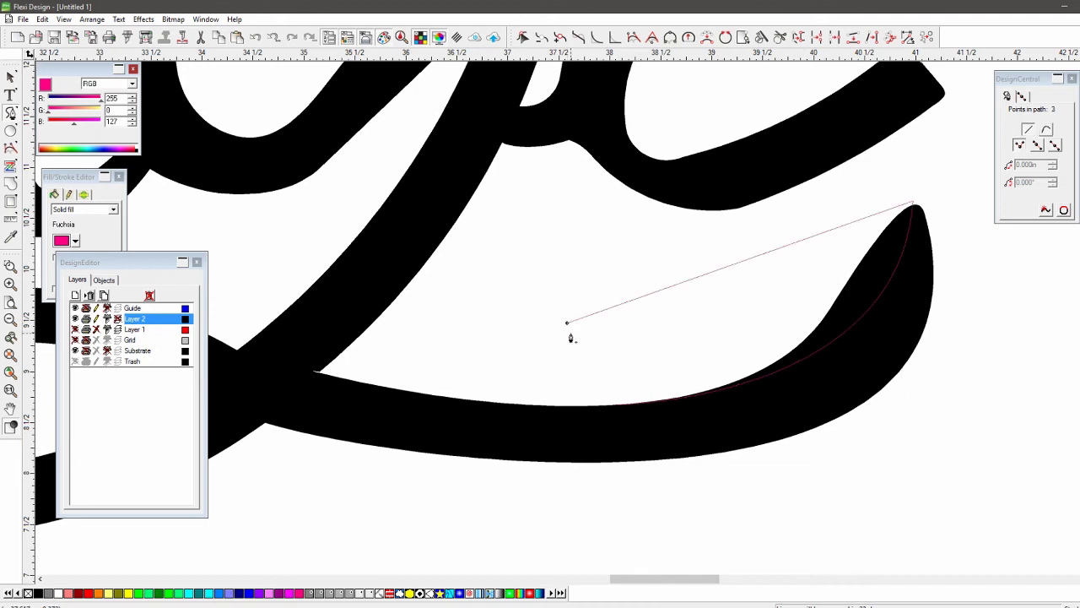
click(586, 377)
click(615, 406)
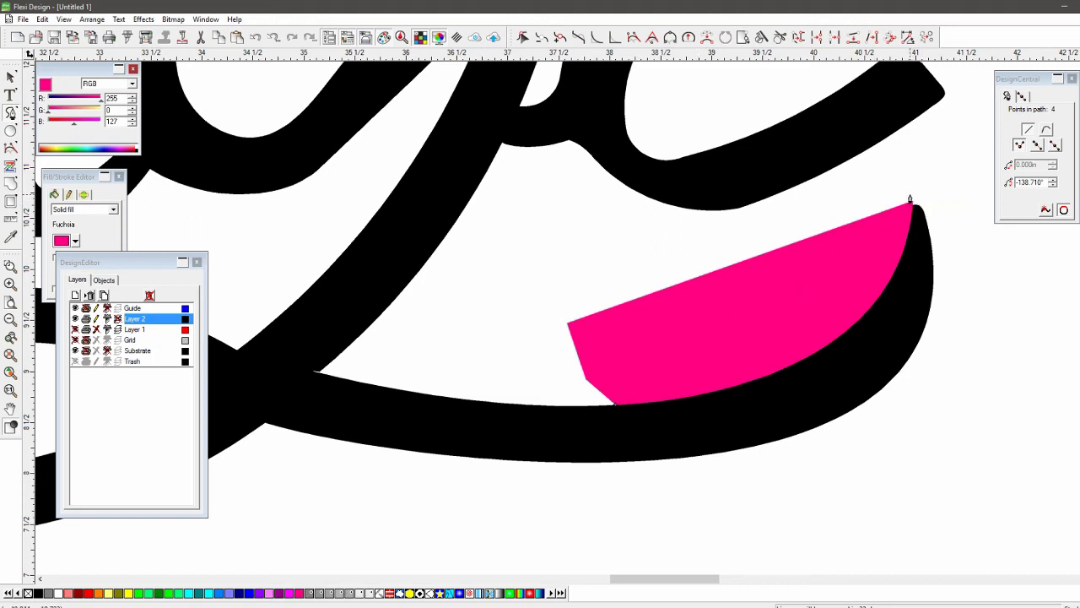
click(910, 196)
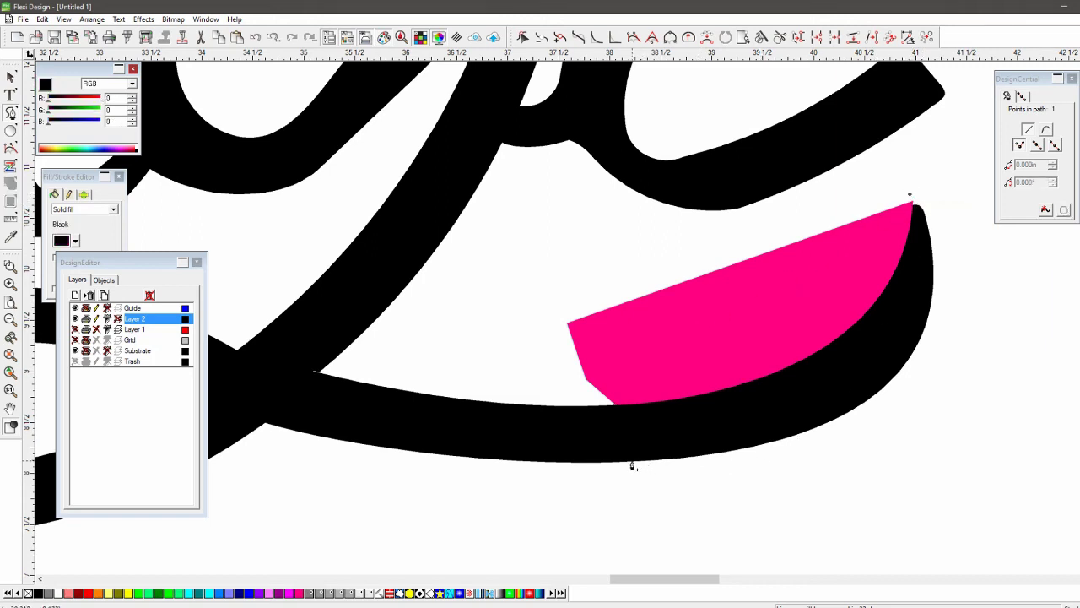
Draw a second closed fuchsia shape along the tail's outer underside, narrowing the stroke towards the same tip.
drag(632, 464, 290, 478)
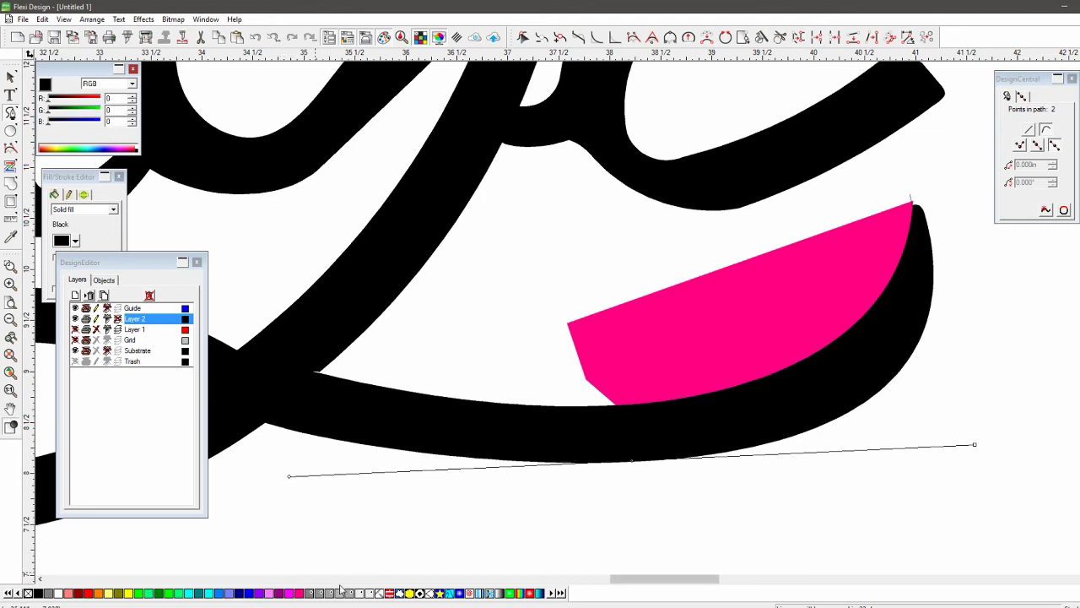
click(300, 592)
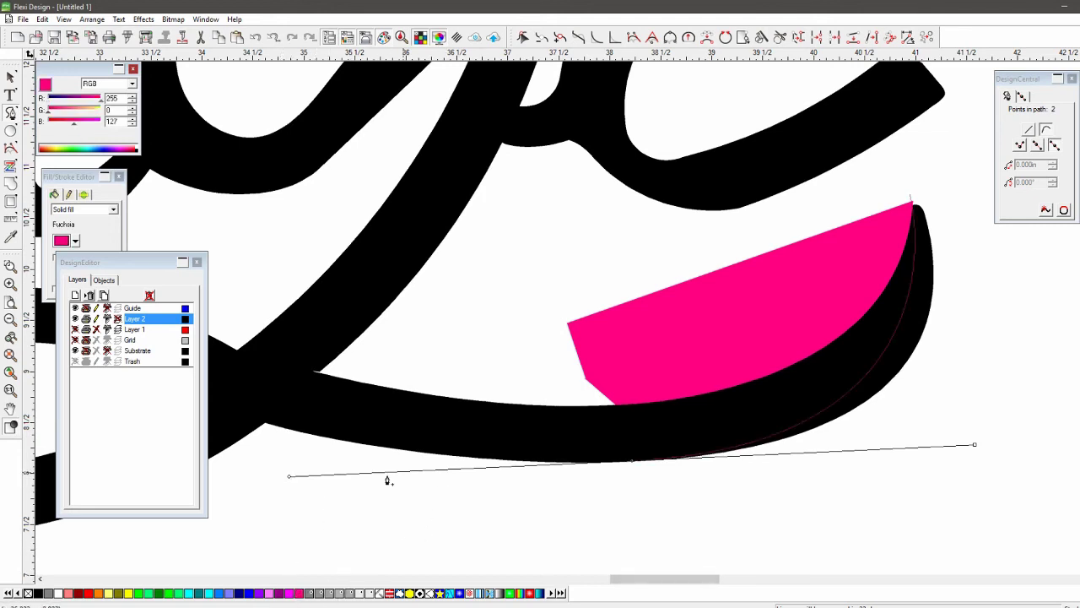
click(771, 505)
click(1022, 382)
click(968, 224)
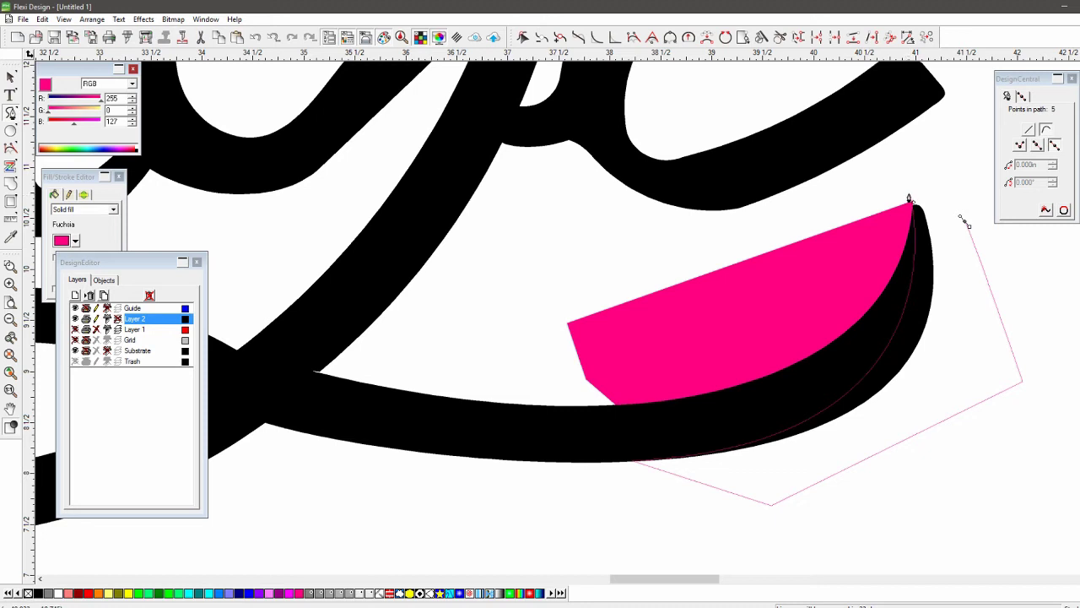
click(910, 199)
Cut both fuchsia shapes out of the black lettering to taper the end of the "g"'s tail to a fine point.
click(10, 76)
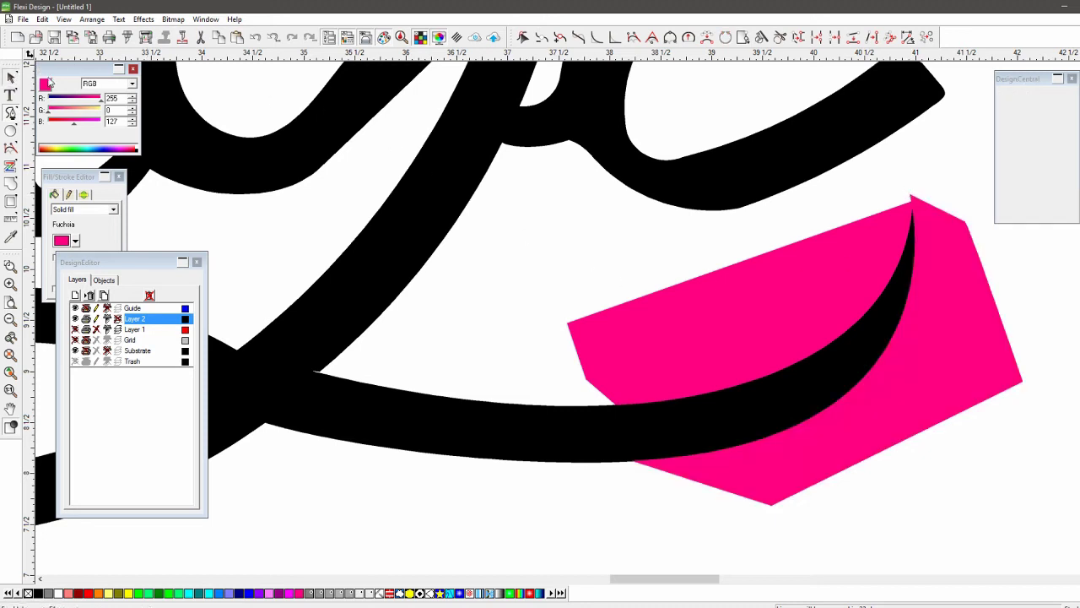
click(838, 306)
click(839, 306)
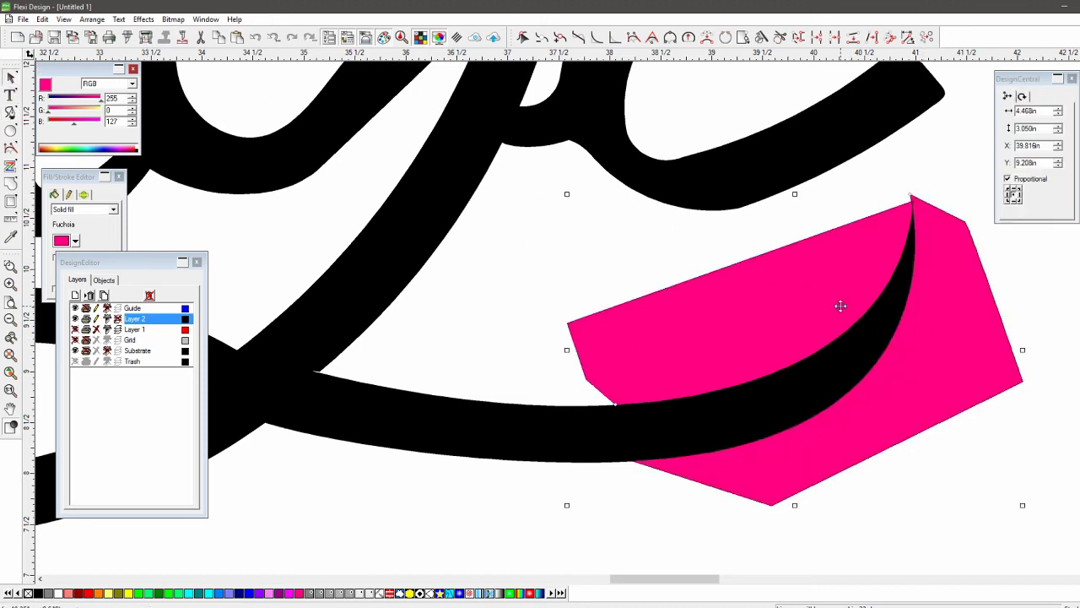
shift+click(648, 422)
click(143, 18)
mouse_move(127, 33)
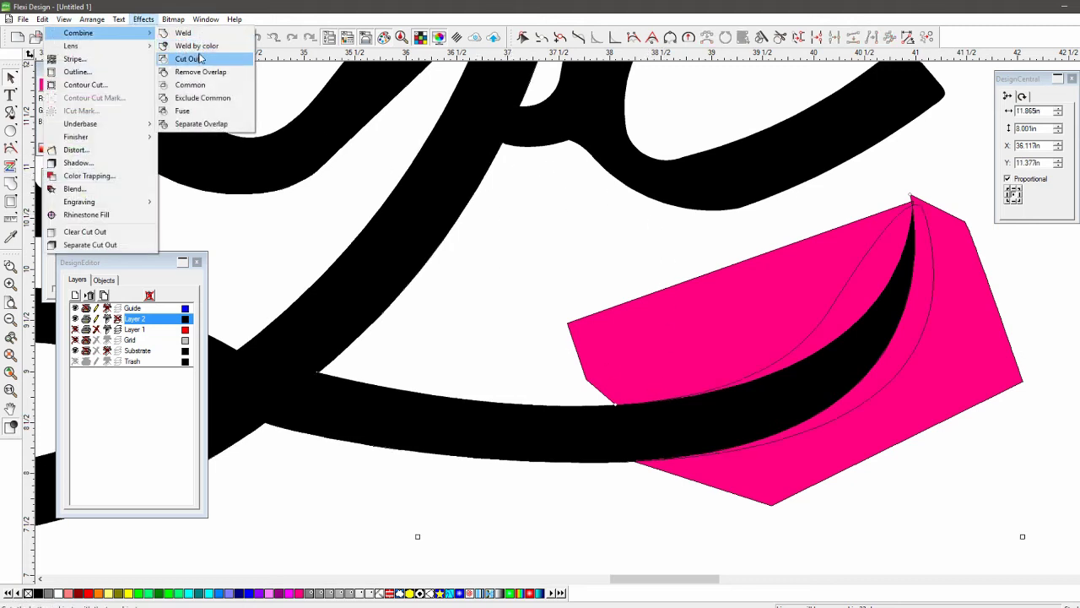
click(200, 58)
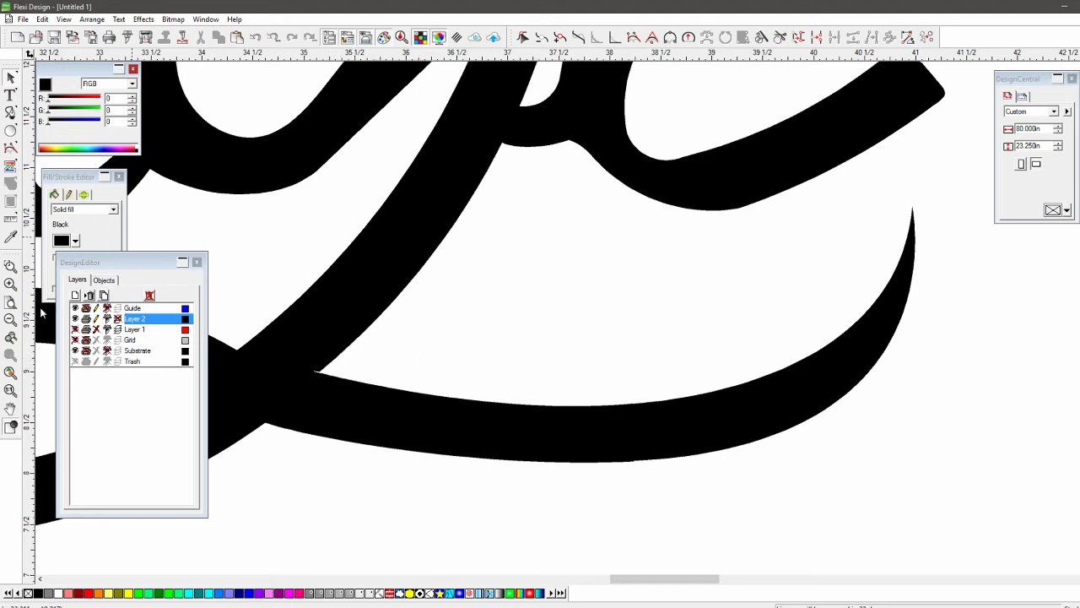
Examine the curves and joins of the "a", "g" and "e" up close, and the whole word from farther out.
click(10, 319)
click(10, 319)
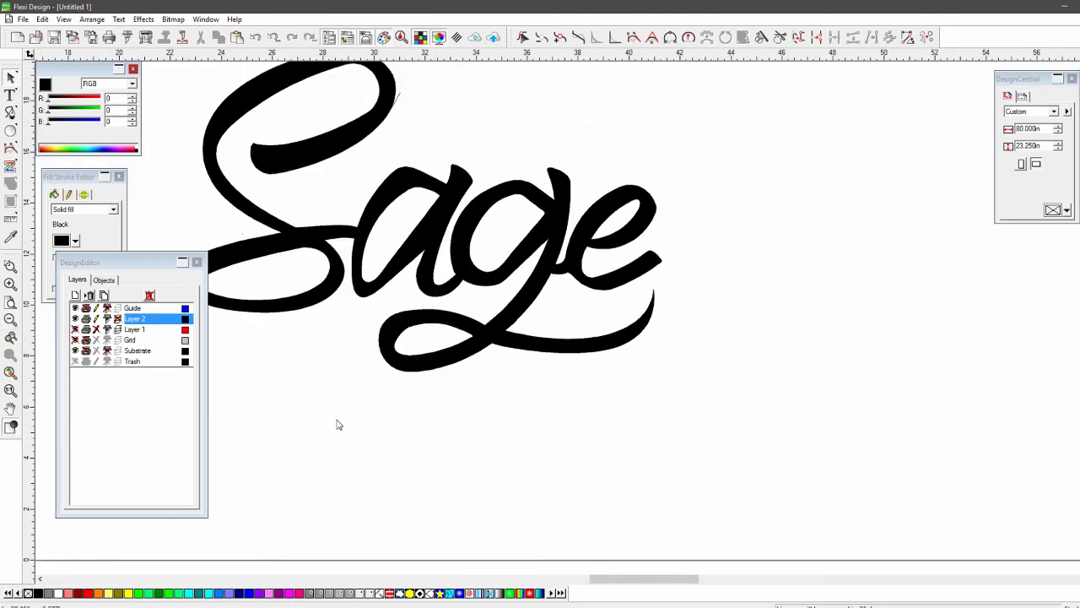
click(10, 267)
drag(309, 157, 452, 310)
drag(498, 291, 508, 316)
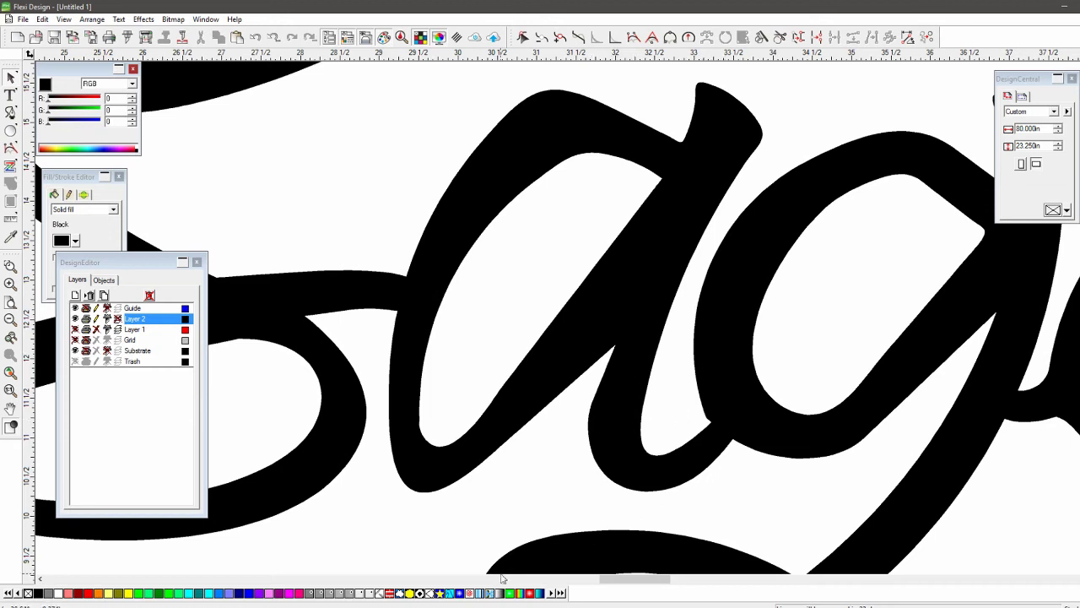
drag(602, 580, 609, 582)
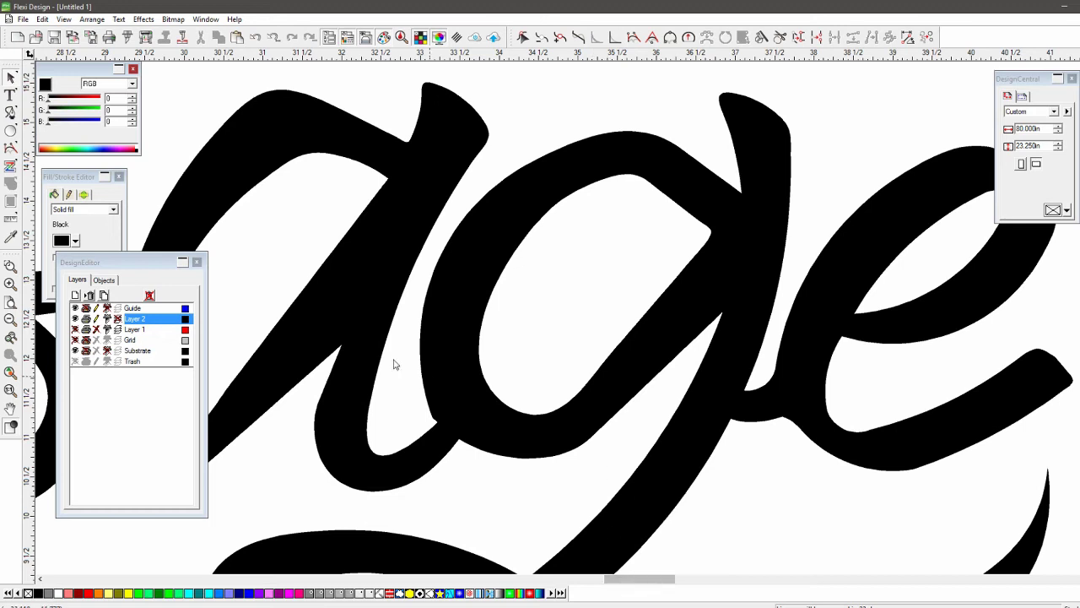
click(11, 320)
drag(290, 138, 774, 479)
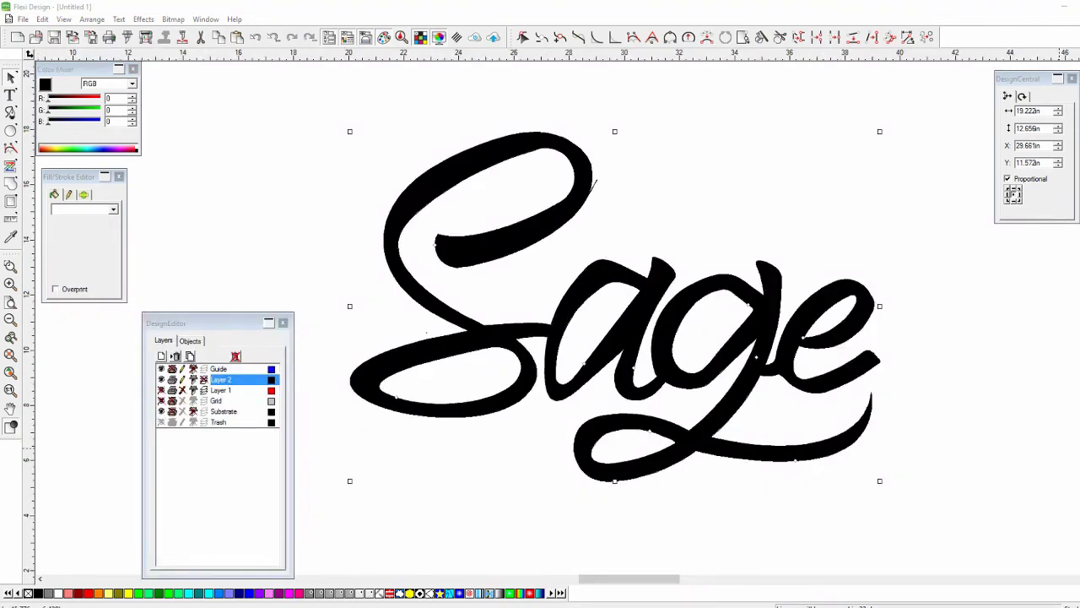
scroll(728, 269, down, 3)
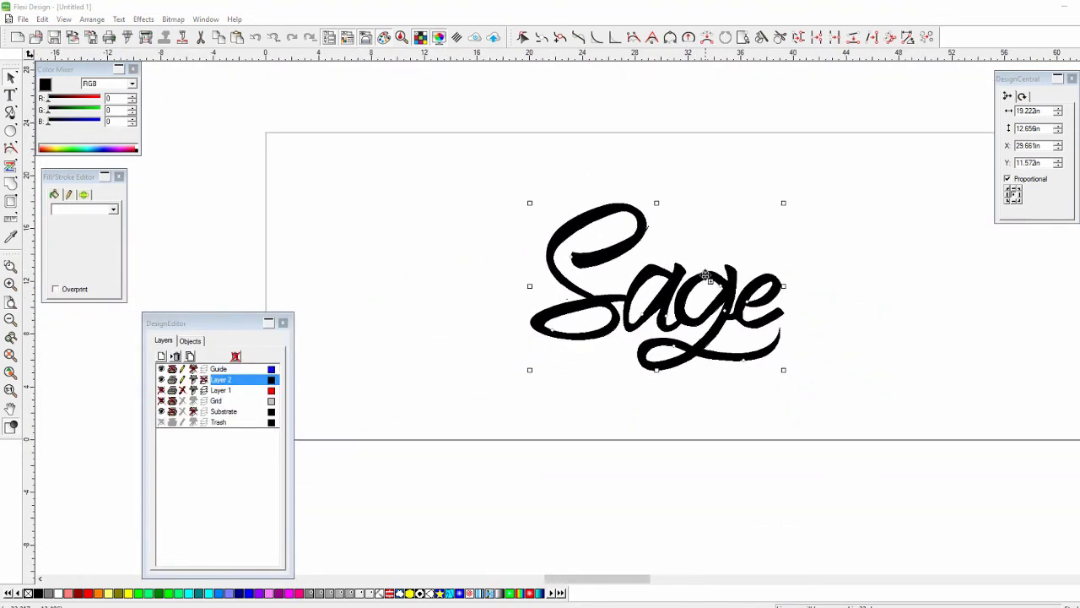
click(870, 316)
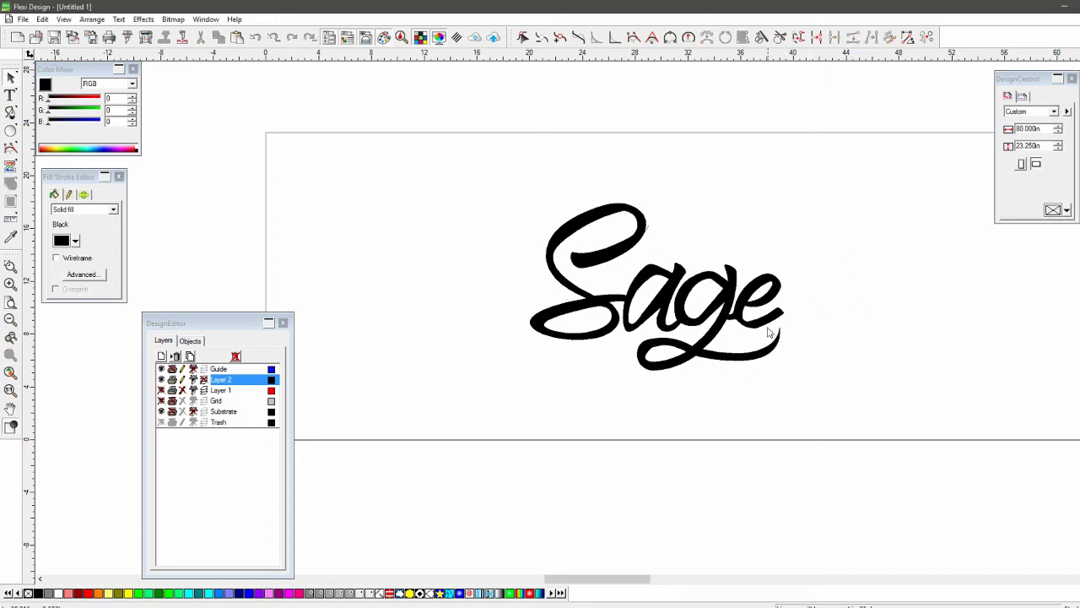
Rasterize the complete "Sage" lettering into a bitmap.
drag(832, 338, 519, 192)
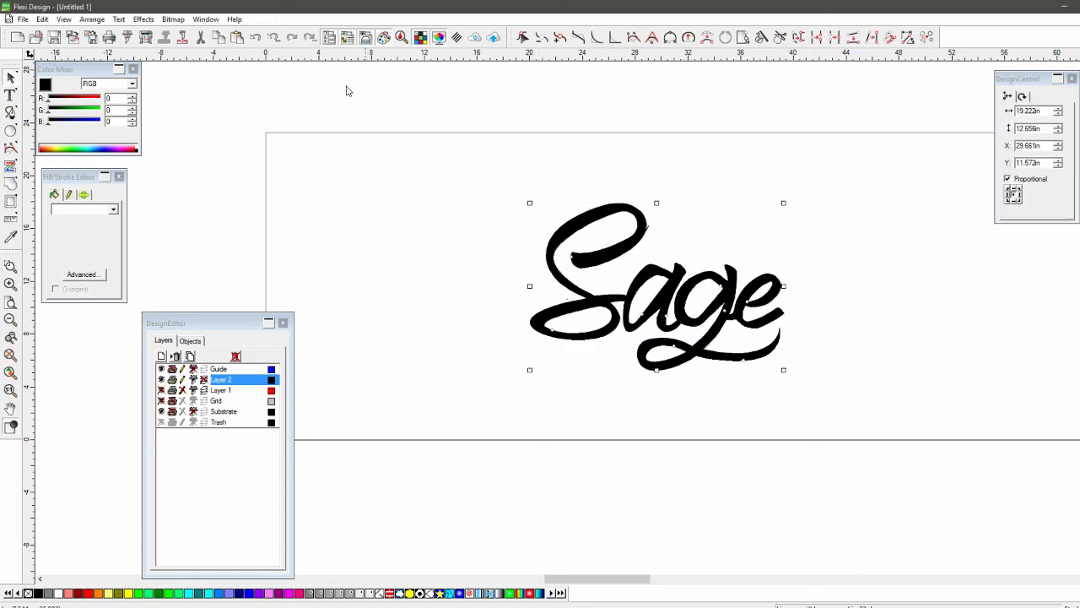
click(173, 18)
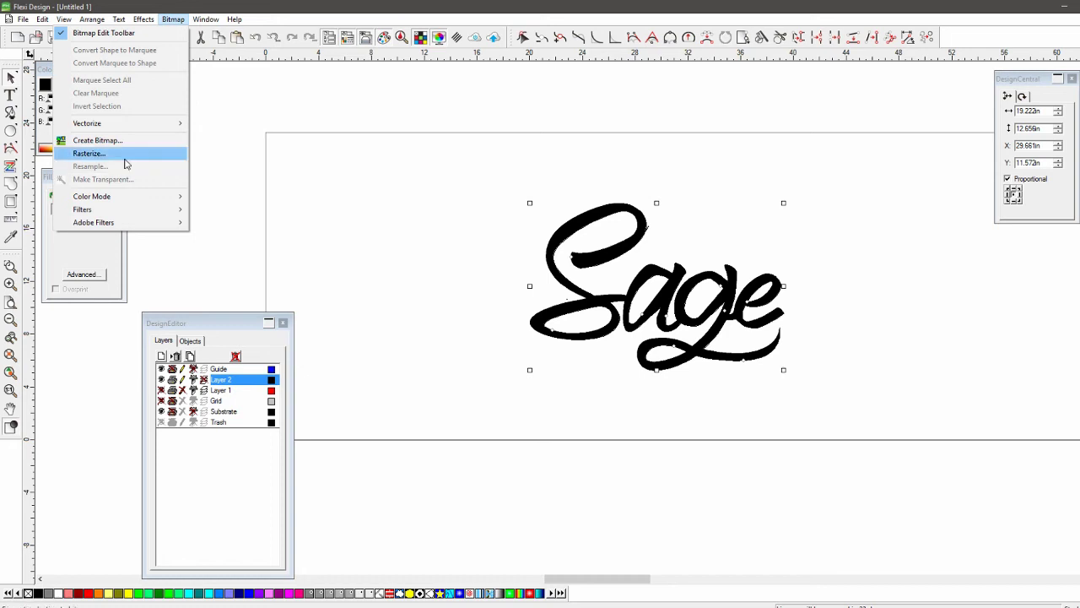
click(124, 157)
click(637, 267)
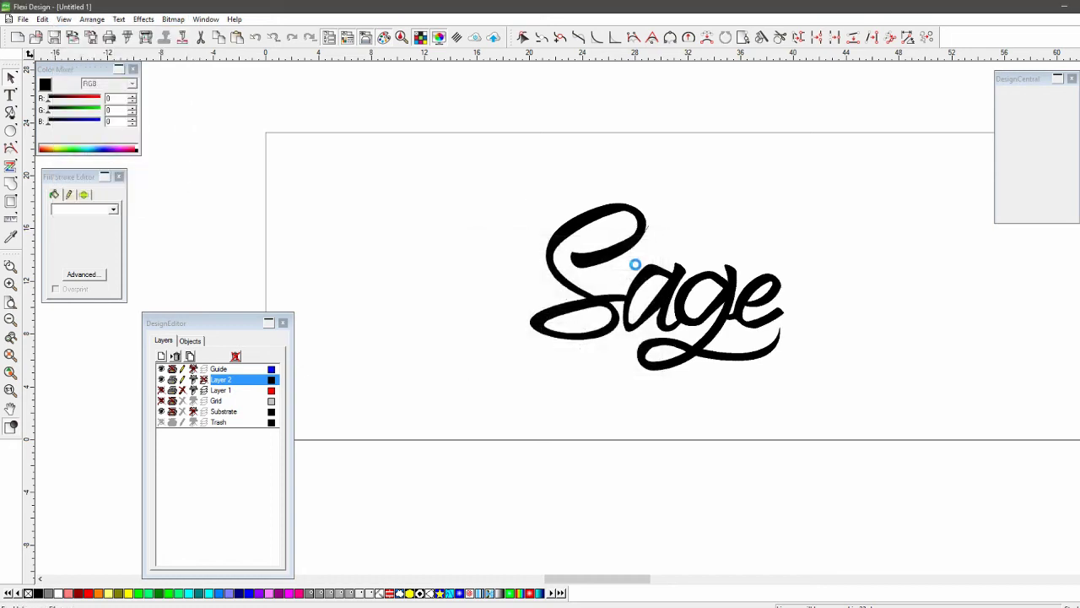
Separate the bitmap from the original vector lettering by moving the vectors far to its right, and place the bitmap in the free space.
click(173, 19)
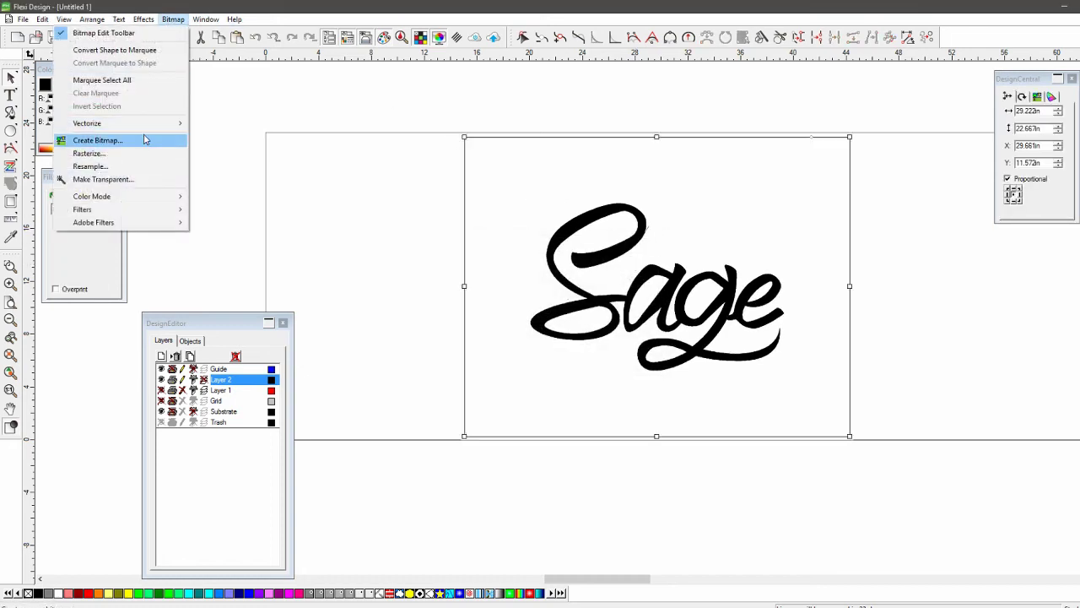
click(339, 247)
drag(616, 299, 364, 300)
click(667, 312)
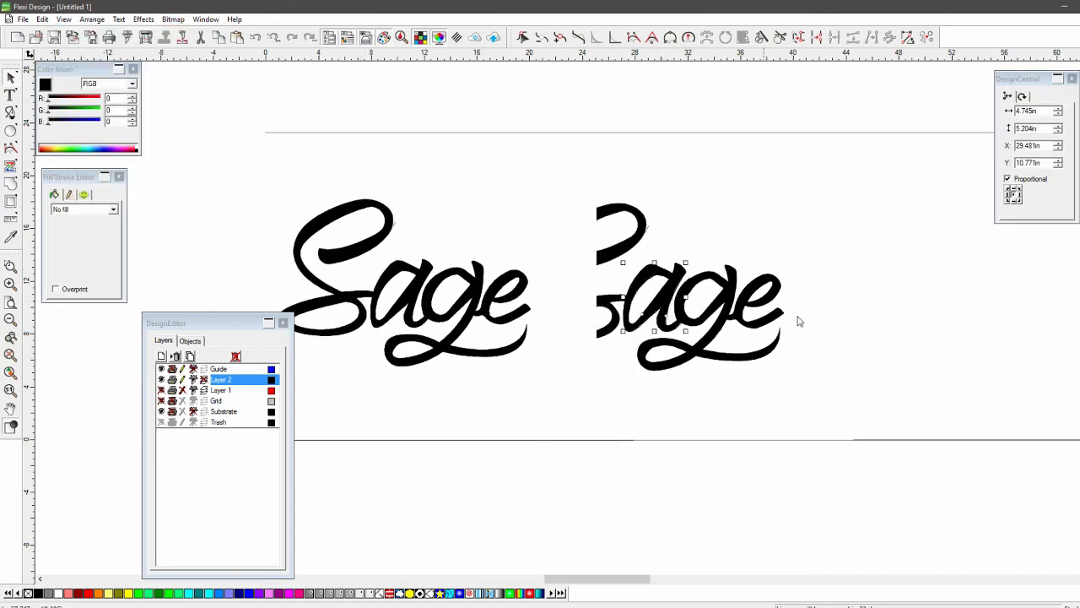
drag(823, 340, 518, 164)
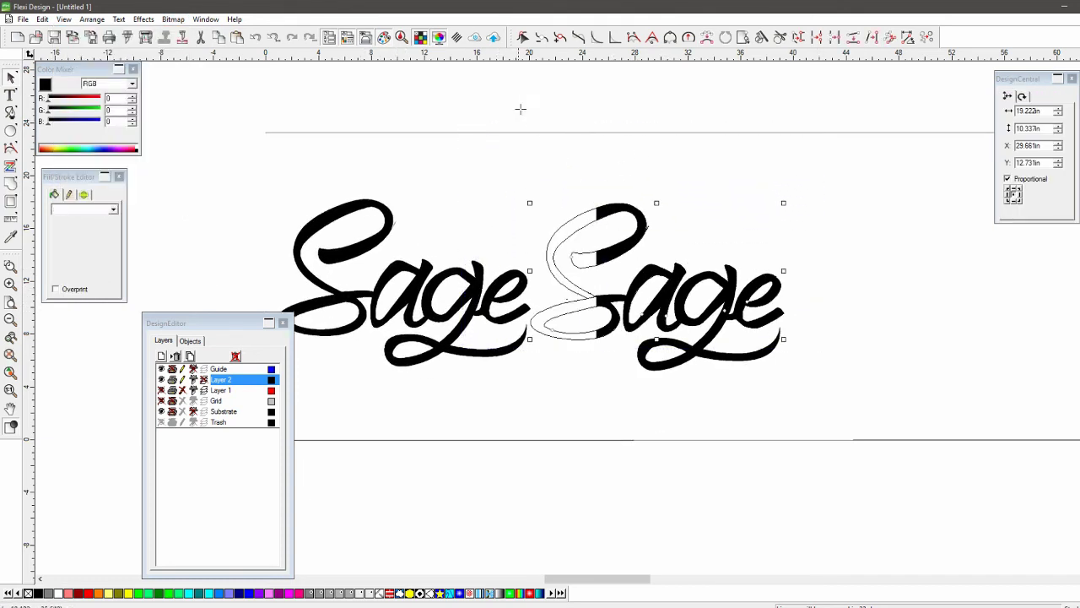
drag(518, 97, 870, 407)
drag(719, 326, 1067, 398)
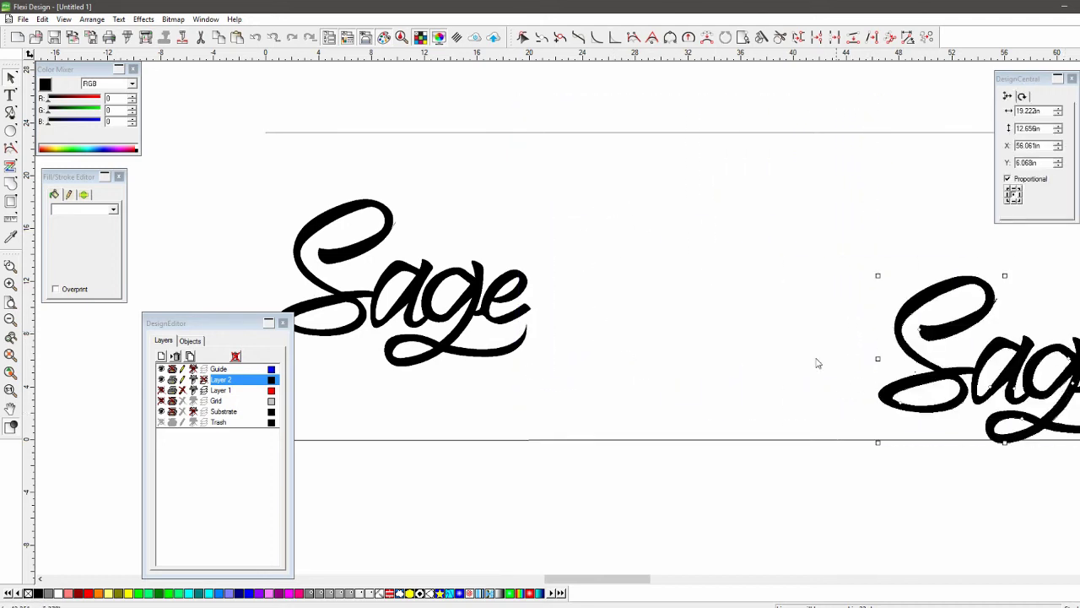
click(574, 302)
drag(440, 304, 590, 312)
Vectorize the "Sage" bitmap with Enhanced Corners at 100% noise suppression and 1% corner detection, and delete the bitmap.
click(173, 19)
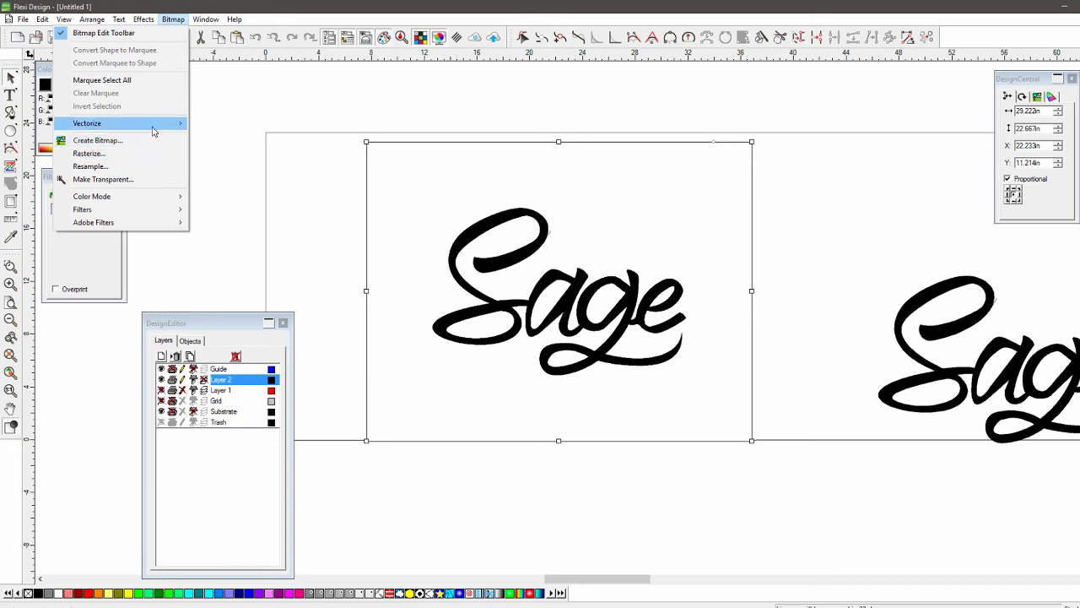
mouse_move(160, 127)
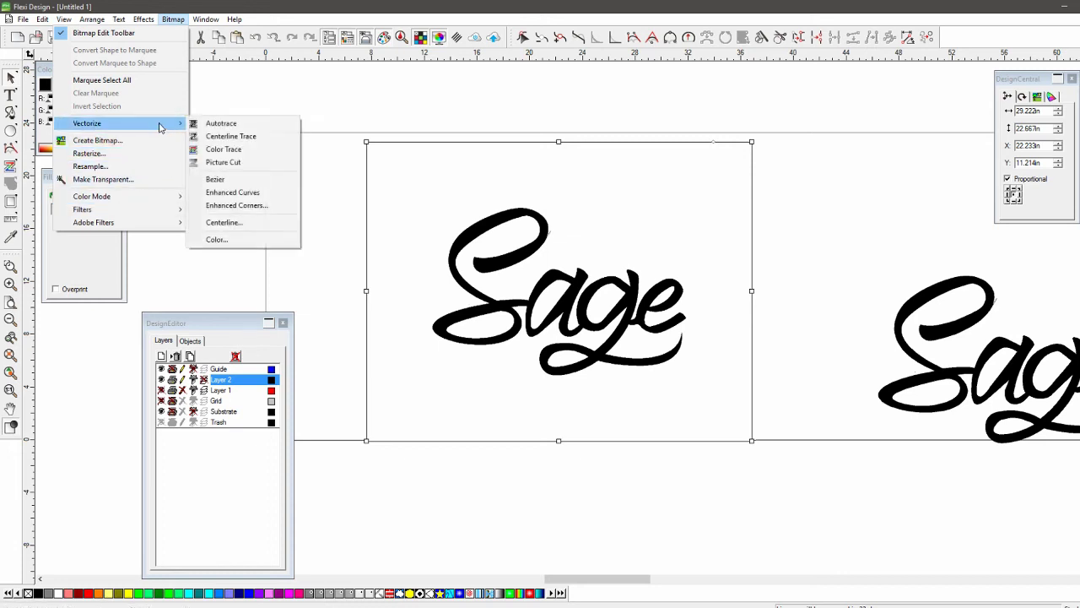
click(236, 205)
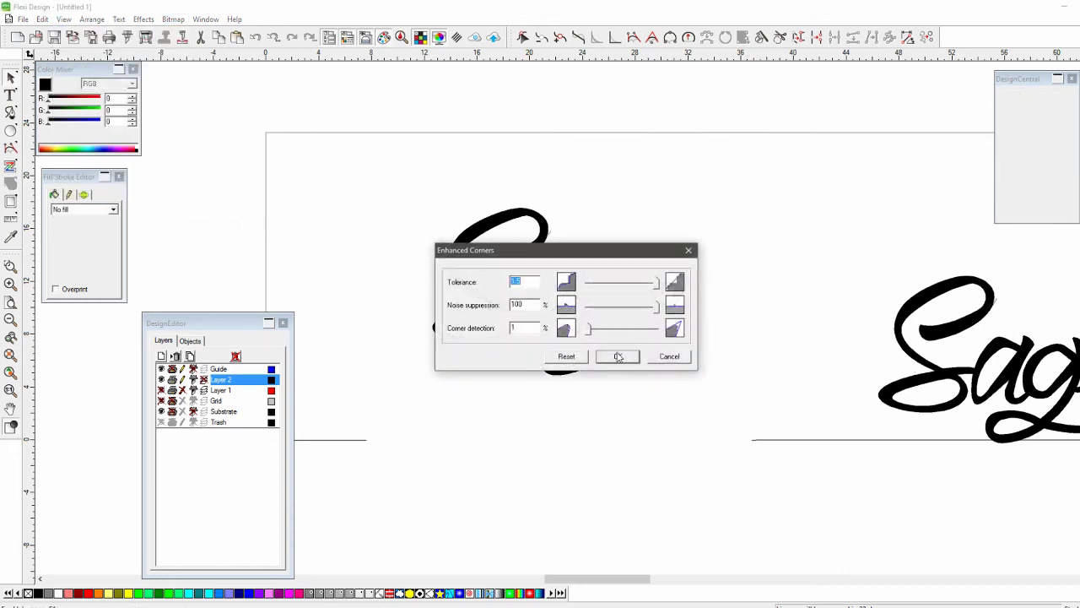
click(617, 356)
click(647, 386)
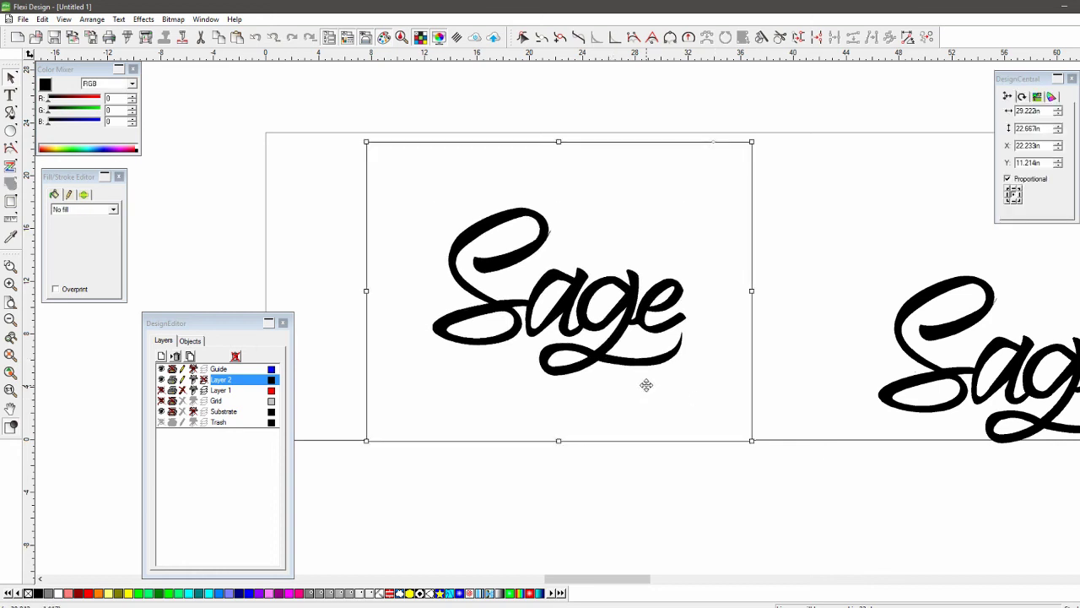
key(Delete)
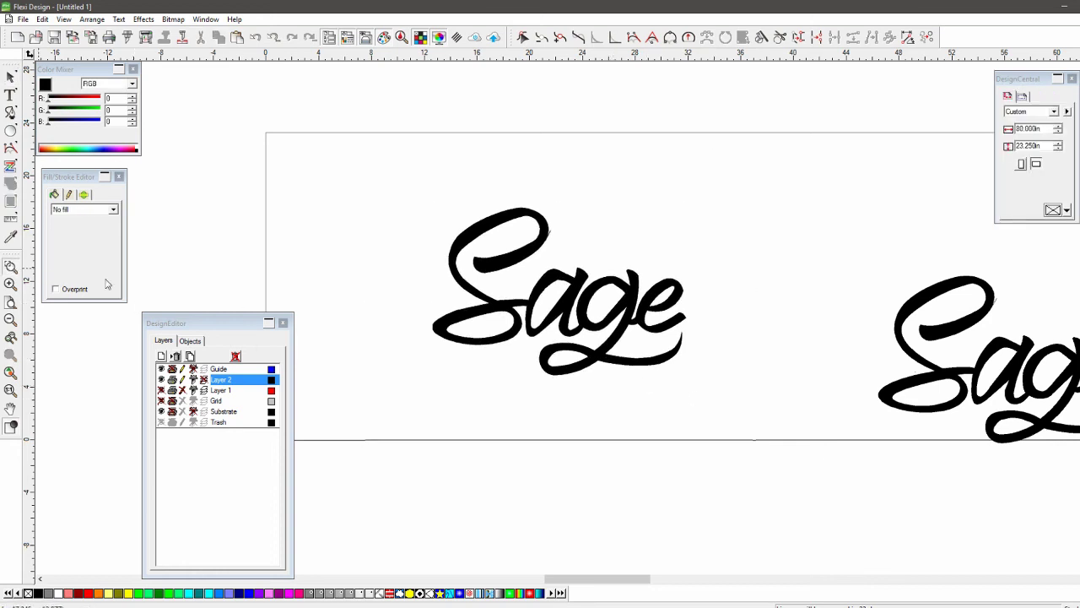
Redraw the outer right side of the "S"'s upper loop on the new trace as one smooth curve past the thin spur.
drag(373, 189, 697, 382)
drag(226, 322, 146, 315)
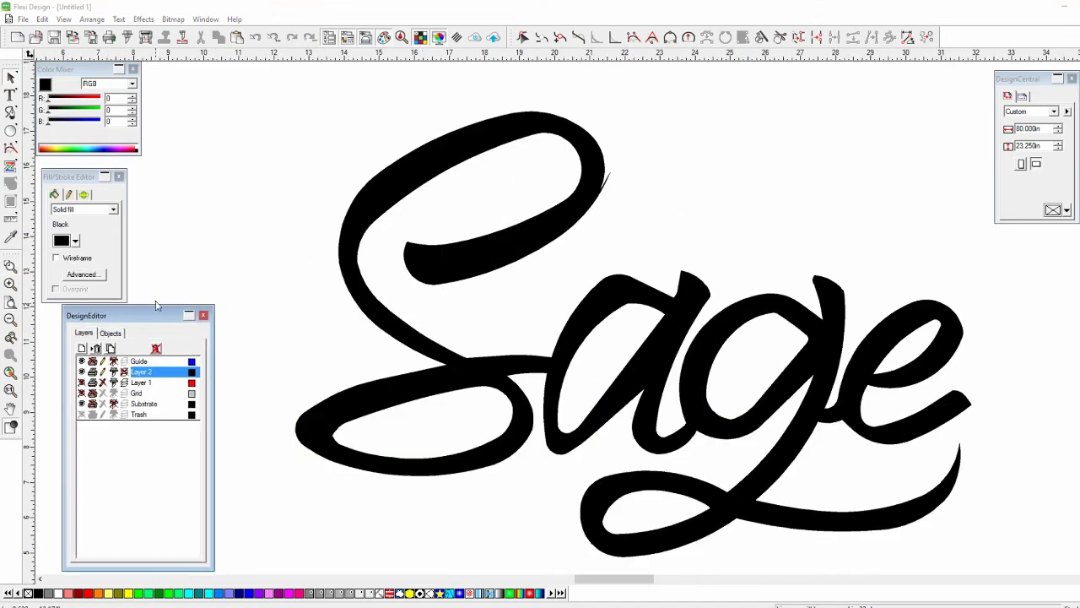
click(634, 37)
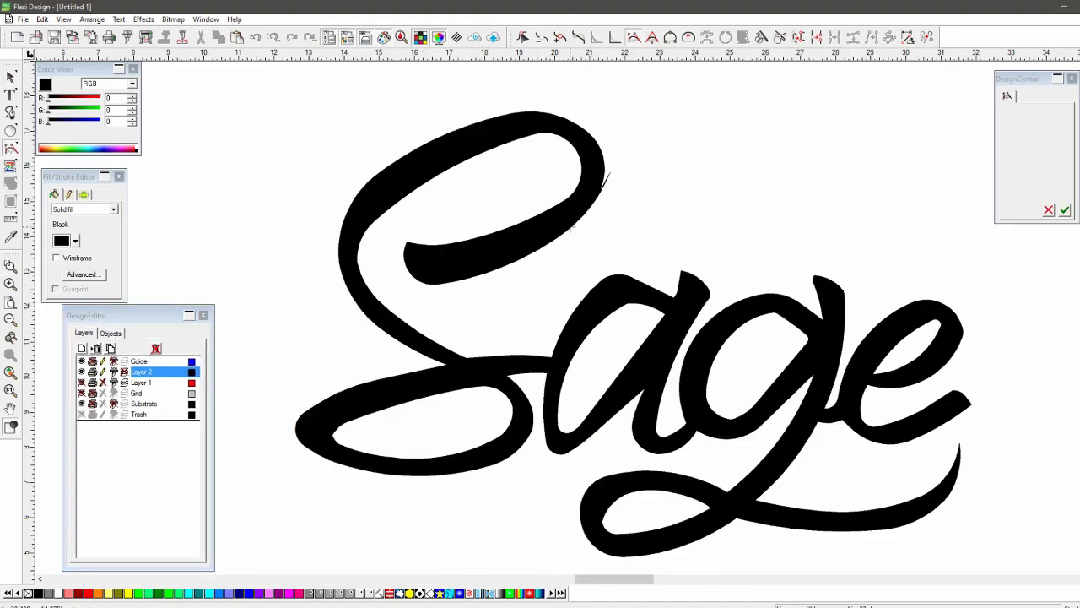
drag(571, 227, 599, 203)
drag(581, 127, 533, 95)
click(1068, 213)
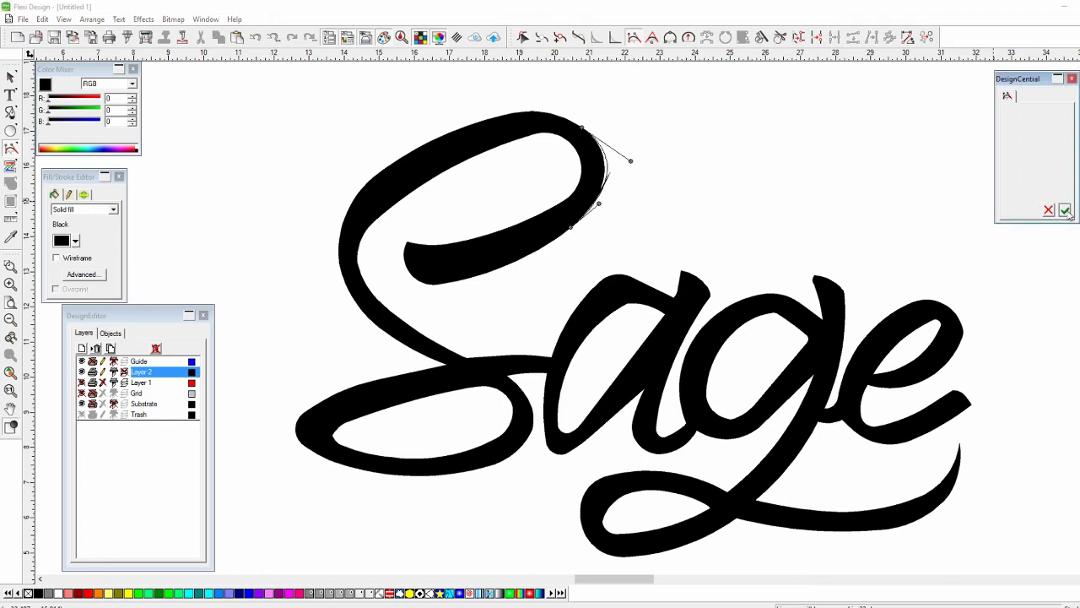
Redraw the inner right side and inner top of the "S"'s upper loop as smooth curves.
click(1066, 210)
click(544, 211)
mouse_move(541, 132)
mouse_down()
mouse_move(472, 106)
mouse_move(419, 171)
mouse_move(38, 464)
mouse_move(438, 143)
mouse_move(536, 152)
mouse_move(550, 138)
mouse_move(519, 160)
mouse_move(521, 205)
mouse_move(559, 161)
mouse_move(541, 145)
mouse_up()
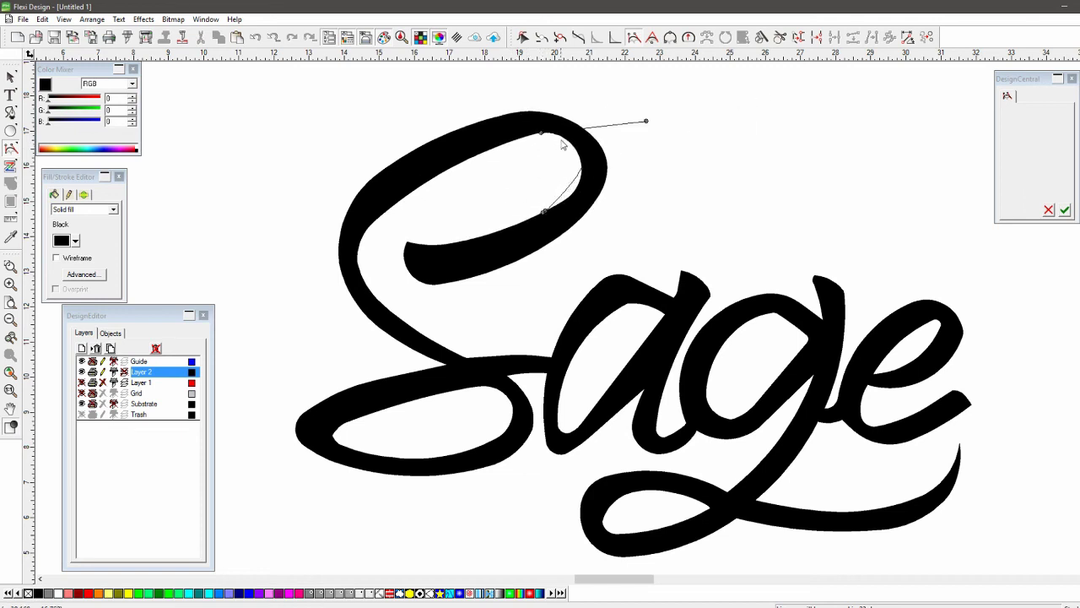
drag(646, 121, 626, 155)
click(1065, 210)
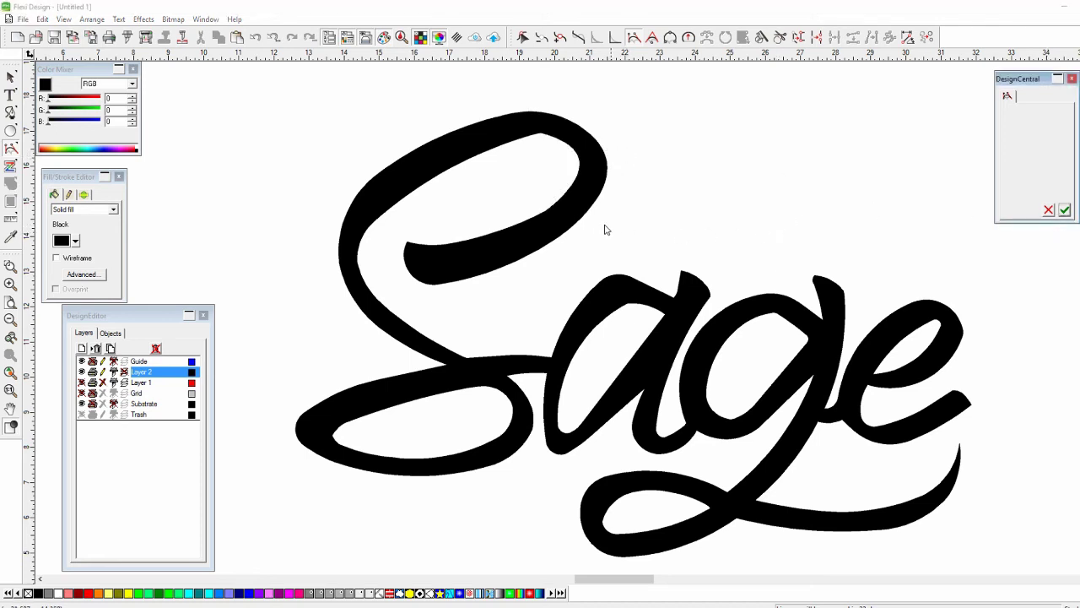
drag(556, 137, 490, 149)
click(1050, 210)
Redraw the left bend of the "S" with a fuller outward-bulging outer curve and a smooth inner curve.
drag(387, 167, 391, 340)
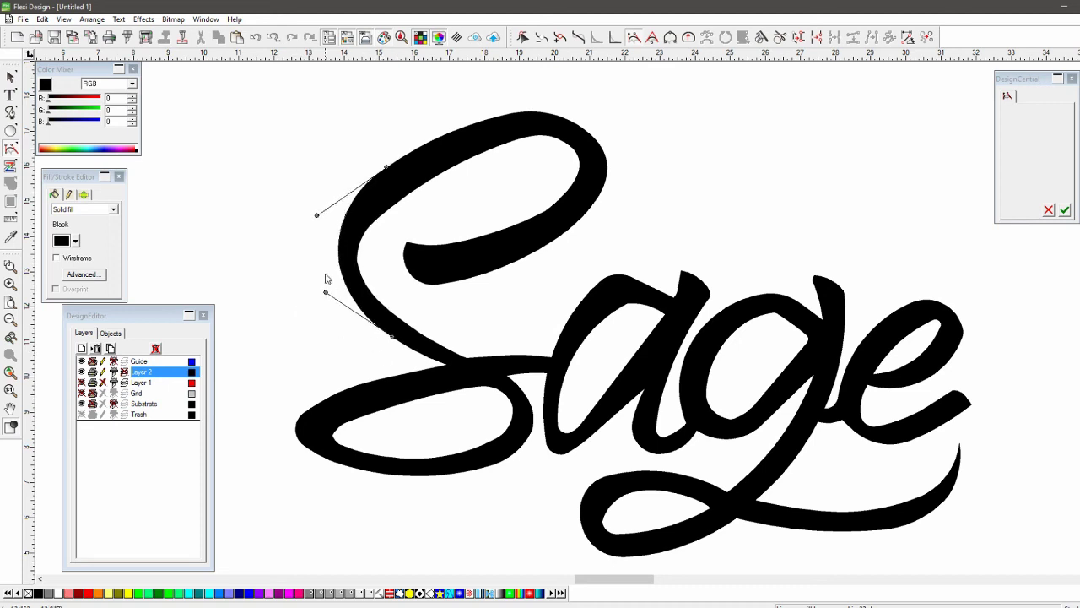
drag(317, 214, 286, 234)
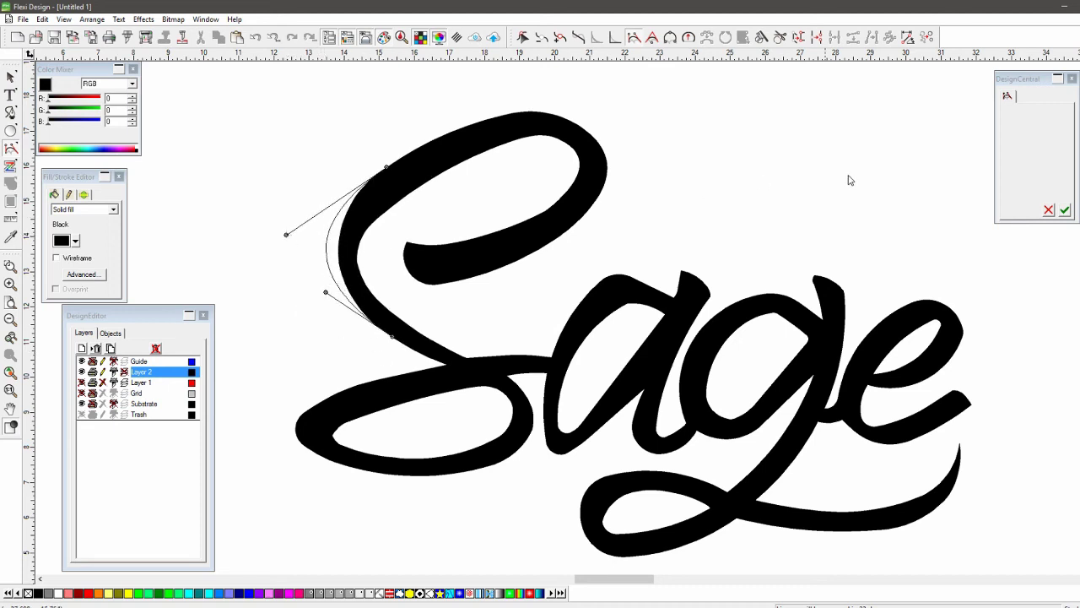
click(1065, 210)
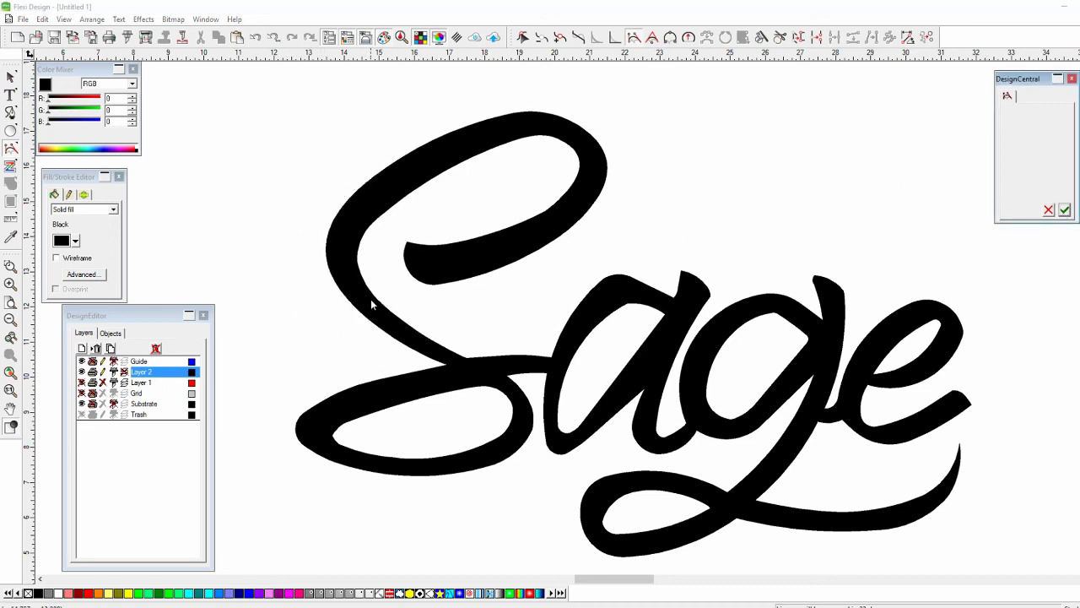
drag(377, 299, 352, 233)
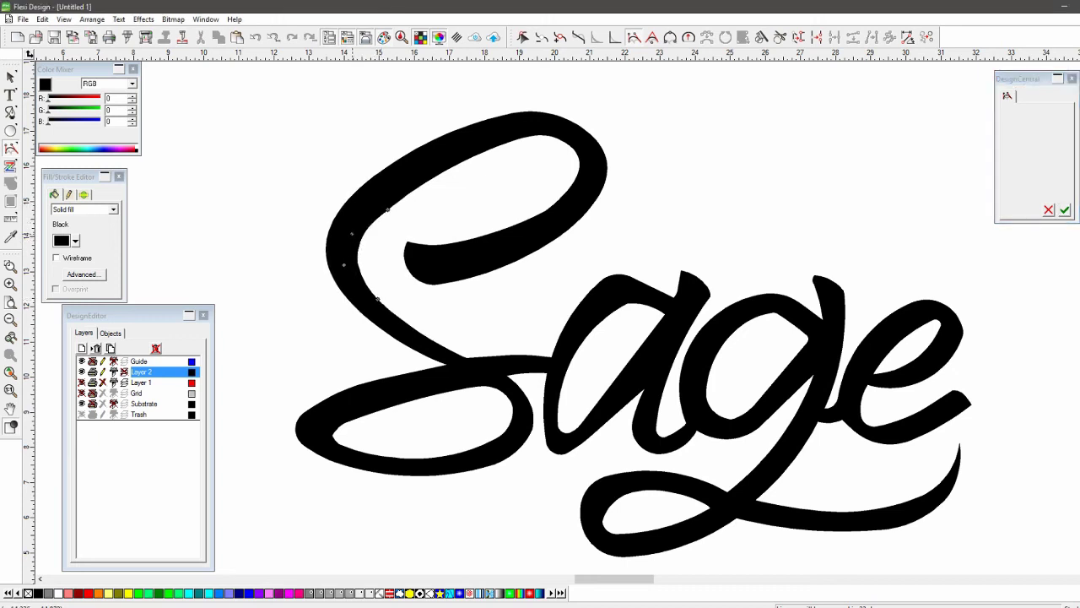
click(1064, 209)
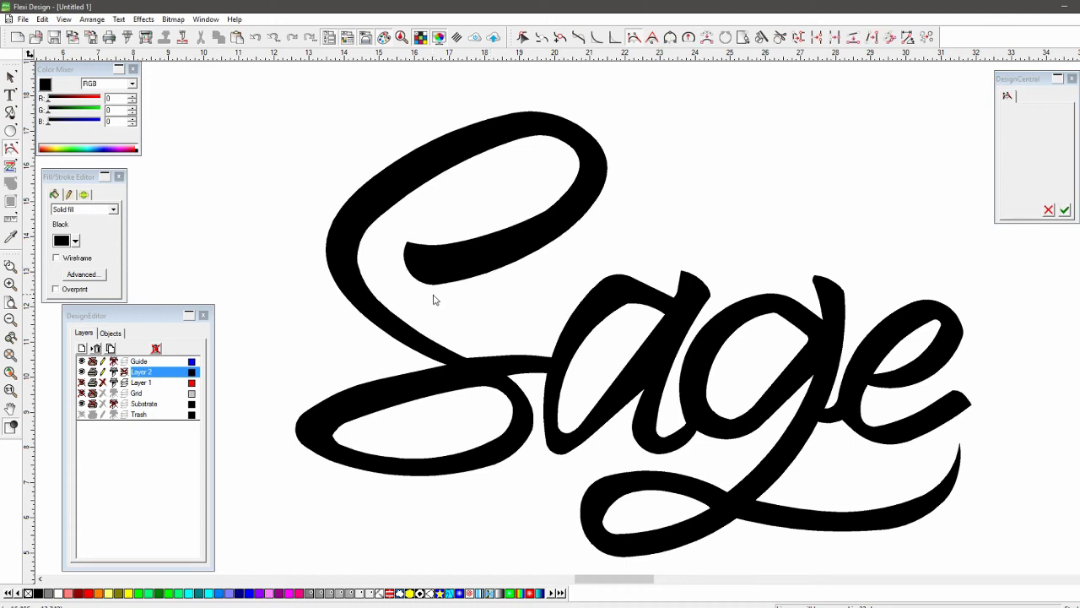
Redraw the left end of the "S"'s lower loop with a wider smooth outer curve and a matching smooth inner curve.
click(367, 381)
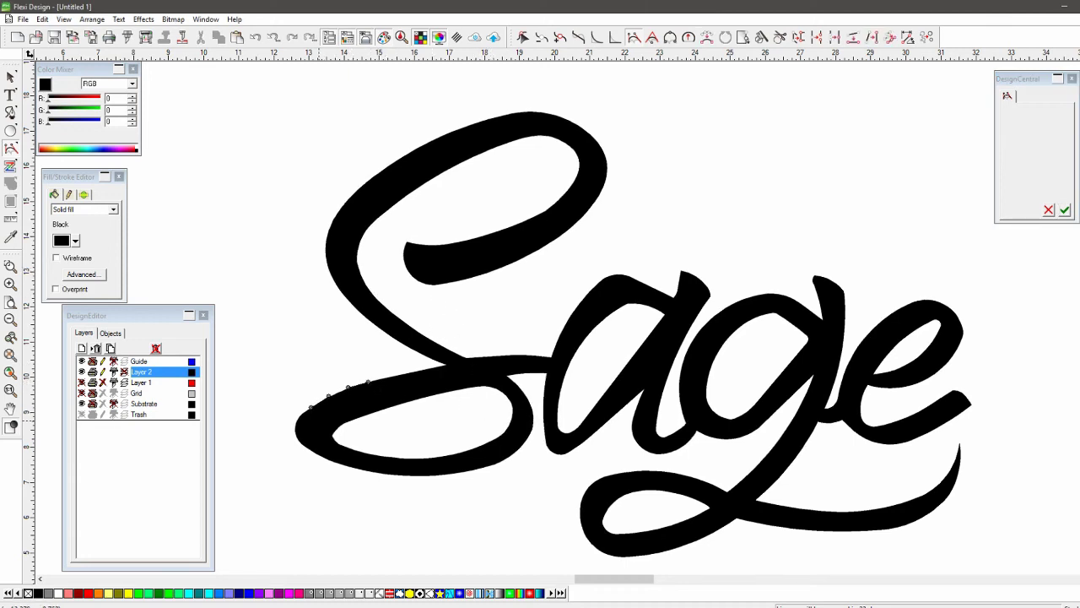
drag(308, 456, 351, 489)
drag(248, 440, 228, 444)
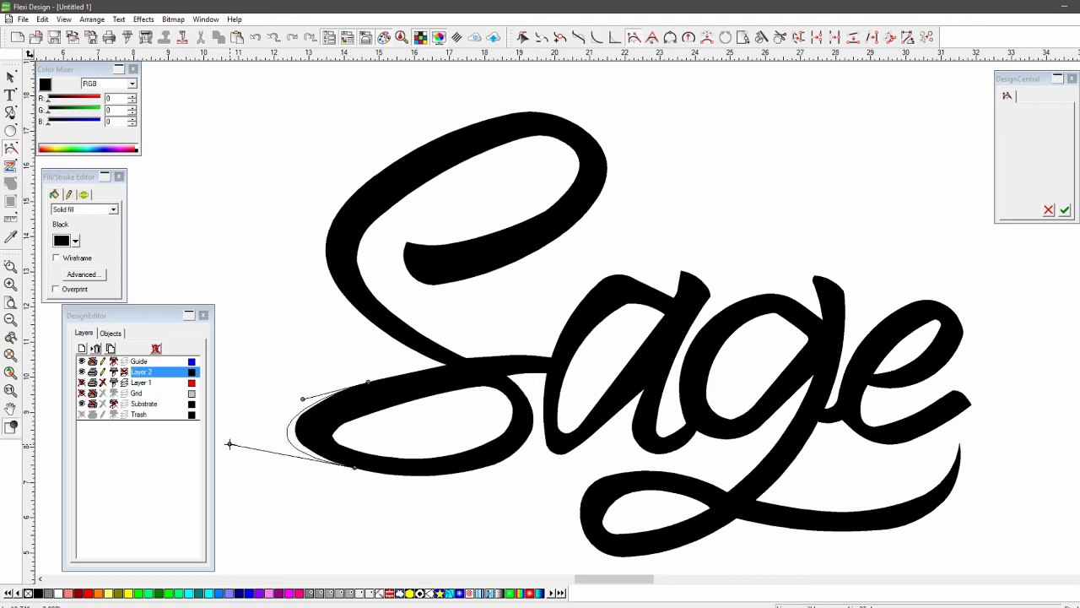
click(1065, 212)
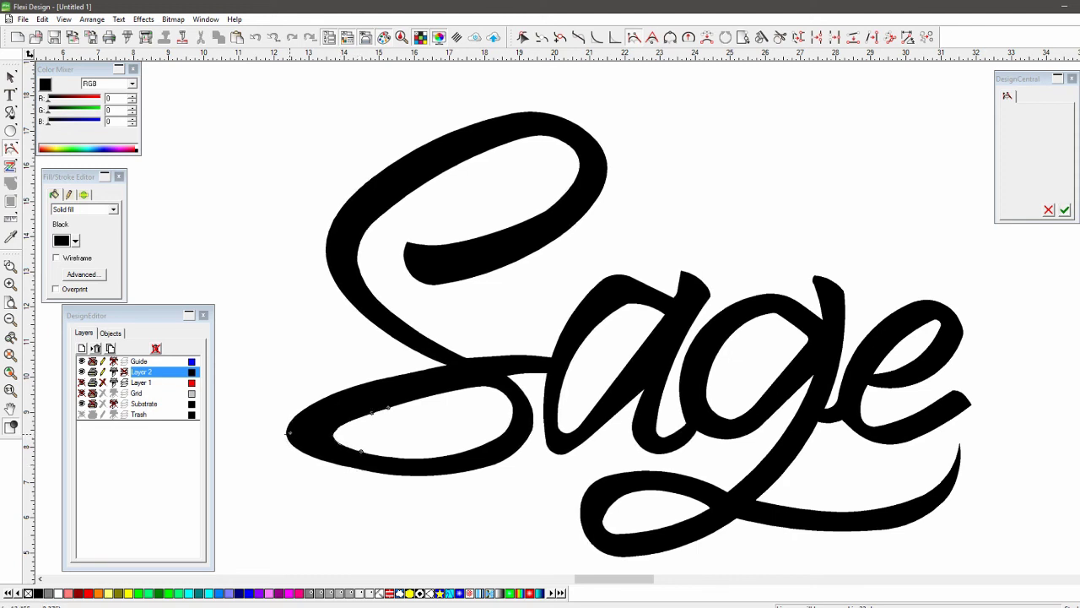
click(1065, 211)
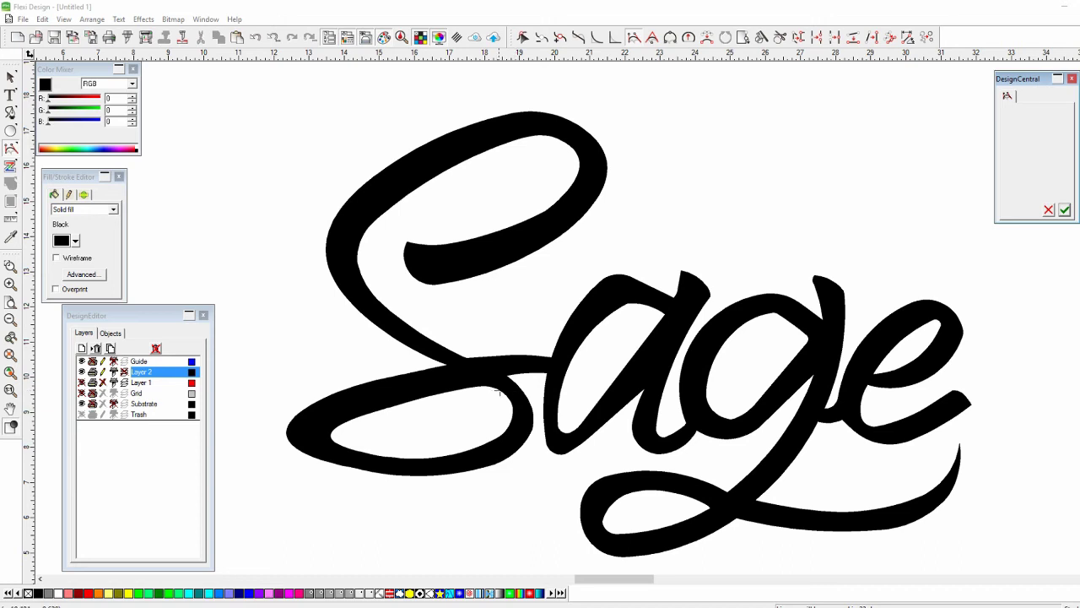
Redraw the inner and outer edges at the right end of the "S"'s lower loop as smooth curves.
drag(501, 390, 570, 434)
drag(428, 459, 400, 458)
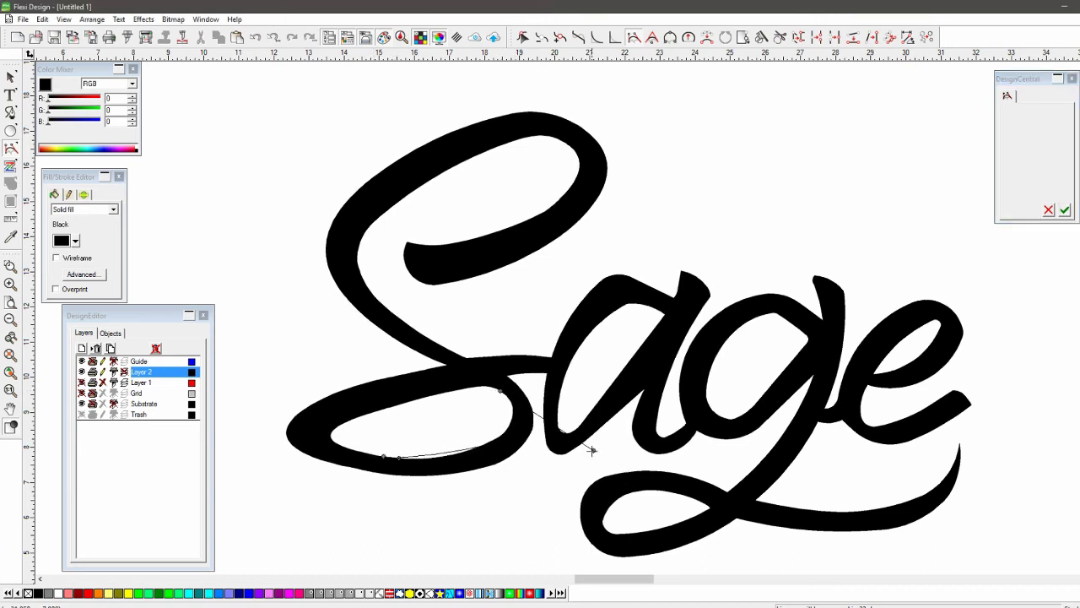
drag(594, 450, 553, 455)
click(1065, 211)
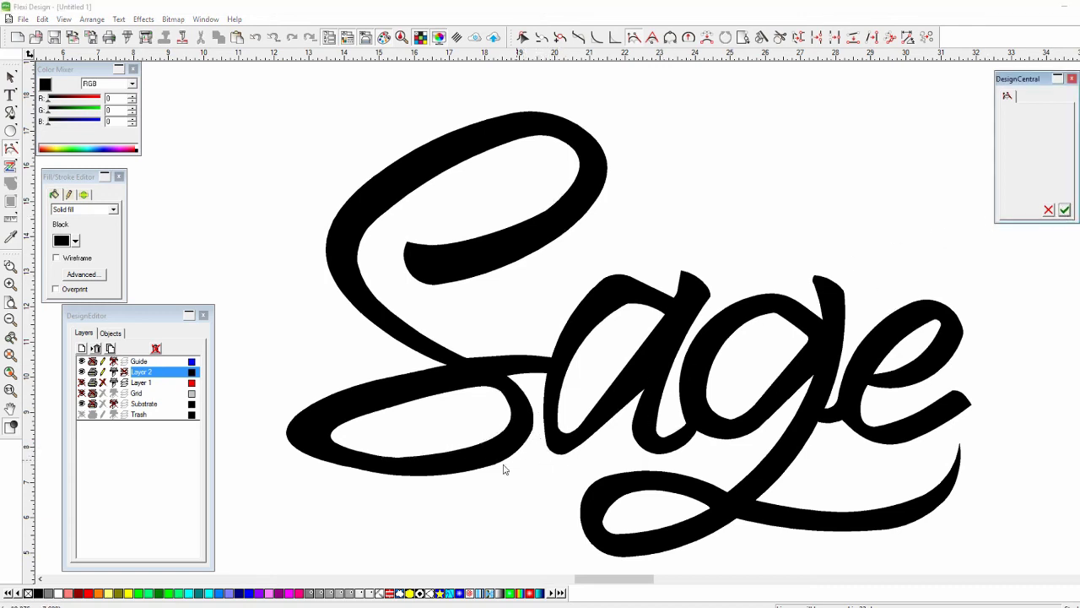
mouse_move(404, 476)
mouse_down()
mouse_move(505, 462)
mouse_move(535, 380)
mouse_move(522, 387)
mouse_up()
drag(593, 470, 583, 470)
click(1065, 210)
Smooth the top and bottom curves of the "a"'s counter and the junction where its bowl meets the lower stem.
click(647, 314)
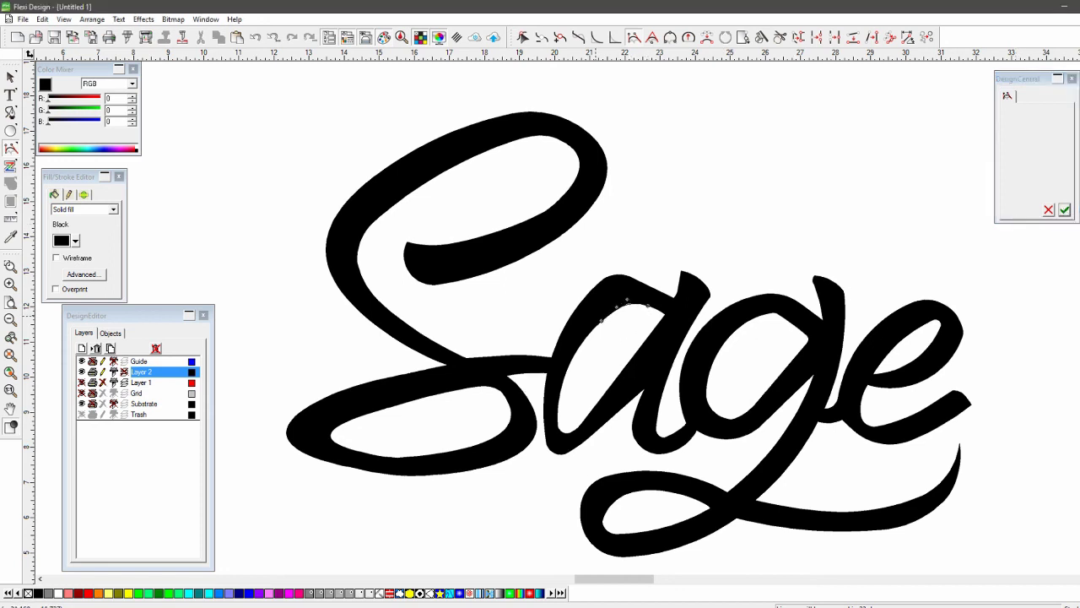
click(1065, 211)
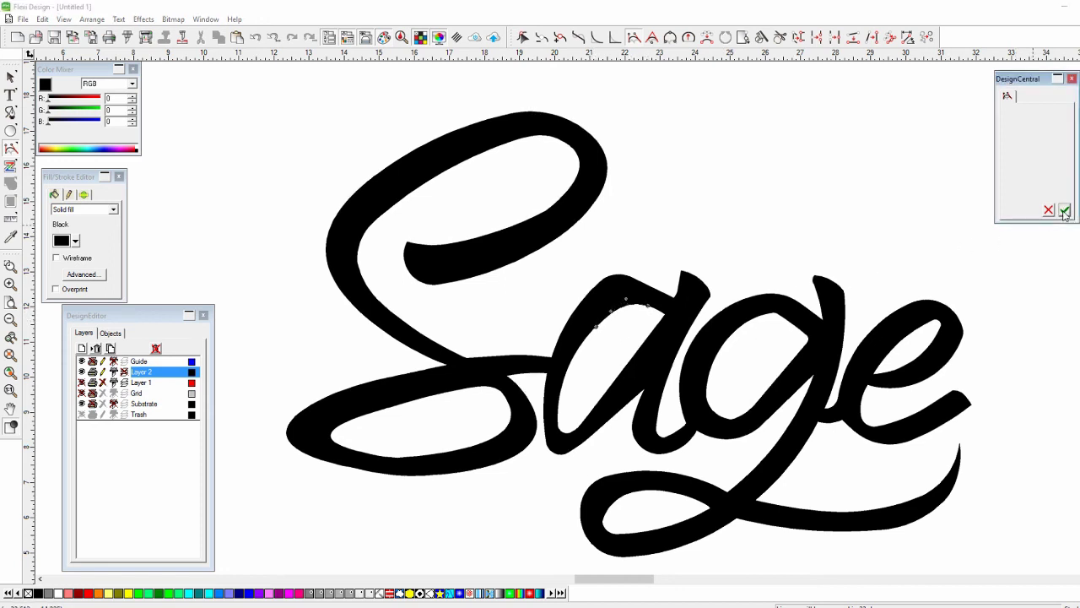
click(561, 404)
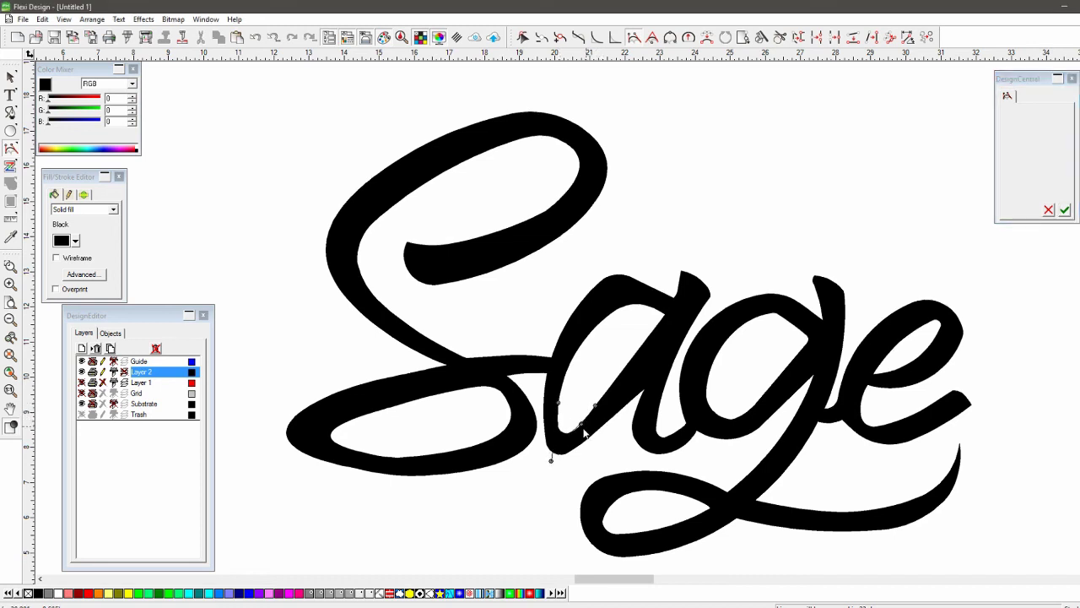
mouse_move(551, 459)
mouse_down()
mouse_move(561, 450)
mouse_move(554, 456)
mouse_up()
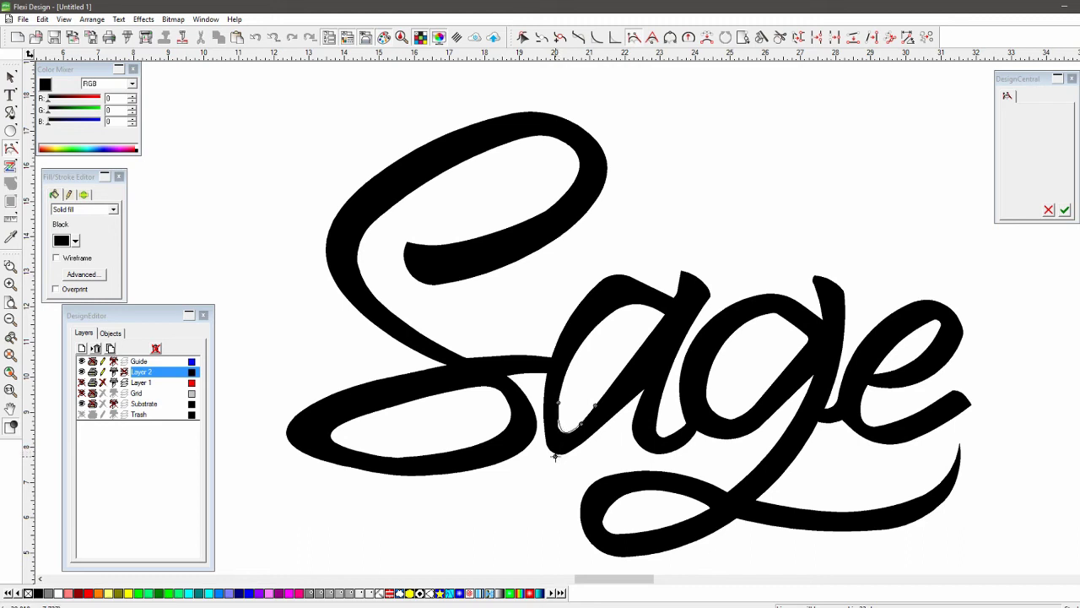
click(1065, 211)
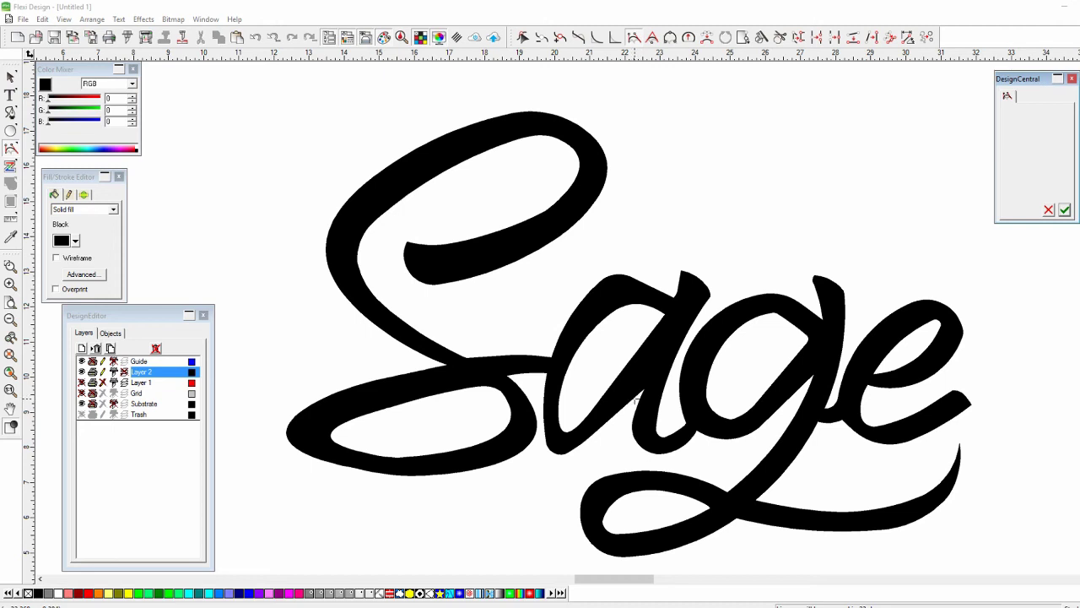
click(637, 394)
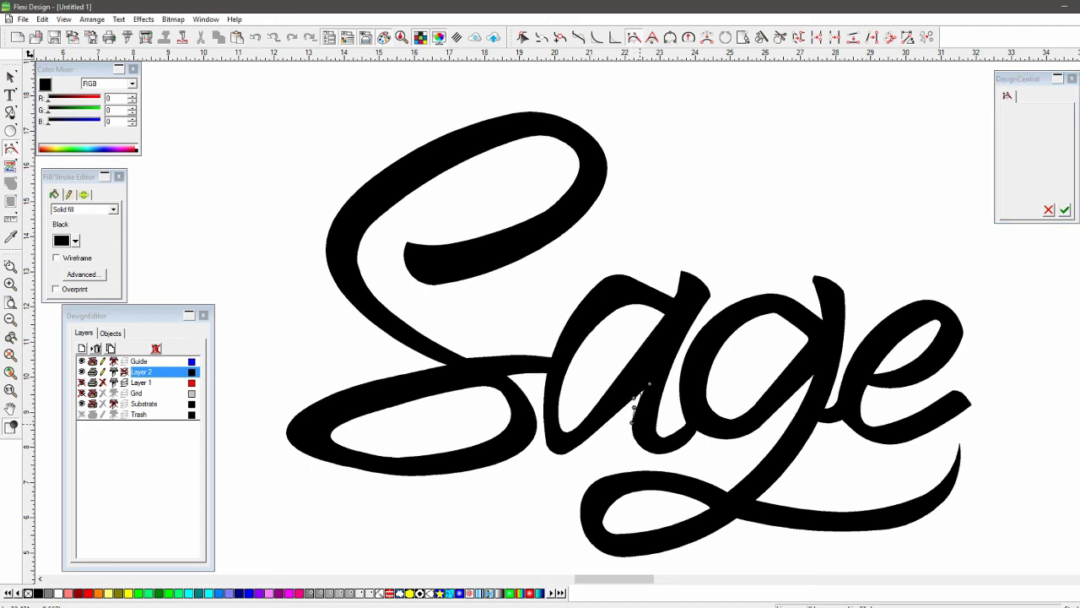
click(1062, 211)
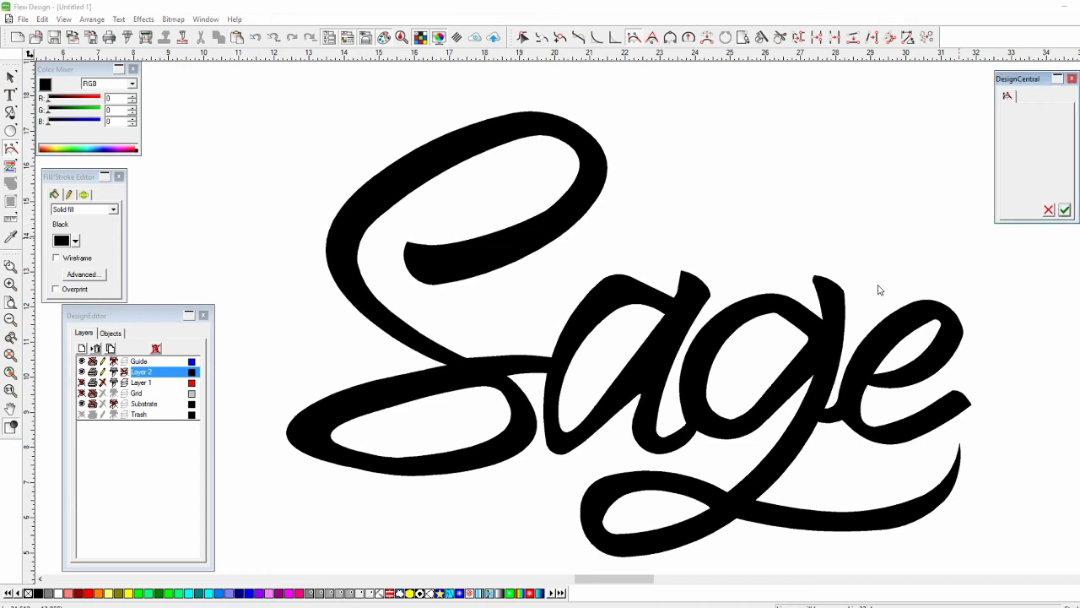
Round the upper left corners of the "a" and "g" stem tips.
drag(688, 271, 676, 293)
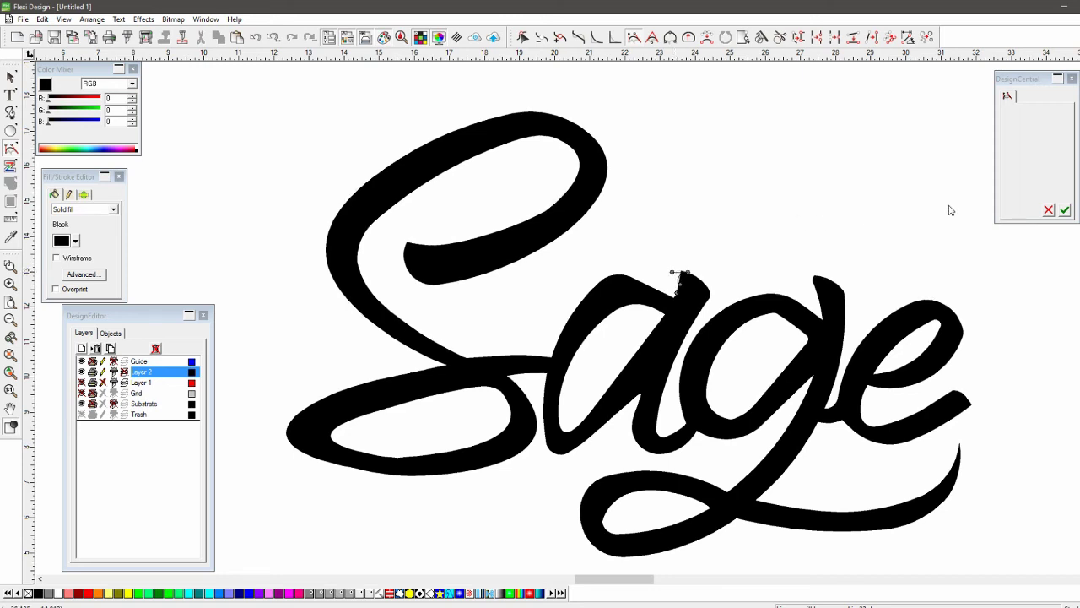
click(1065, 211)
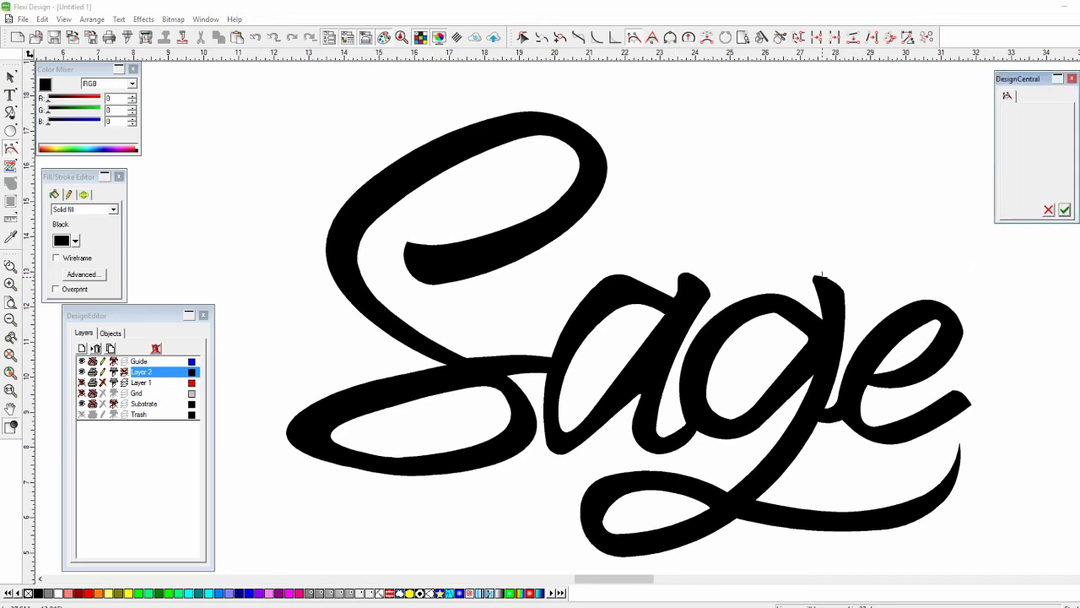
mouse_move(823, 276)
mouse_down()
mouse_move(808, 273)
mouse_move(813, 291)
mouse_up()
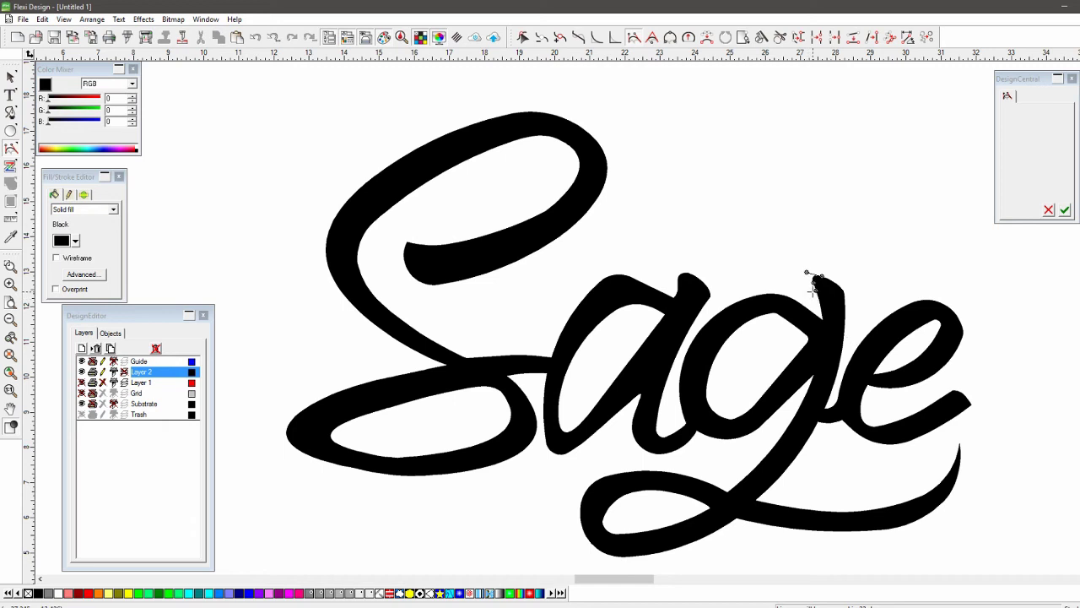
click(1066, 210)
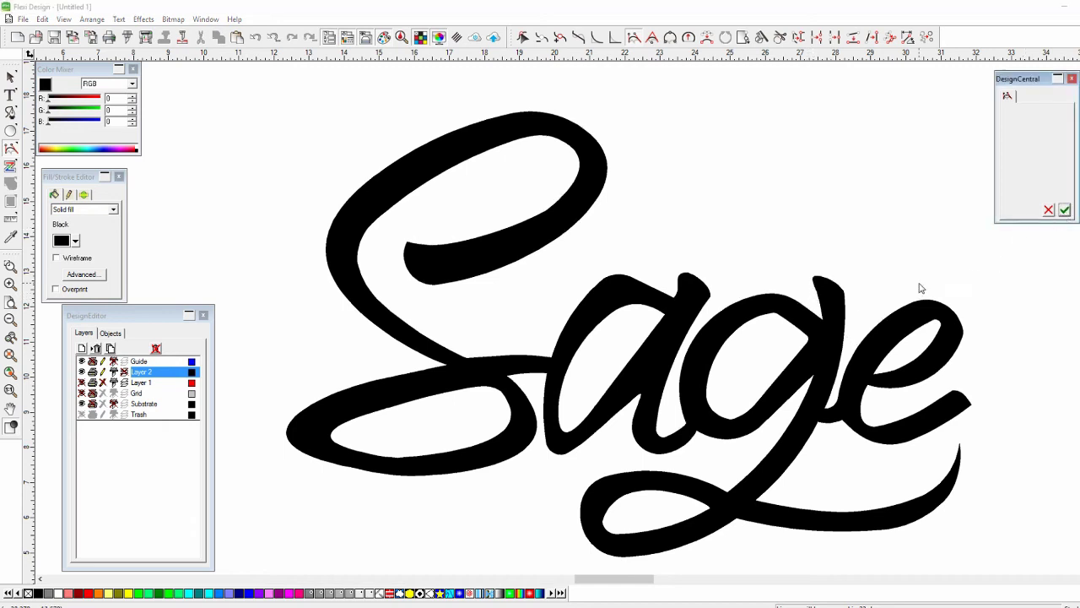
Redraw the top, lower left and right corner of the "g"'s upper counter as smooth curves.
click(784, 320)
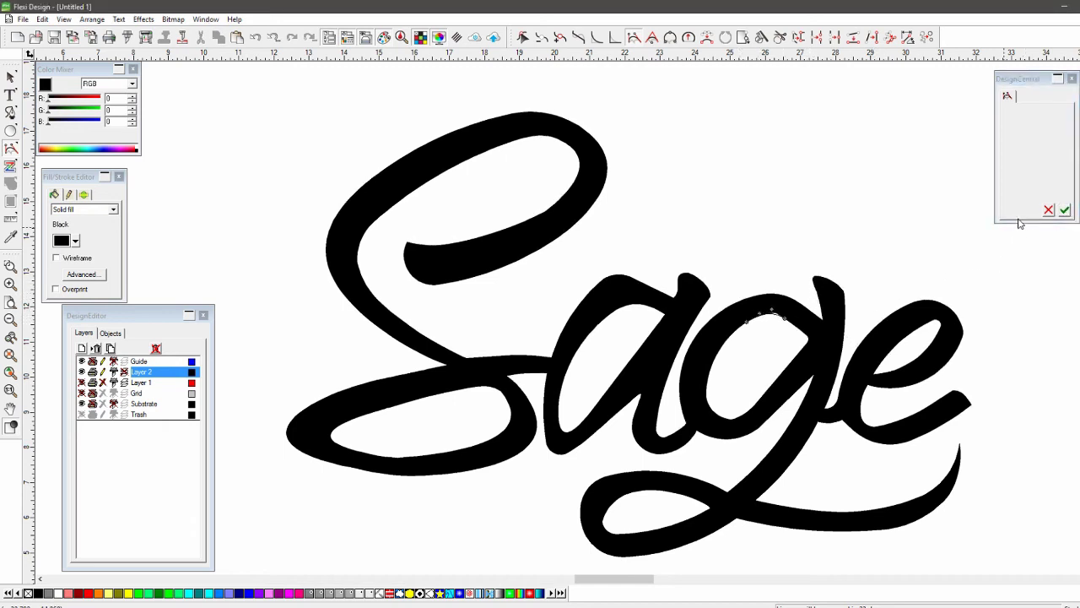
click(1065, 211)
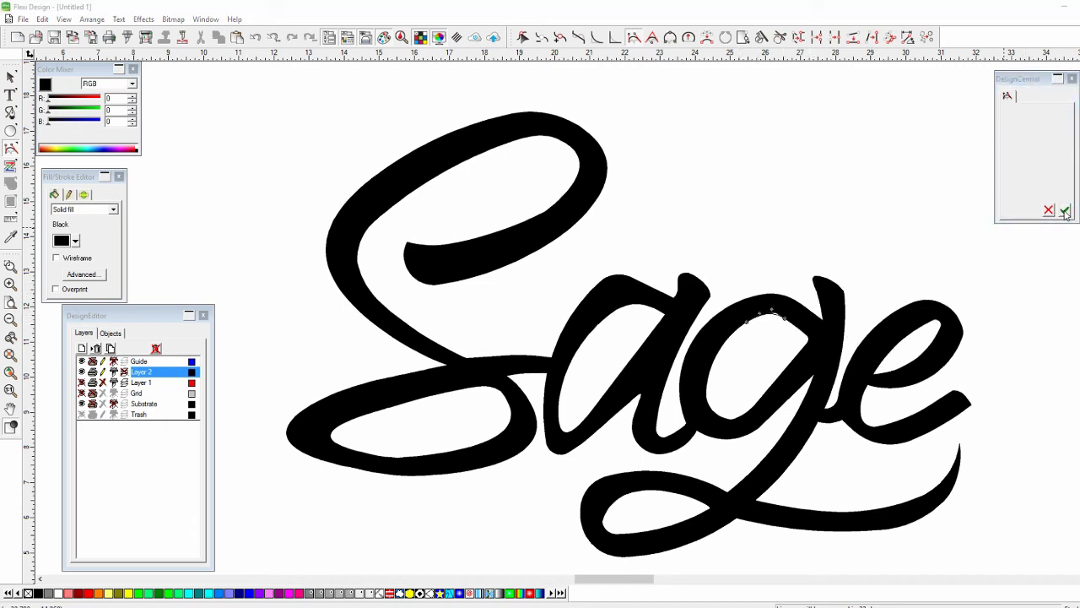
click(709, 395)
drag(706, 387, 700, 449)
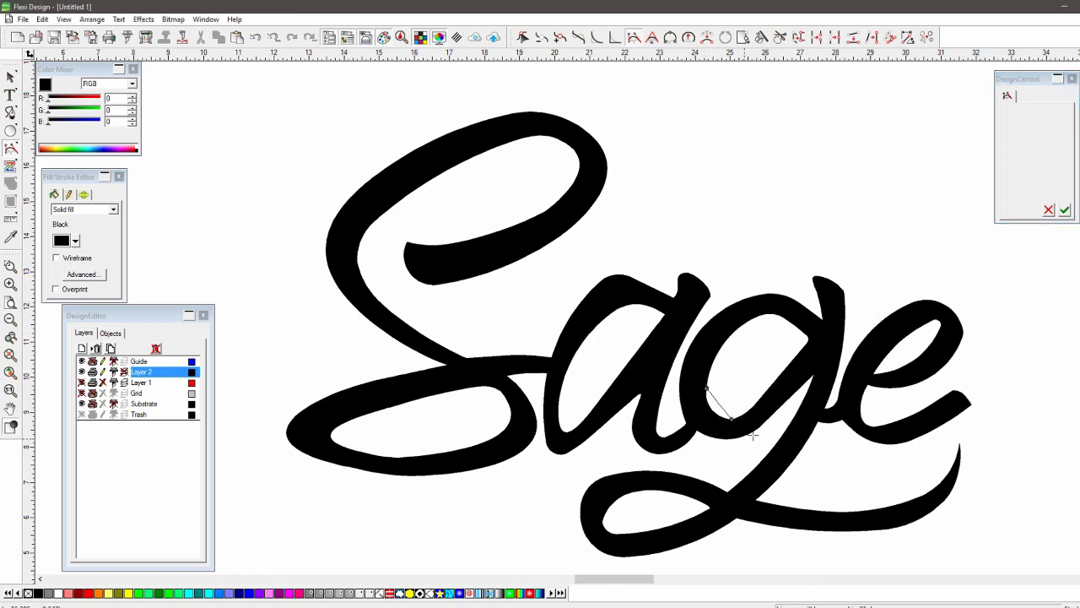
drag(752, 409, 763, 395)
click(1065, 210)
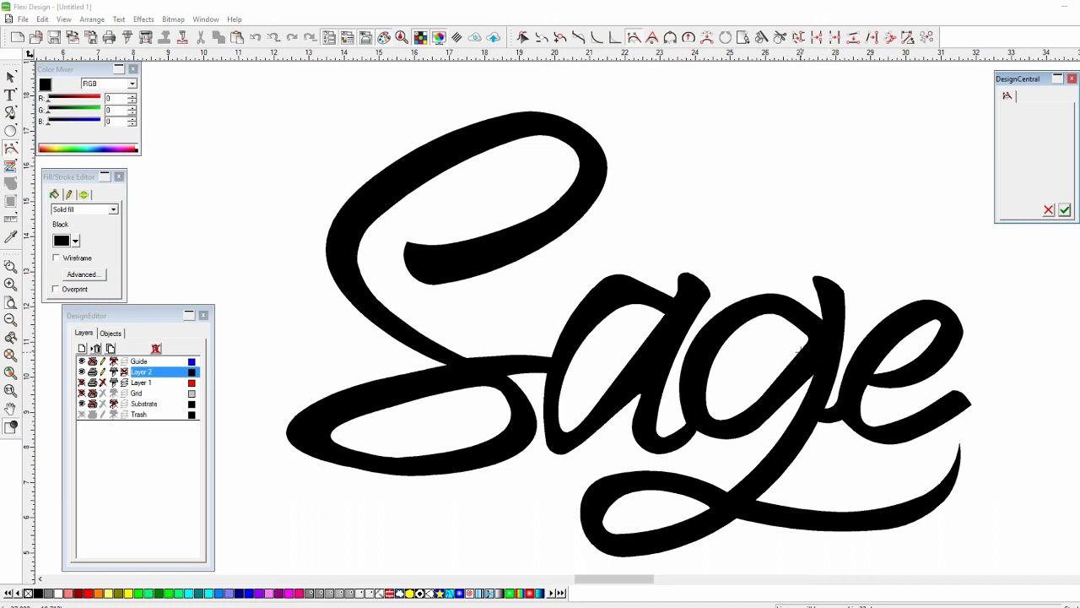
drag(800, 351, 789, 321)
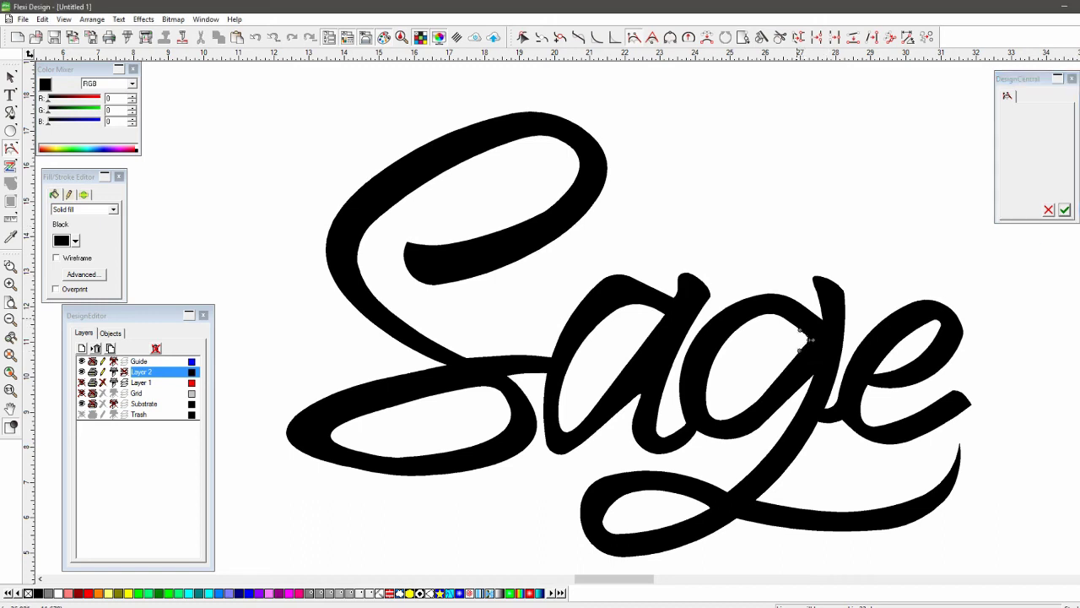
click(1066, 210)
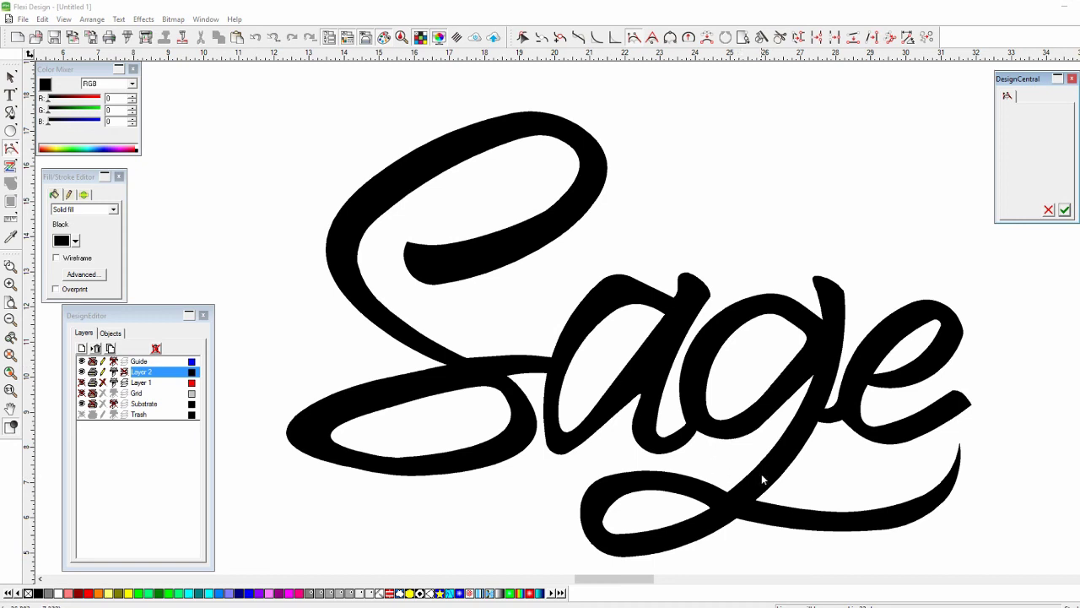
Redraw the outer left and bottom edges of the "g"'s lower loop as smooth curves.
drag(626, 472, 578, 510)
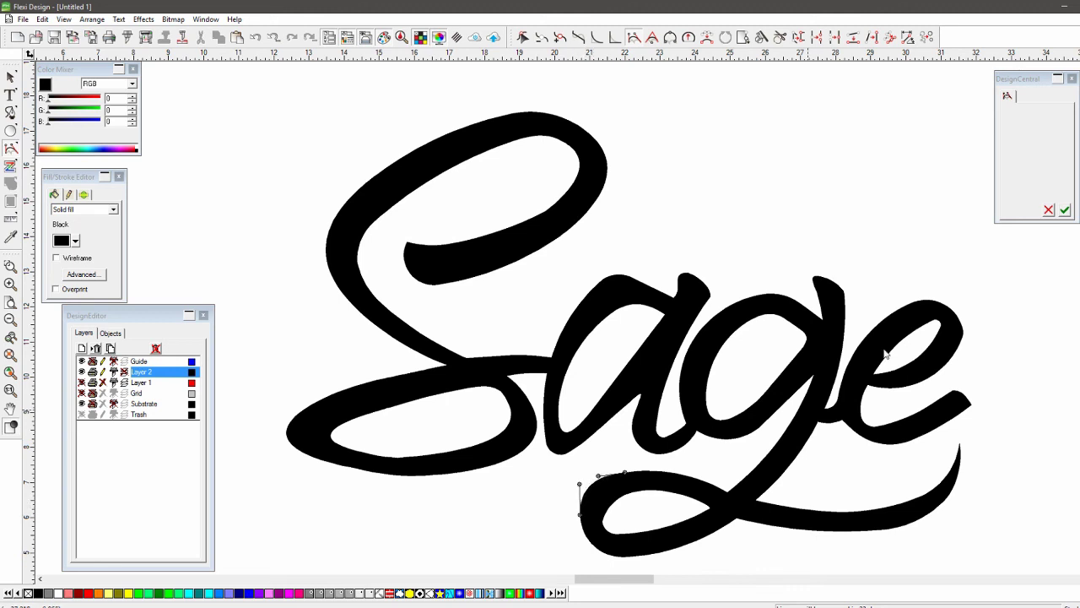
click(1065, 210)
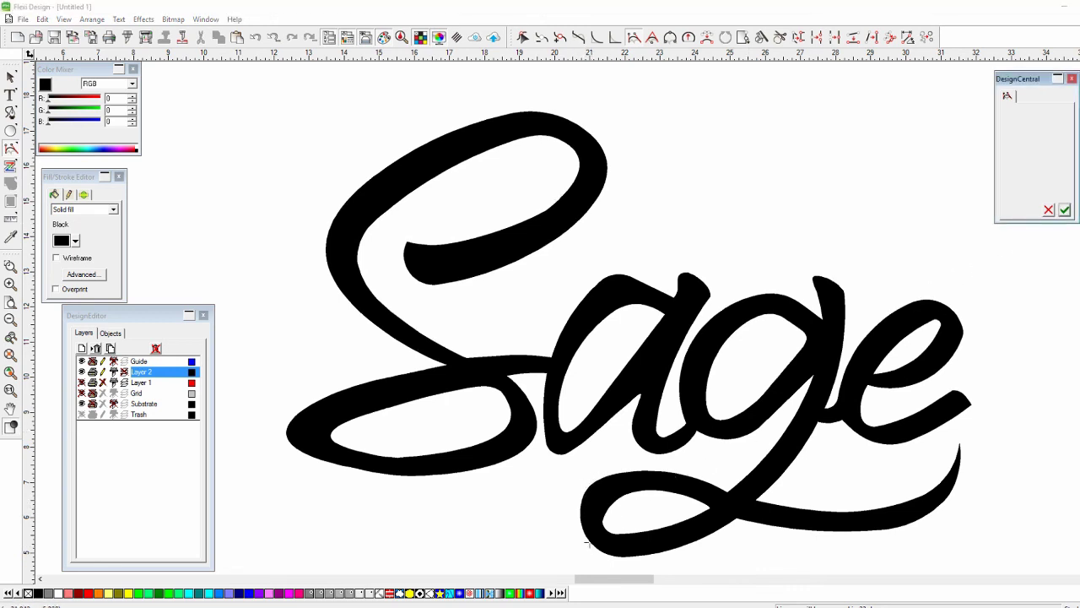
drag(586, 540, 706, 548)
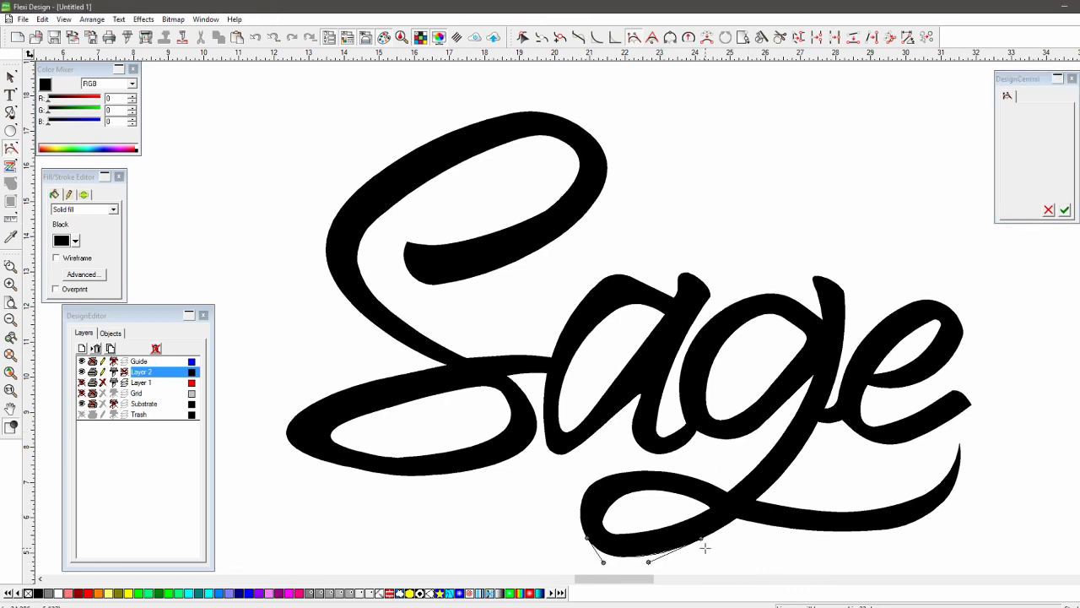
click(1065, 210)
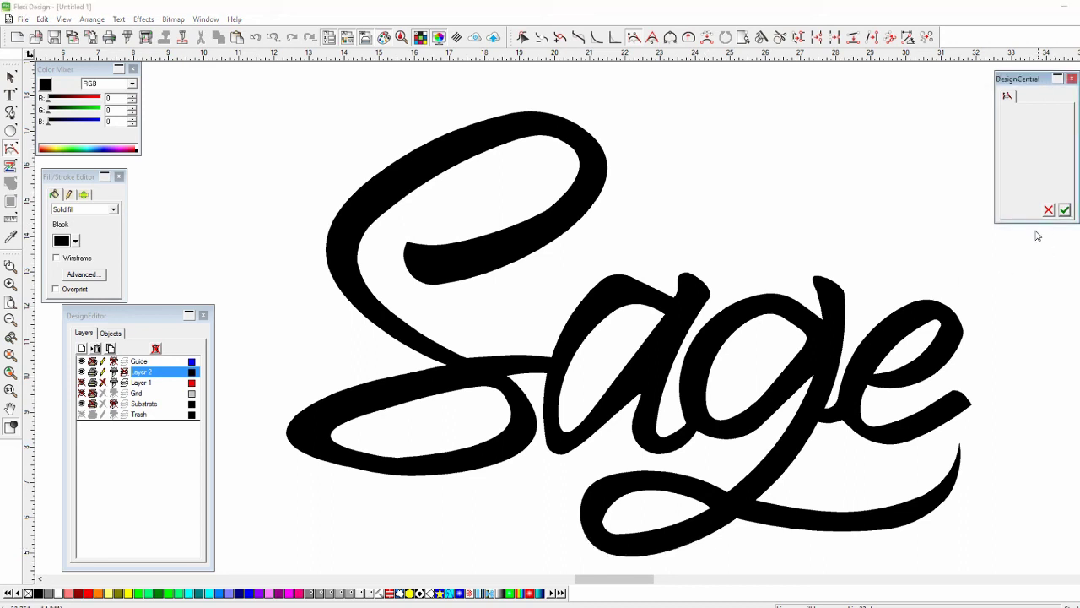
Redraw the left end, top and bottom edges of the counter in the "g"'s lower loop as smooth curves.
click(641, 529)
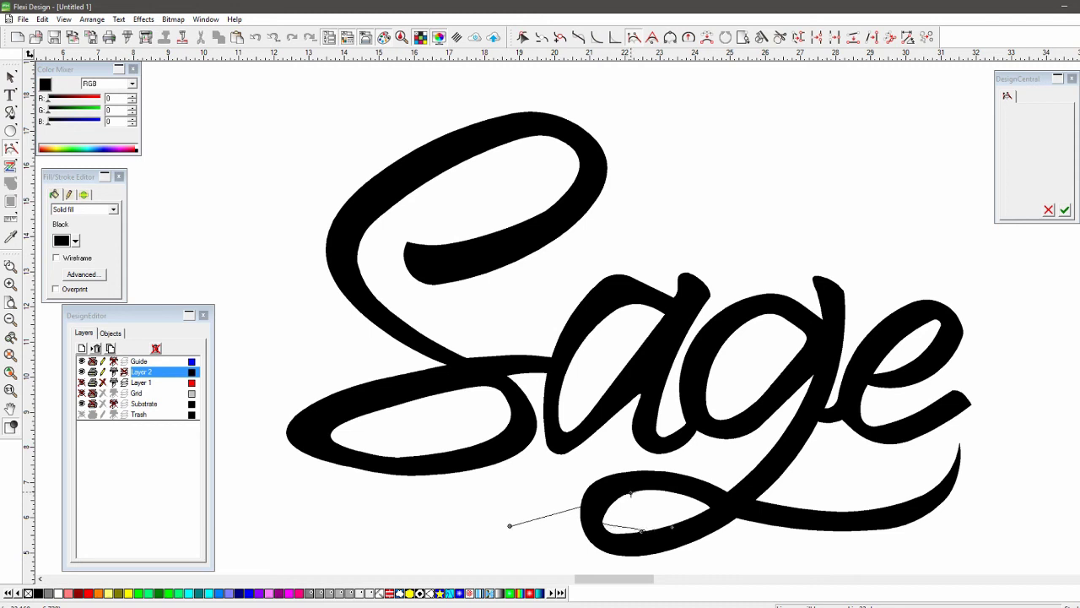
click(634, 491)
click(1065, 211)
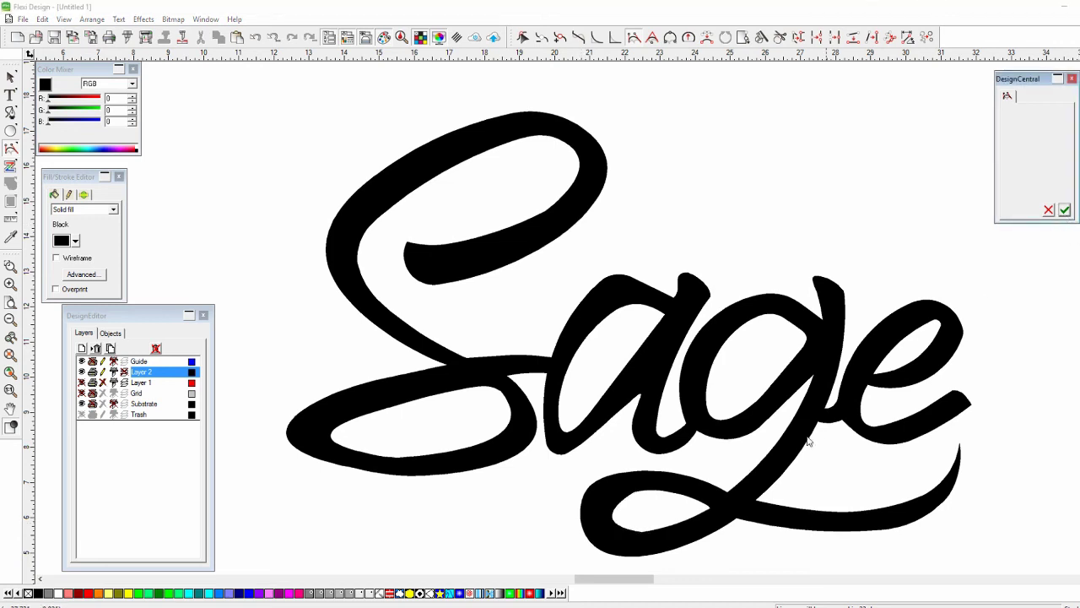
click(662, 492)
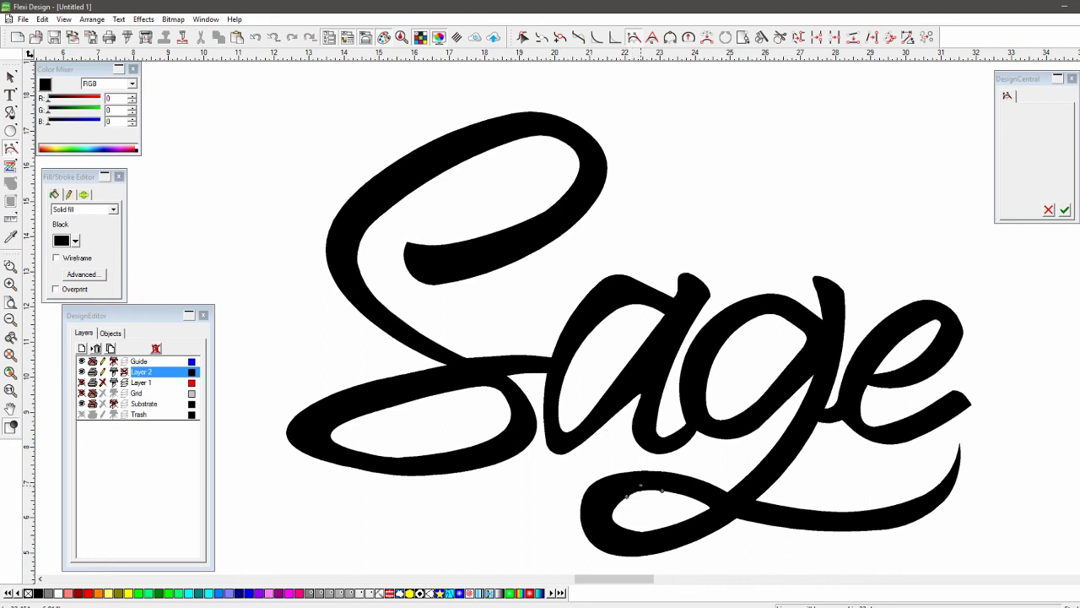
click(1065, 211)
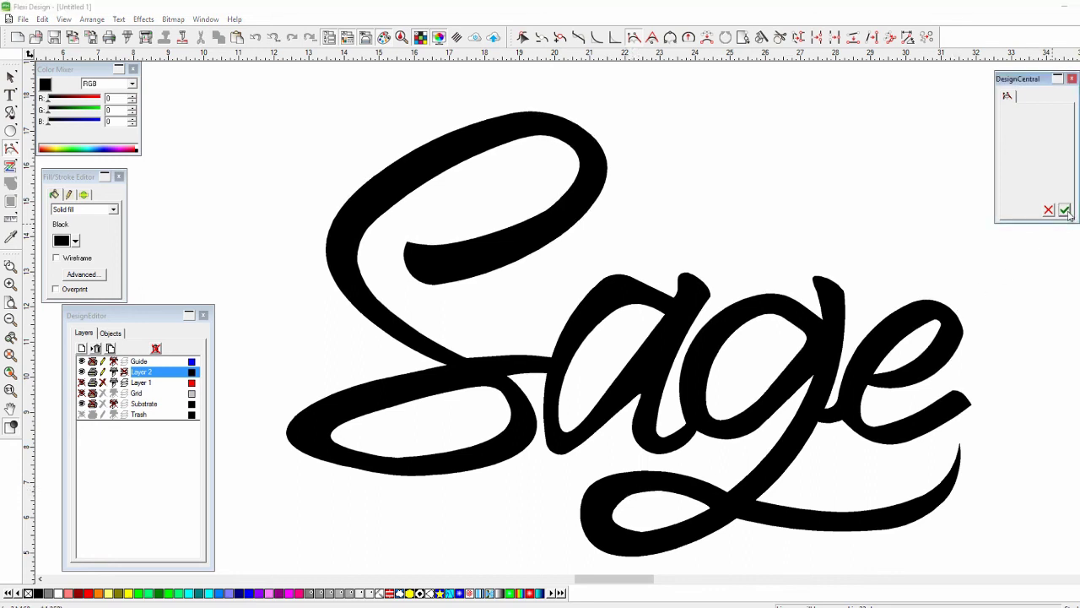
drag(682, 521, 619, 525)
click(1065, 211)
Smooth the top of the "e"'s counter and the outer upper right curve of its loop.
click(921, 329)
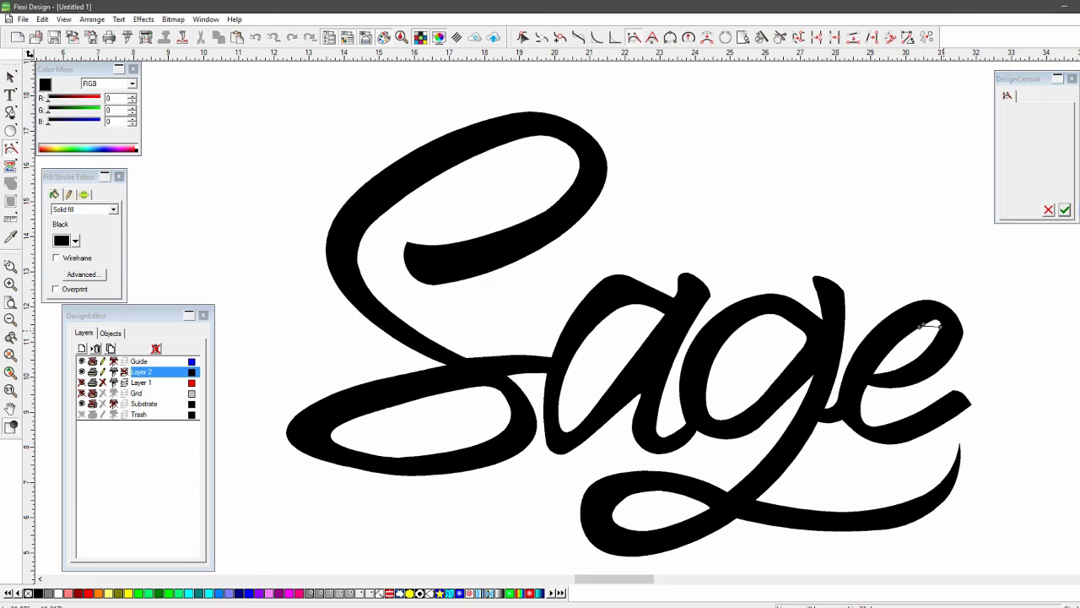
click(1066, 210)
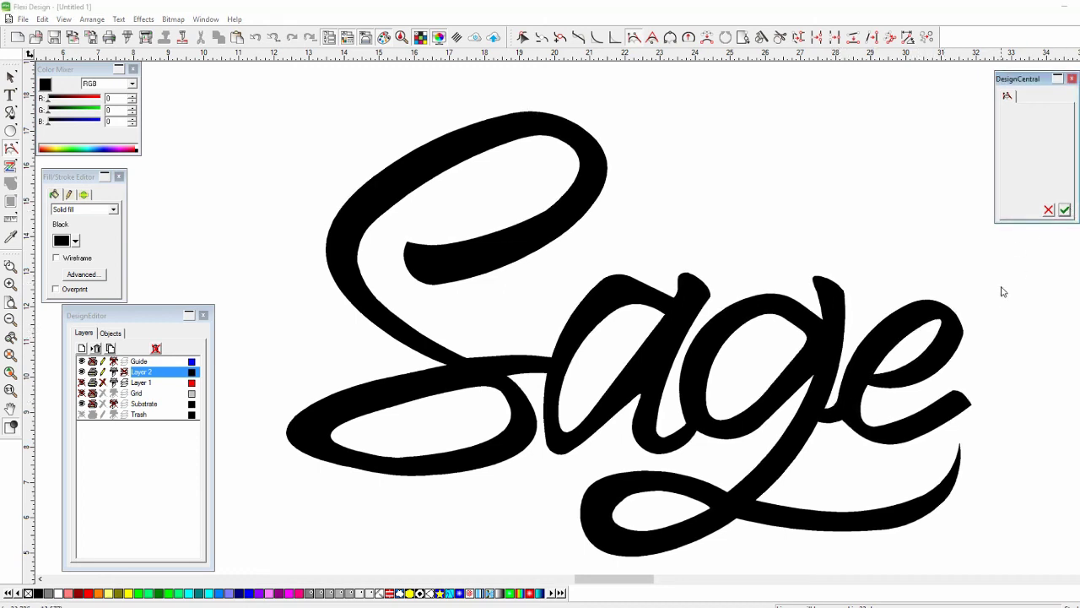
drag(958, 352, 948, 293)
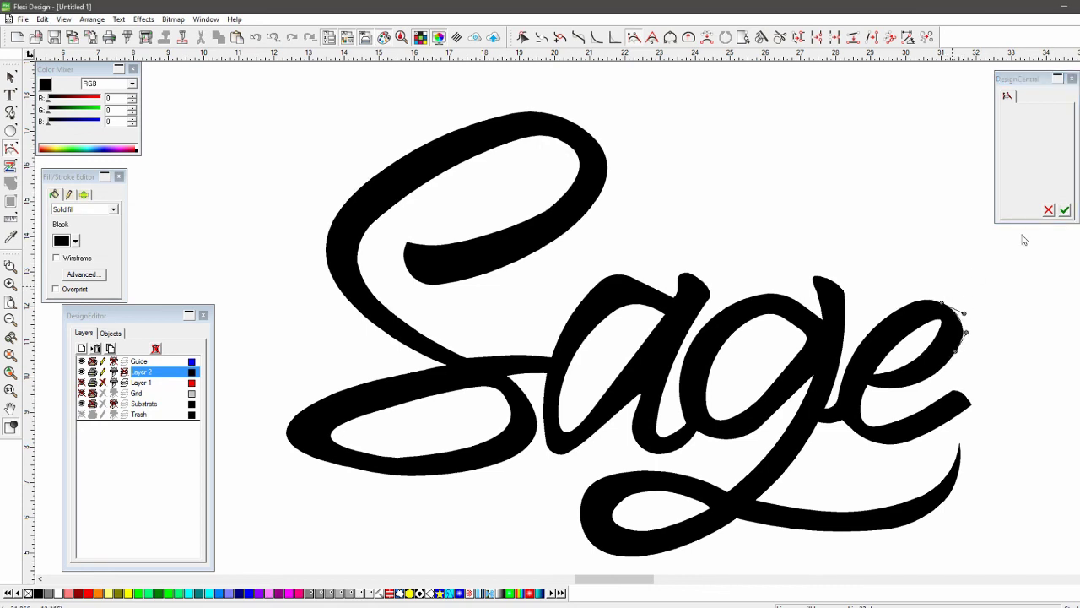
click(1065, 210)
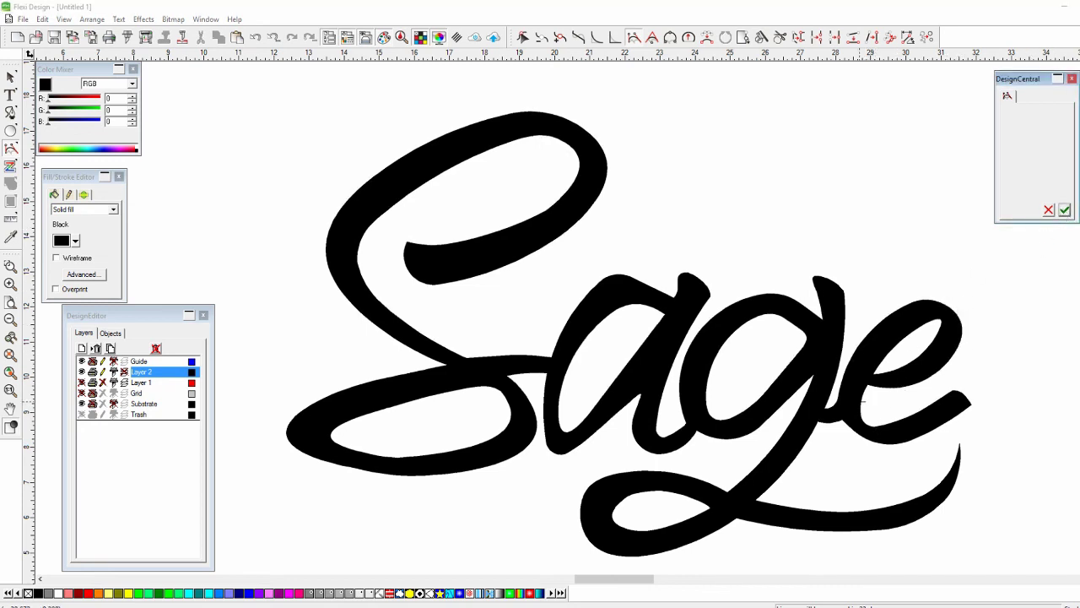
Smooth the inner and outer curves of the "e"'s bottom bowl and the "g"'s tail where it leaves the crossing.
drag(863, 401, 912, 414)
click(1065, 215)
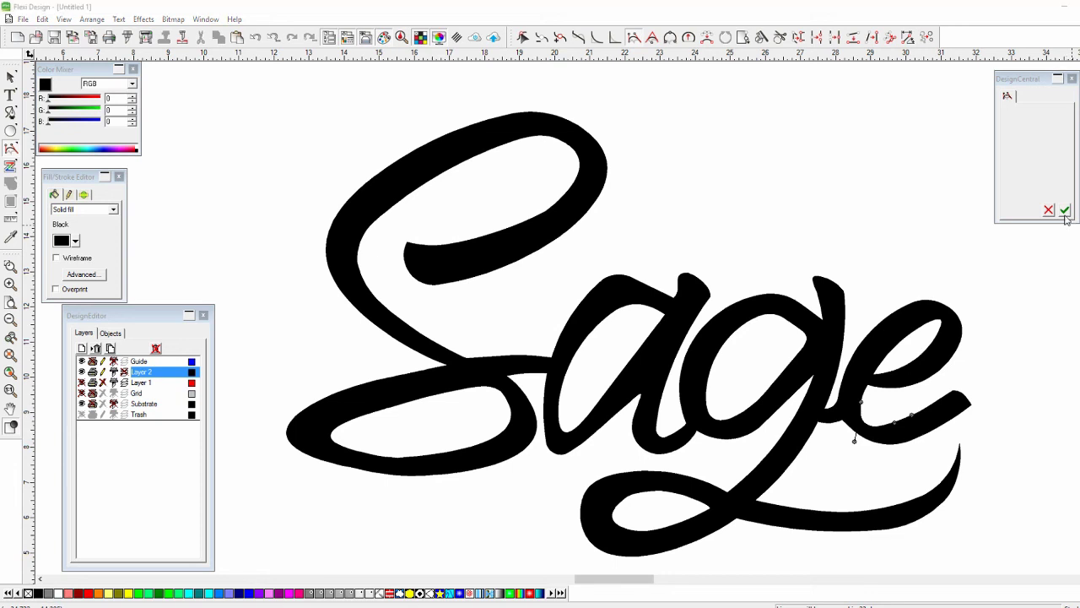
click(1066, 211)
click(869, 435)
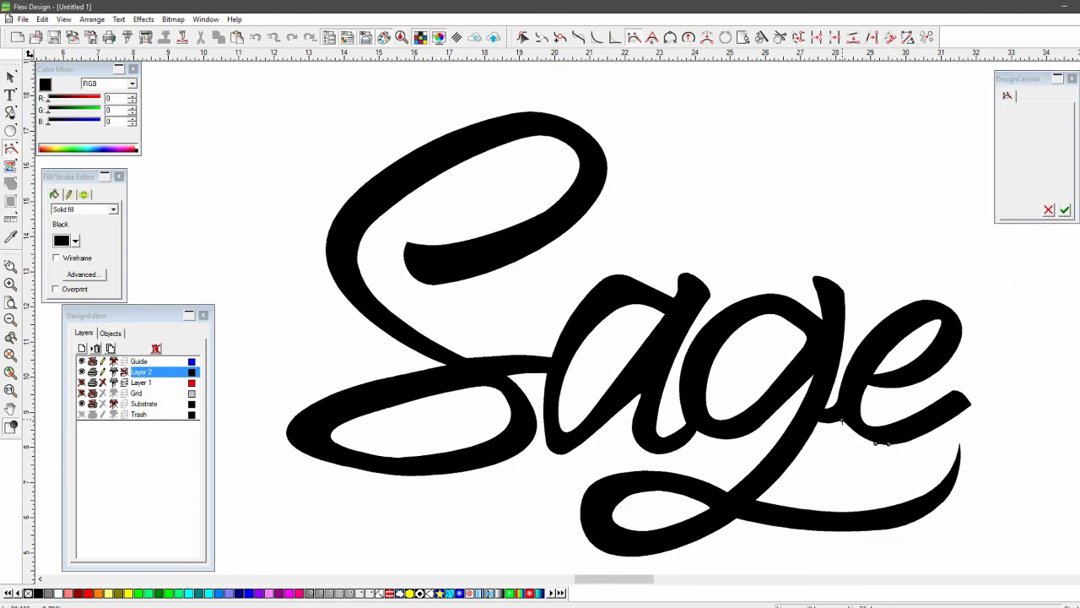
click(1065, 211)
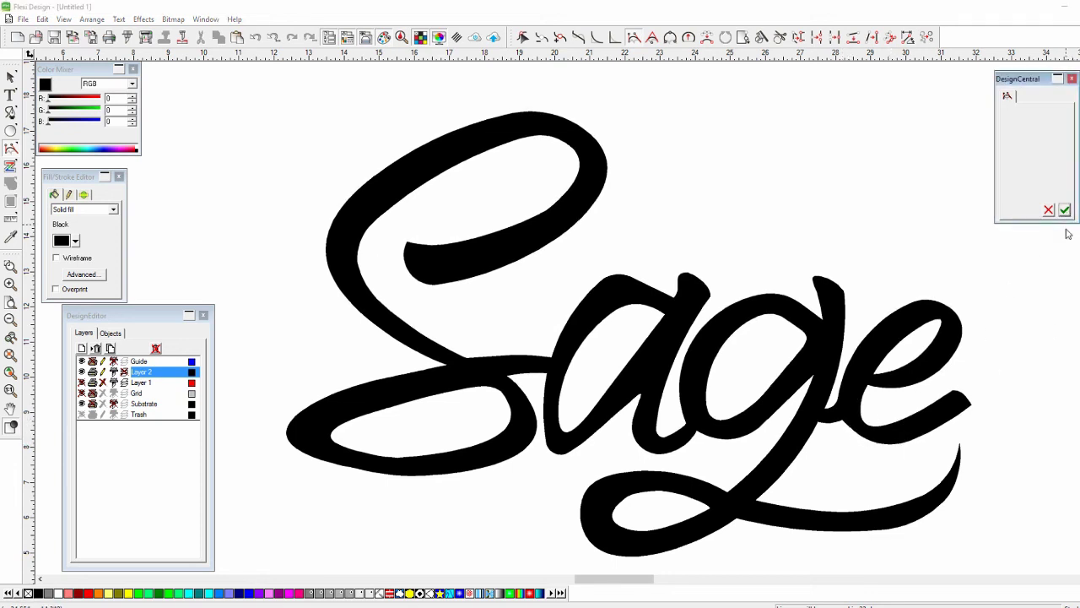
click(737, 521)
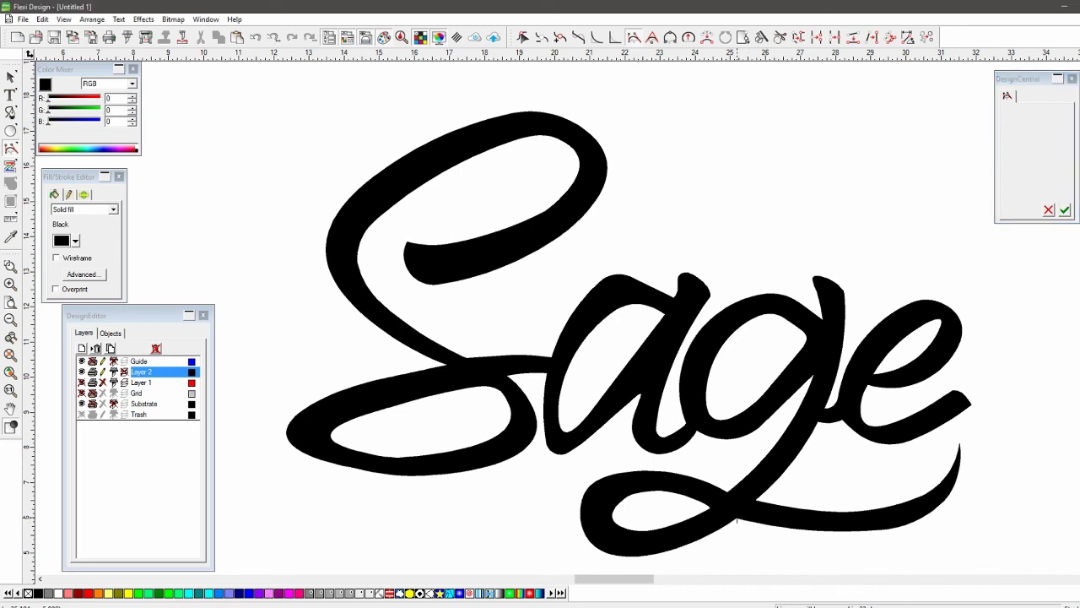
drag(739, 520, 890, 492)
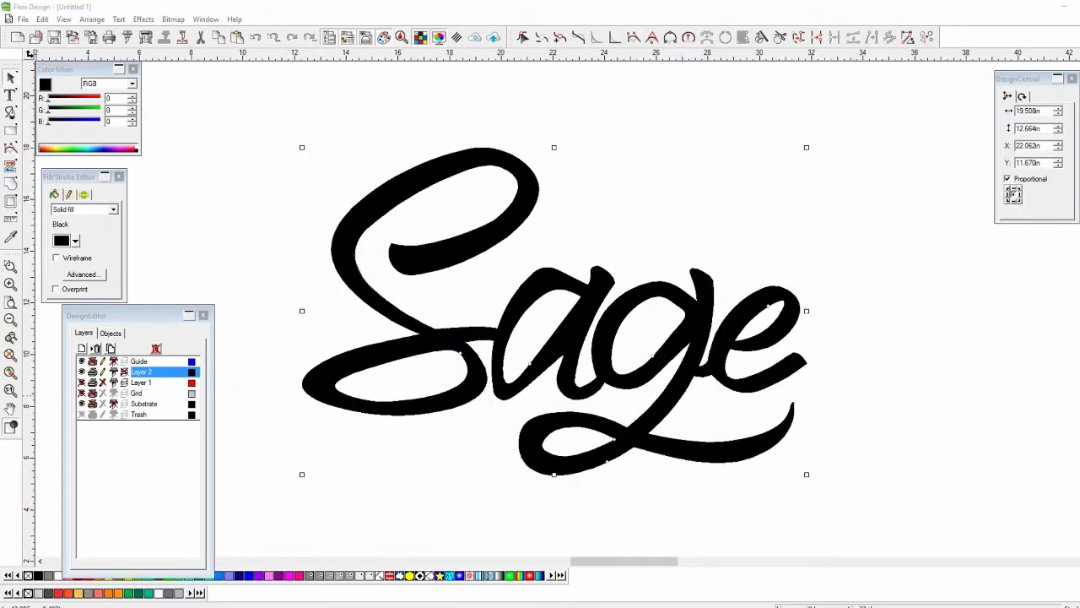
Fill the whole "Sage" lettering with white and deselect it.
click(56, 578)
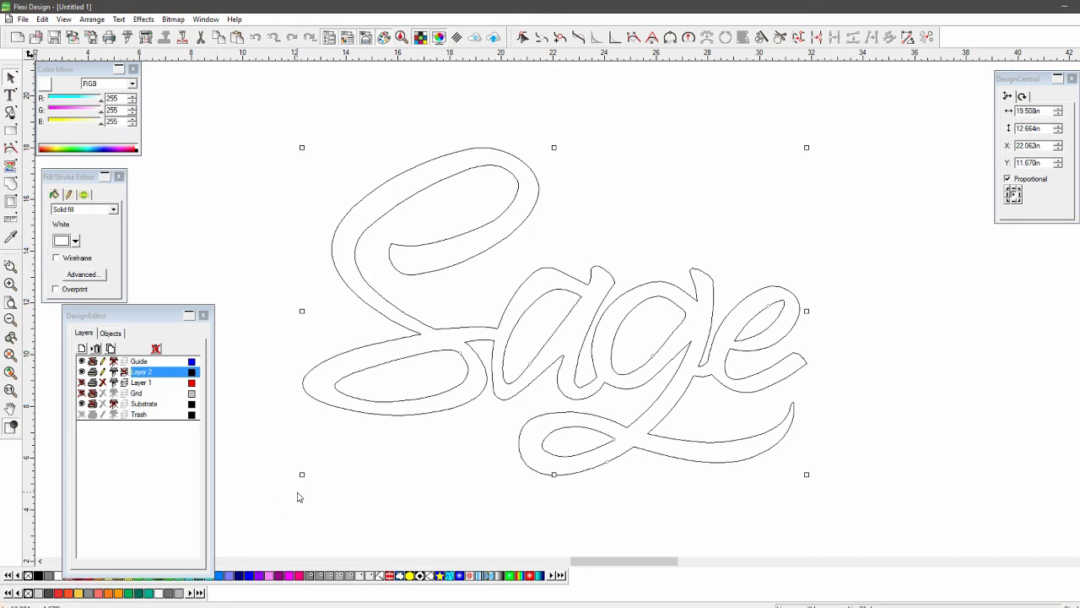
key(Delete)
drag(308, 194, 328, 268)
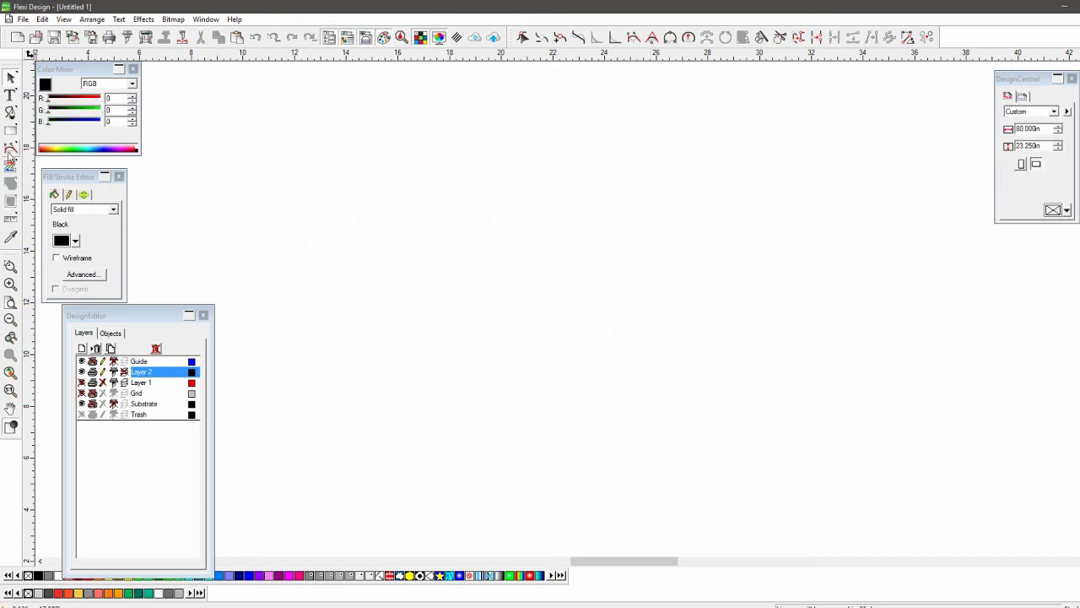
Draw a rectangle about 31.6 by 17.8 in around the lettering, send it to the back and centre it behind the word.
click(11, 130)
drag(178, 88, 997, 550)
key(ctrl+b)
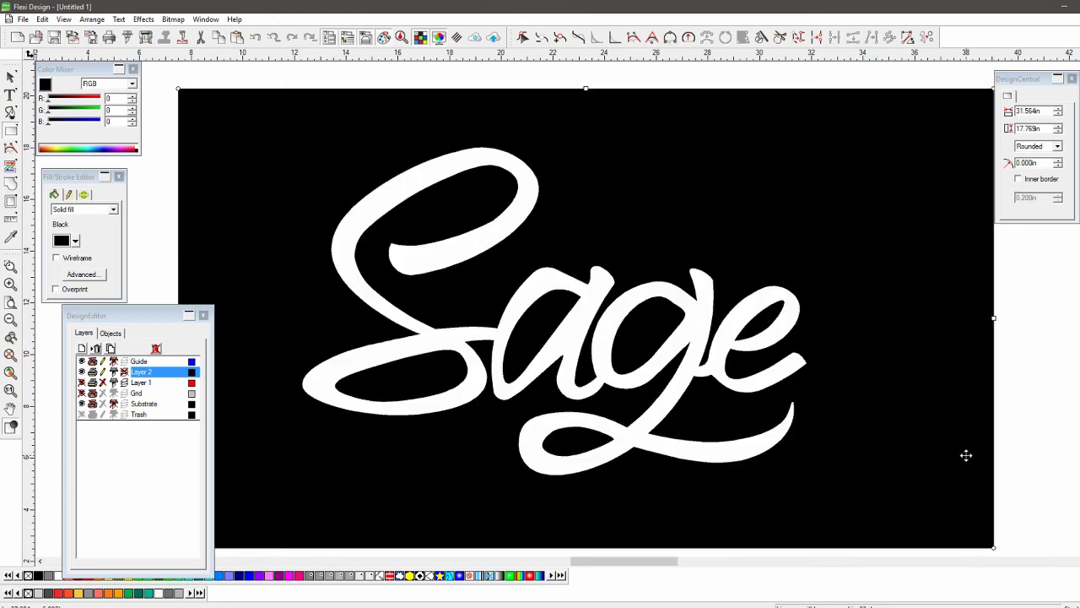
drag(966, 455, 926, 449)
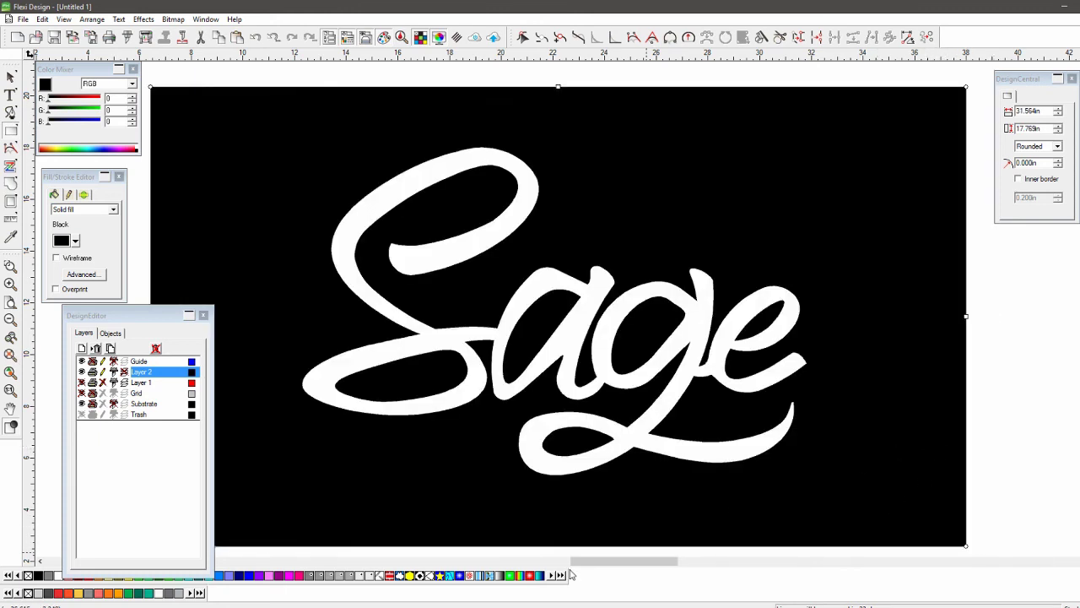
Fill the background rectangle with the Green Lit radial gradient.
click(509, 575)
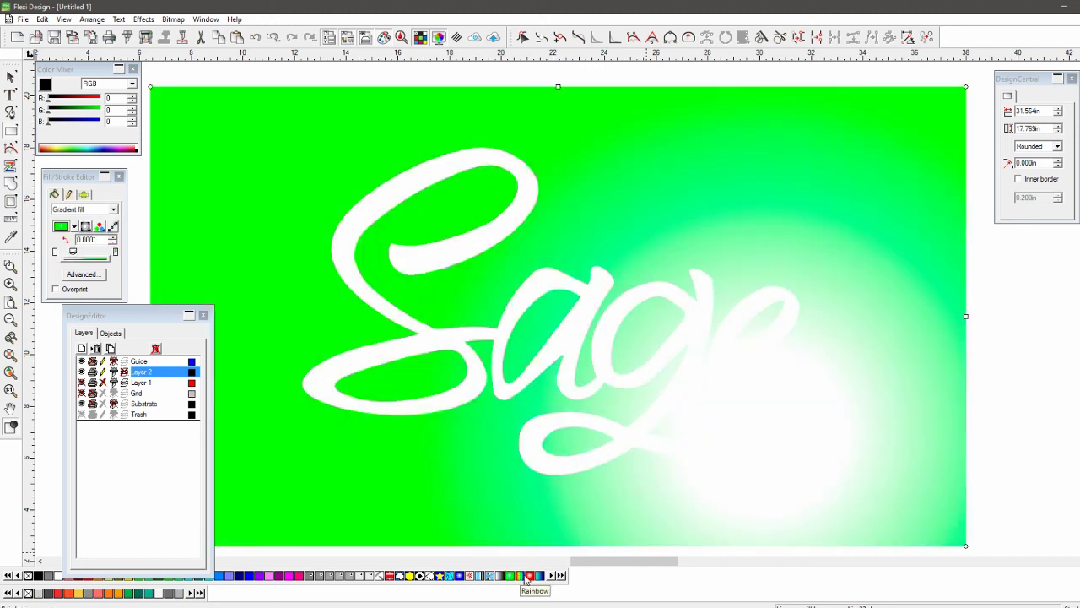
click(509, 575)
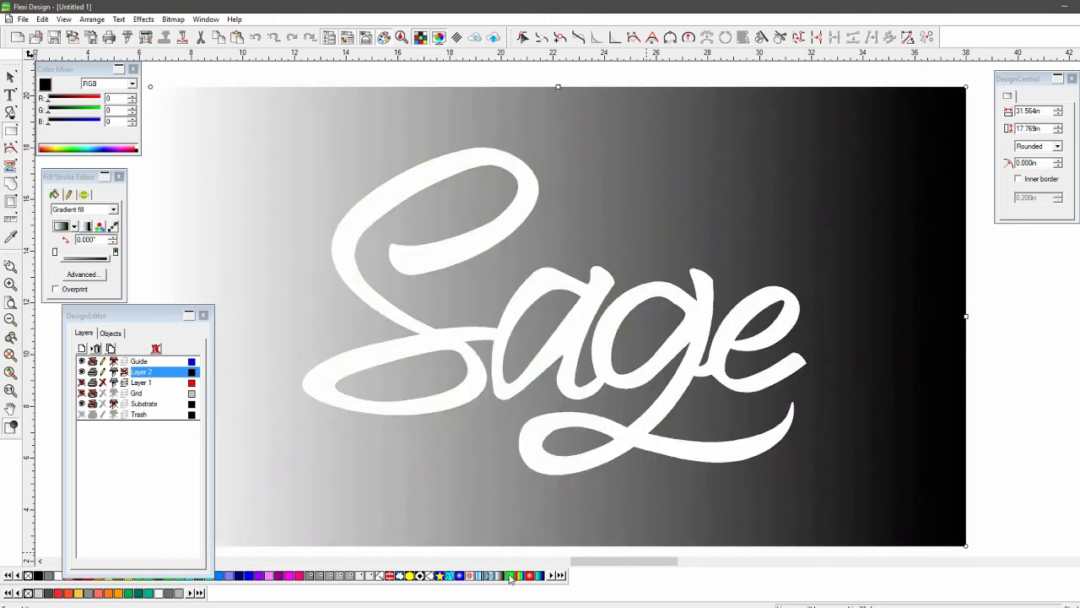
click(510, 576)
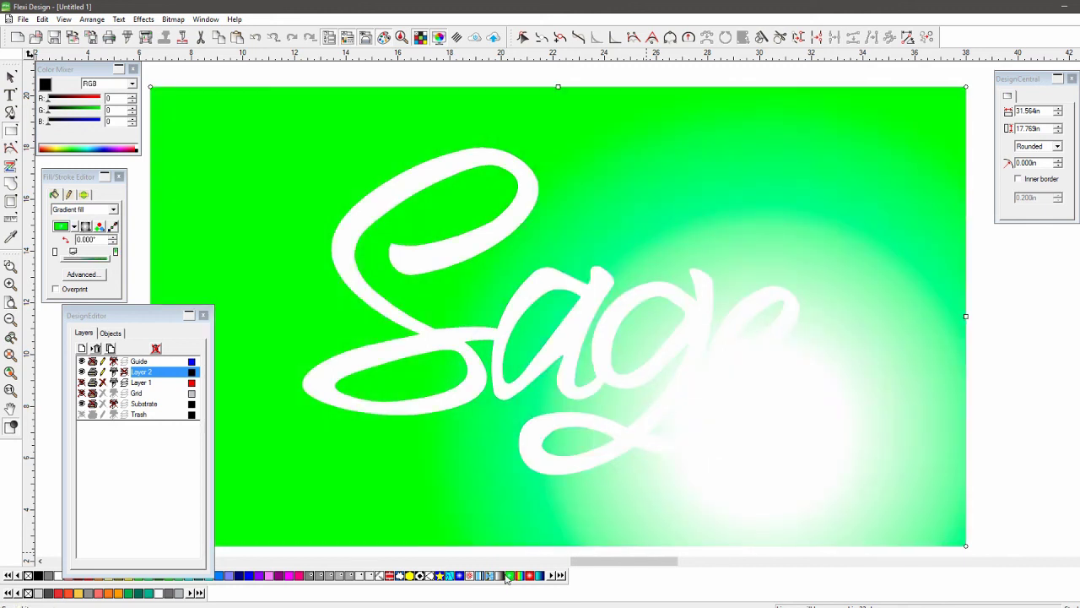
click(501, 576)
click(510, 575)
Edit the gradient on the rectangle and move its centre up and left onto the "g"'s right stem.
click(113, 228)
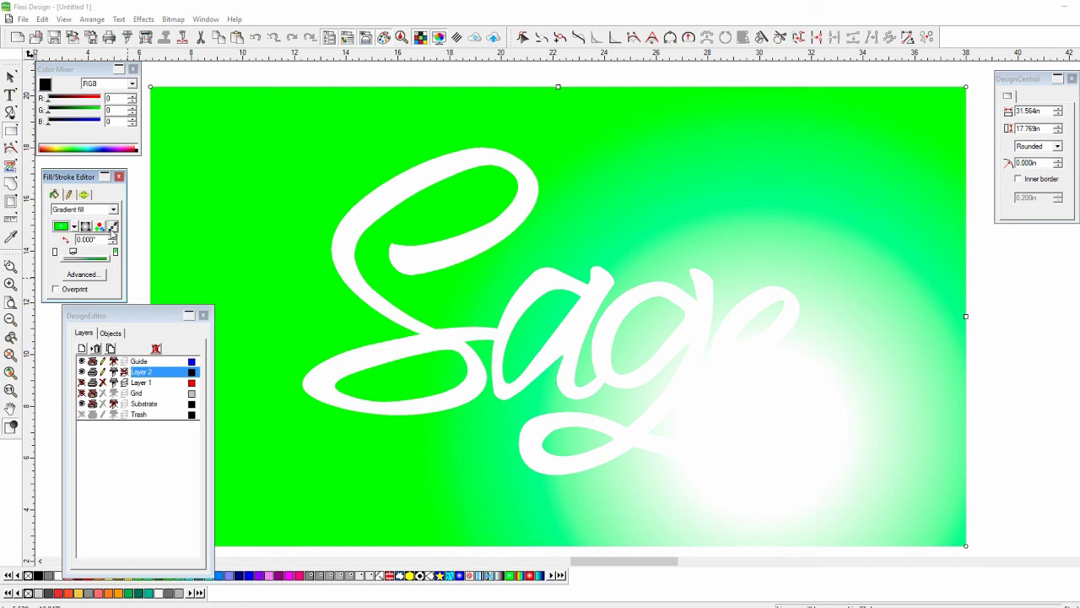
click(113, 230)
mouse_move(763, 431)
mouse_down()
mouse_move(701, 362)
mouse_move(698, 341)
mouse_up()
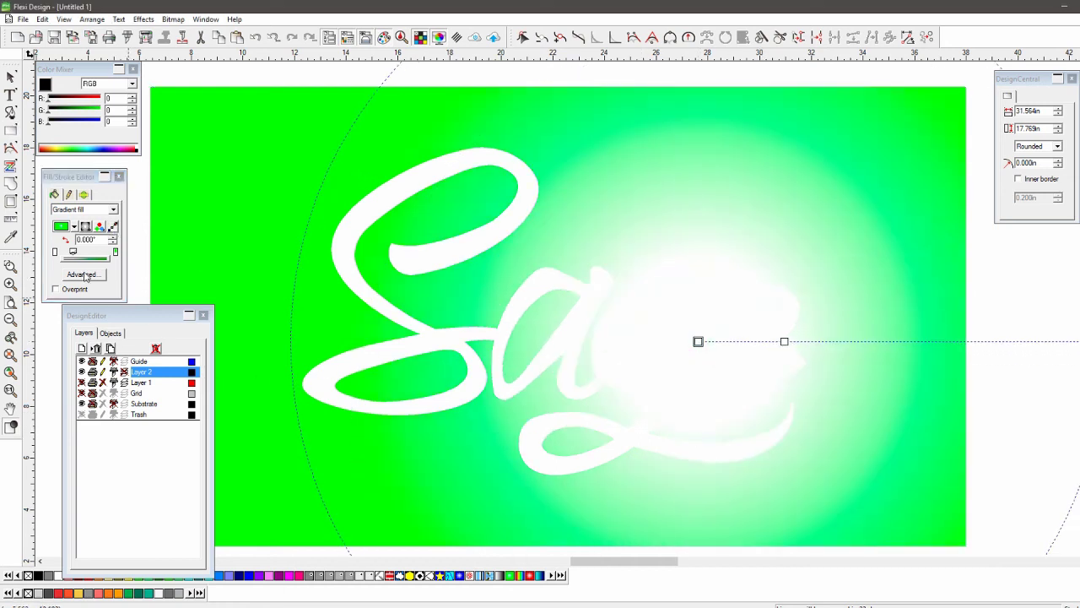
Set the gradient's end stop to the orange swatch (8) and its stop at 21% to Manilla Yellow.
click(84, 275)
click(589, 352)
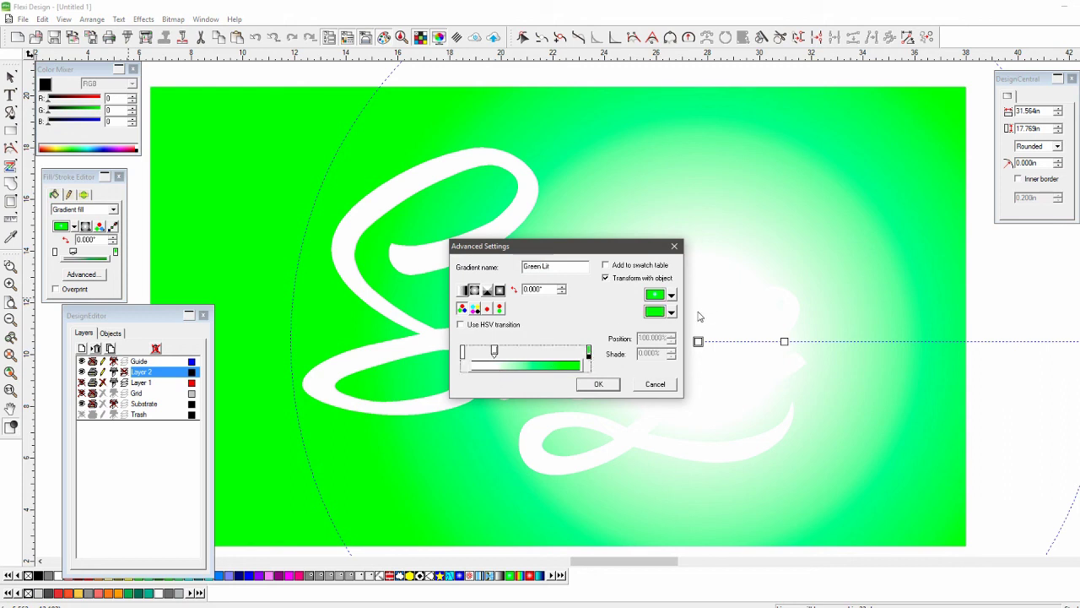
click(672, 312)
scroll(679, 405, down, 5)
scroll(679, 434, down, 5)
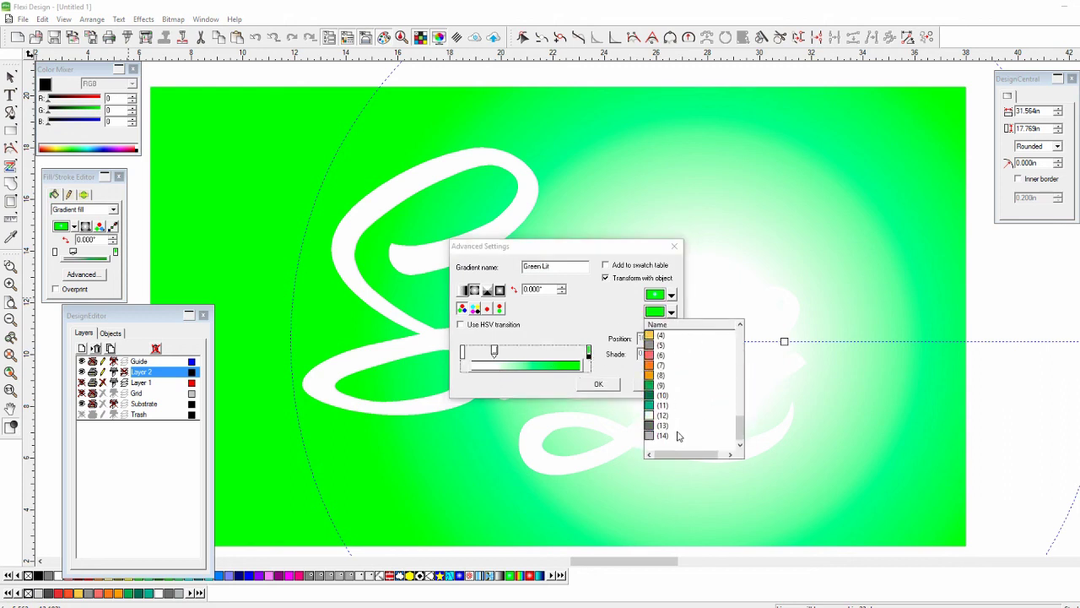
click(655, 374)
click(494, 350)
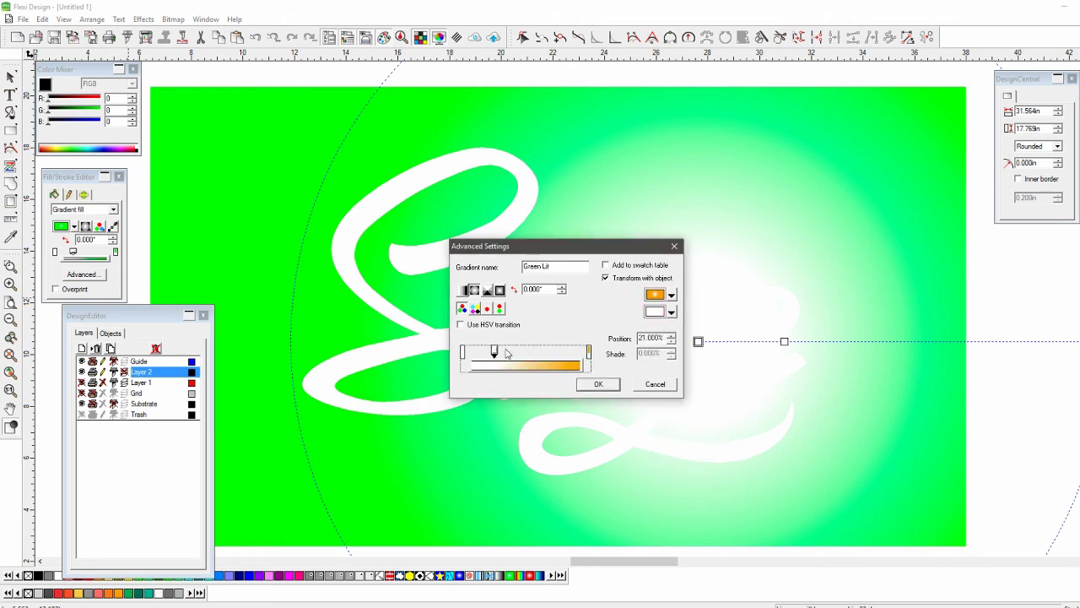
click(666, 311)
click(669, 417)
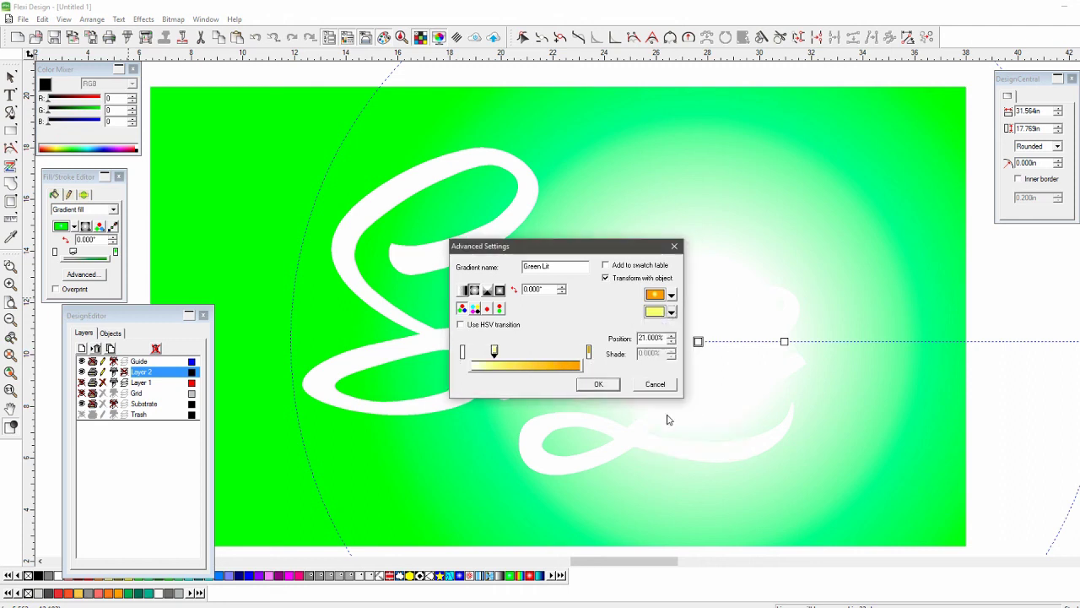
Set the gradient's starting stop to the same orange, apply the advanced settings and finish editing the gradient.
click(463, 352)
click(672, 312)
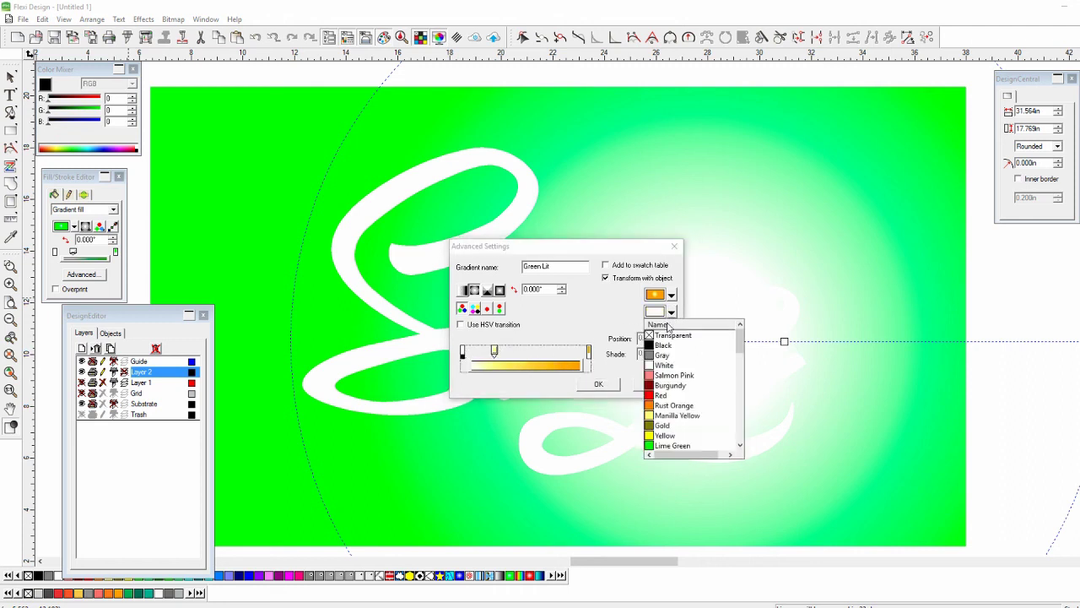
scroll(670, 422, down, 15)
scroll(669, 426, down, 2)
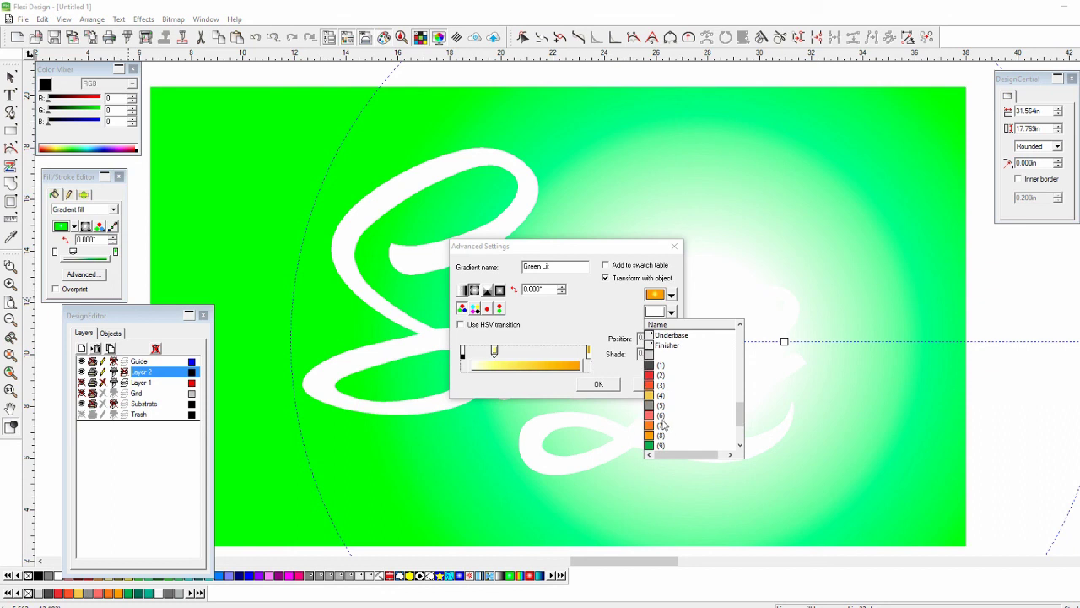
click(660, 414)
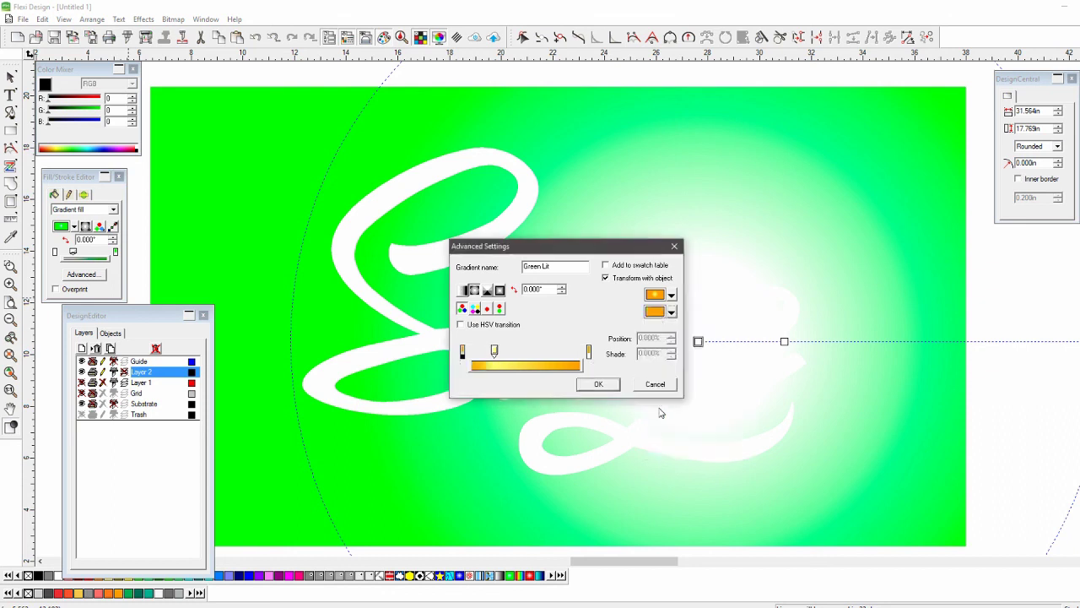
click(597, 384)
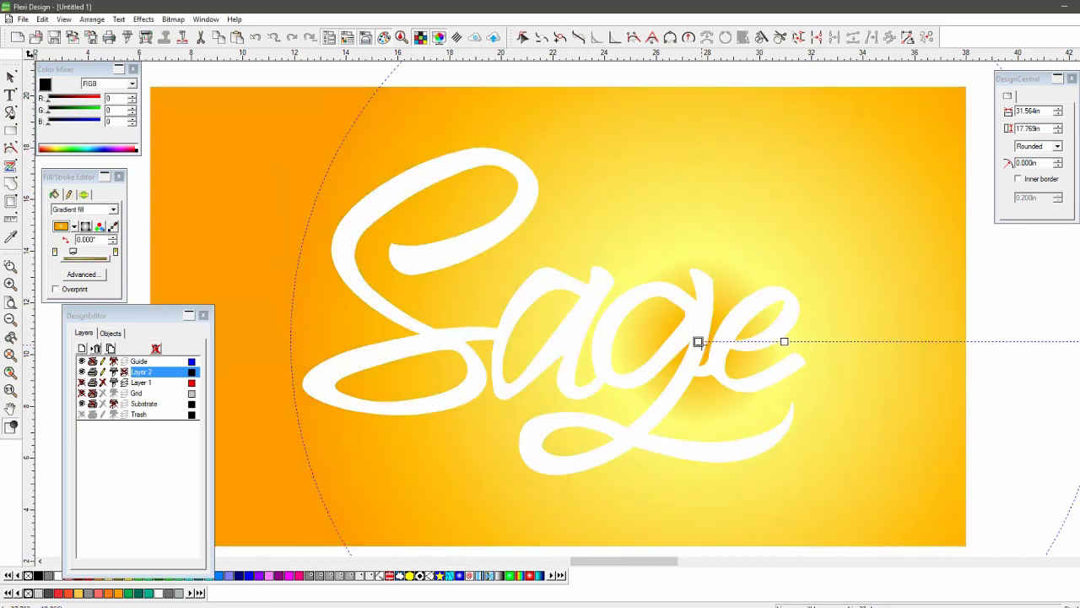
drag(698, 341, 966, 260)
click(1000, 338)
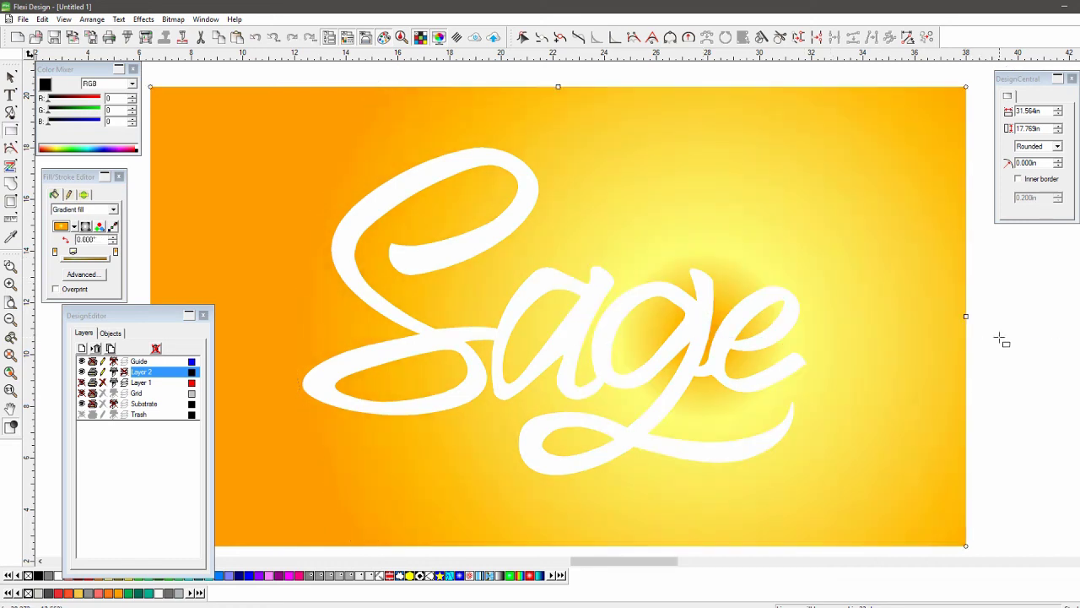
Add a 0.4 in red outline around the white "Sage" lettering with the Outline effect, keeping the original.
click(1000, 338)
key(Delete)
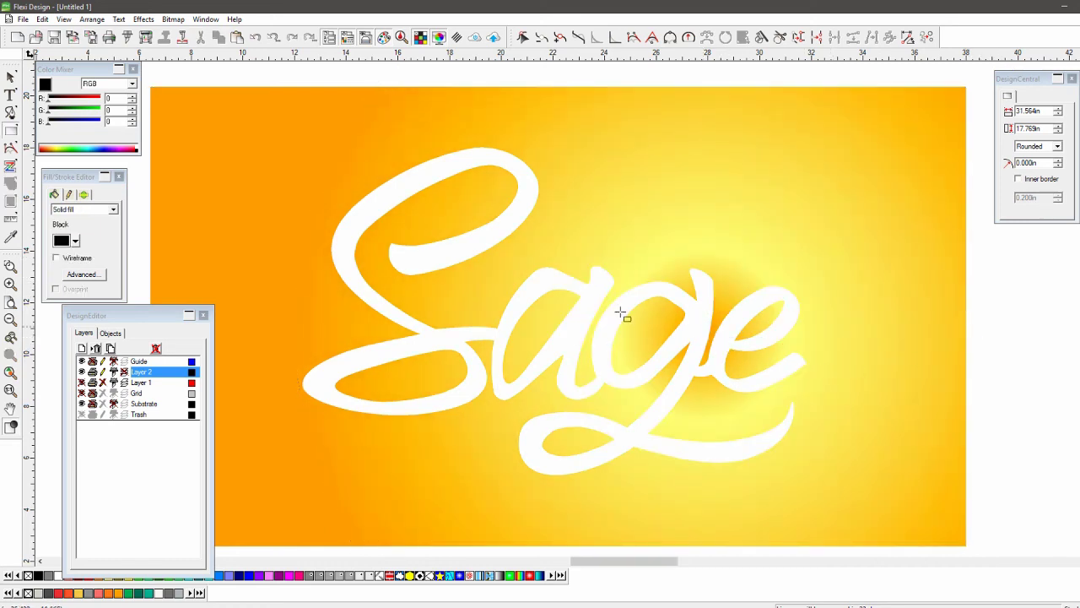
click(10, 81)
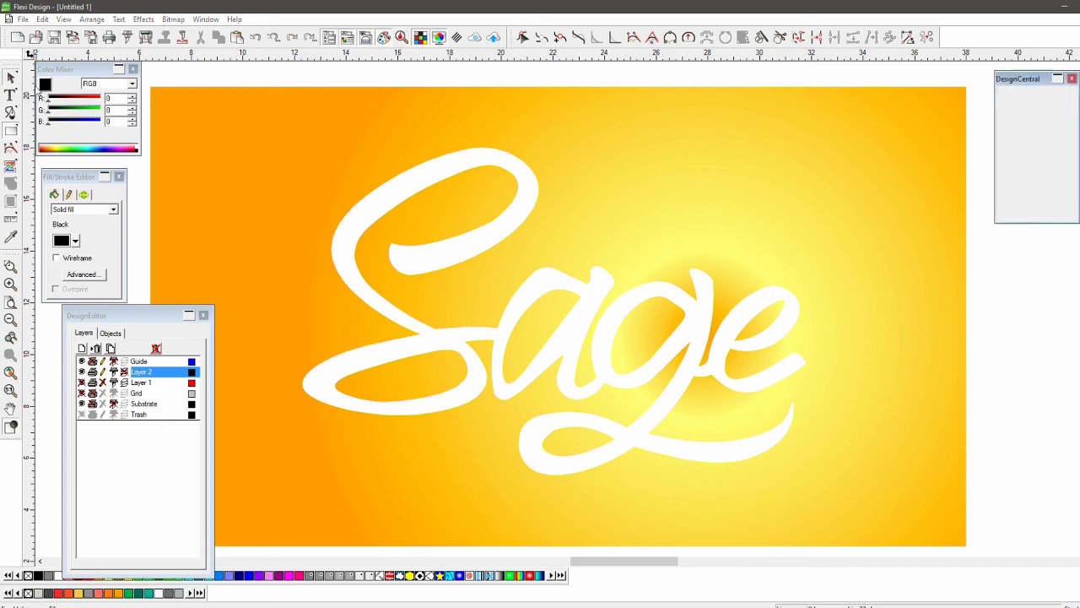
click(474, 247)
click(143, 18)
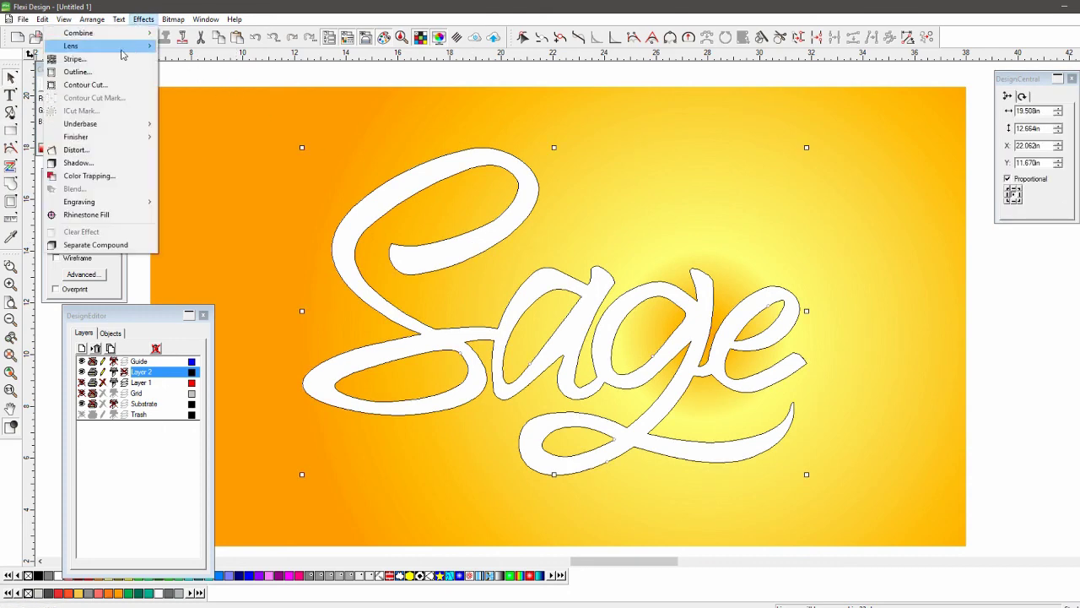
click(77, 72)
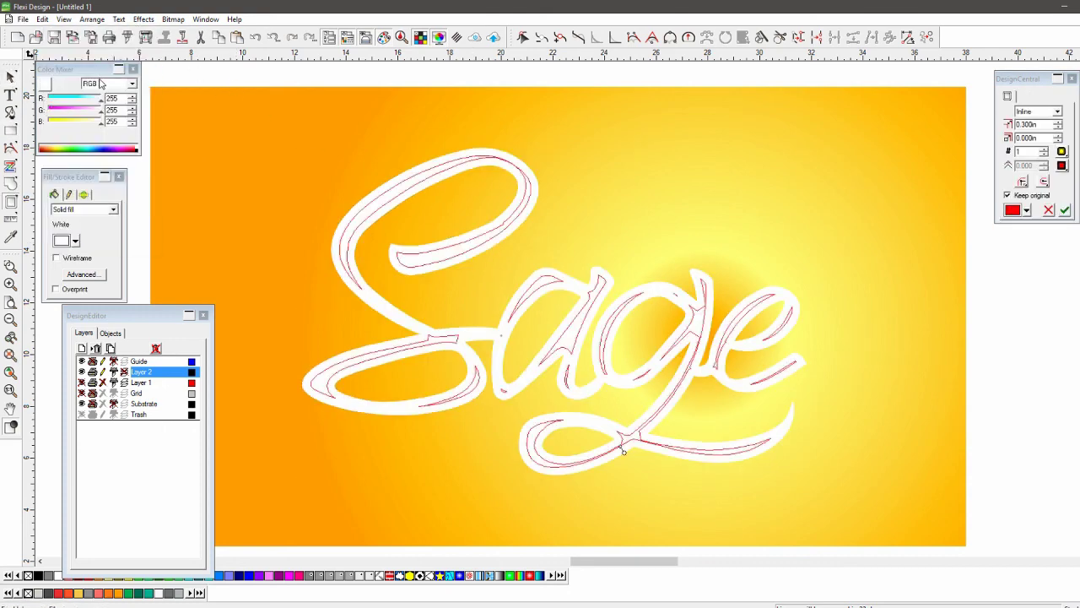
click(1035, 111)
click(1035, 123)
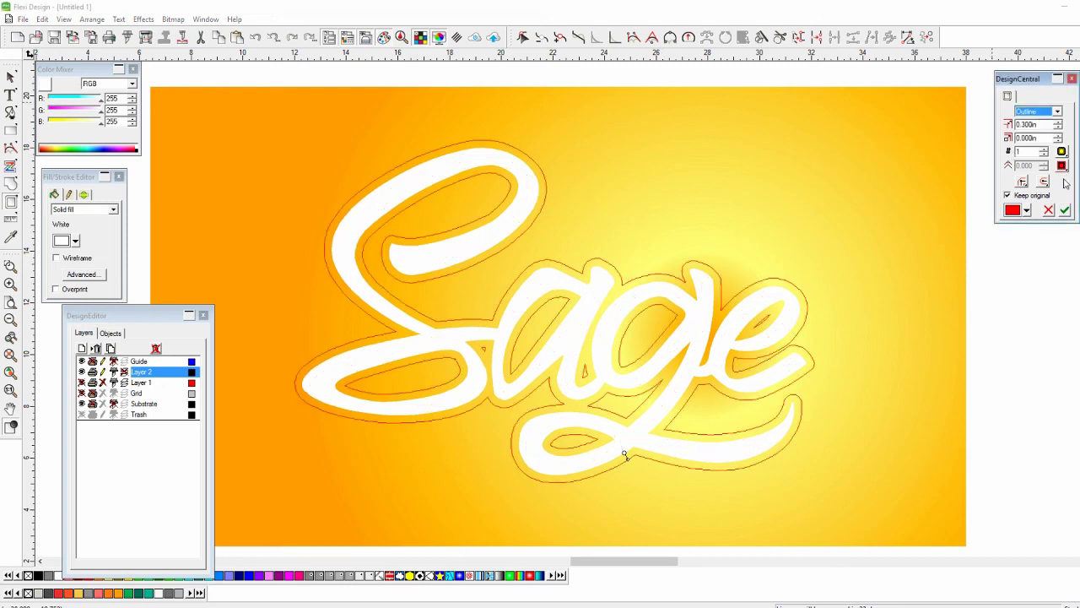
click(1058, 123)
click(1065, 210)
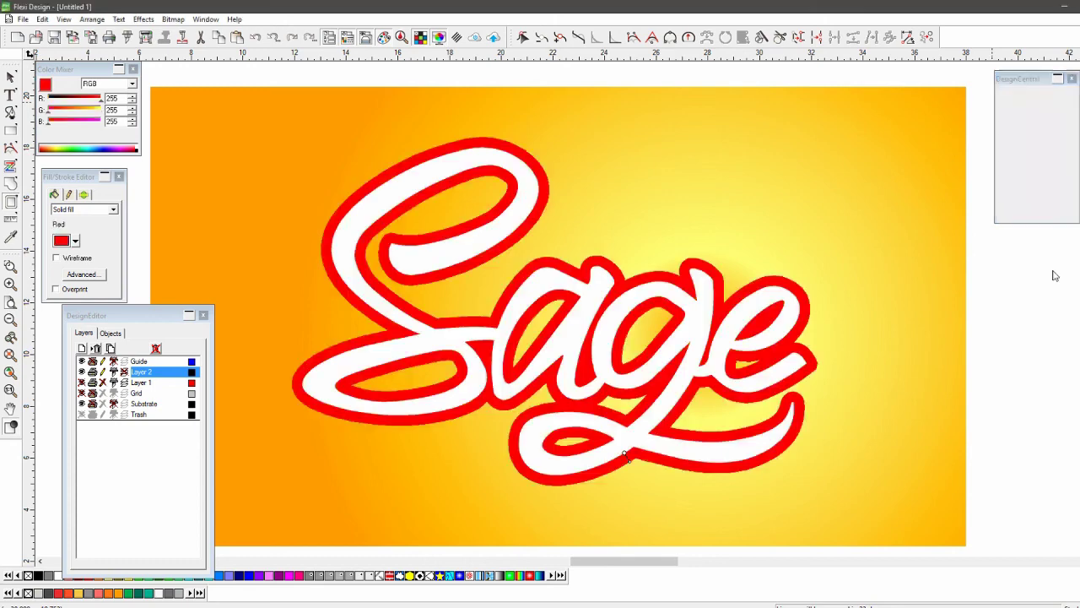
Select the red outline on its own and nudge it right and slightly down behind the white lettering, to X 22.321 in, Y 11.624 in.
click(691, 415)
click(978, 377)
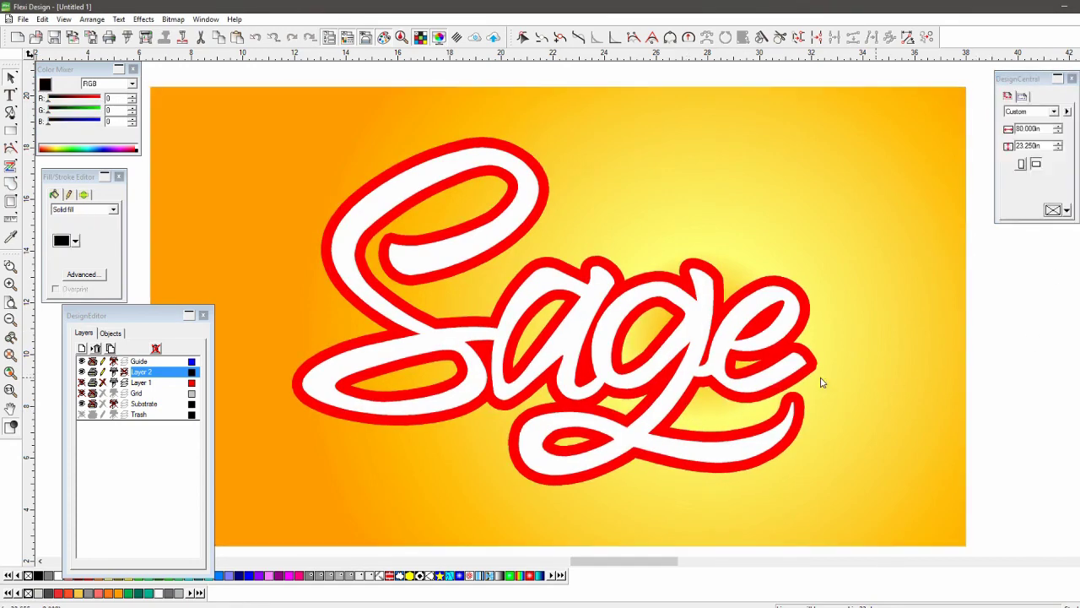
click(760, 389)
right_click(743, 387)
click(787, 379)
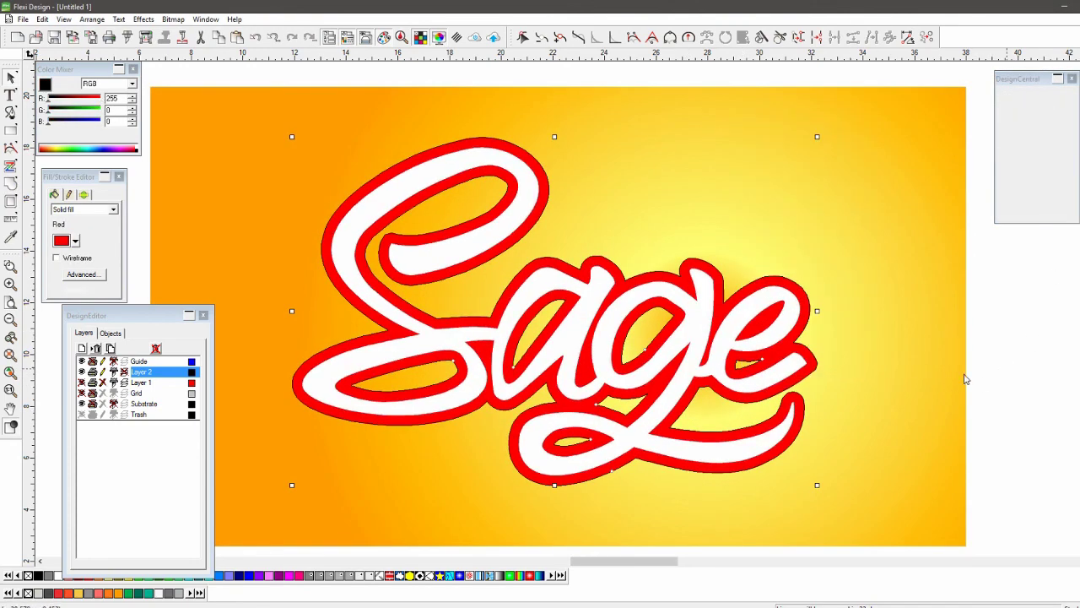
key(Right)
key(Right)
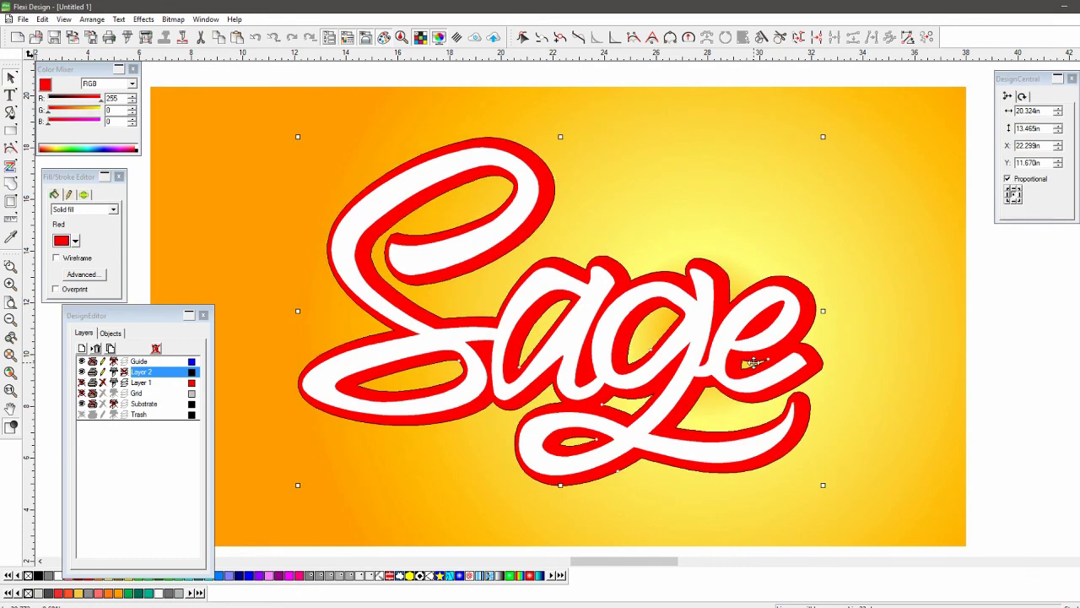
key(Left)
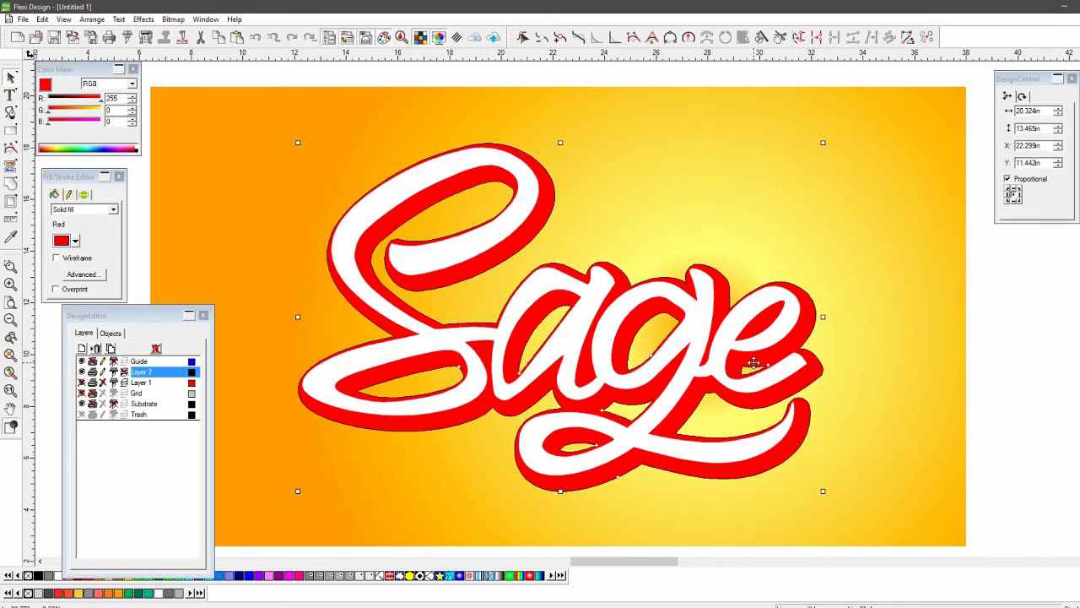
key(Down)
key(Down)
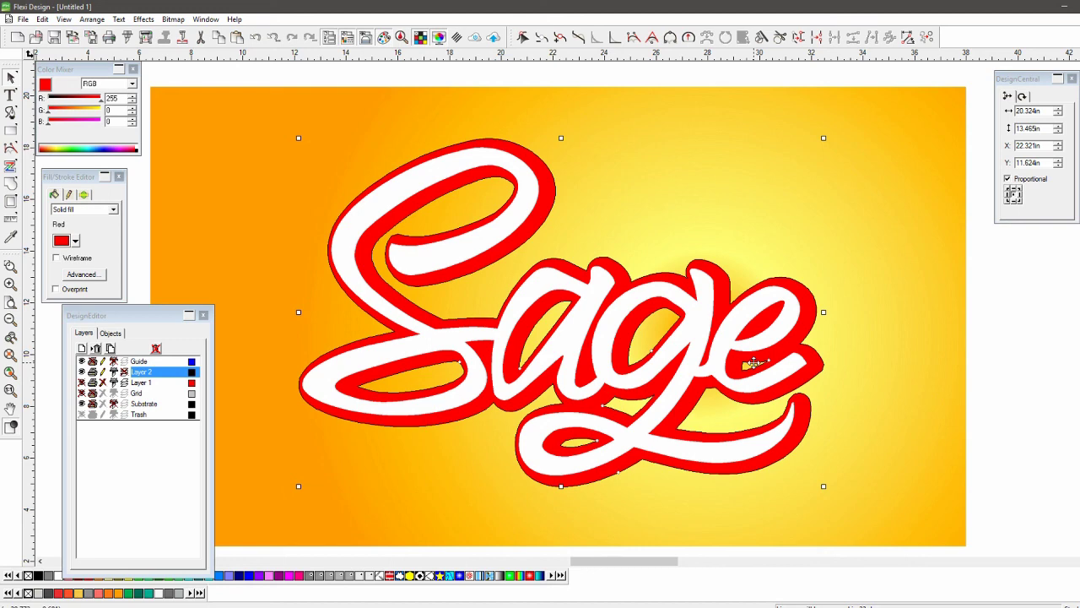
Fill the offset outline with orange swatch (8), then try yellow swatch (4) and undo that colour.
click(118, 593)
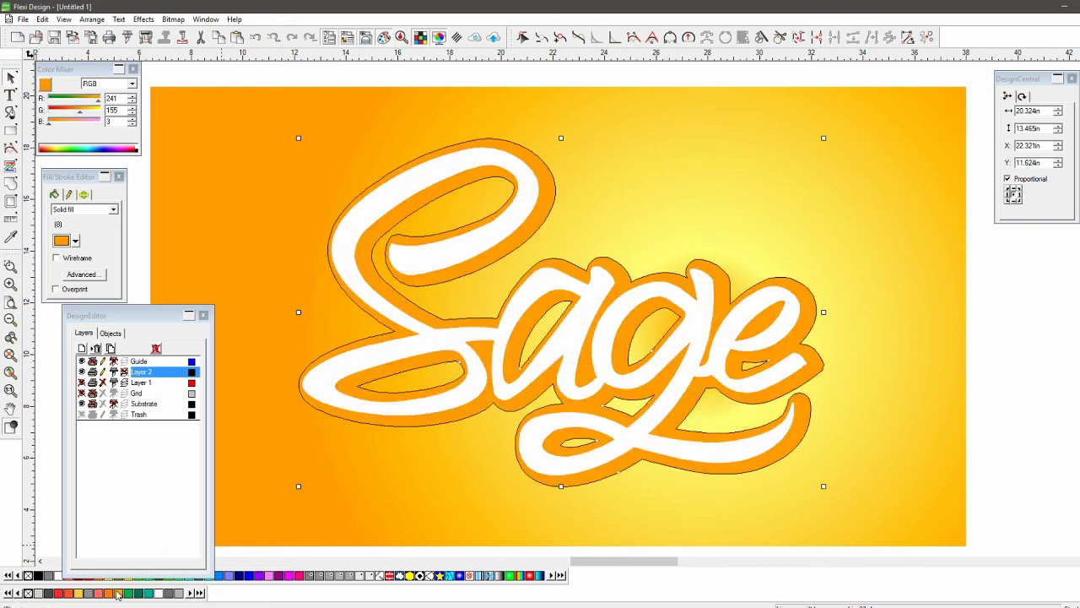
click(80, 594)
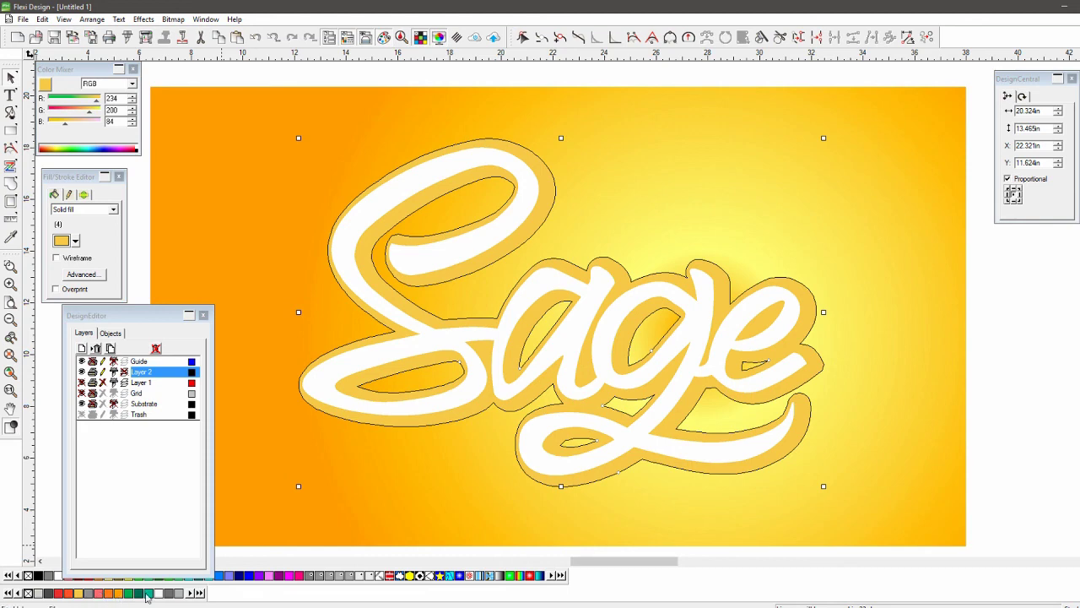
key(ctrl+z)
click(1000, 386)
Move the background gradient's middle stop to 47% and set its colour to the darker orange swatch (7).
click(927, 404)
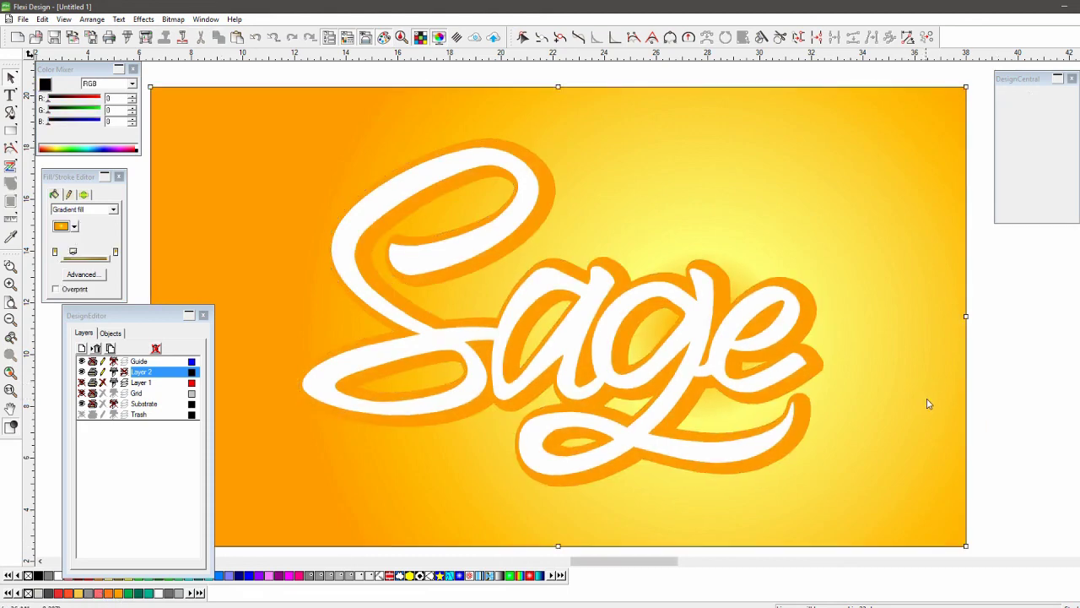
click(84, 275)
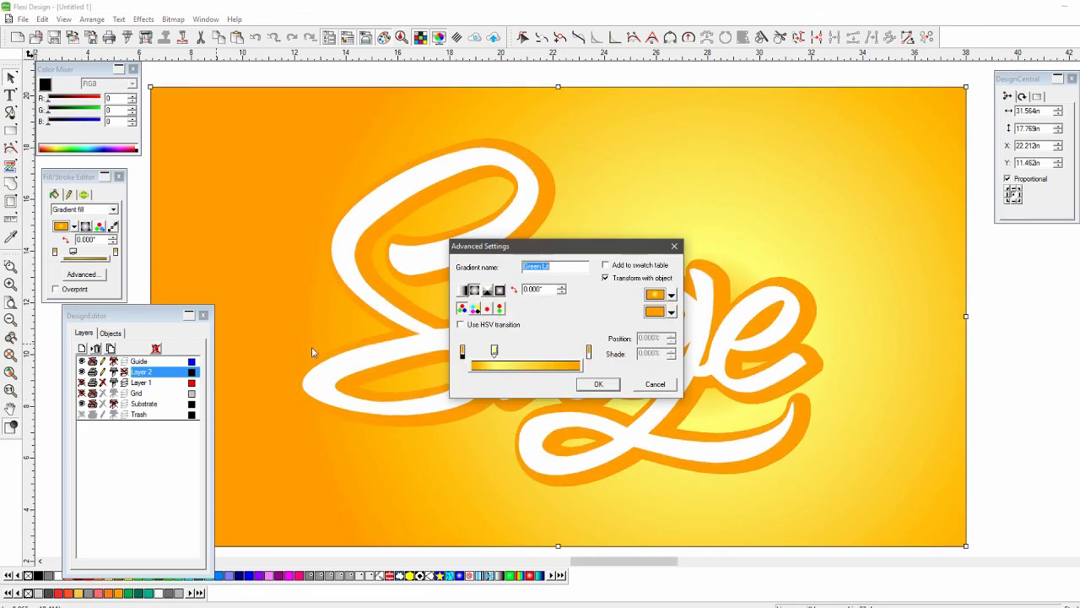
drag(495, 353, 523, 353)
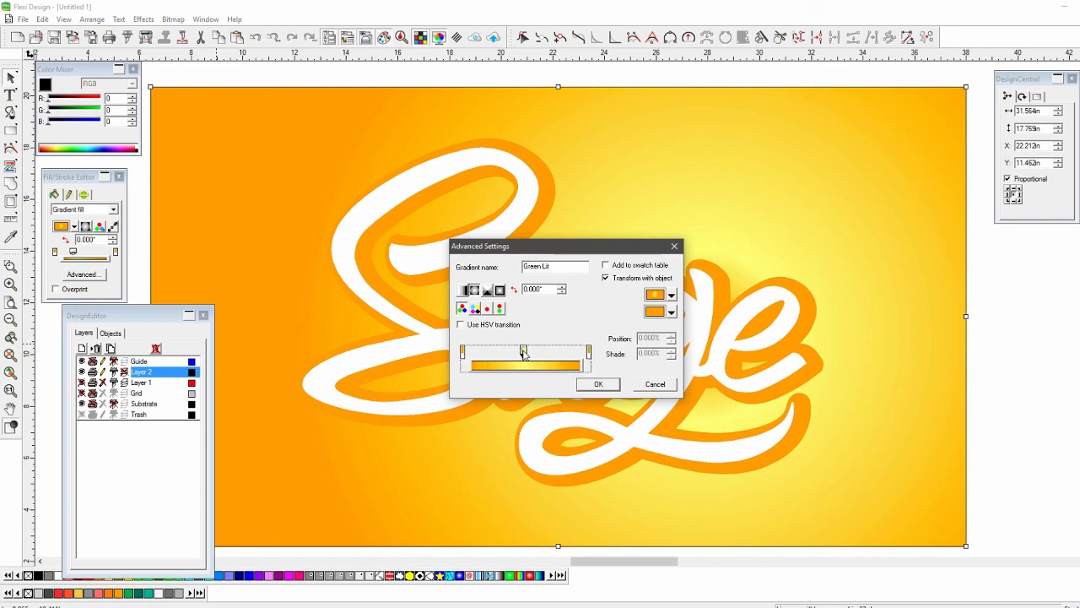
click(671, 312)
scroll(667, 397, down, 10)
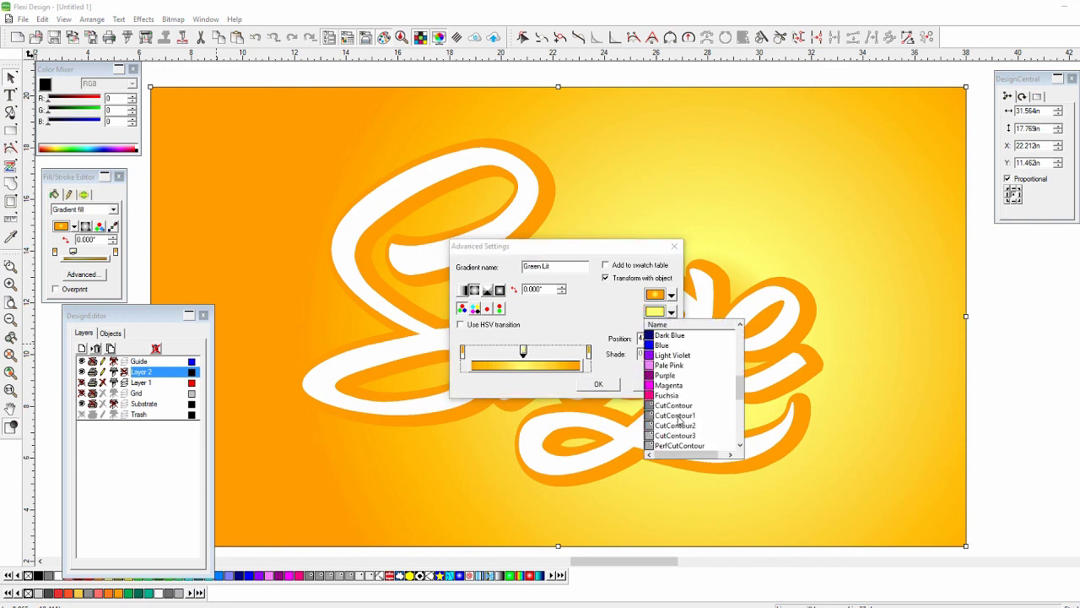
click(661, 424)
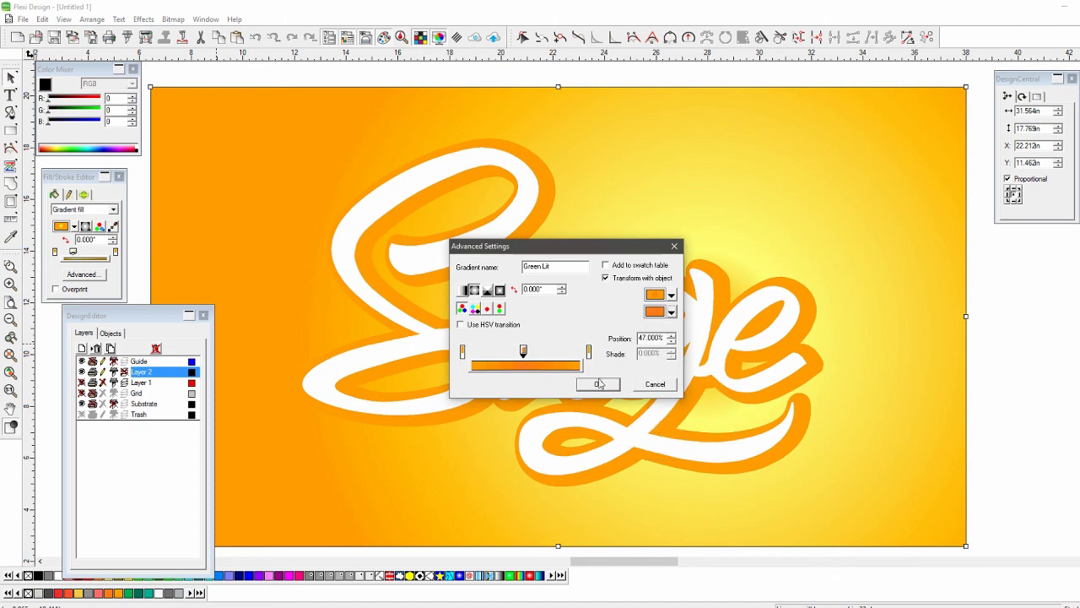
click(599, 384)
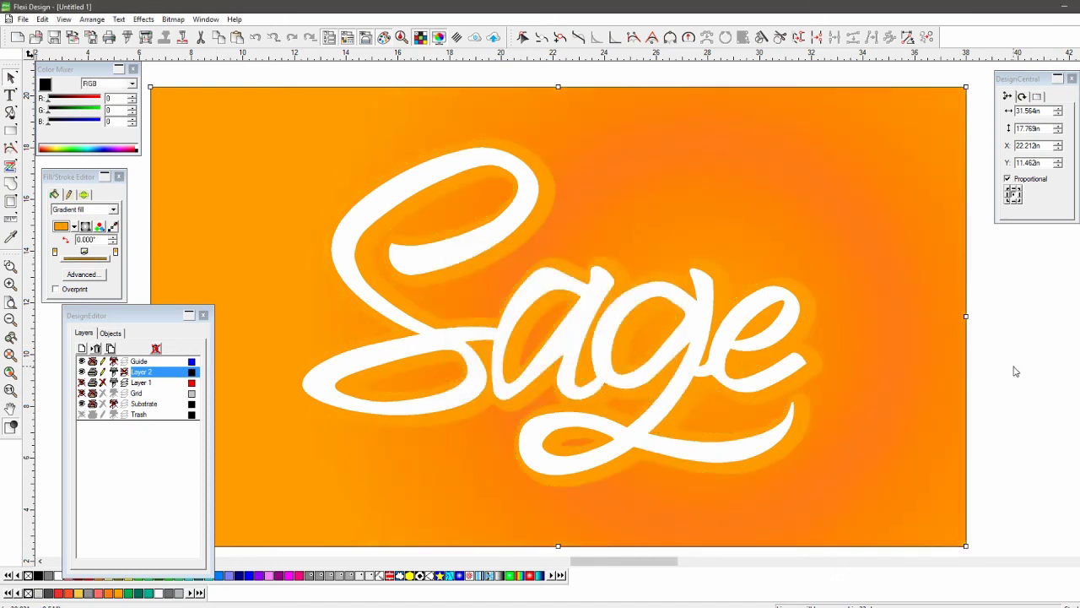
Set the background gradient's middle stop to orange swatch (8) and its end stop to the darker orange swatch (7).
click(84, 274)
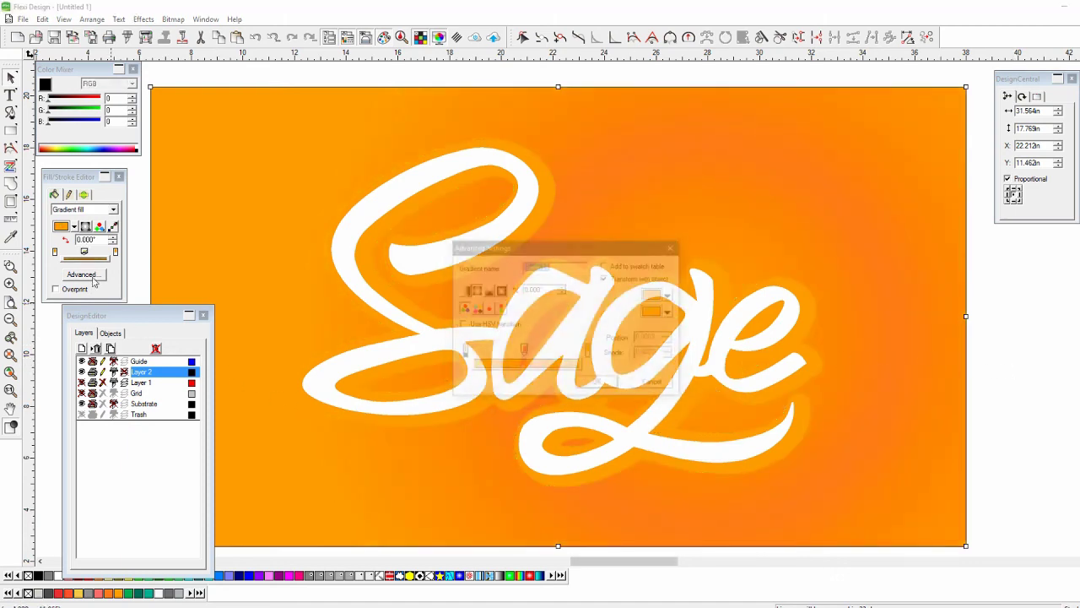
click(525, 365)
click(671, 312)
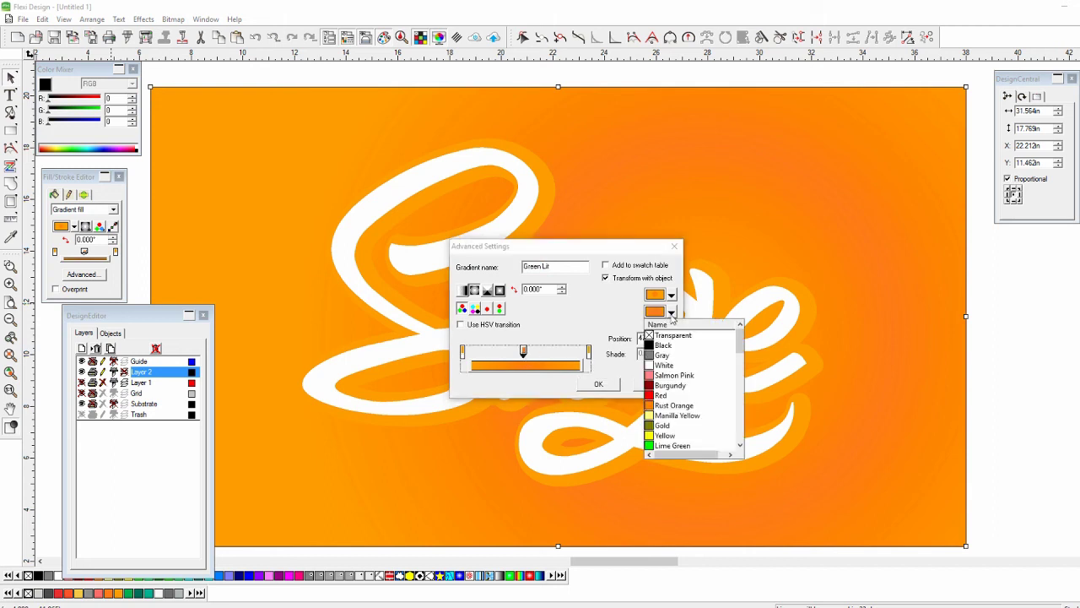
scroll(674, 421, down, 10)
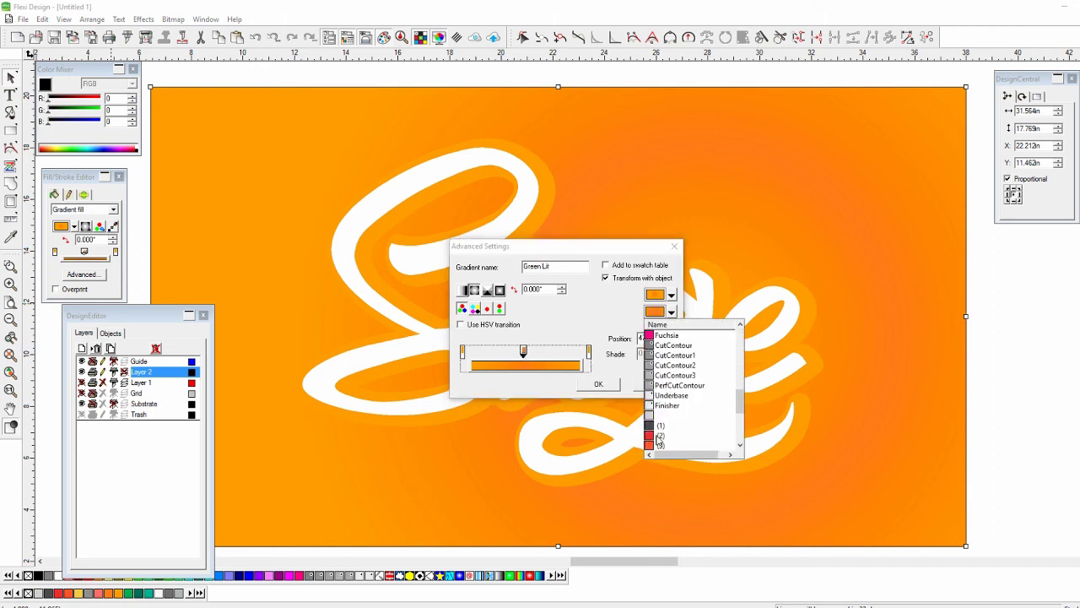
scroll(659, 436, down, 3)
click(656, 409)
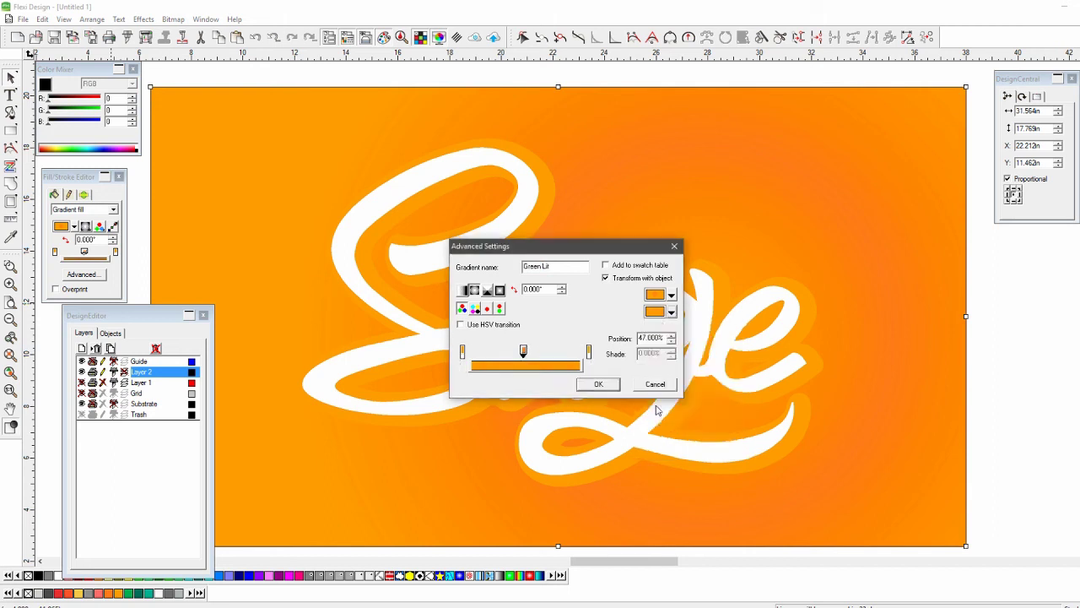
click(590, 351)
click(672, 312)
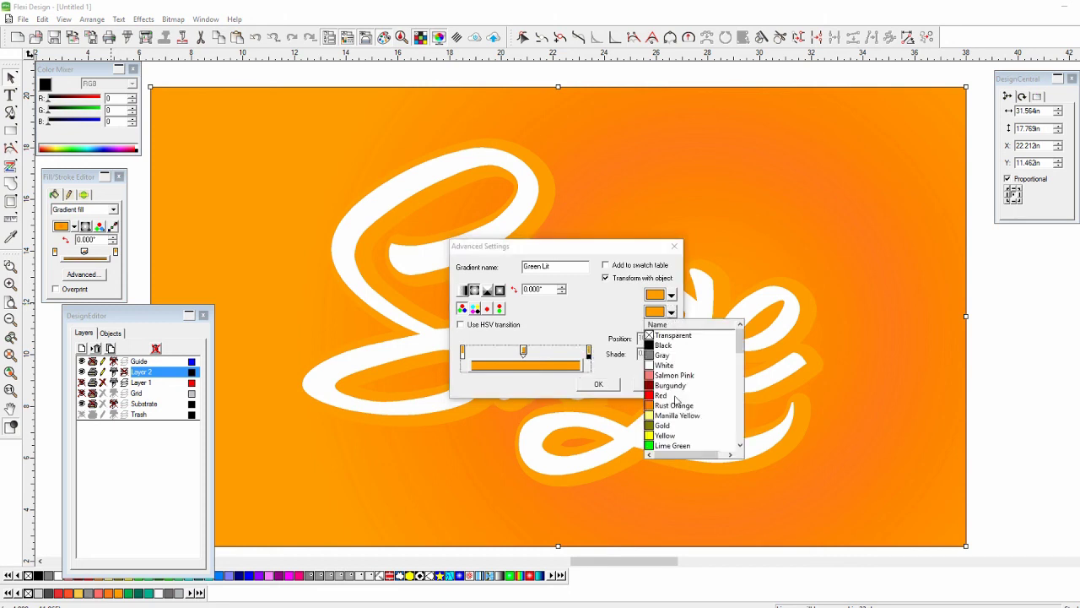
scroll(679, 411, down, 12)
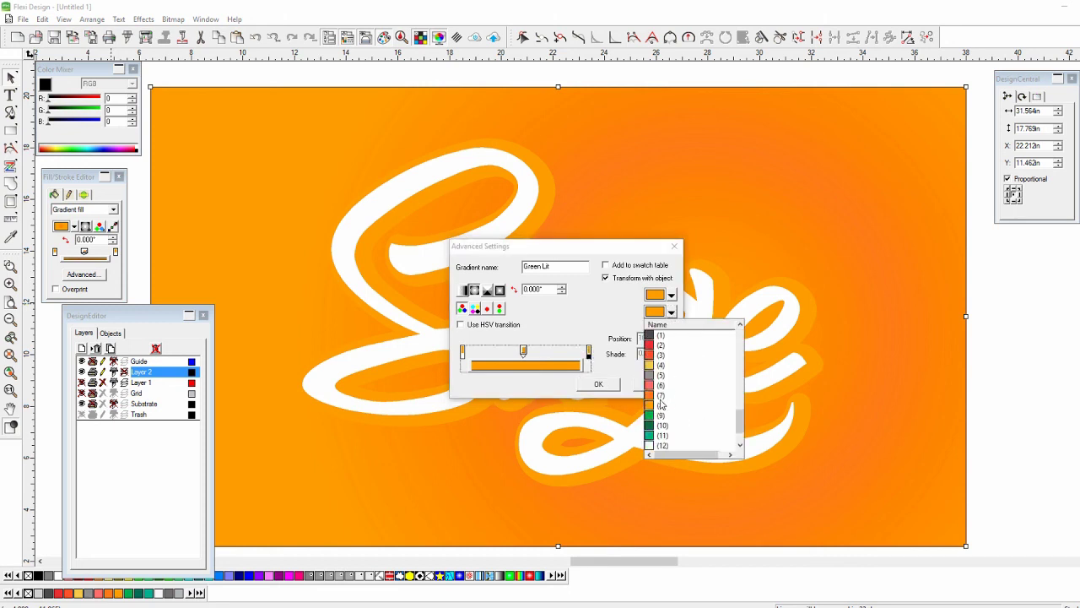
click(661, 403)
click(599, 384)
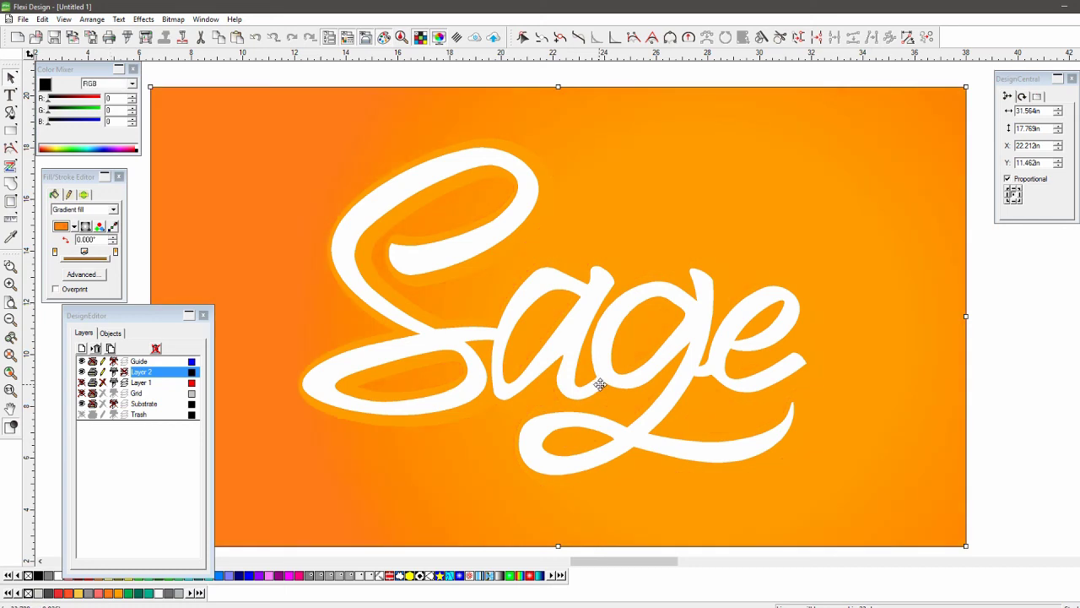
click(1004, 381)
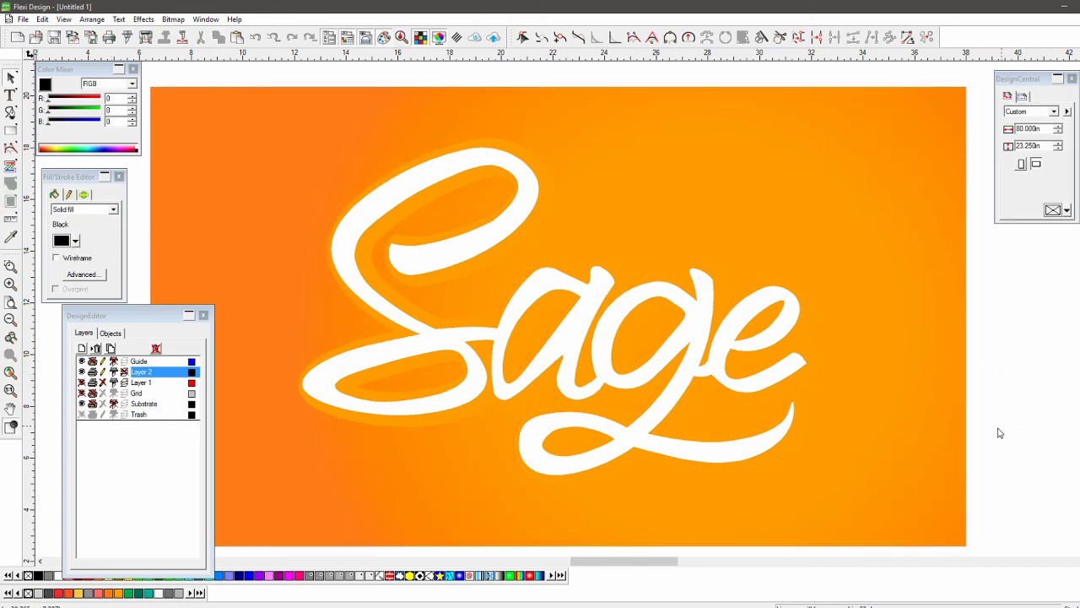
Set the blending mode of the orange outline behind the lettering to Hard Light.
click(714, 386)
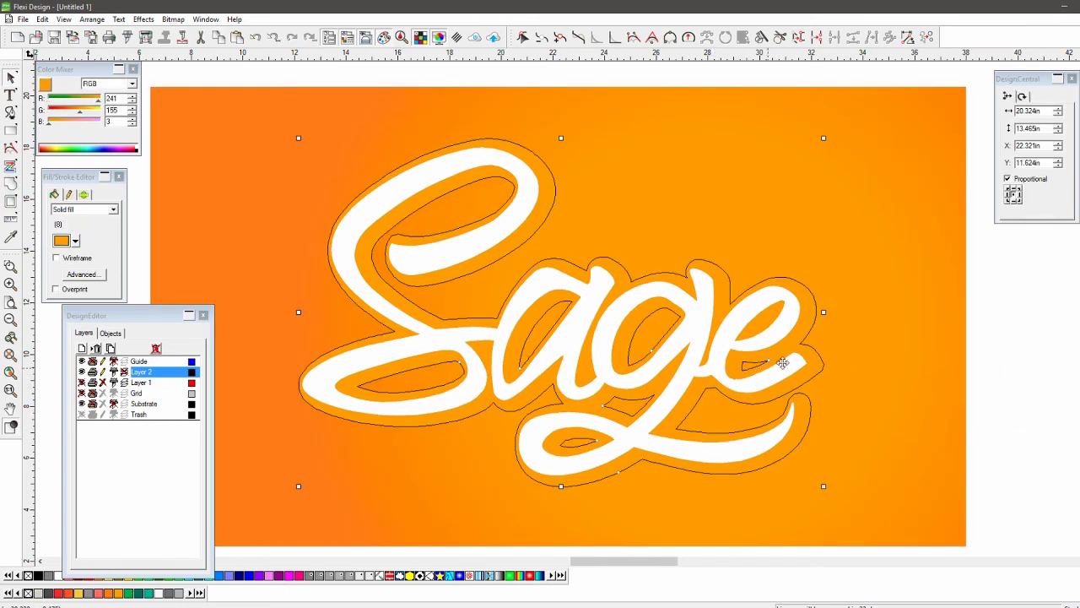
click(866, 354)
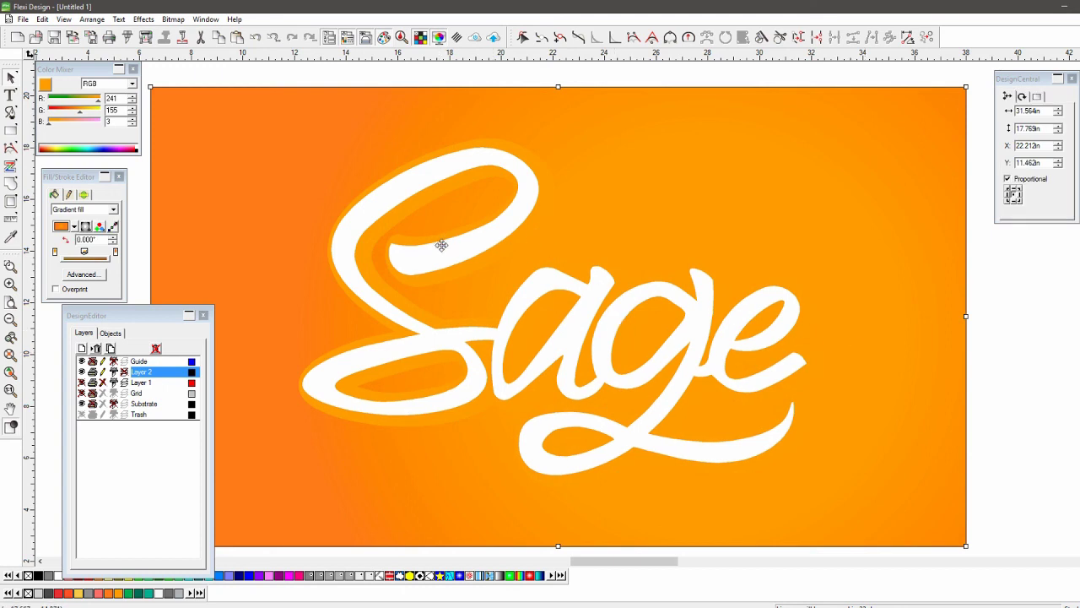
click(996, 294)
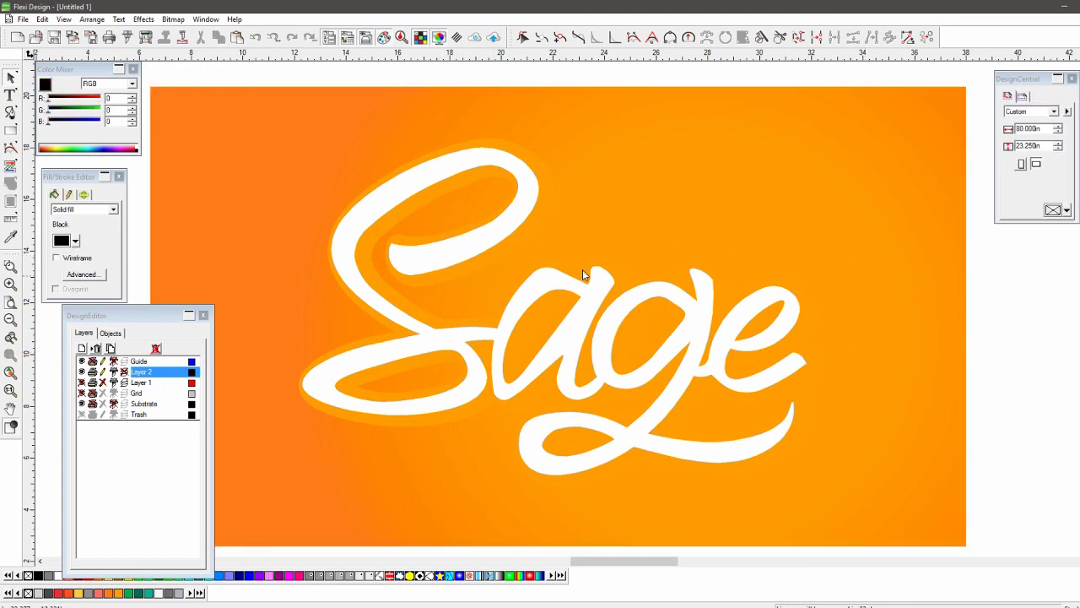
click(484, 262)
click(82, 194)
click(86, 221)
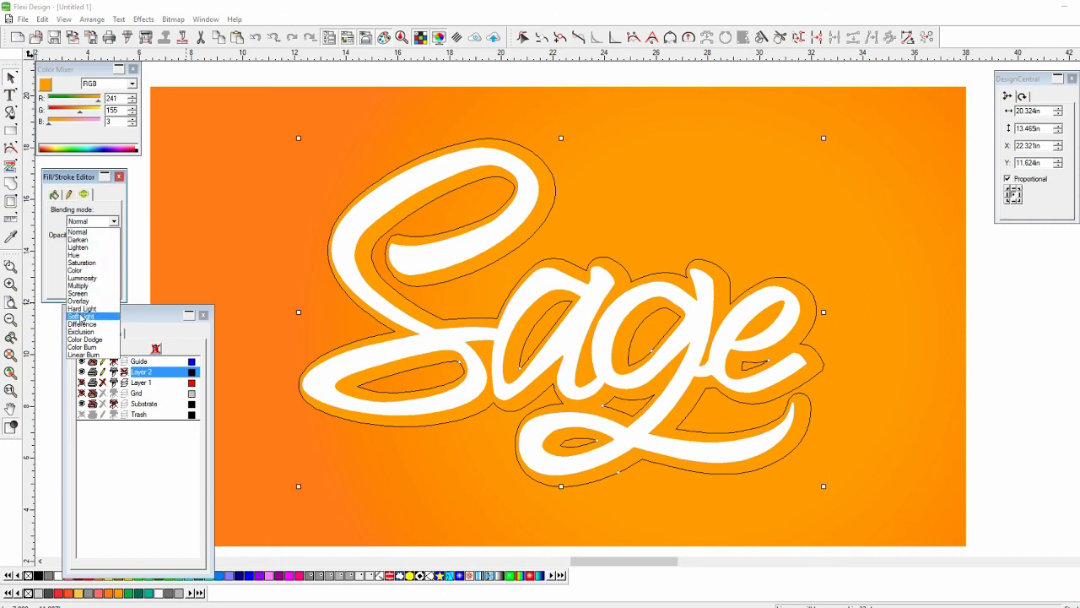
click(82, 309)
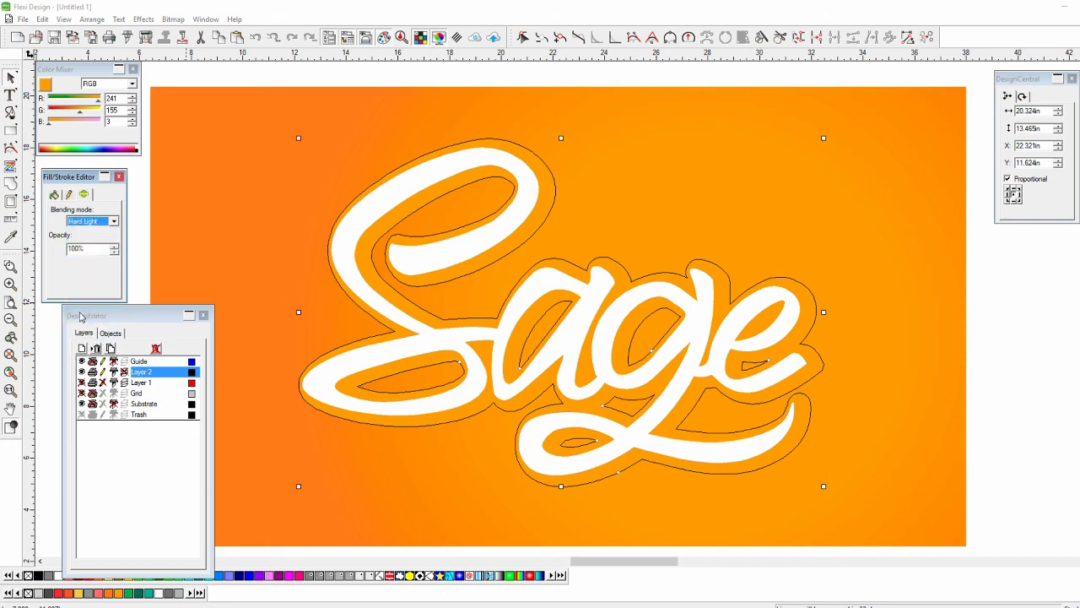
click(990, 358)
Add a 0.100 in outline around the white "Sage" lettering with the Outline effect, keeping the original.
click(551, 363)
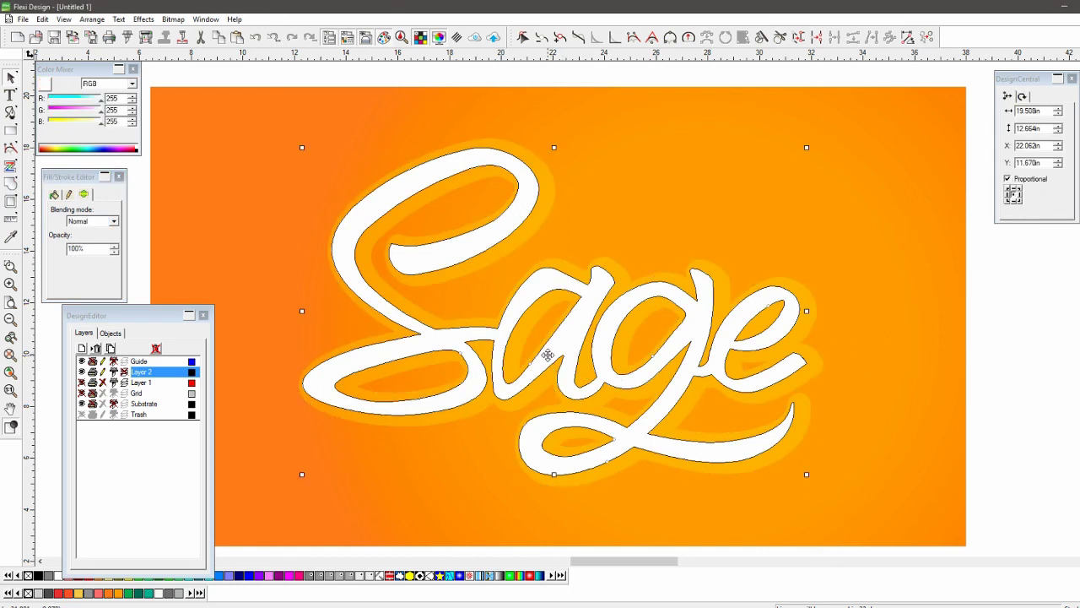
click(143, 19)
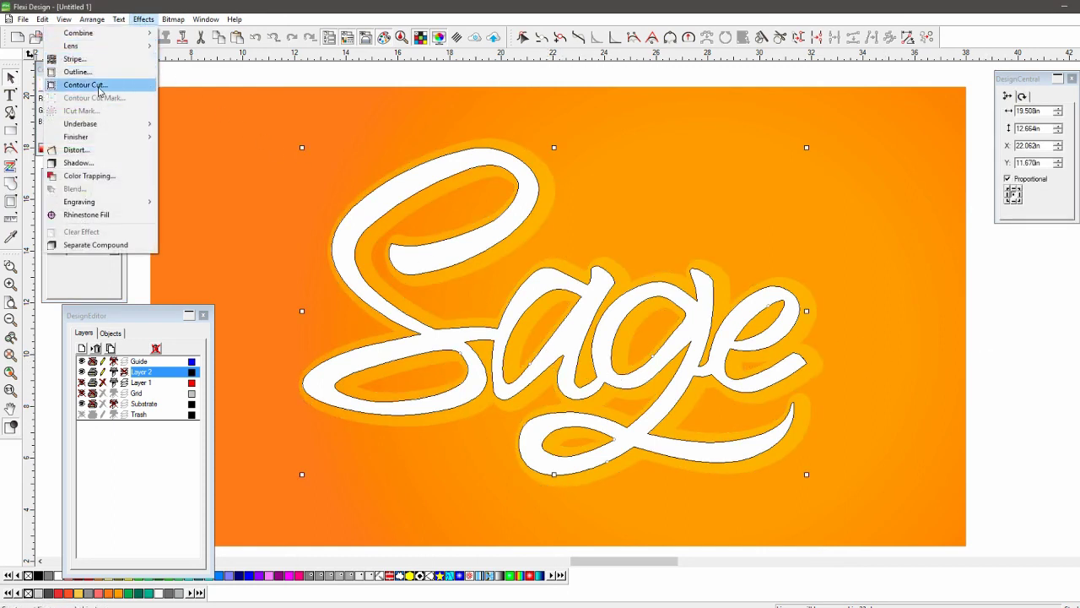
click(100, 72)
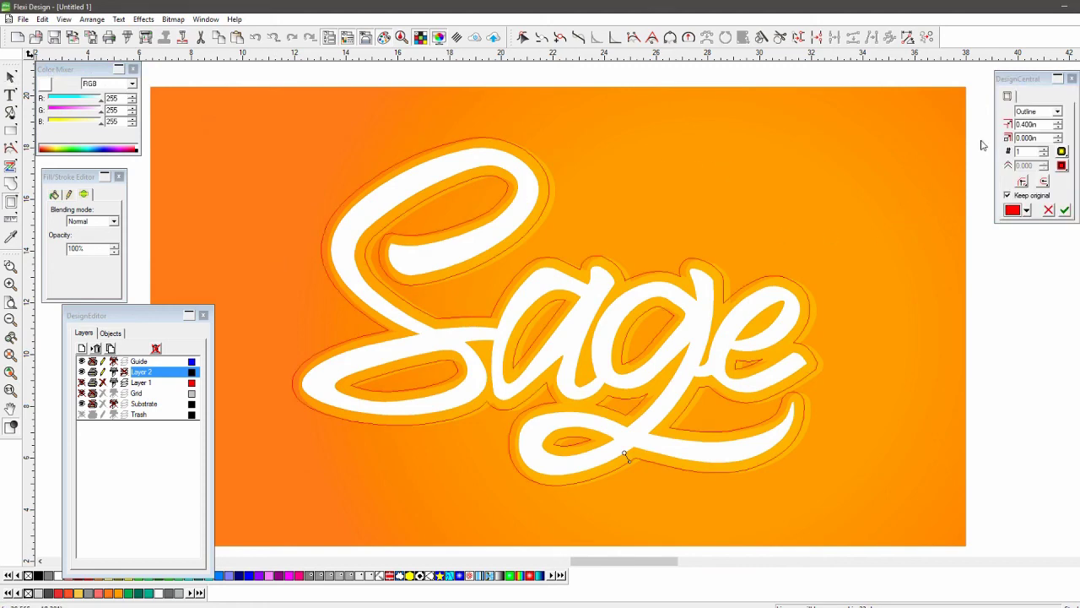
click(1058, 127)
click(1058, 127)
click(1059, 127)
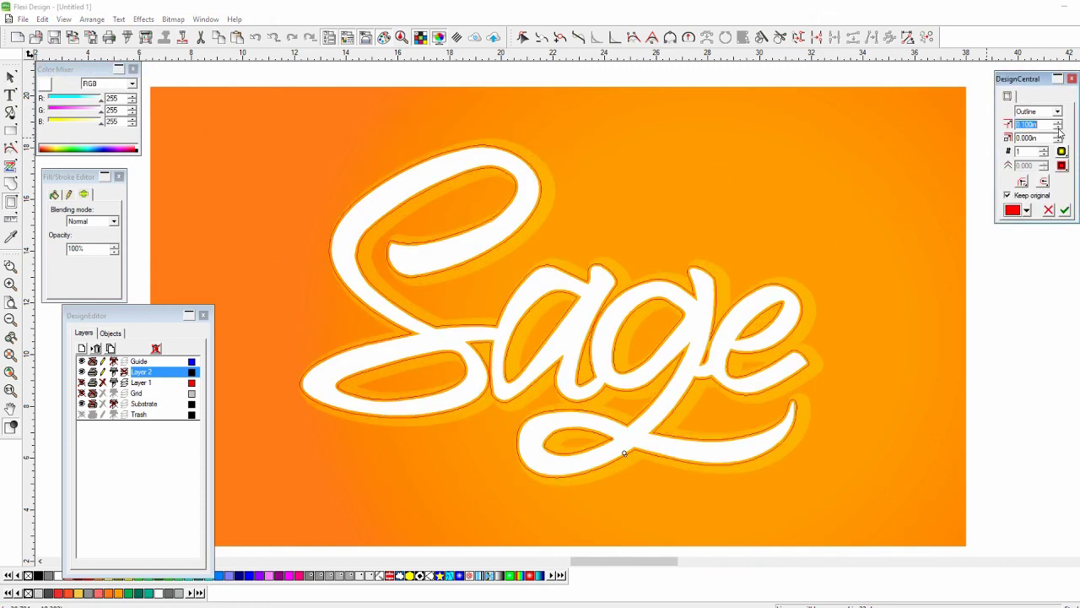
click(1065, 210)
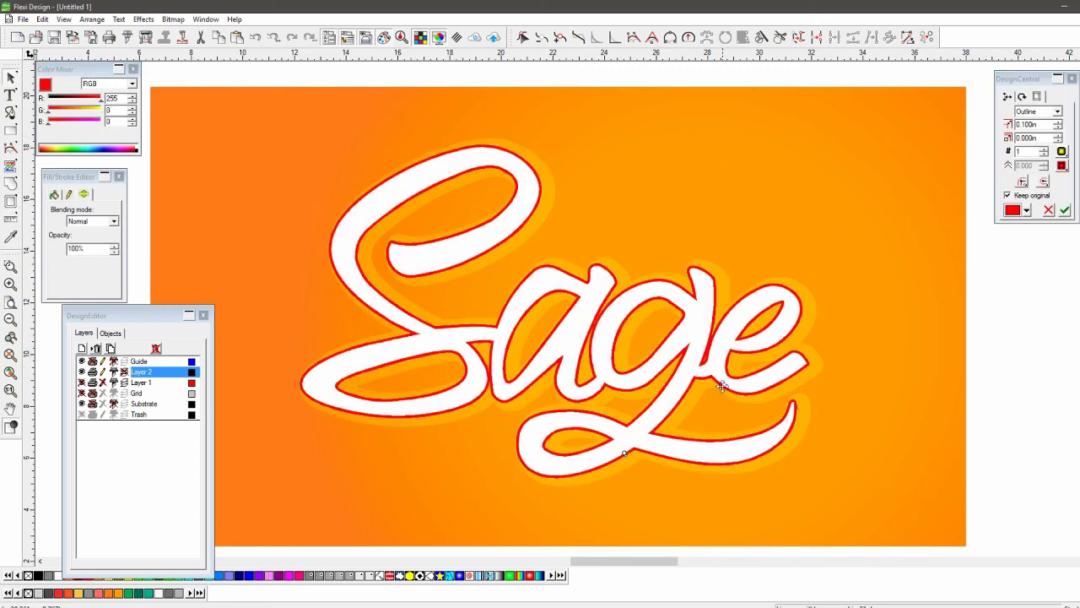
Colour the thin outline around the lettering yellow (RGB 234, 200, 84) and separate it from the white lettering.
click(110, 591)
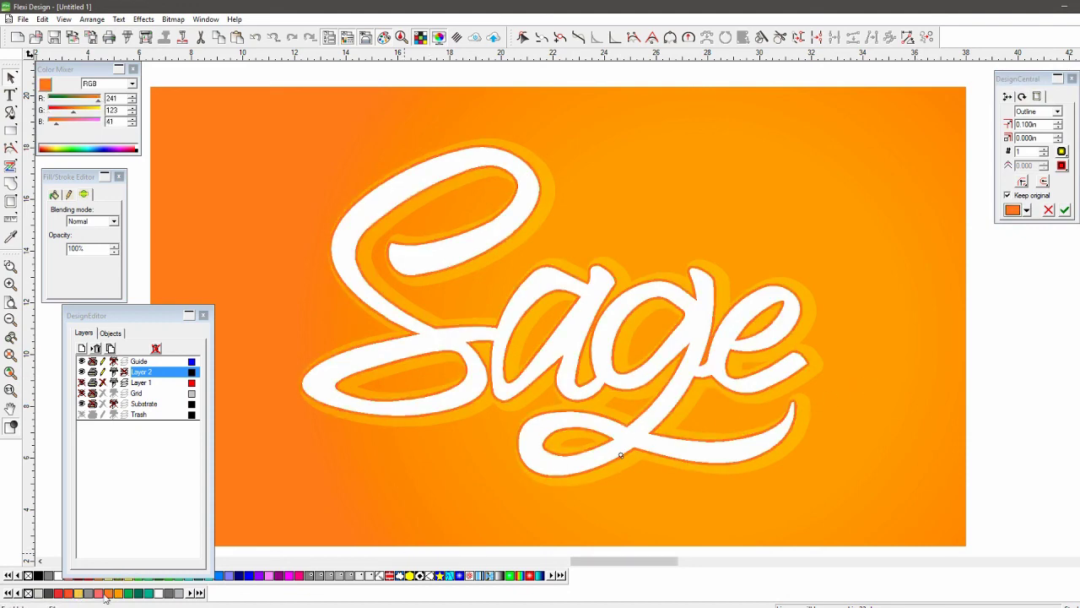
click(107, 593)
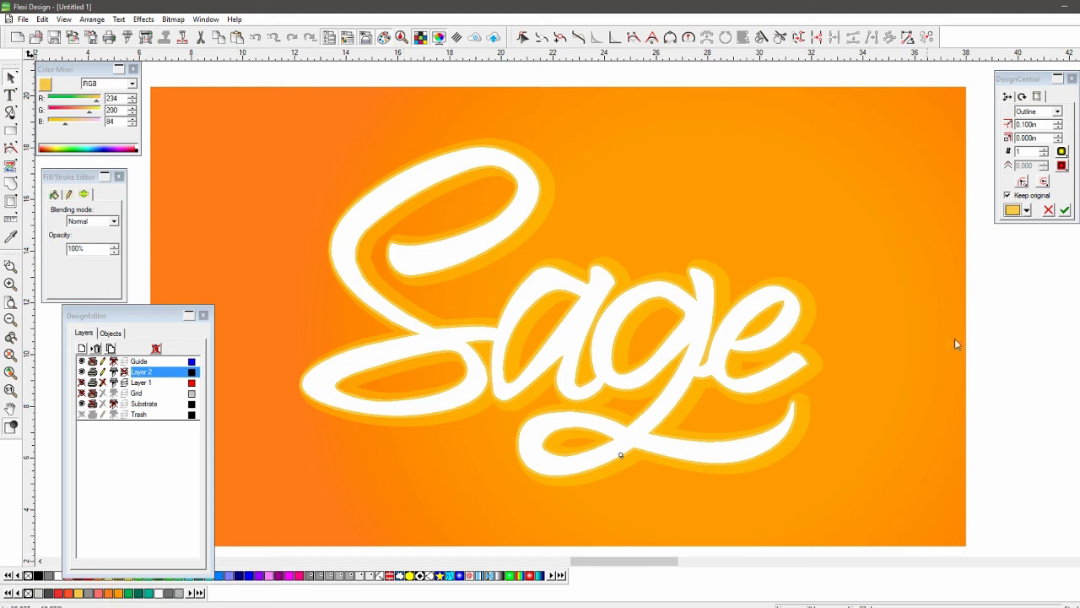
right_click(747, 348)
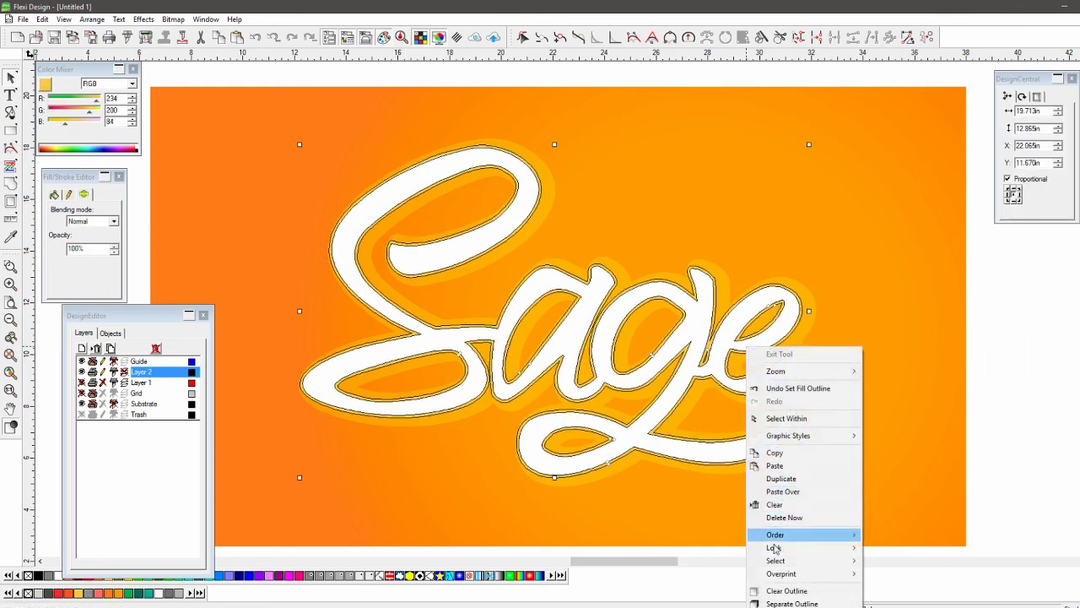
click(789, 602)
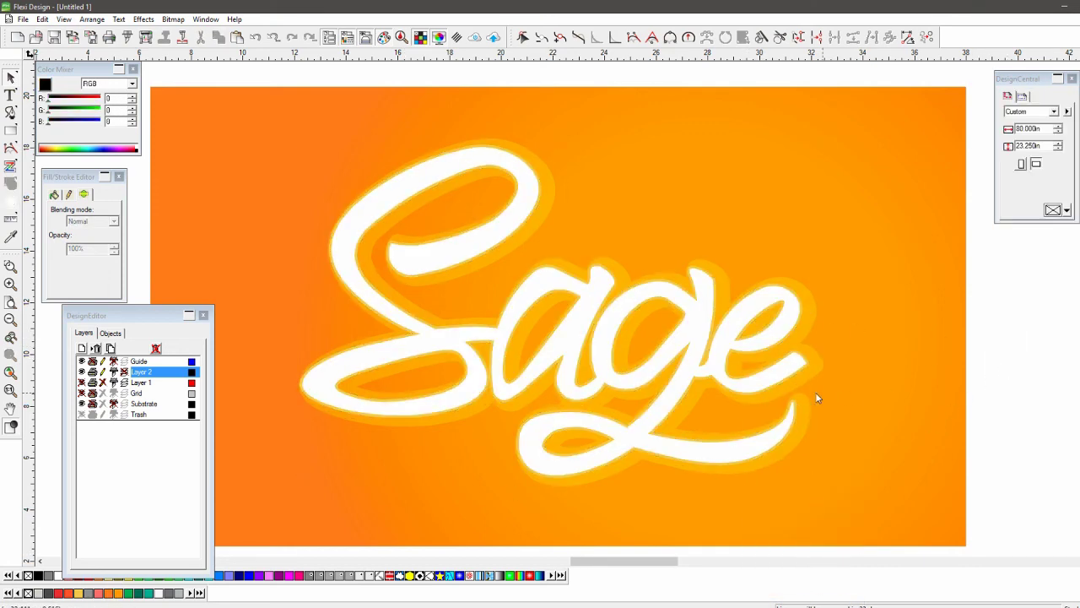
Add a 0.300 in inline inside the white "Sage" lettering and fill it with the off-white swatch.
click(728, 371)
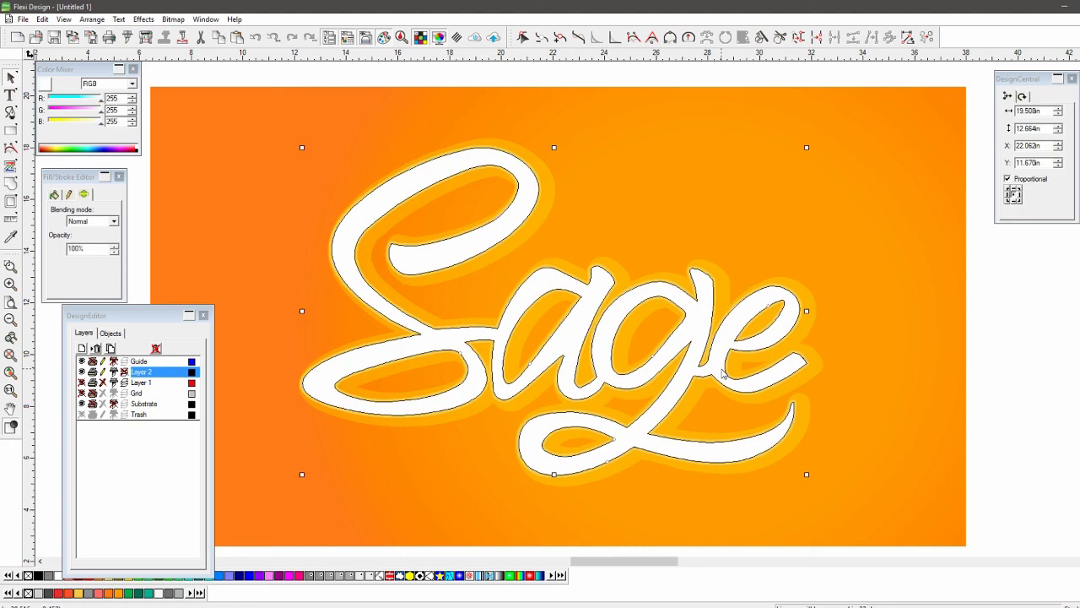
click(143, 18)
click(76, 70)
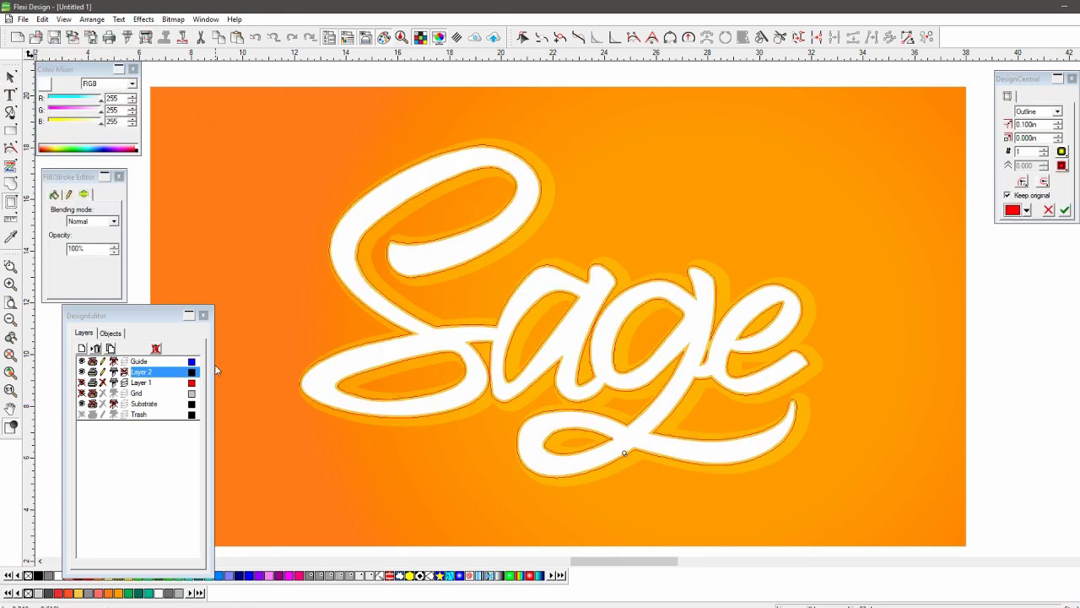
click(1058, 111)
click(1035, 131)
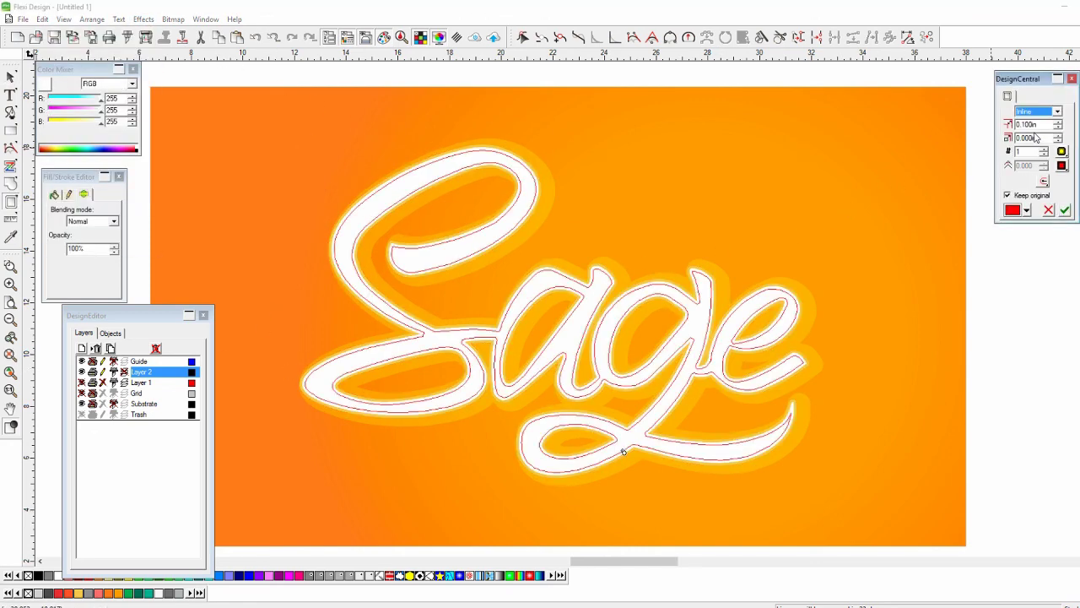
click(1059, 124)
click(1058, 123)
click(1059, 123)
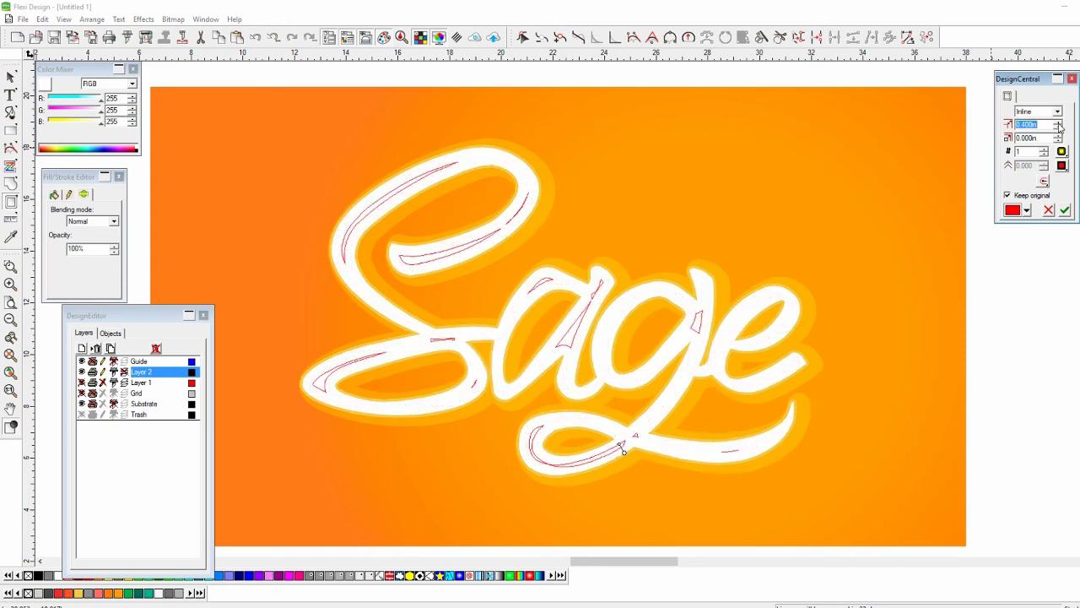
click(1059, 128)
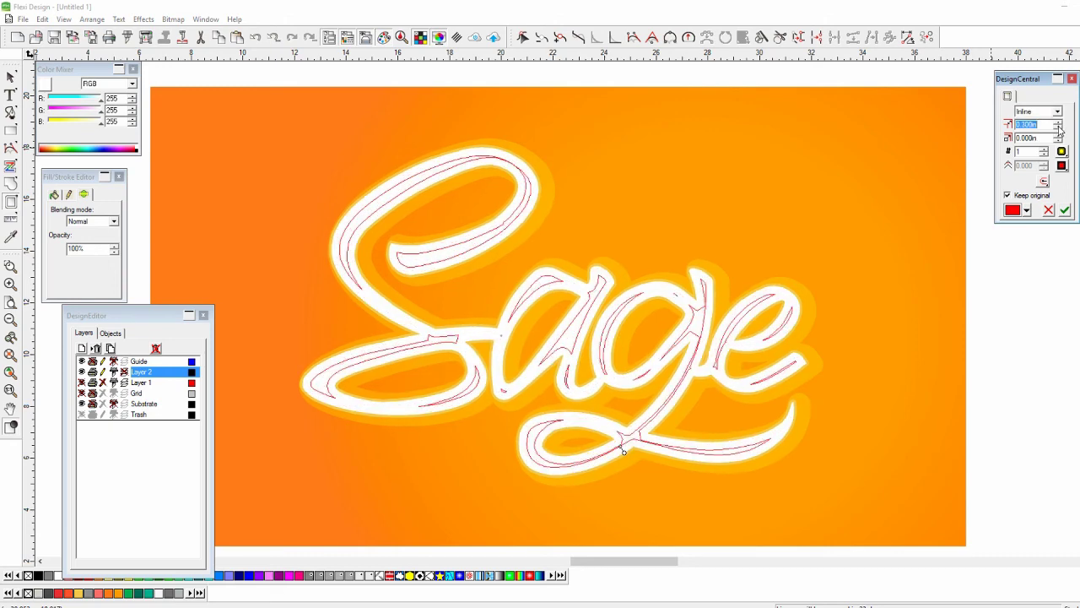
click(1066, 209)
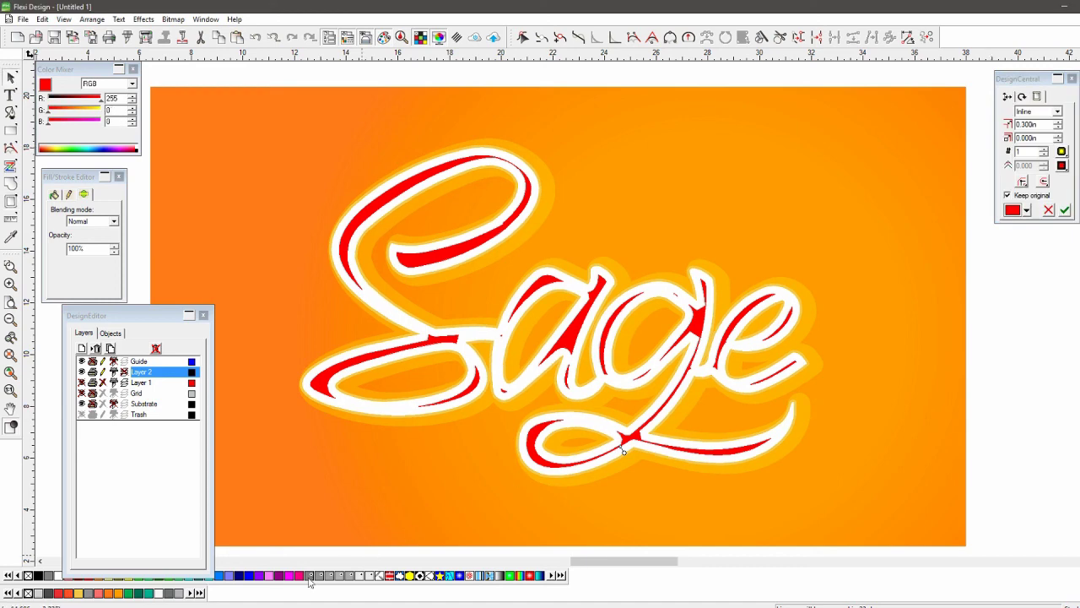
click(160, 595)
click(1028, 334)
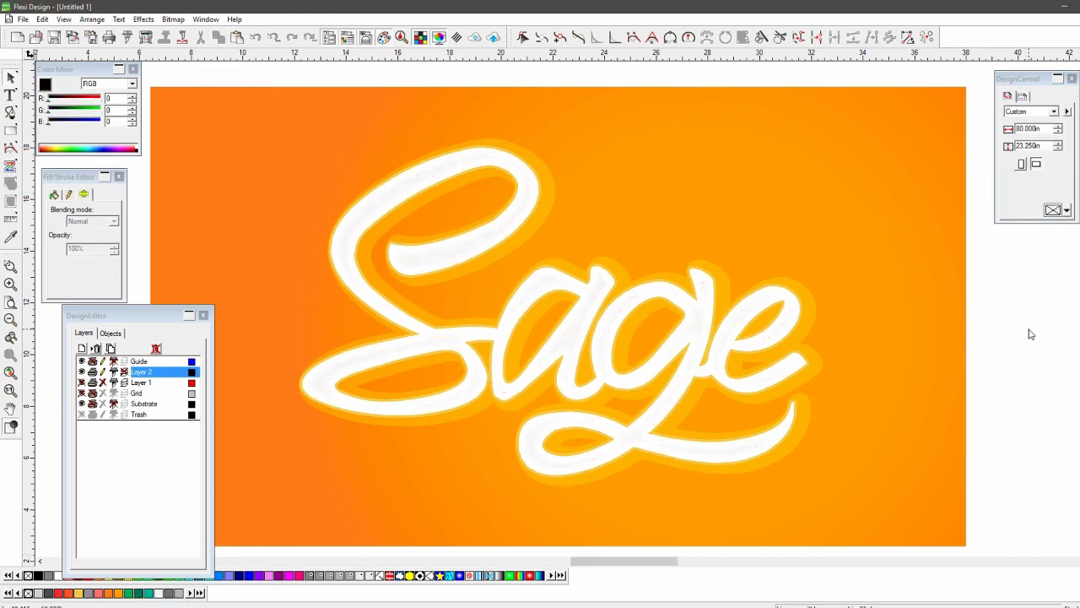
Add the text "PHOTOGRAPHY" below the S of the lettering, beside the g's tail.
click(10, 94)
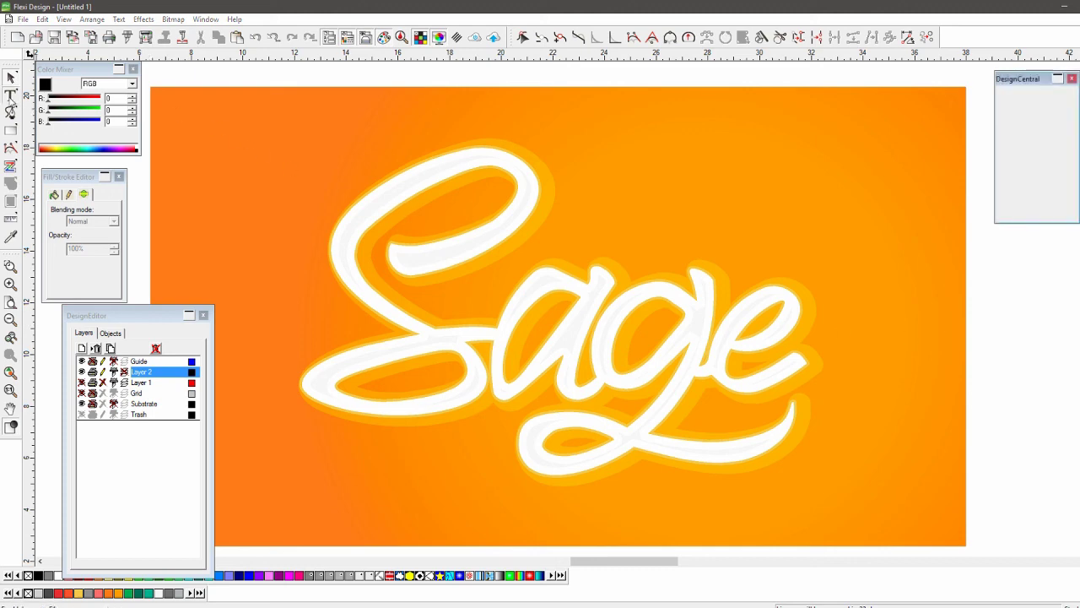
click(331, 458)
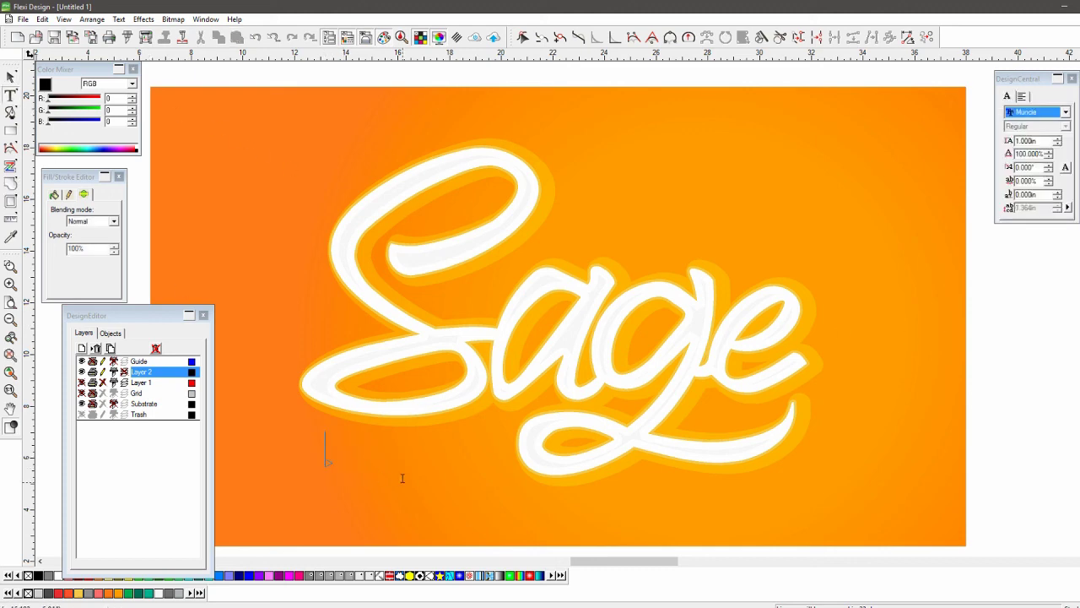
text(PHOTO)
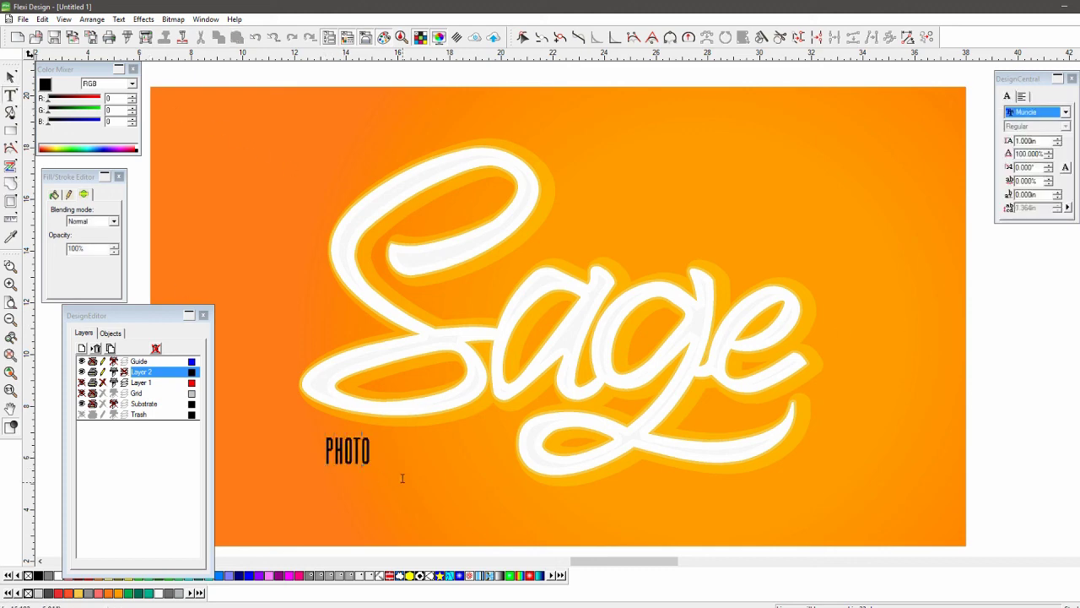
text(GRAPHY)
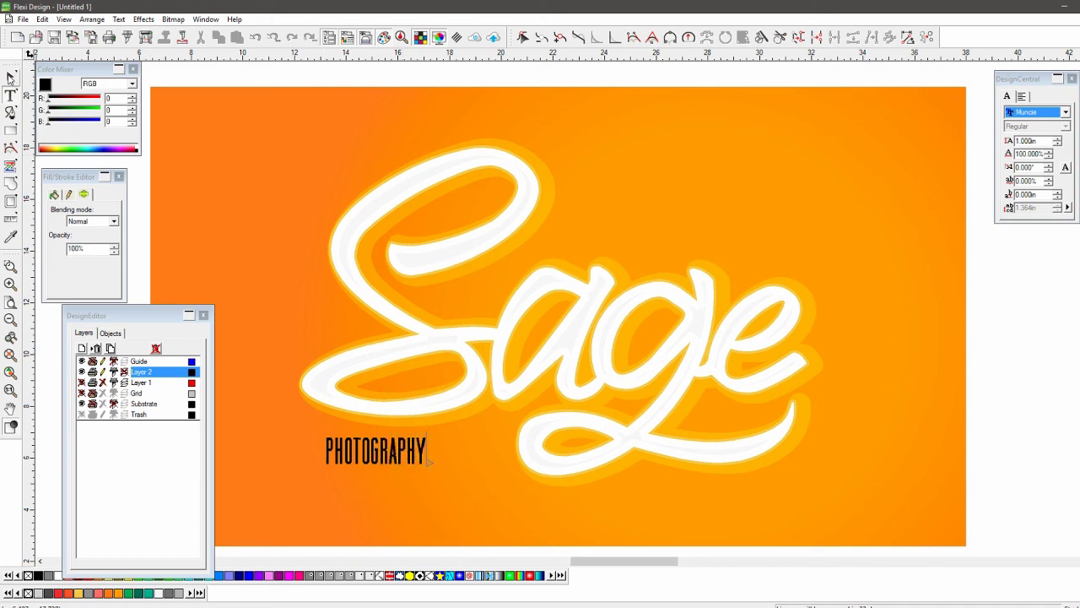
Enlarge the "PHOTOGRAPHY" text to about 6.9 in wide, nudge it beside the g's tail and fill it with the off-white swatch.
click(11, 77)
drag(429, 463, 505, 485)
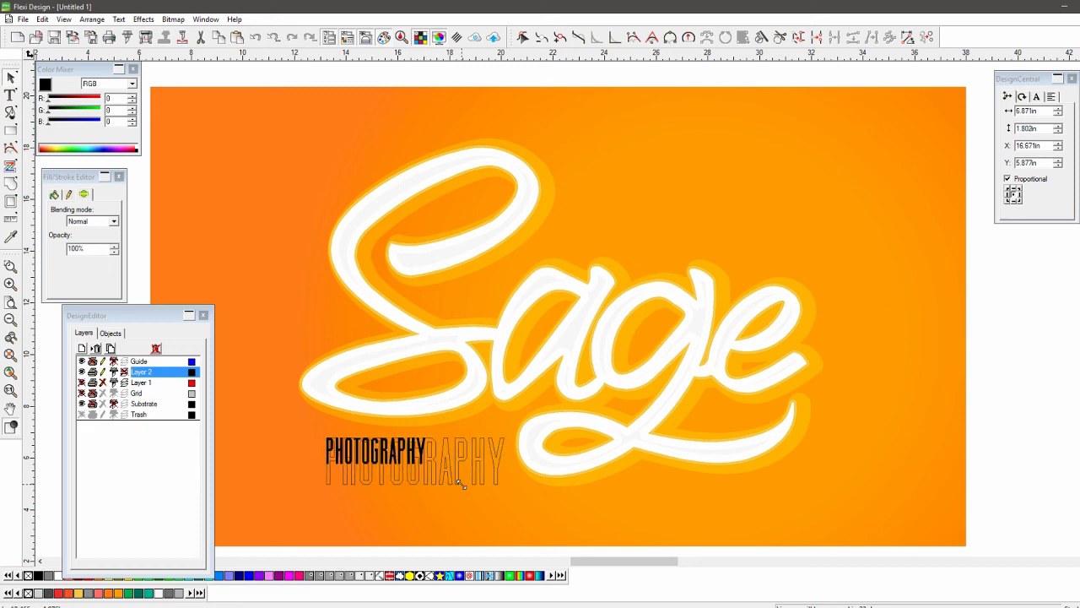
mouse_move(442, 469)
mouse_down()
mouse_move(415, 473)
mouse_move(431, 469)
mouse_up()
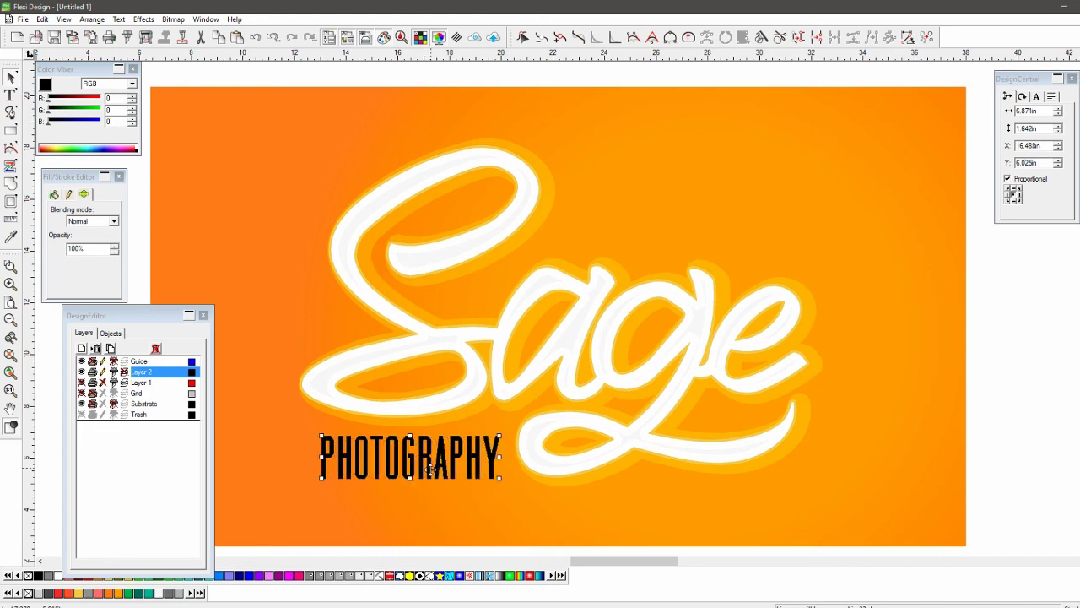
click(163, 594)
click(981, 334)
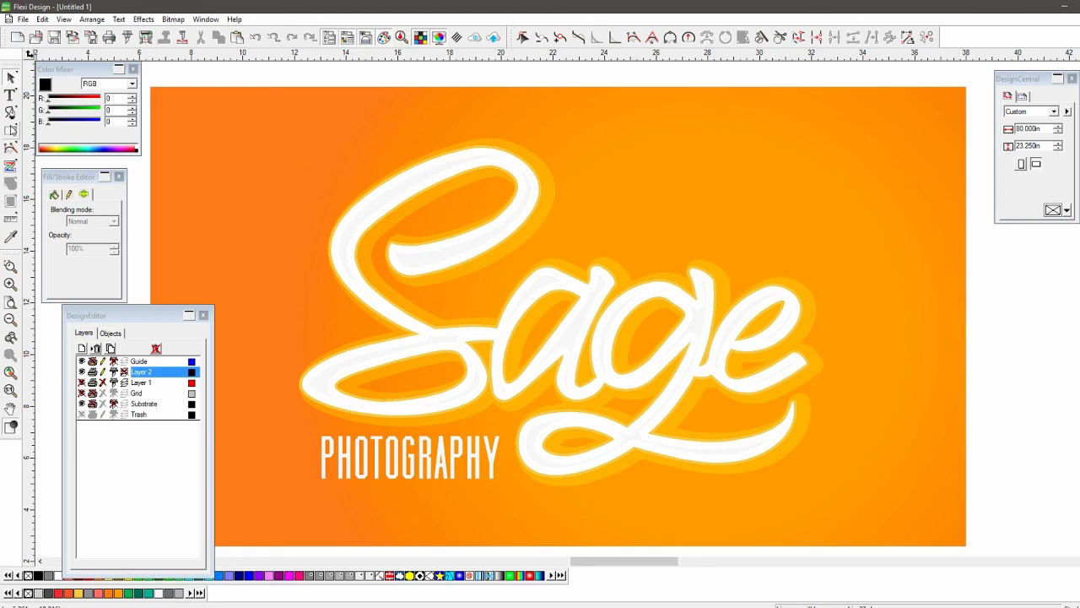
Draw a rectangle about 7.4 by 2.9 in above the "age" letters.
click(12, 131)
drag(601, 161, 793, 236)
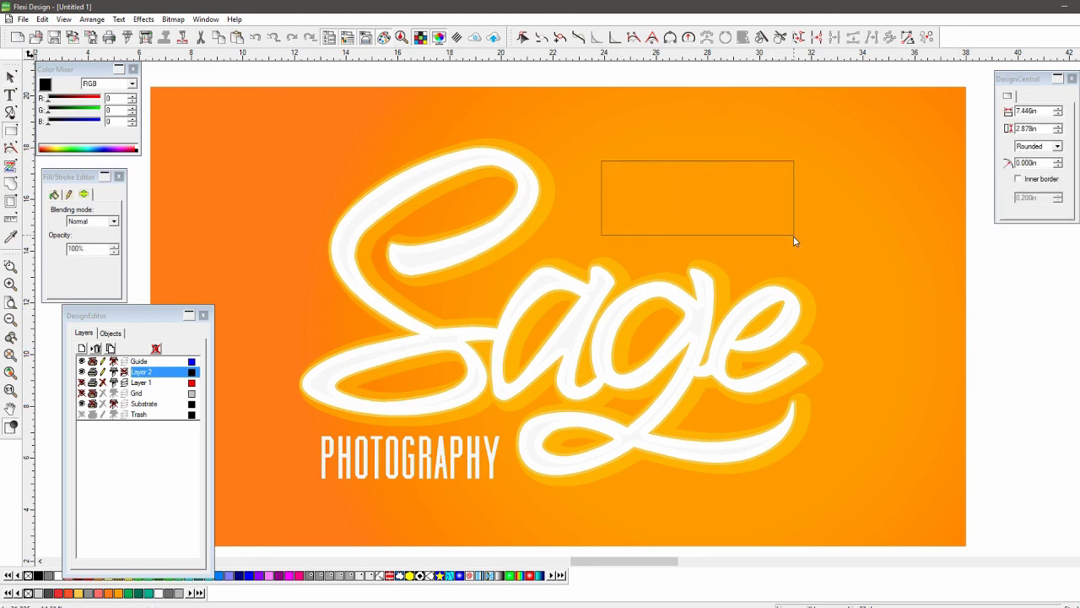